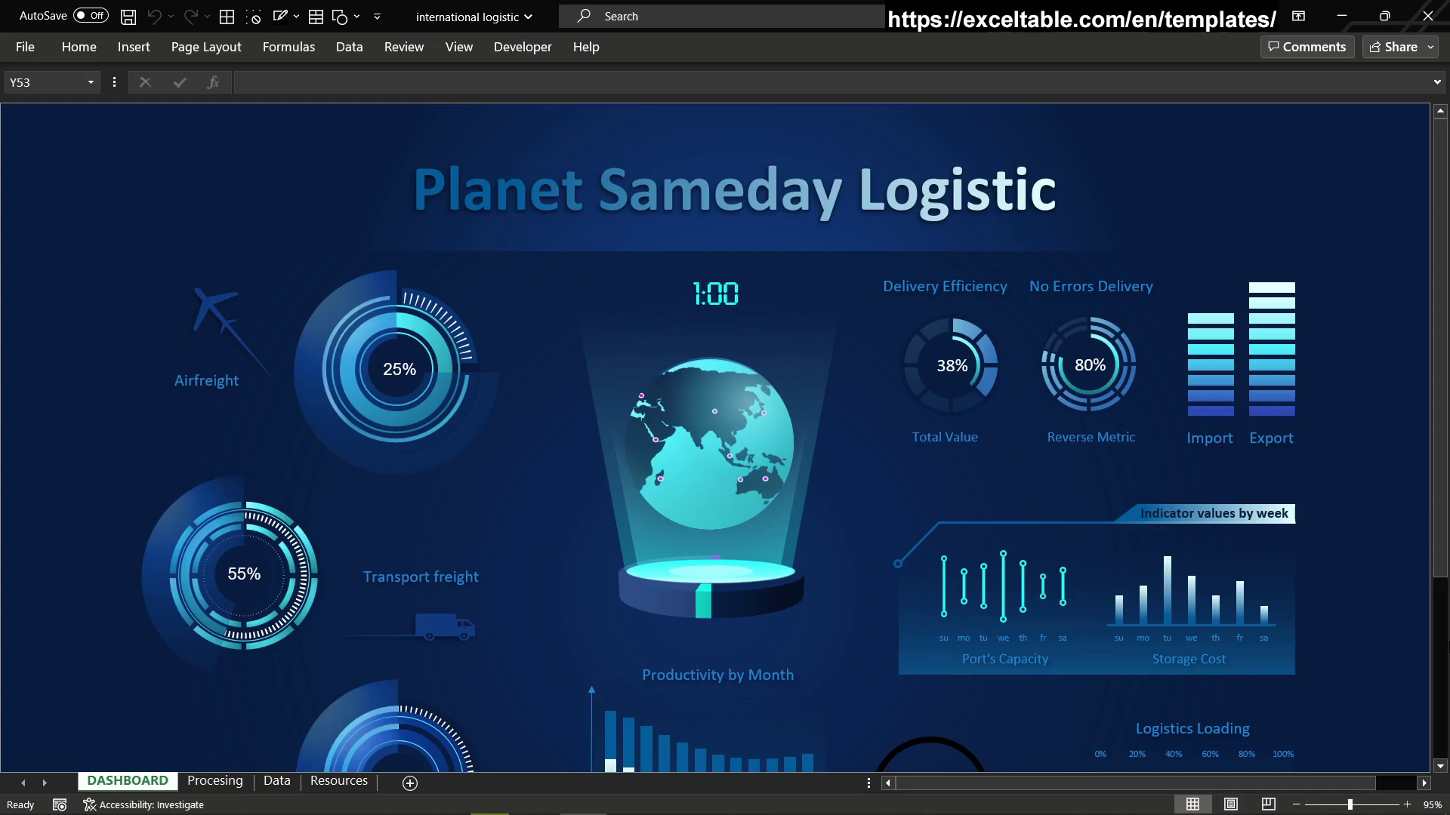
Step: Step the dashboard clock forward hour by hour until it wraps around to 0:00
{"action": "scroll", "coordinate": [1370, 623], "scroll_direction": "down", "scroll_amount": 4}
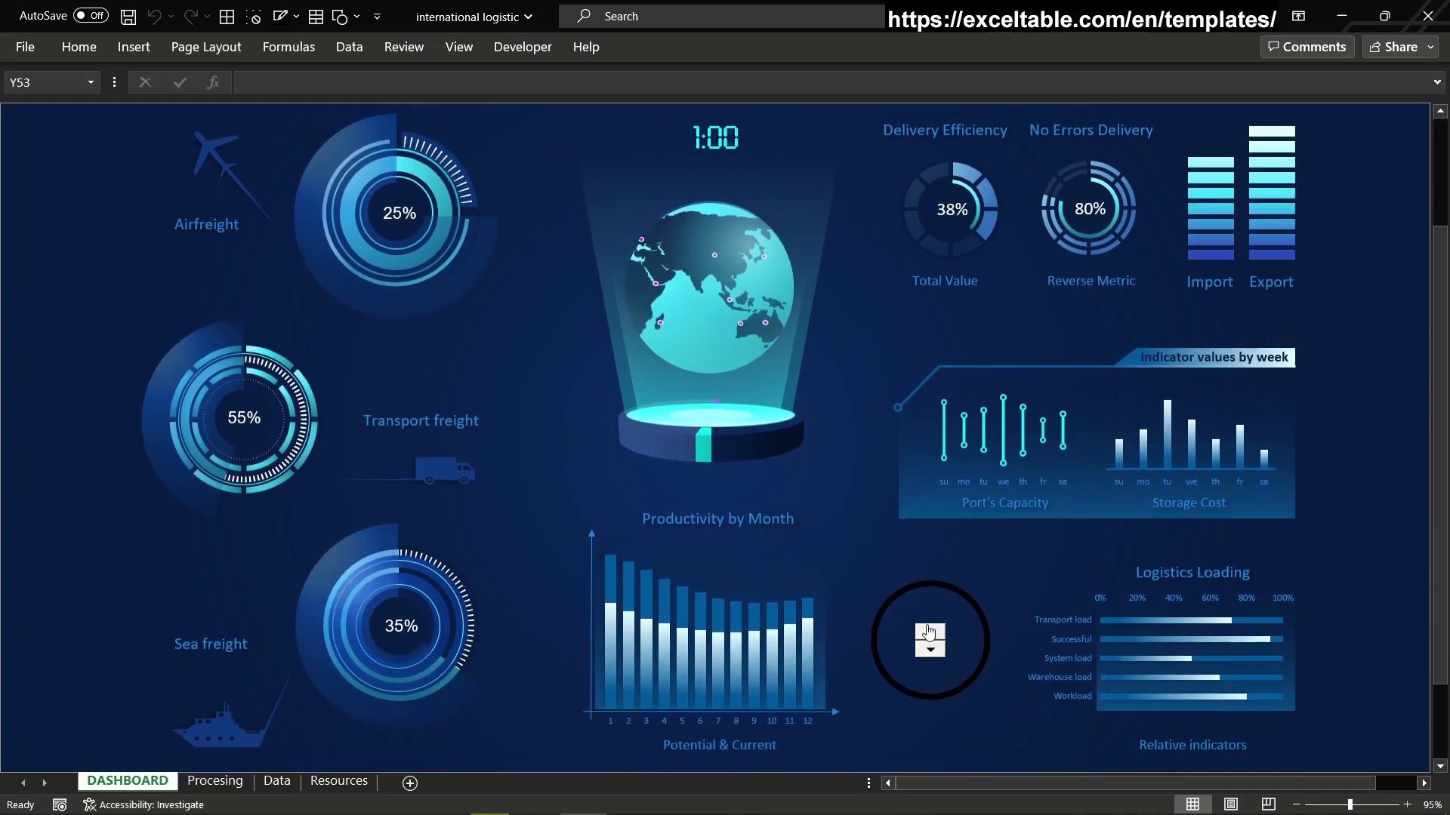
{"action": "left_click", "coordinate": [930, 634]}
{"action": "left_click", "coordinate": [930, 634]}
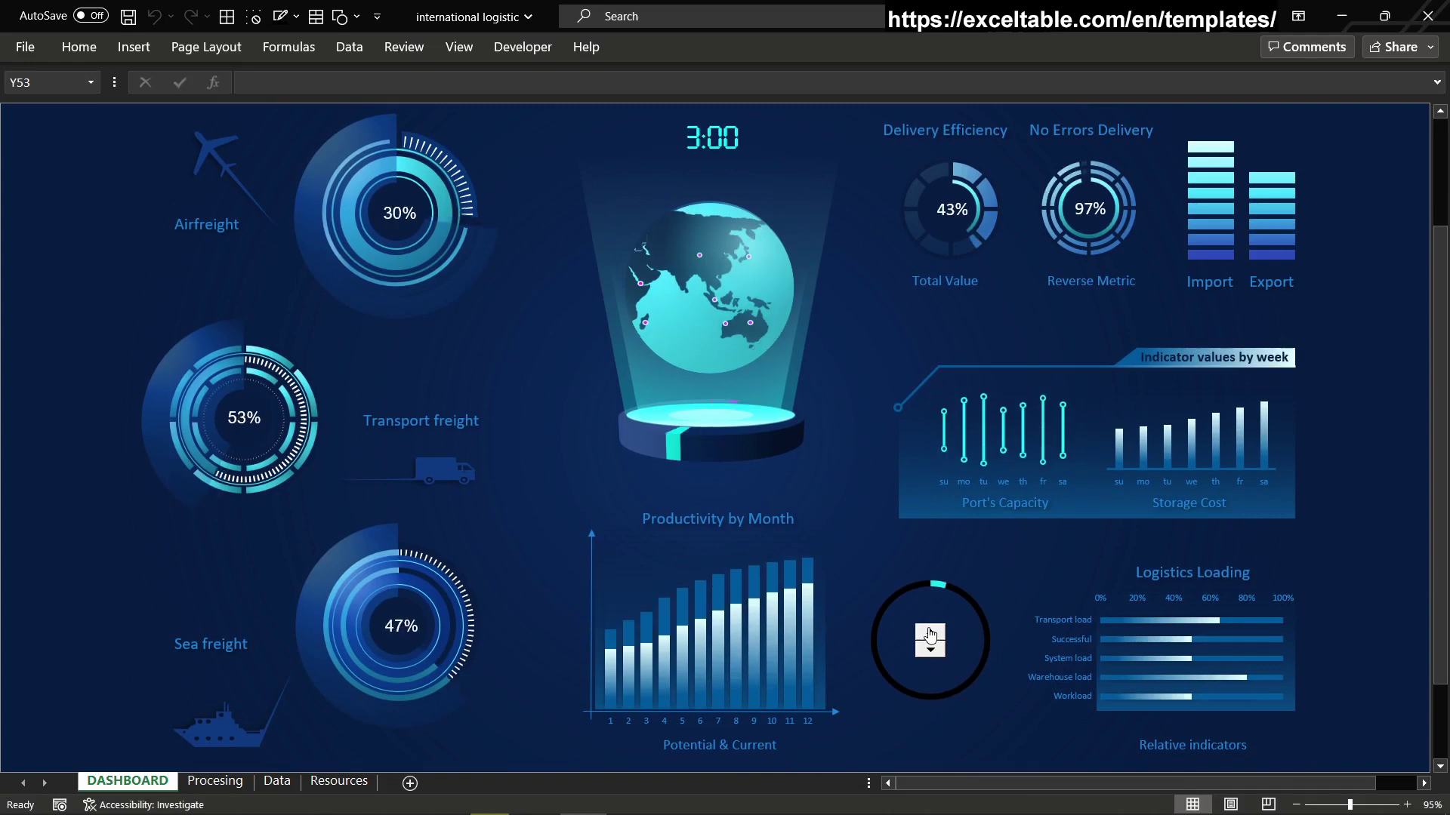
{"action": "left_click", "coordinate": [930, 635]}
{"action": "left_click", "coordinate": [930, 634]}
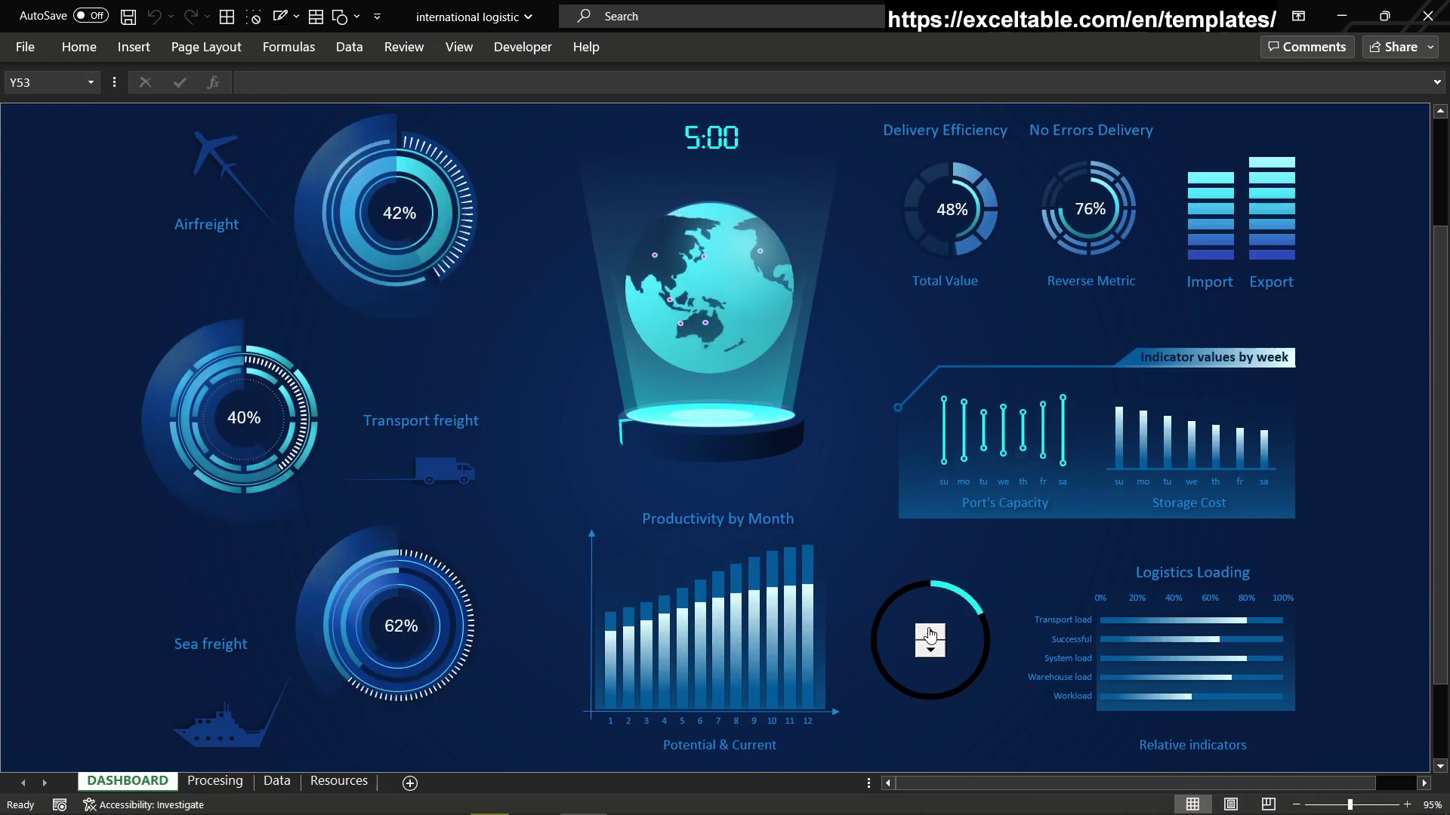
{"action": "left_click", "coordinate": [929, 634]}
{"action": "left_click", "coordinate": [929, 634]}
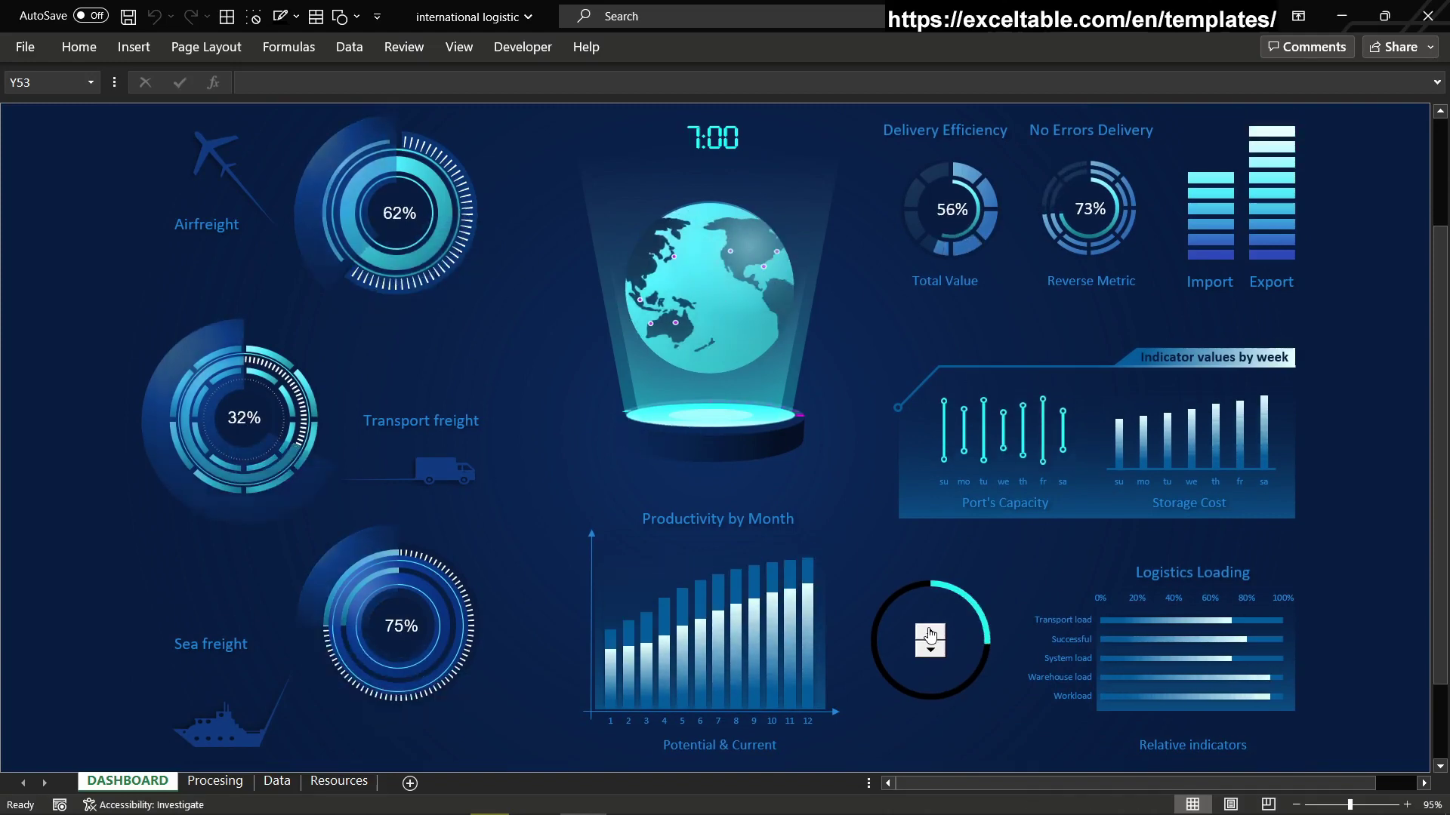
{"action": "left_click", "coordinate": [929, 634]}
{"action": "left_click", "coordinate": [929, 634]}
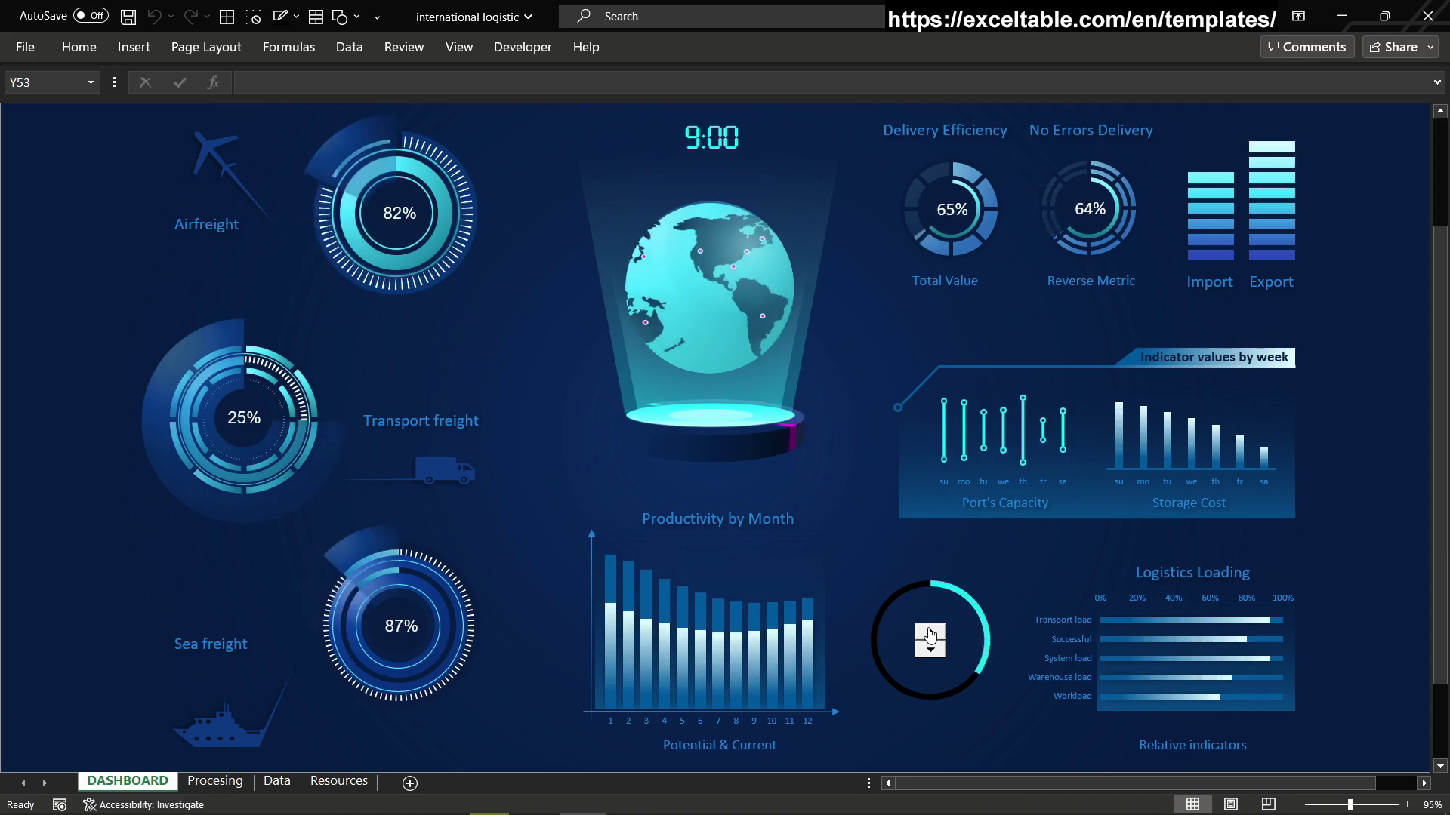
{"action": "left_click", "coordinate": [929, 634]}
{"action": "left_click", "coordinate": [929, 634]}
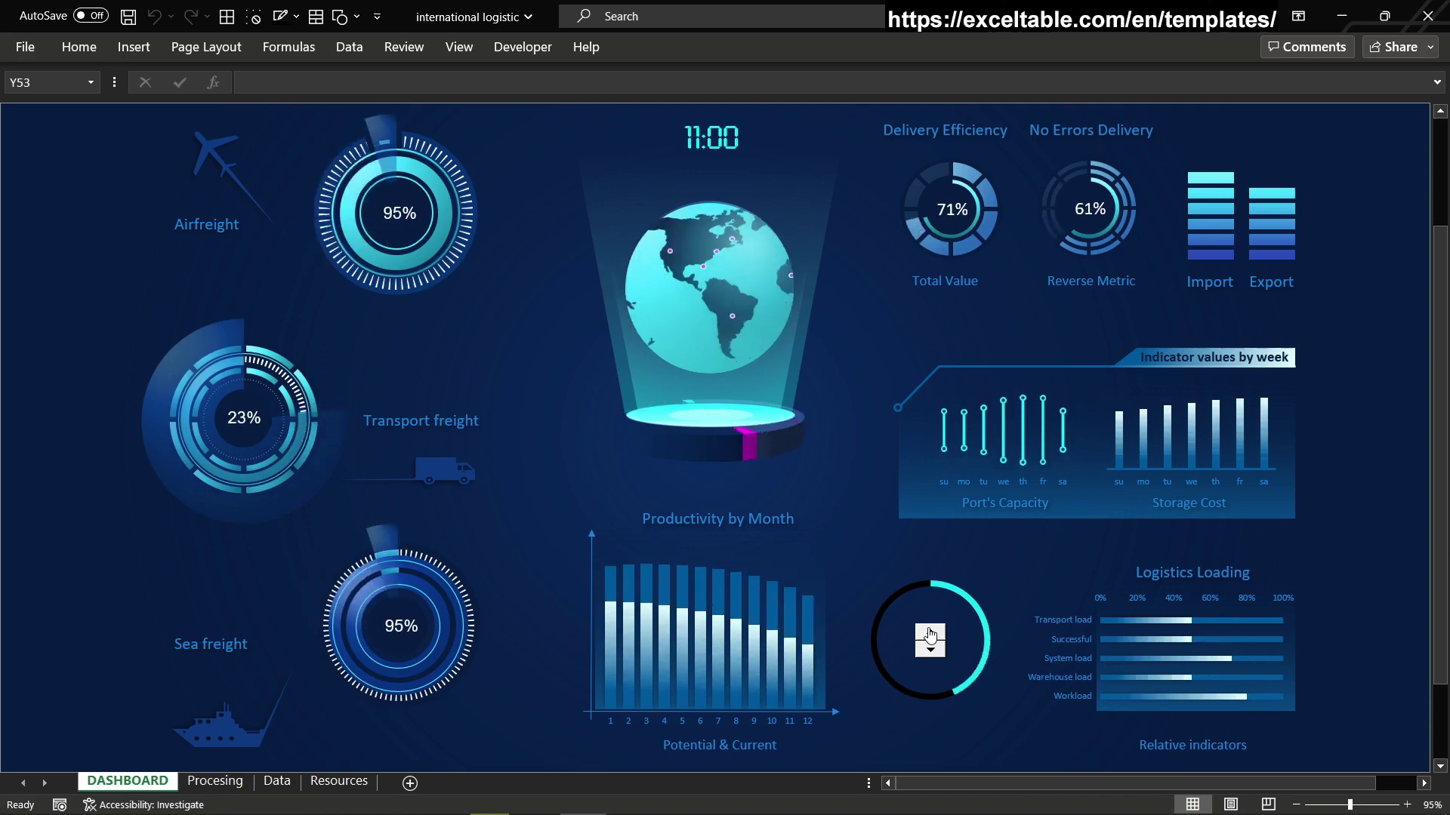
{"action": "left_click", "coordinate": [929, 634]}
{"action": "left_click", "coordinate": [930, 634]}
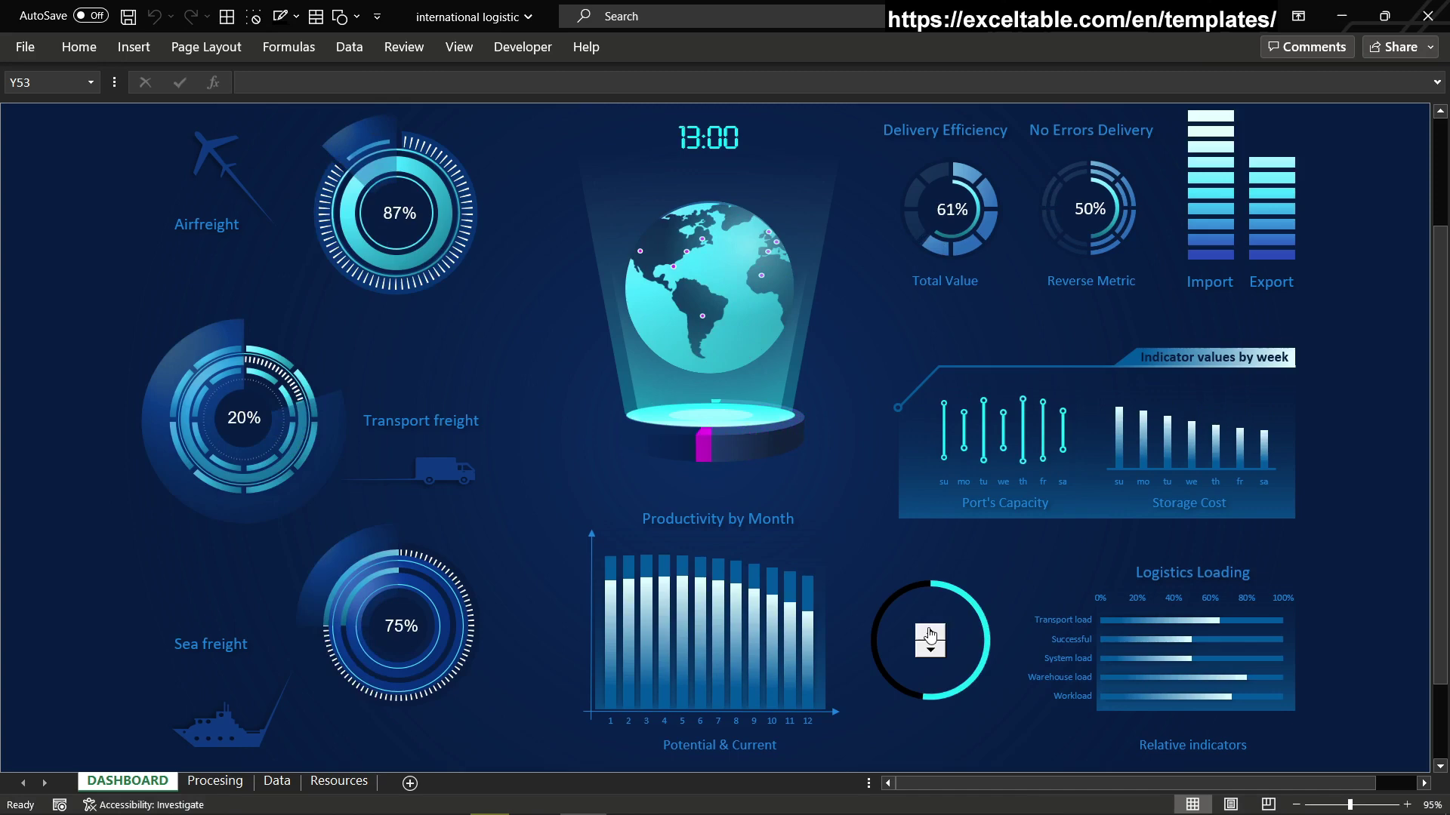
{"action": "left_click", "coordinate": [929, 634]}
{"action": "left_click", "coordinate": [930, 634]}
{"action": "left_click", "coordinate": [930, 634]}
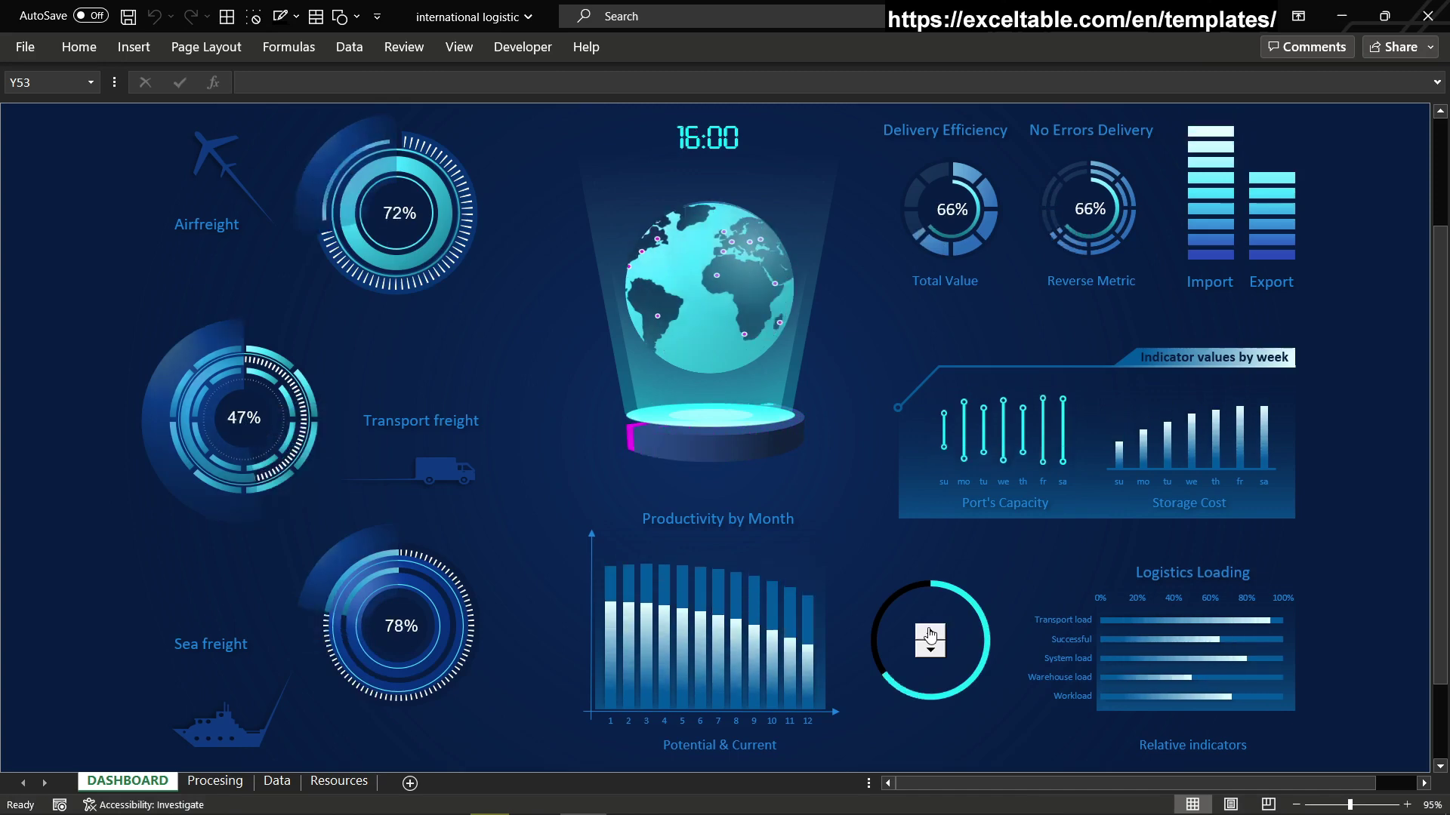
{"action": "left_click", "coordinate": [929, 634]}
{"action": "left_click", "coordinate": [930, 635]}
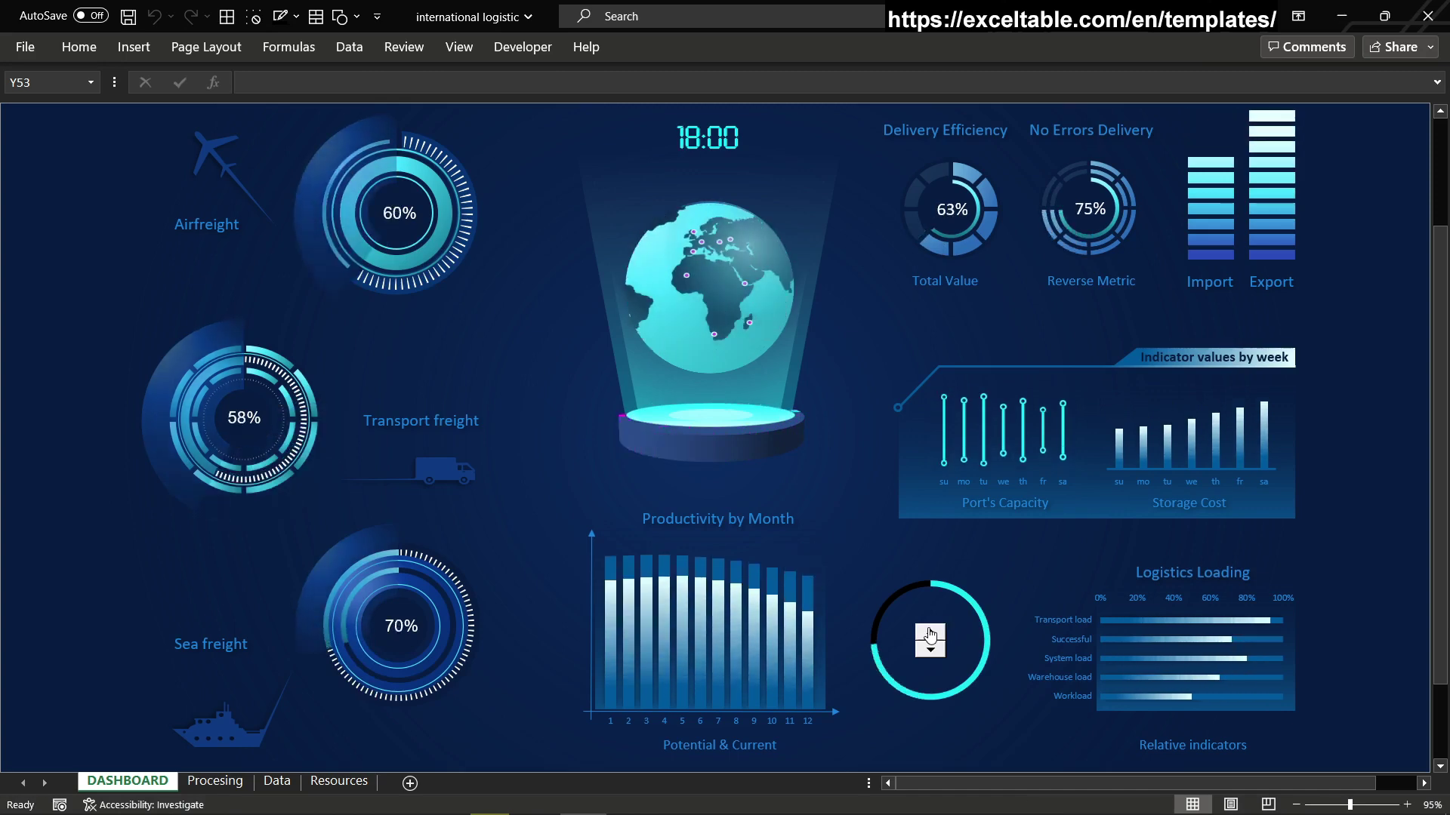
{"action": "left_click", "coordinate": [929, 634]}
{"action": "left_click", "coordinate": [930, 634]}
{"action": "left_click", "coordinate": [929, 634]}
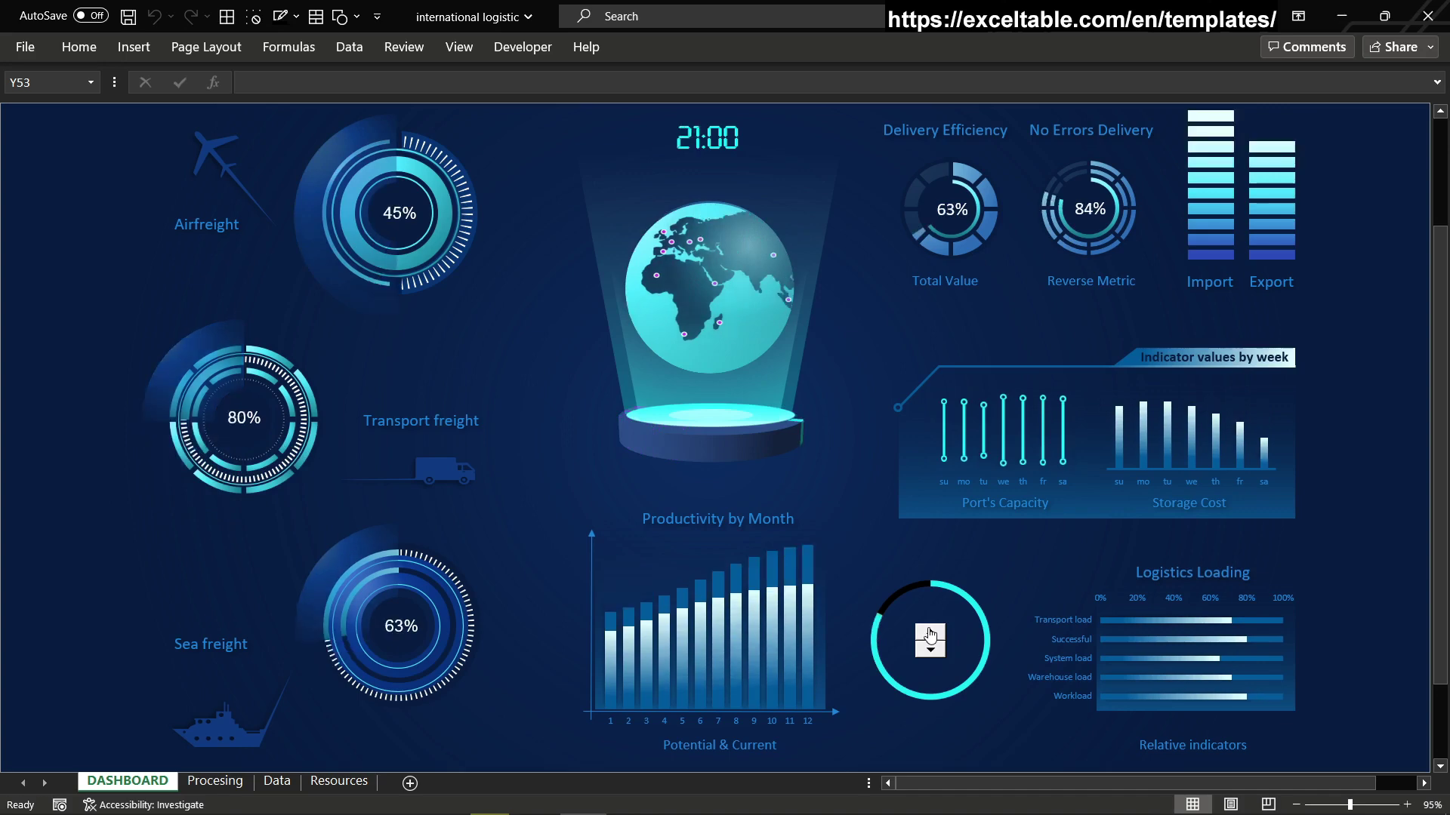
{"action": "left_click", "coordinate": [929, 634]}
{"action": "left_click", "coordinate": [929, 634]}
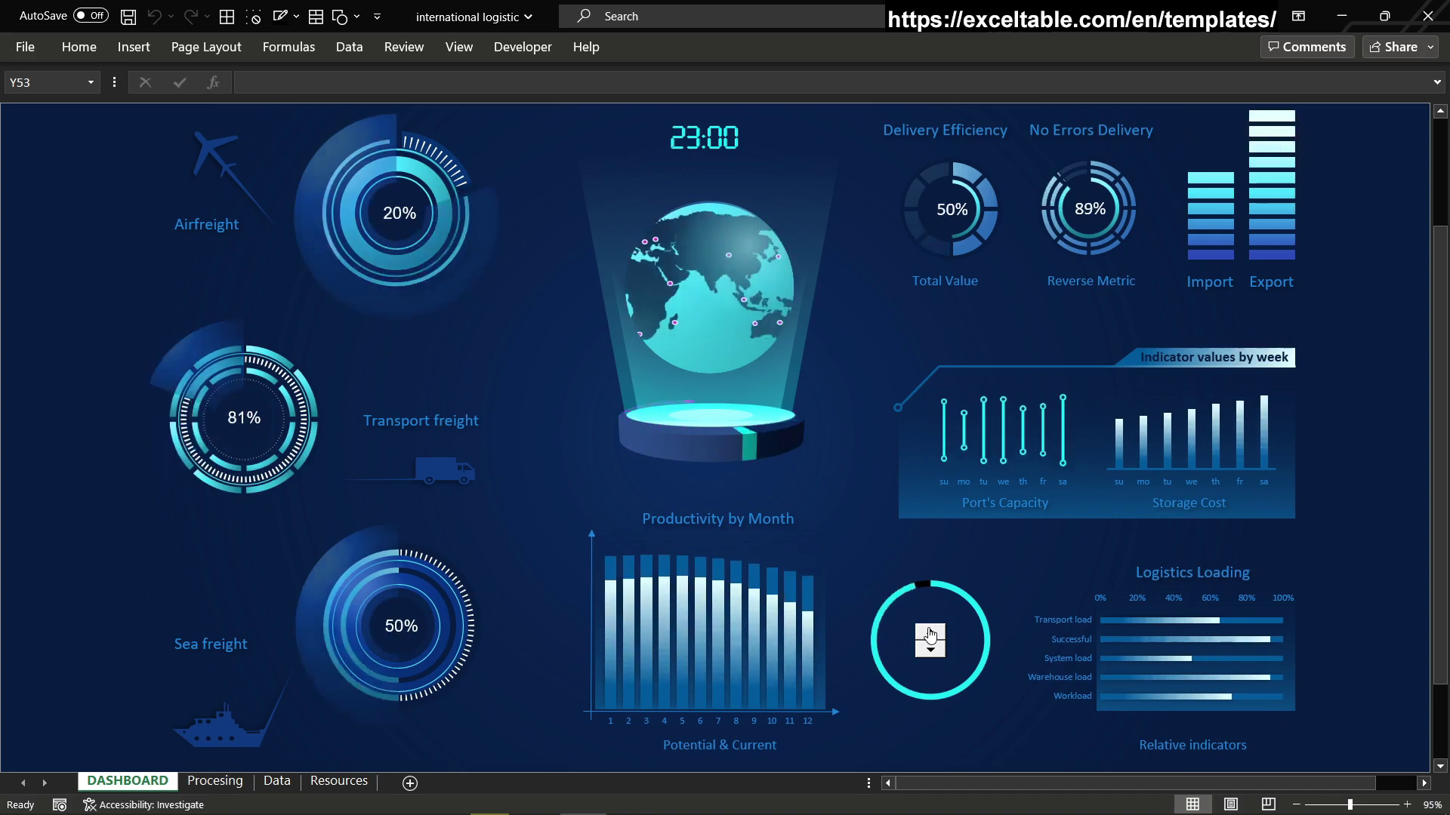
{"action": "left_click", "coordinate": [930, 634]}
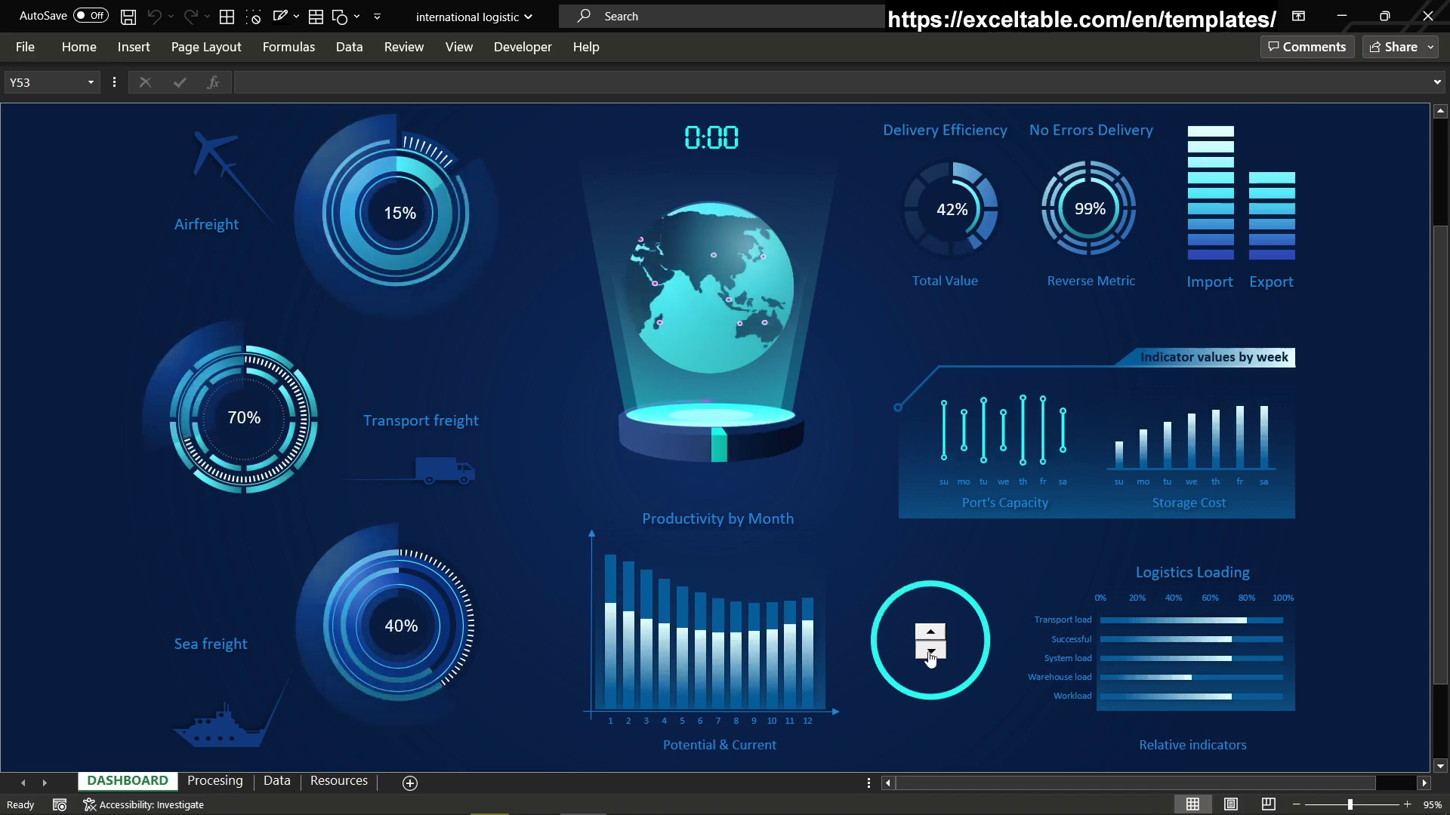
Step: Turn the dashboard clock back hour by hour to 7:00
{"action": "left_click", "coordinate": [929, 651]}
{"action": "left_click", "coordinate": [930, 651]}
{"action": "left_click", "coordinate": [929, 651]}
{"action": "left_click", "coordinate": [930, 650]}
{"action": "left_click", "coordinate": [930, 651]}
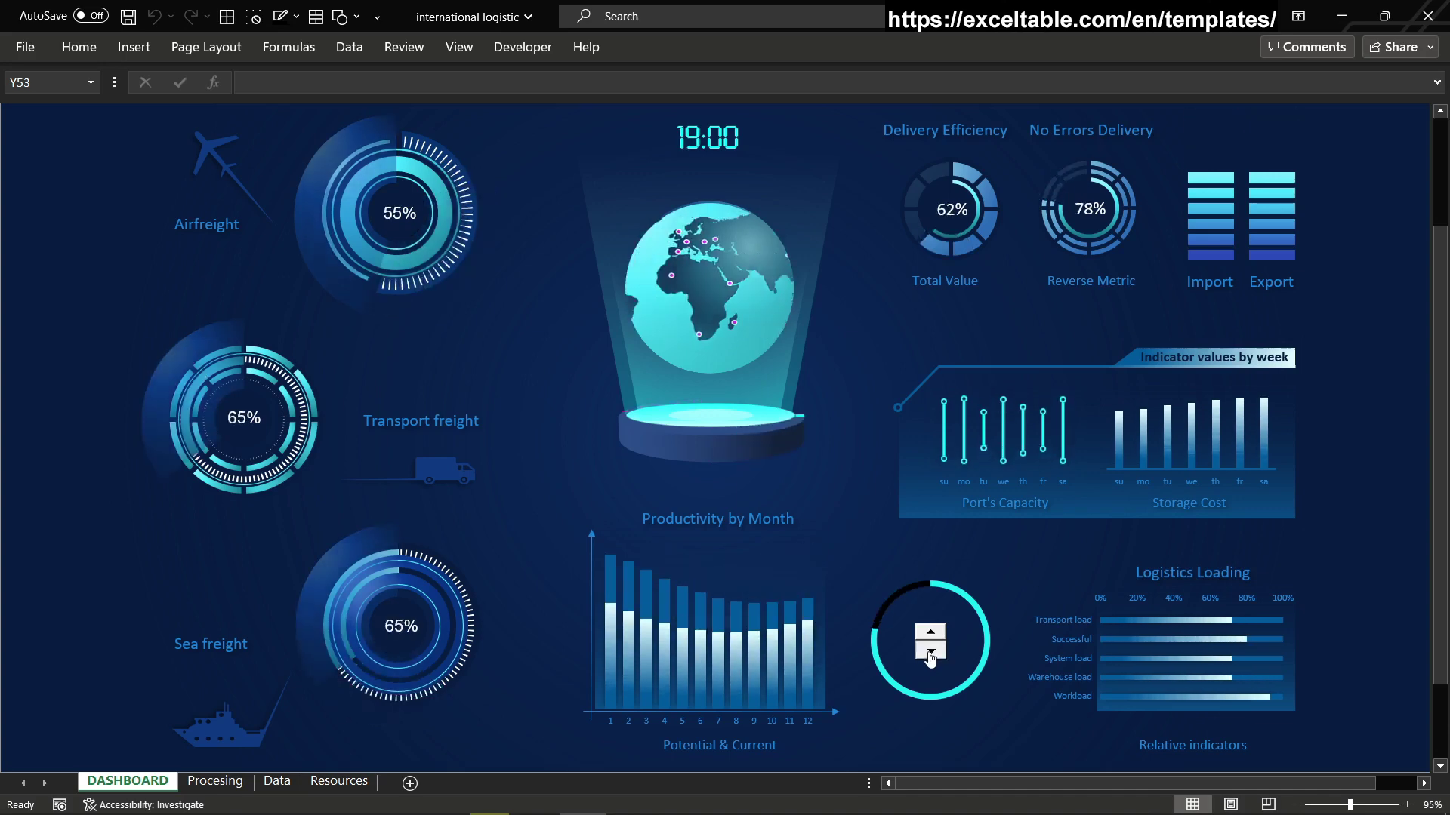
{"action": "left_click", "coordinate": [929, 652]}
{"action": "left_click", "coordinate": [929, 653]}
{"action": "left_click", "coordinate": [930, 652]}
{"action": "left_click", "coordinate": [929, 652]}
{"action": "left_click", "coordinate": [930, 653]}
{"action": "left_click", "coordinate": [930, 652]}
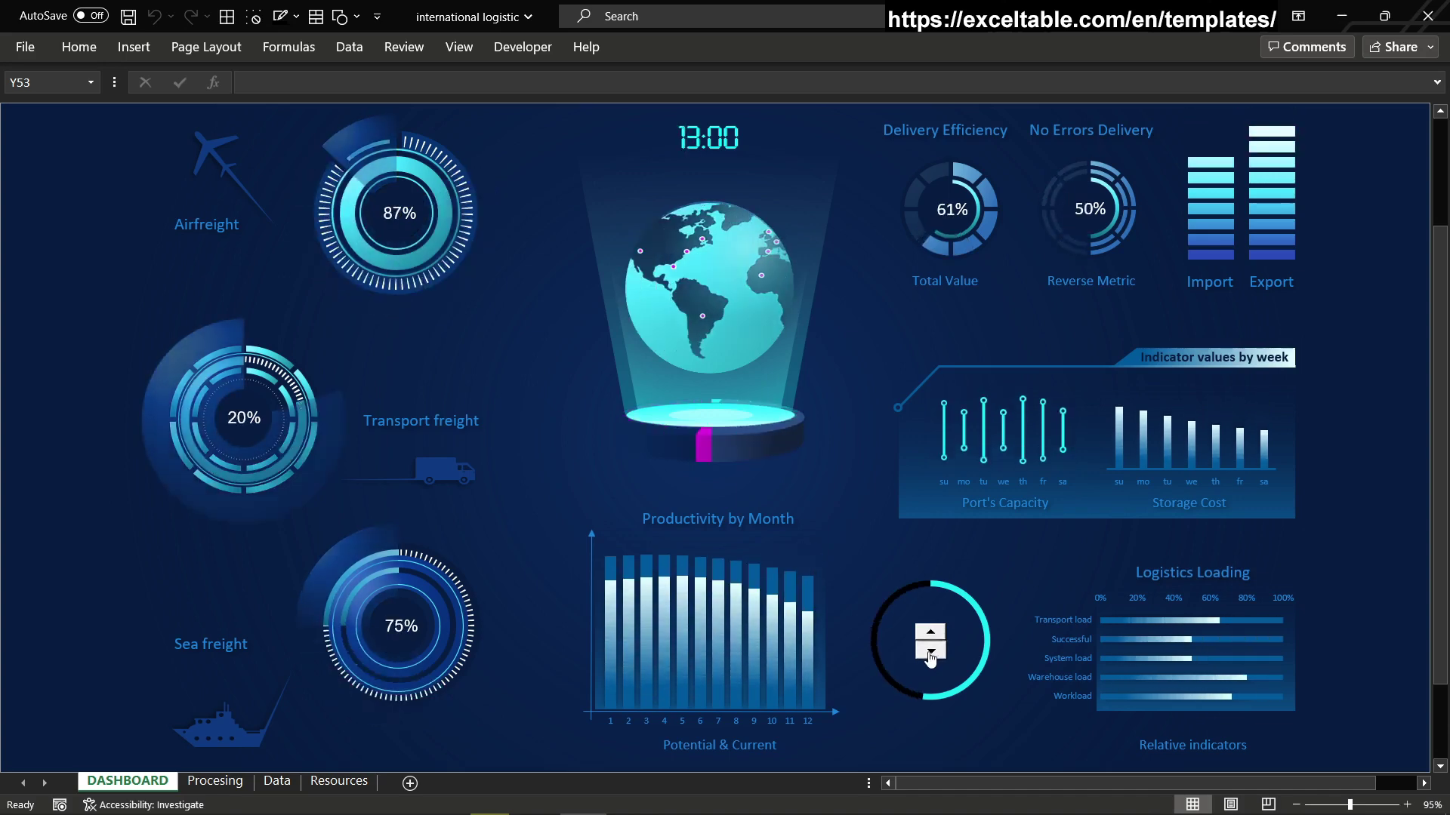
{"action": "left_click", "coordinate": [930, 652]}
{"action": "left_click", "coordinate": [929, 652]}
{"action": "left_click", "coordinate": [929, 653]}
{"action": "left_click", "coordinate": [929, 653]}
{"action": "left_click", "coordinate": [930, 652]}
{"action": "left_click", "coordinate": [930, 652]}
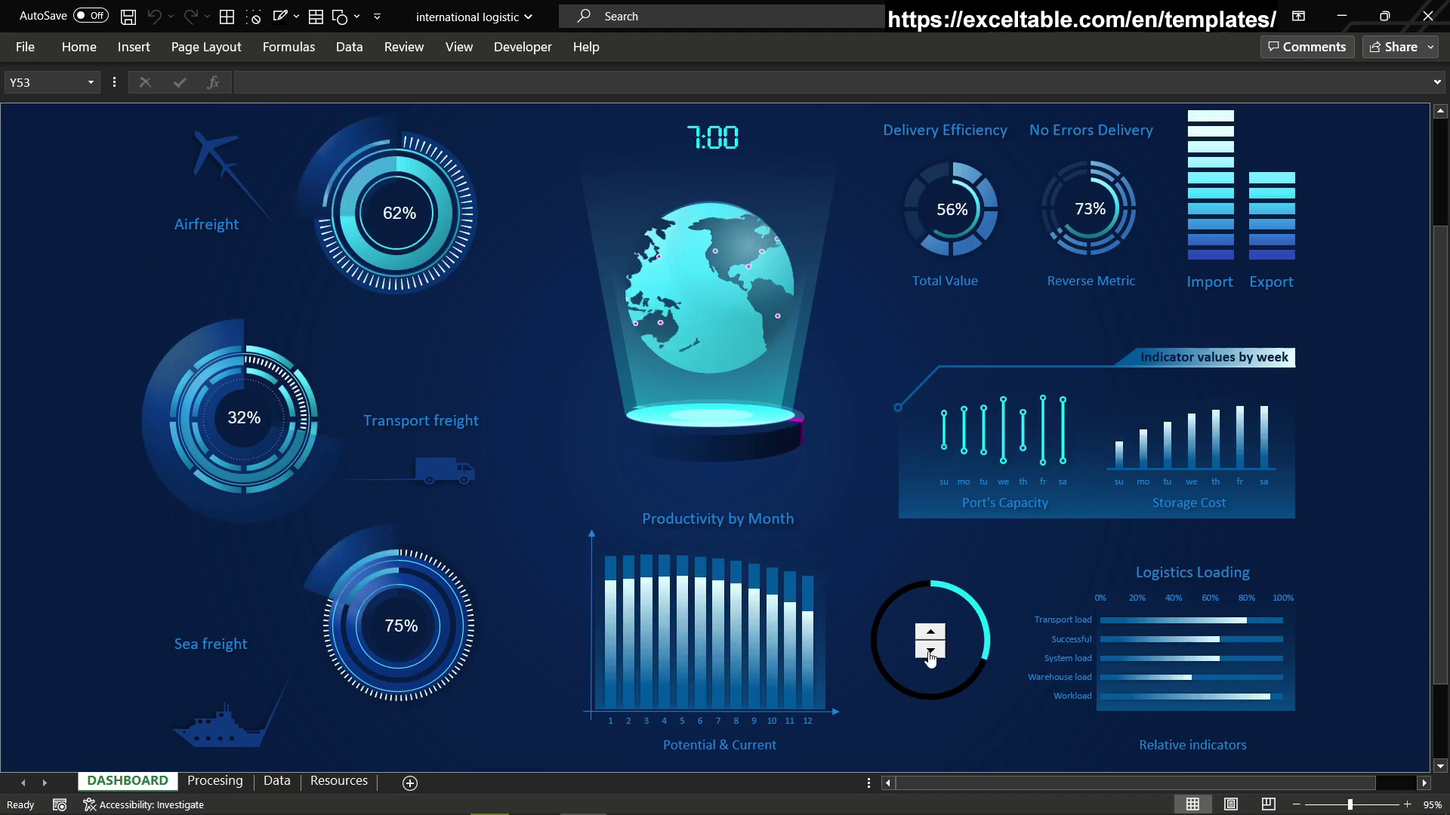
{"action": "left_click", "coordinate": [930, 652]}
{"action": "left_click", "coordinate": [929, 652]}
{"action": "left_click", "coordinate": [930, 652]}
{"action": "left_click", "coordinate": [930, 652]}
{"action": "left_click", "coordinate": [929, 652]}
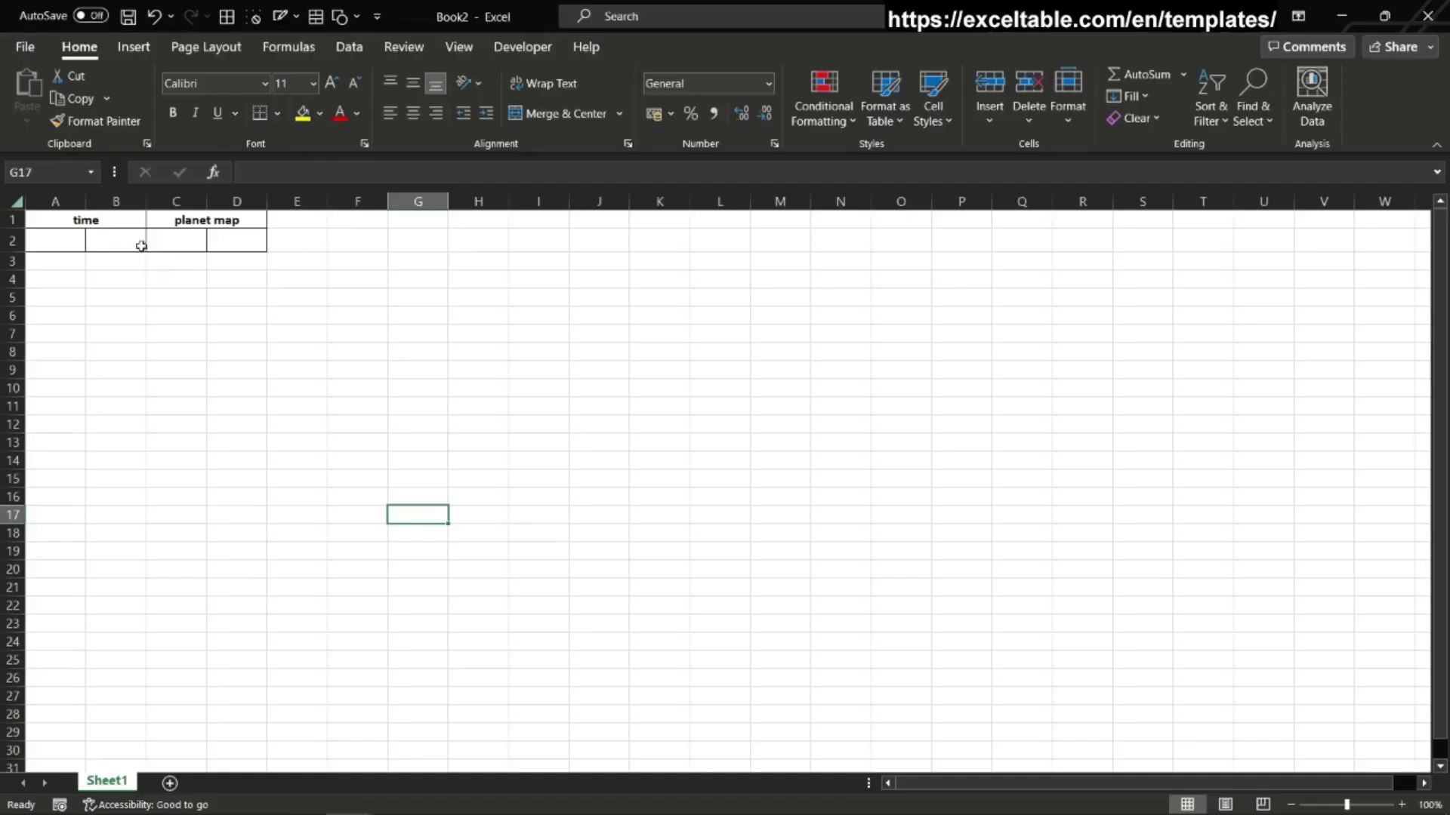
Step: Enter the time value 8 in B2 and the planet map value 140 in D2
{"action": "double_click", "coordinate": [142, 246]}
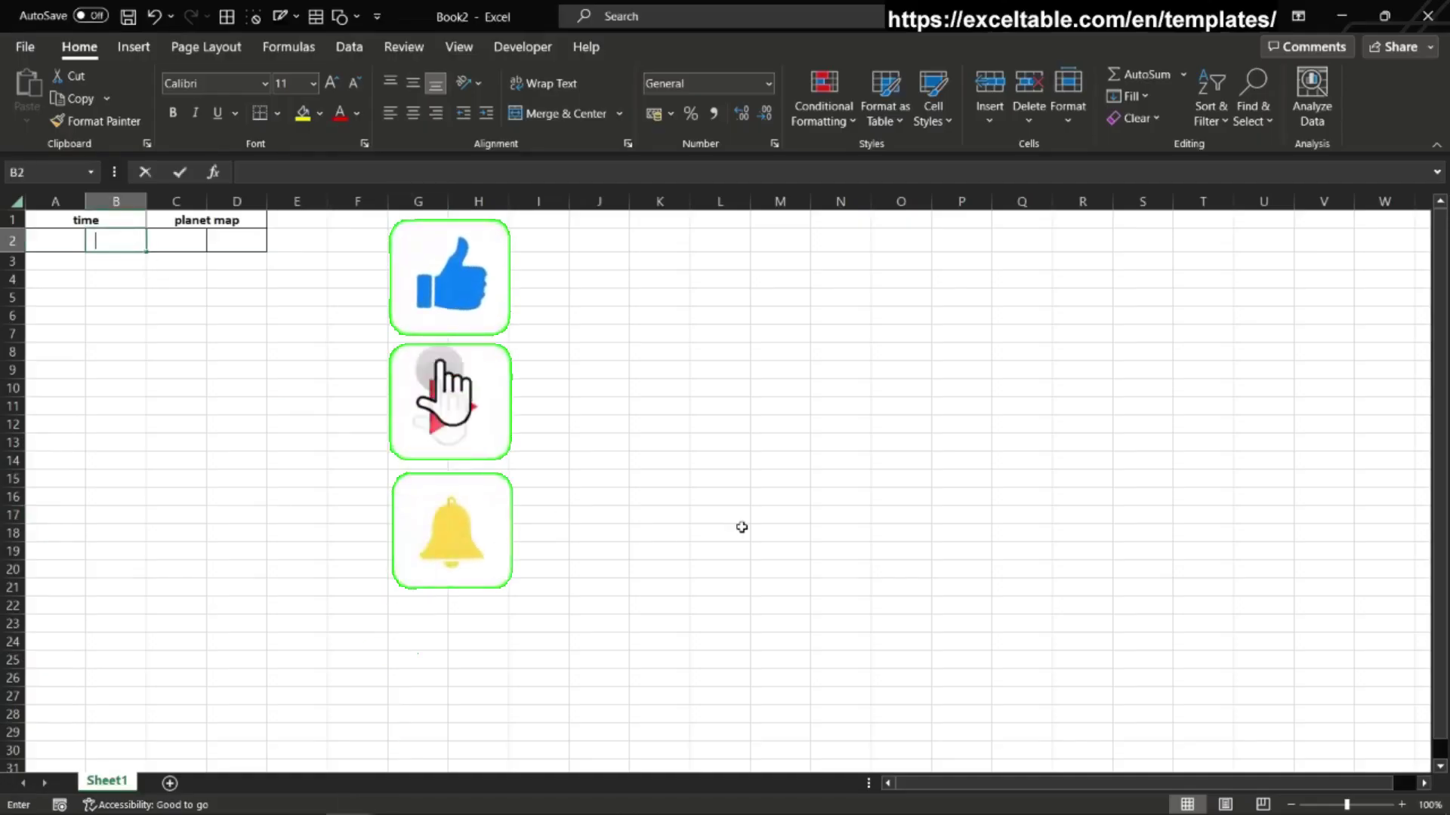
{"action": "type", "text": "8"}
{"action": "key", "text": "Tab"}
{"action": "key", "text": "Tab"}
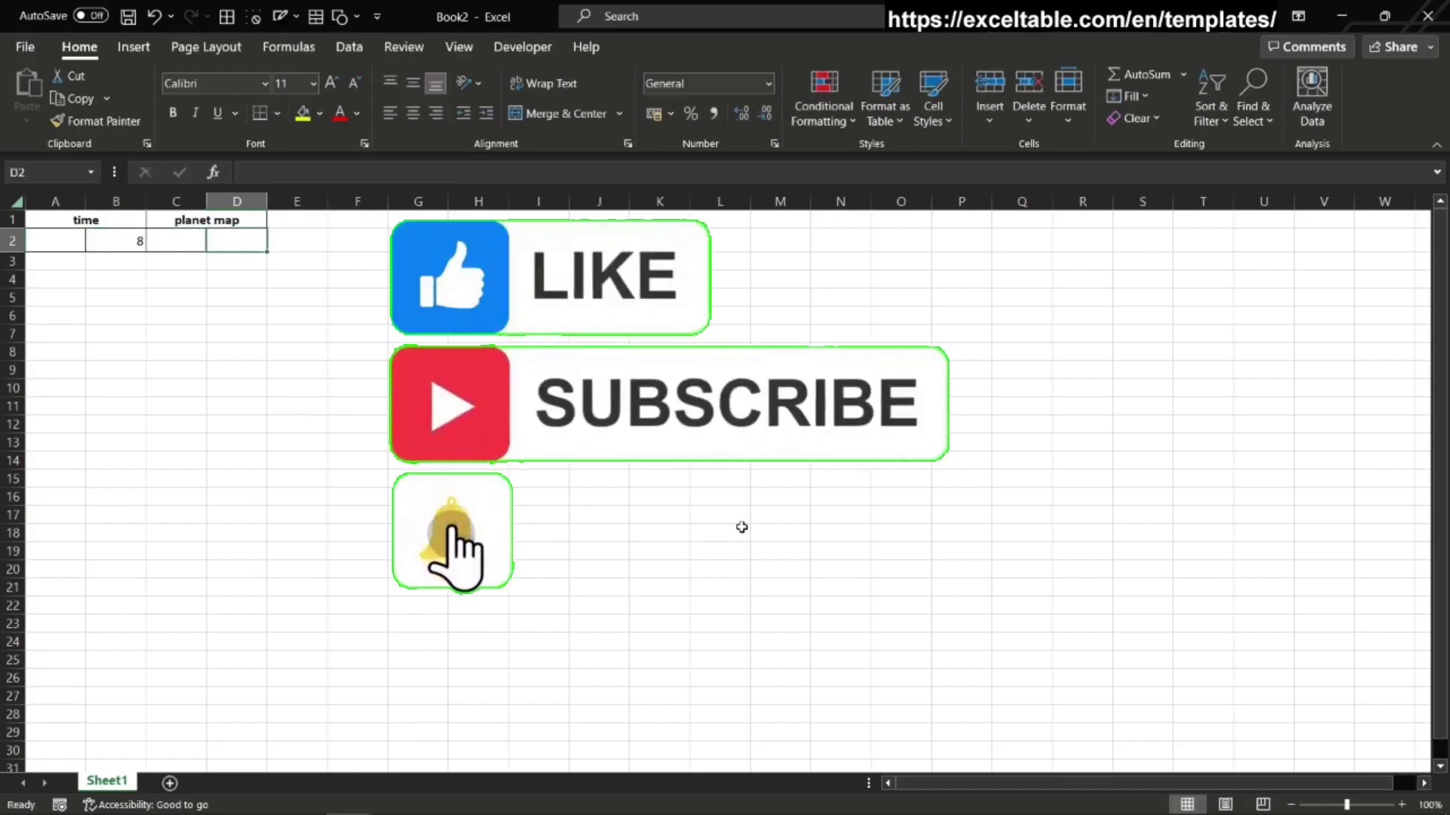
{"action": "type", "text": "140"}
{"action": "key", "text": "Left"}
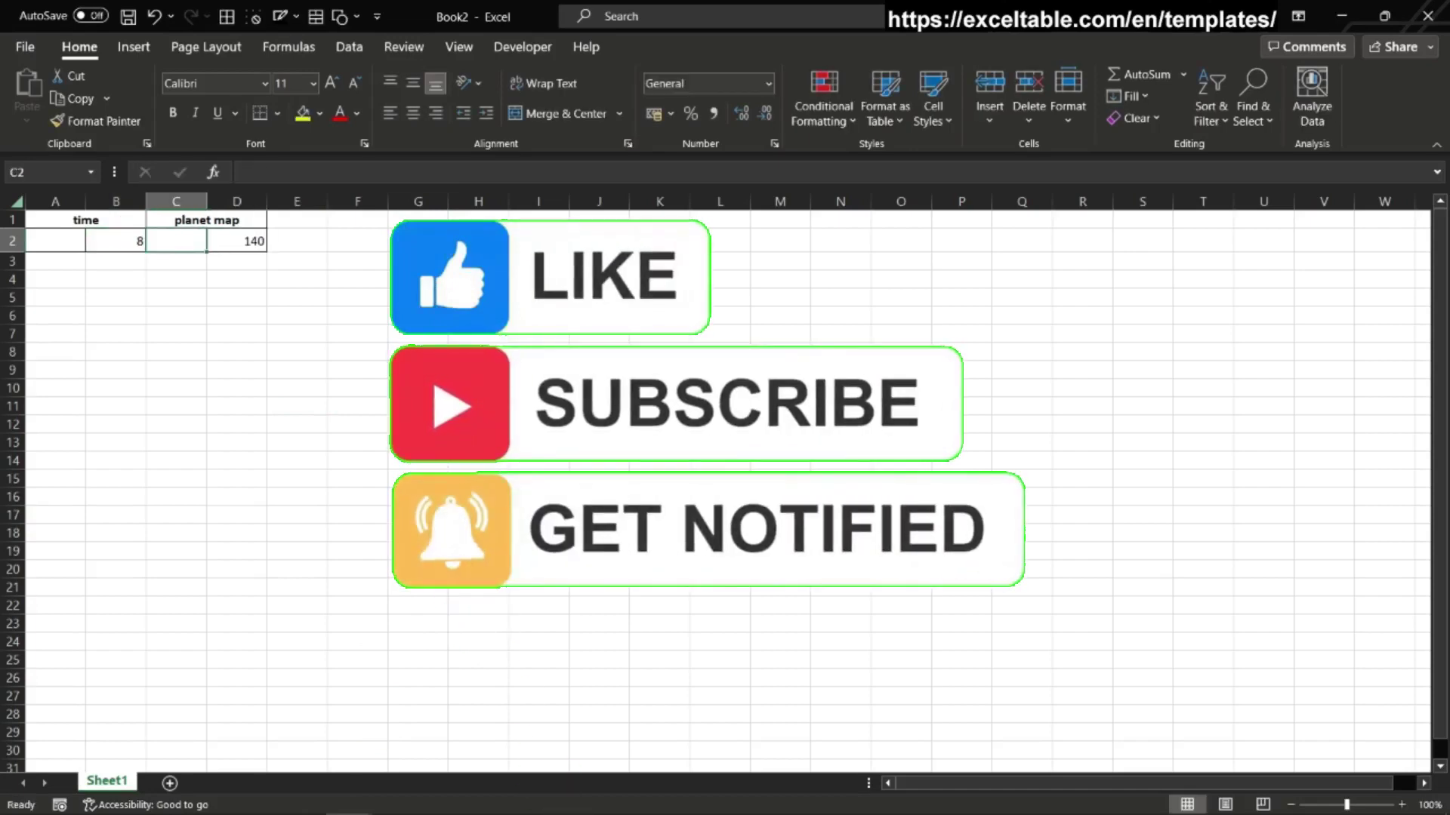
Step: Enter a formula in C2 starting =(B2-1)… that shows 21
{"action": "type", "text": "="}
{"action": "key", "text": "Left"}
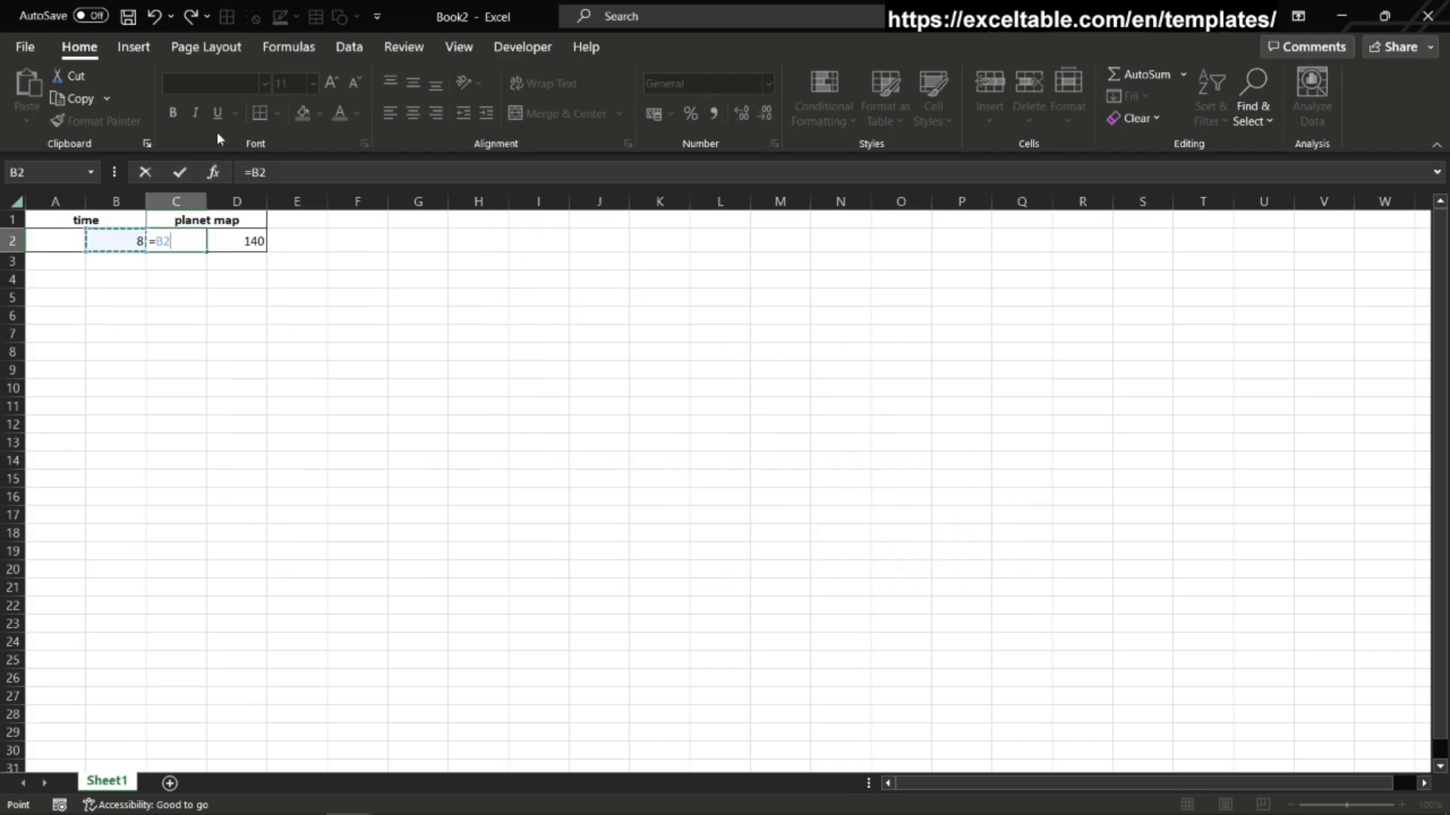
{"action": "key", "text": "F2"}
{"action": "type", "text": "("}
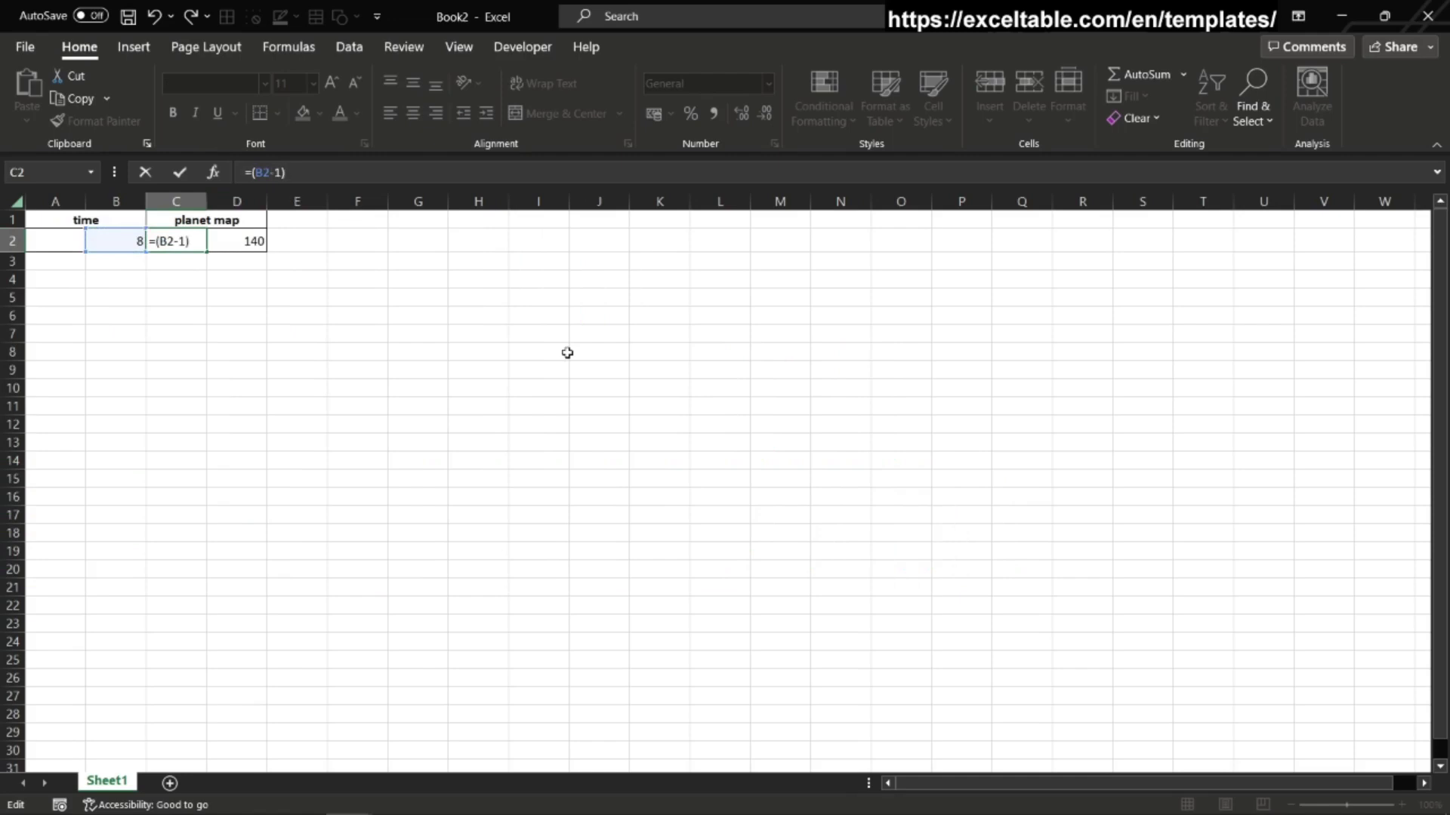
{"action": "key", "text": "Return"}
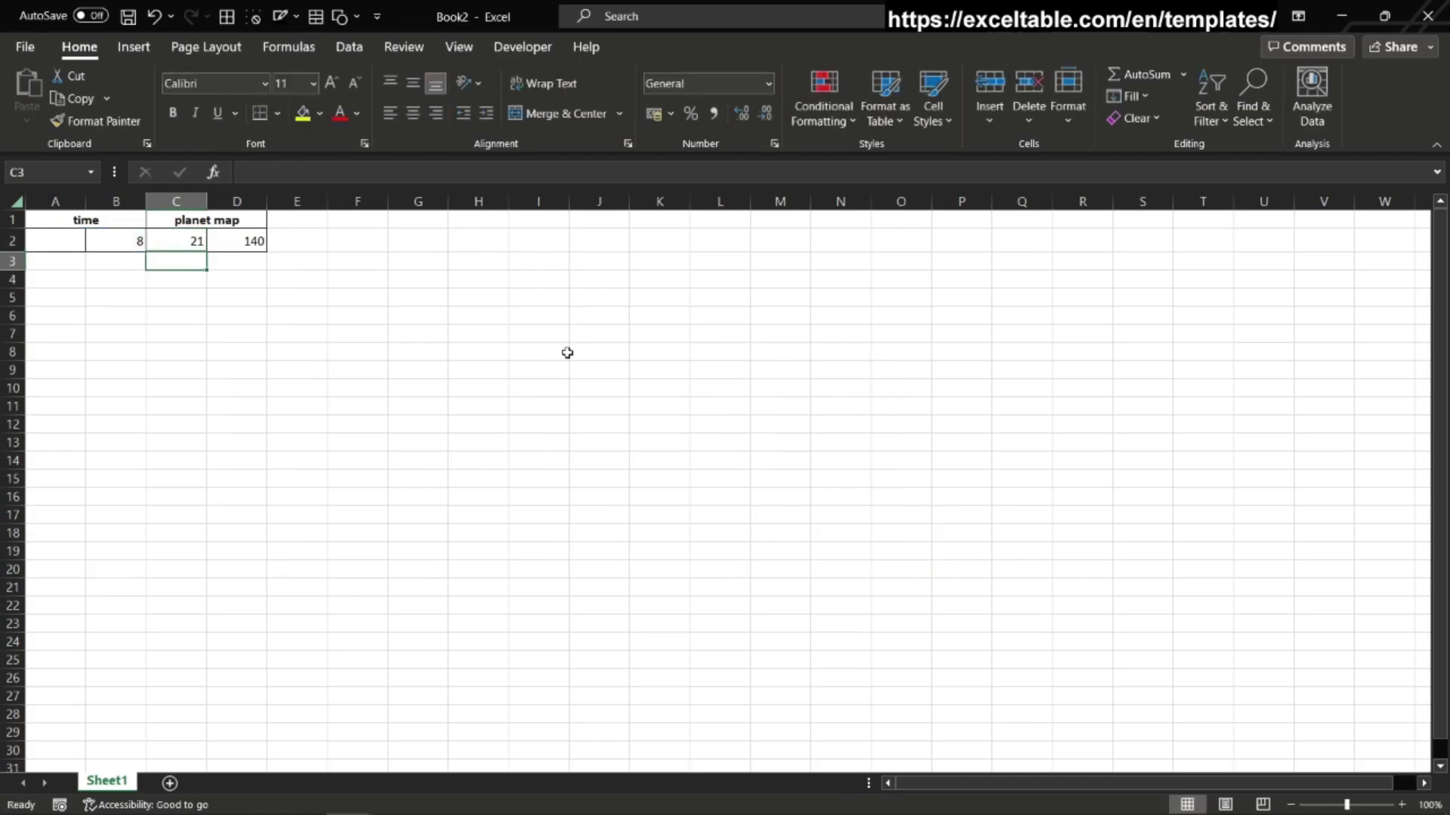
Step: Insert a spin button form control over cells F3:F5 from the Developer tab
{"action": "left_click", "coordinate": [124, 262]}
{"action": "left_click", "coordinate": [174, 263]}
{"action": "left_click", "coordinate": [522, 46]}
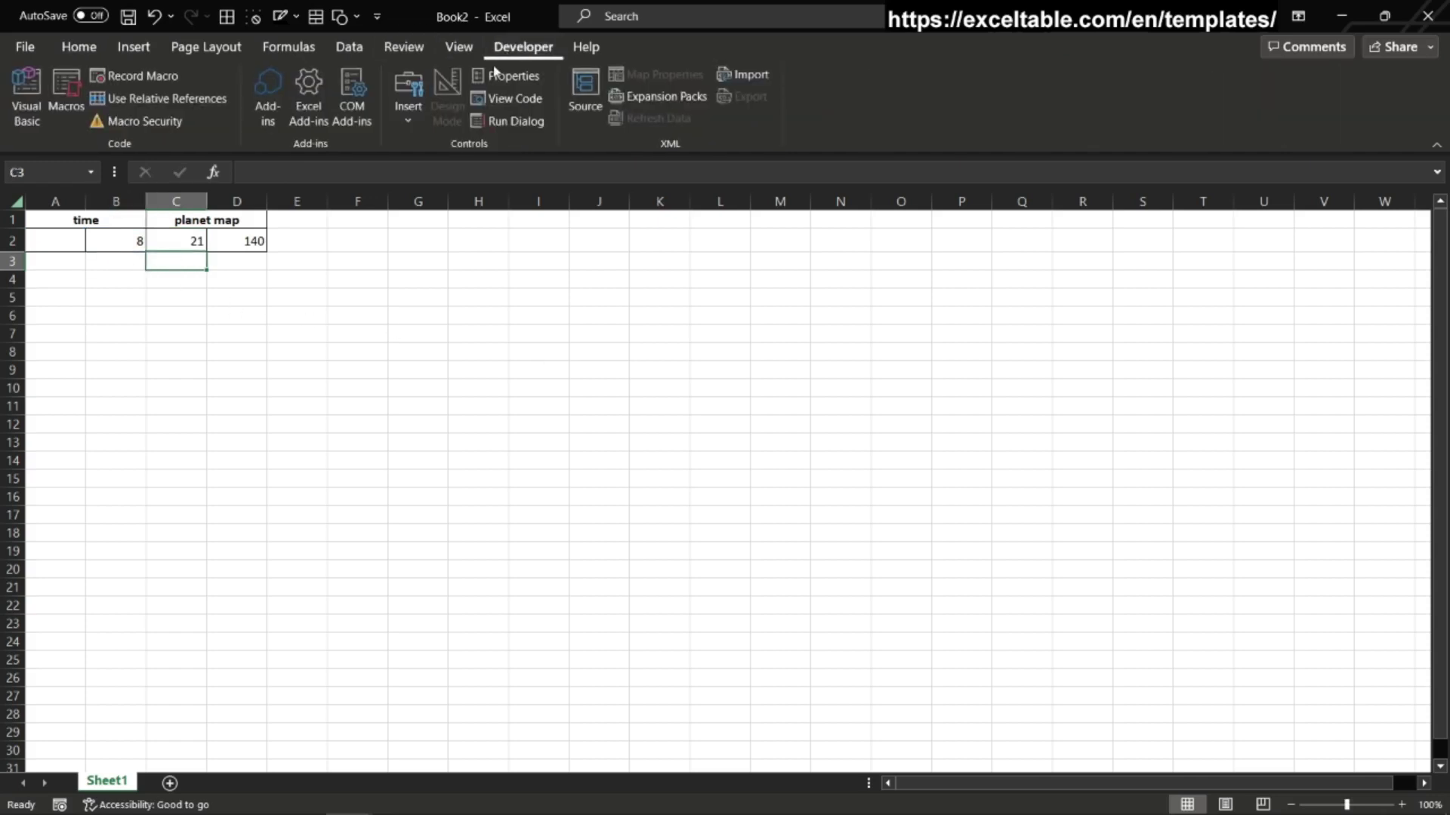
{"action": "left_click", "coordinate": [405, 113]}
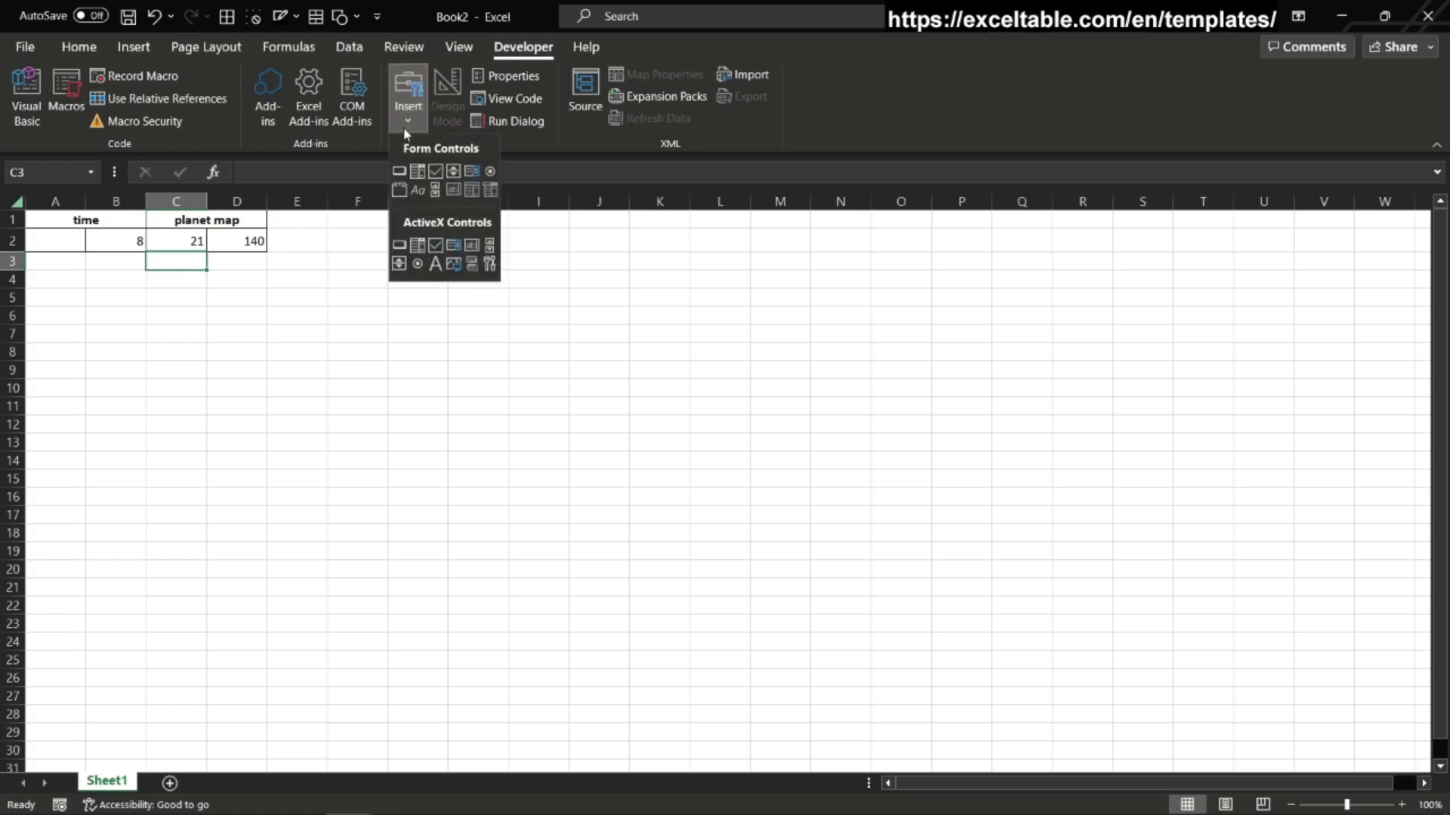
{"action": "left_click", "coordinate": [454, 172]}
{"action": "left_click_drag", "start_coordinate": [337, 270], "coordinate": [375, 305]}
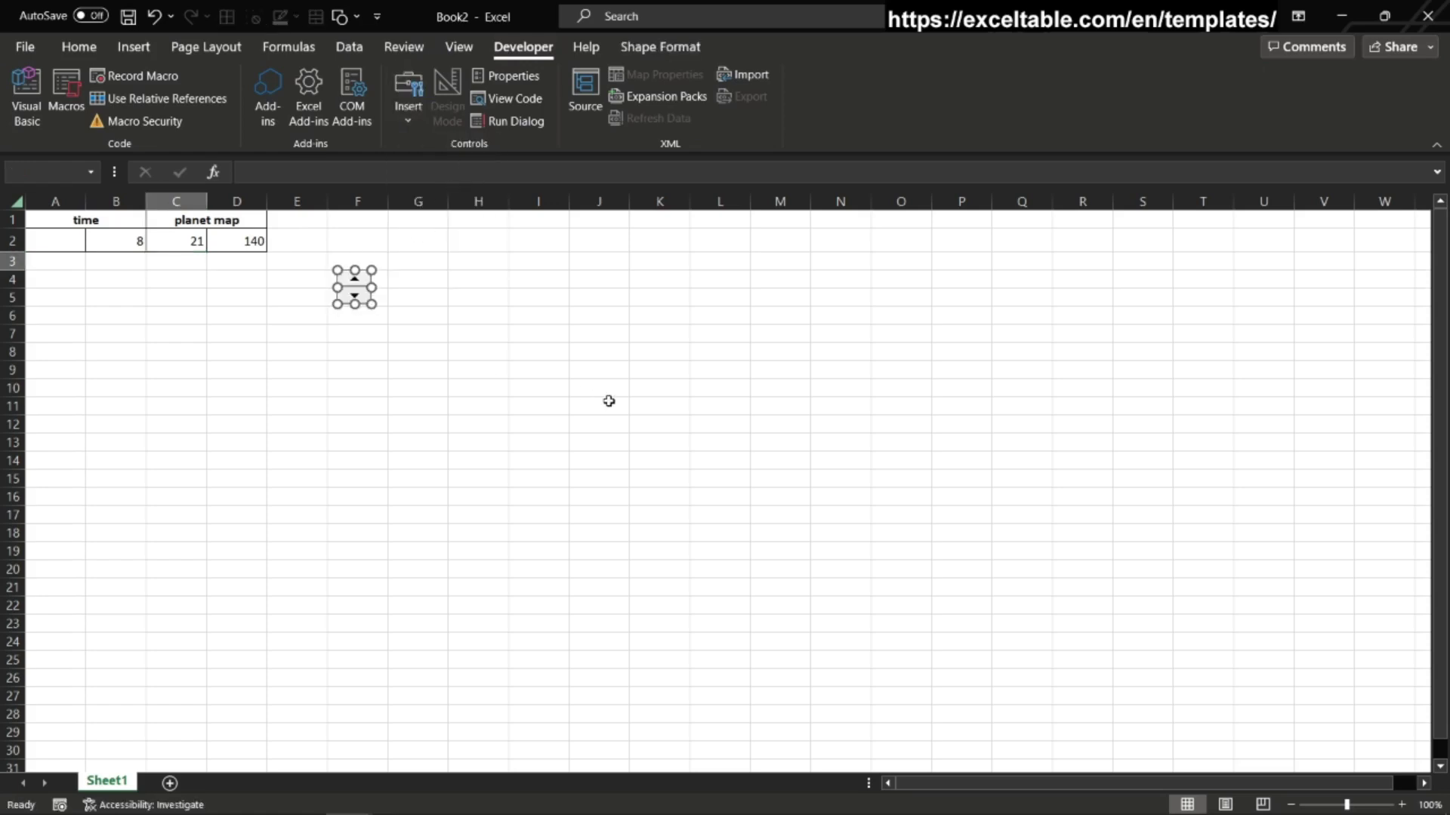
Step: Link the spin button to B2 and set its maximum value to 24
{"action": "right_click", "coordinate": [361, 296]}
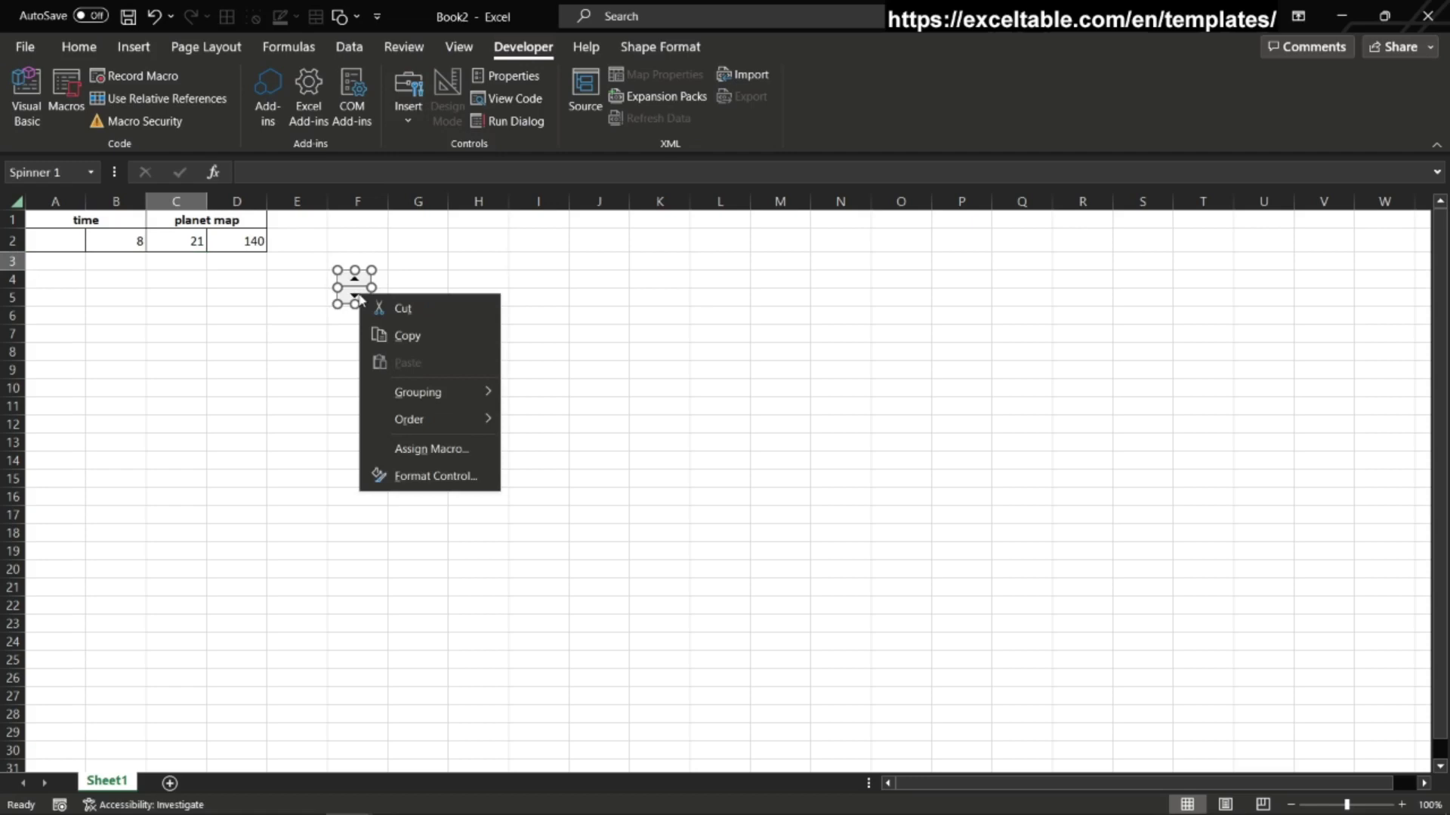
{"action": "left_click", "coordinate": [436, 476]}
{"action": "left_click_drag", "start_coordinate": [246, 410], "coordinate": [579, 364]}
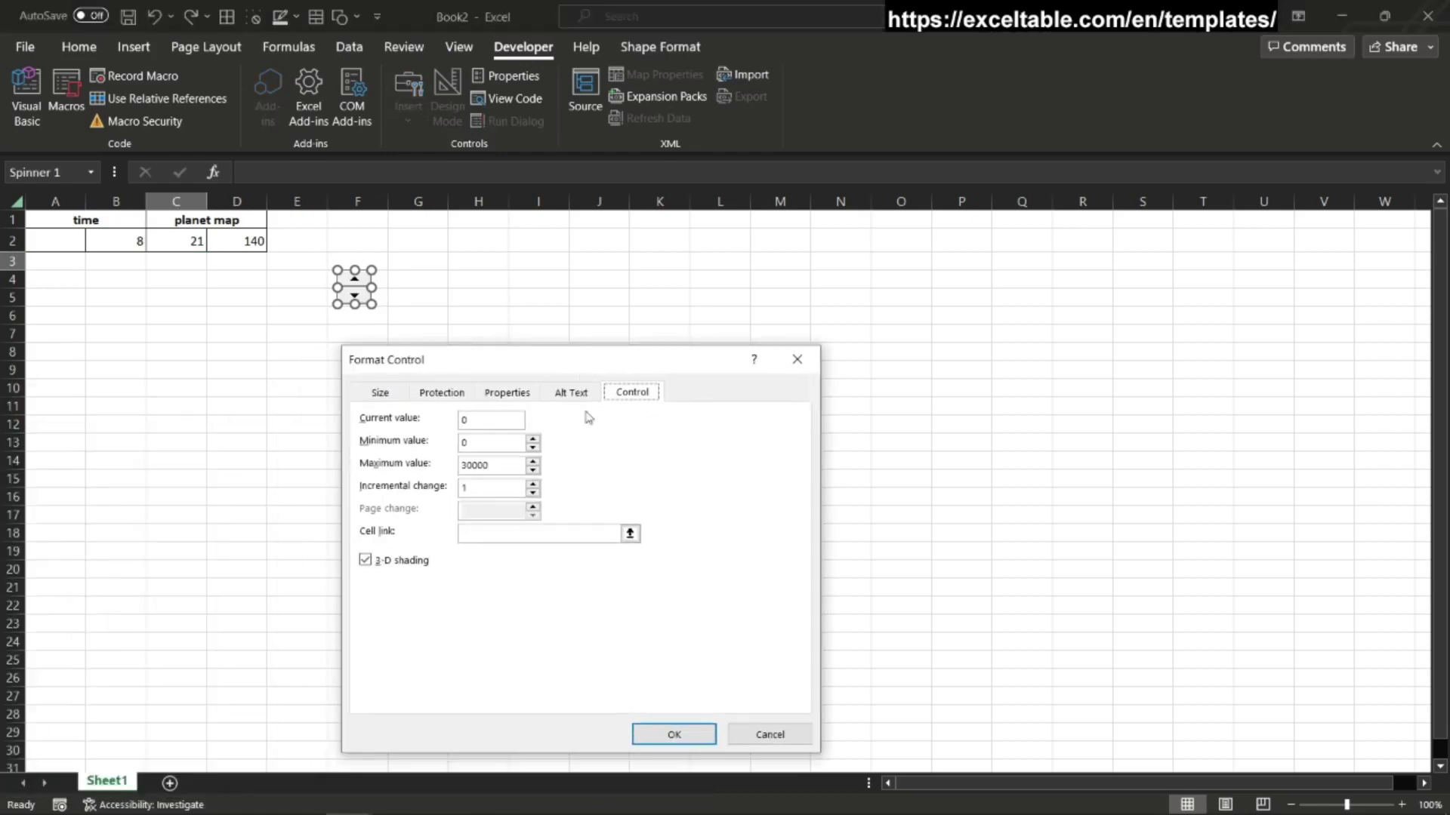
{"action": "left_click", "coordinate": [629, 534]}
{"action": "left_click", "coordinate": [123, 236]}
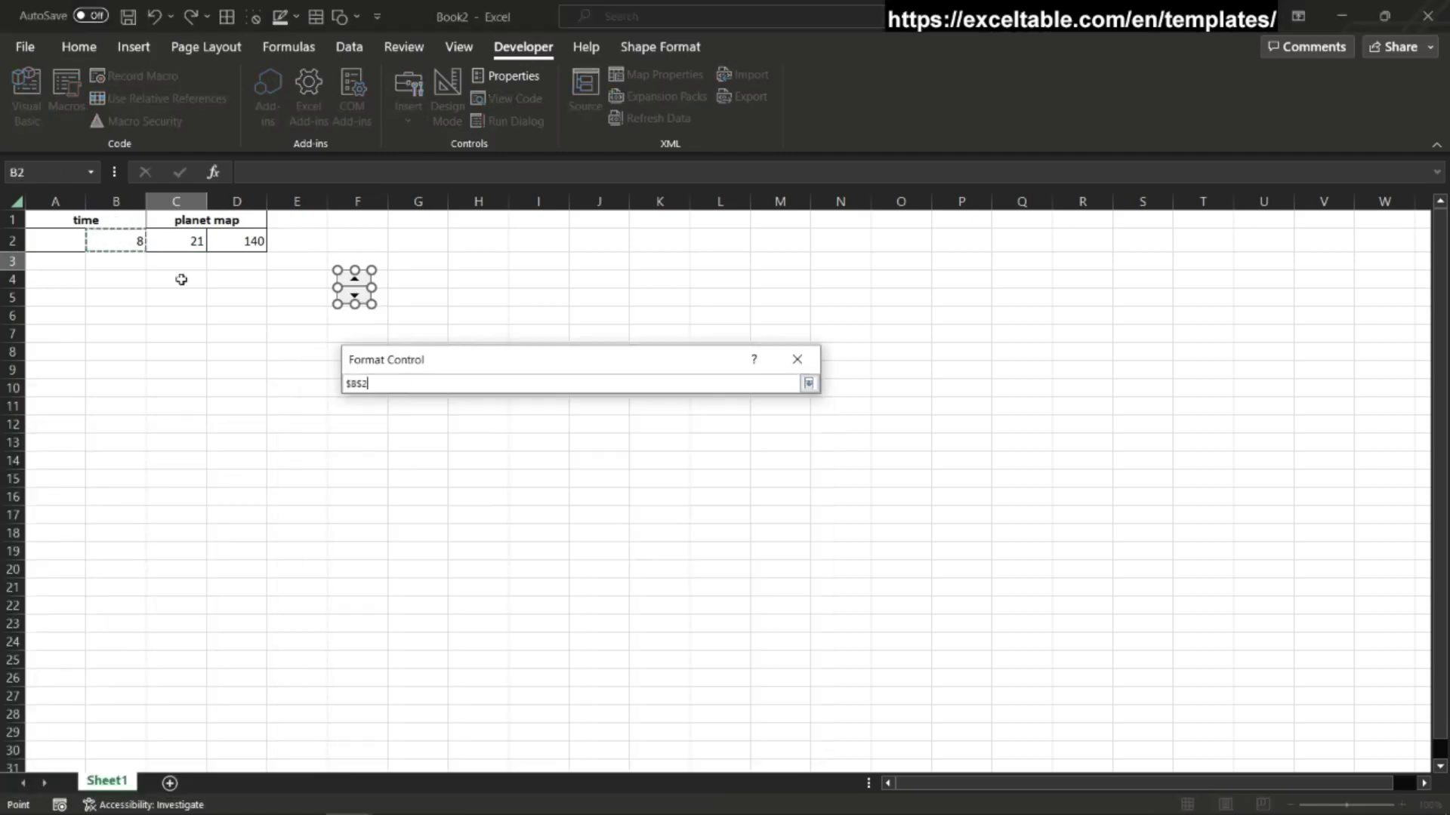
{"action": "key", "text": "Return"}
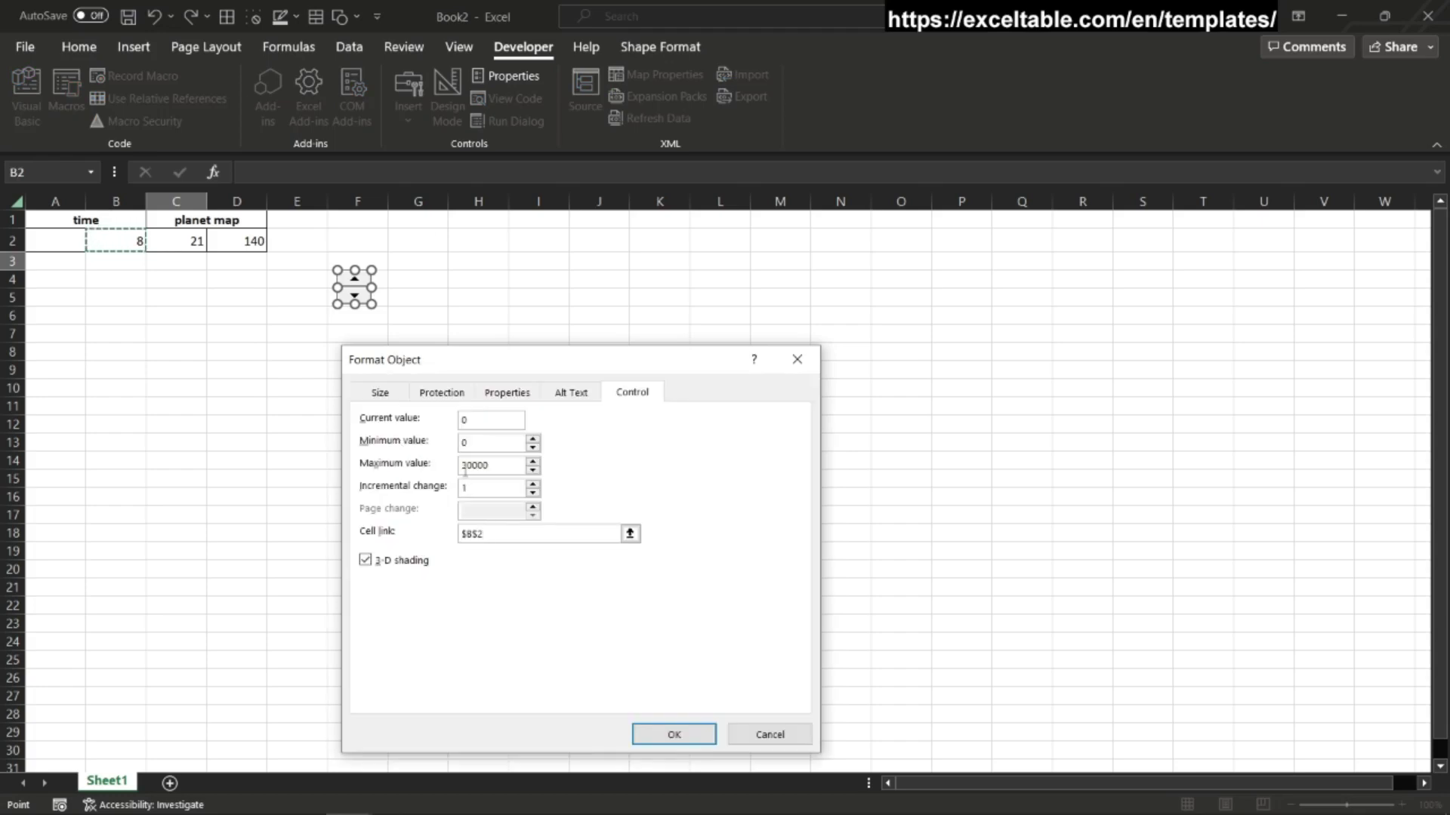
{"action": "left_click", "coordinate": [473, 428]}
{"action": "type", "text": "1"}
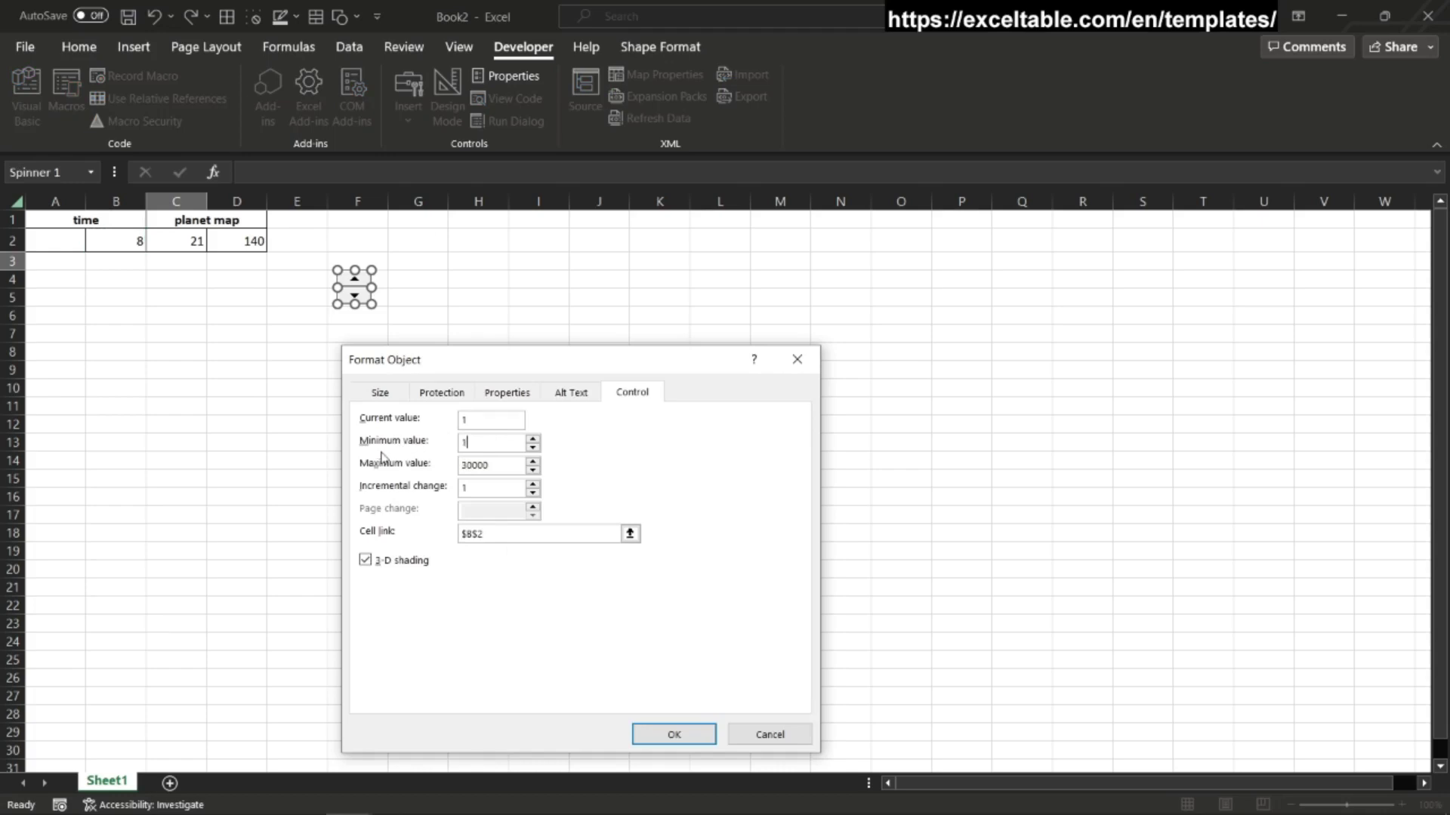
{"action": "left_click_drag", "start_coordinate": [493, 470], "coordinate": [401, 469]}
{"action": "type", "text": "24"}
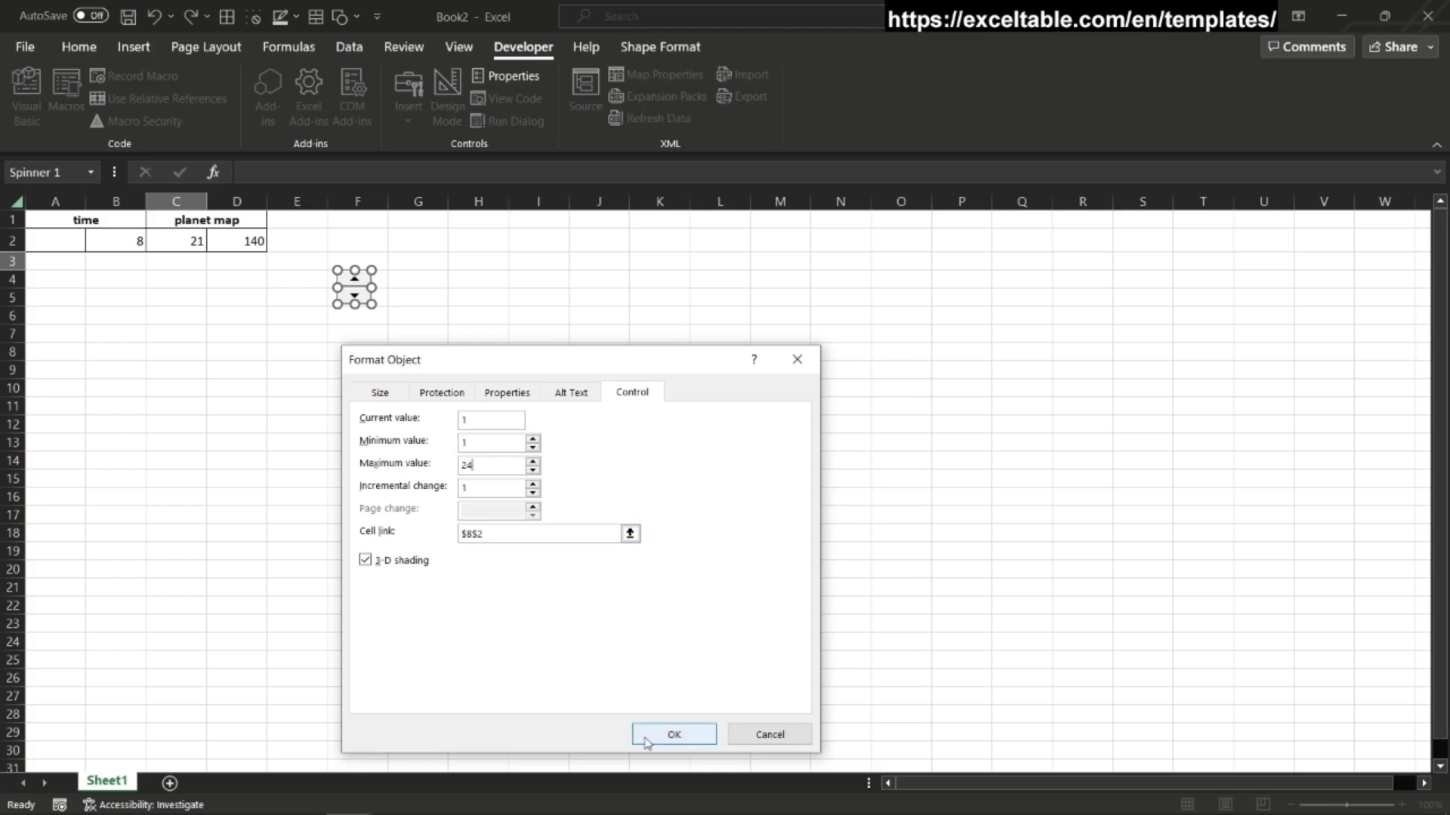
{"action": "left_click", "coordinate": [673, 734]}
{"action": "left_click", "coordinate": [417, 406]}
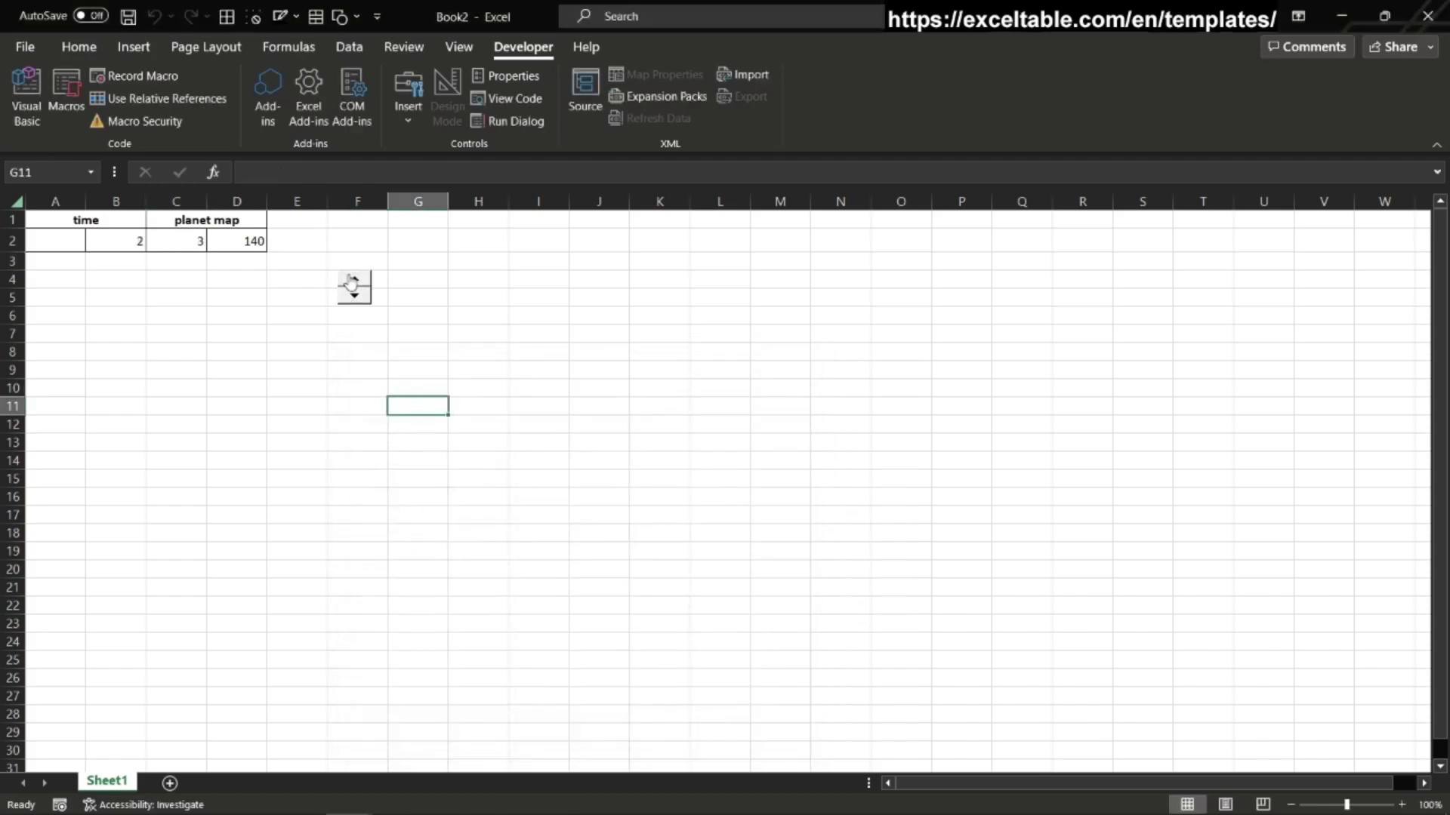
Step: Test the spinner up and down, leaving B2 at 8 and C2 at 21
{"action": "left_click", "coordinate": [353, 279]}
{"action": "left_click", "coordinate": [352, 280]}
{"action": "left_click", "coordinate": [352, 280]}
{"action": "left_click", "coordinate": [355, 297]}
{"action": "left_click", "coordinate": [356, 297]}
{"action": "left_click", "coordinate": [352, 281]}
{"action": "left_click", "coordinate": [352, 281]}
{"action": "left_click", "coordinate": [352, 281]}
{"action": "left_click", "coordinate": [351, 281]}
{"action": "left_click", "coordinate": [356, 298]}
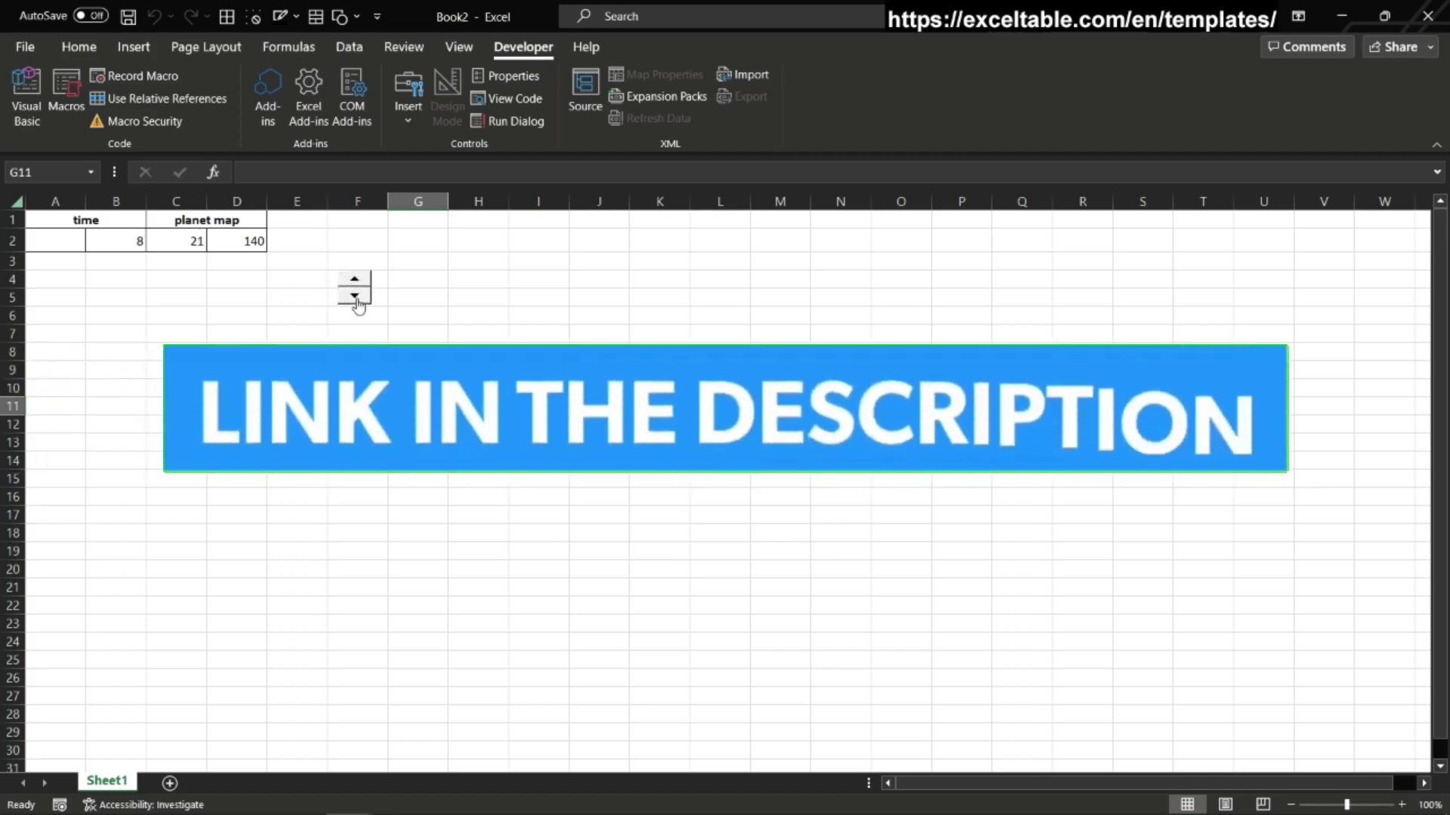
{"action": "left_click_drag", "start_coordinate": [189, 262], "coordinate": [231, 261]}
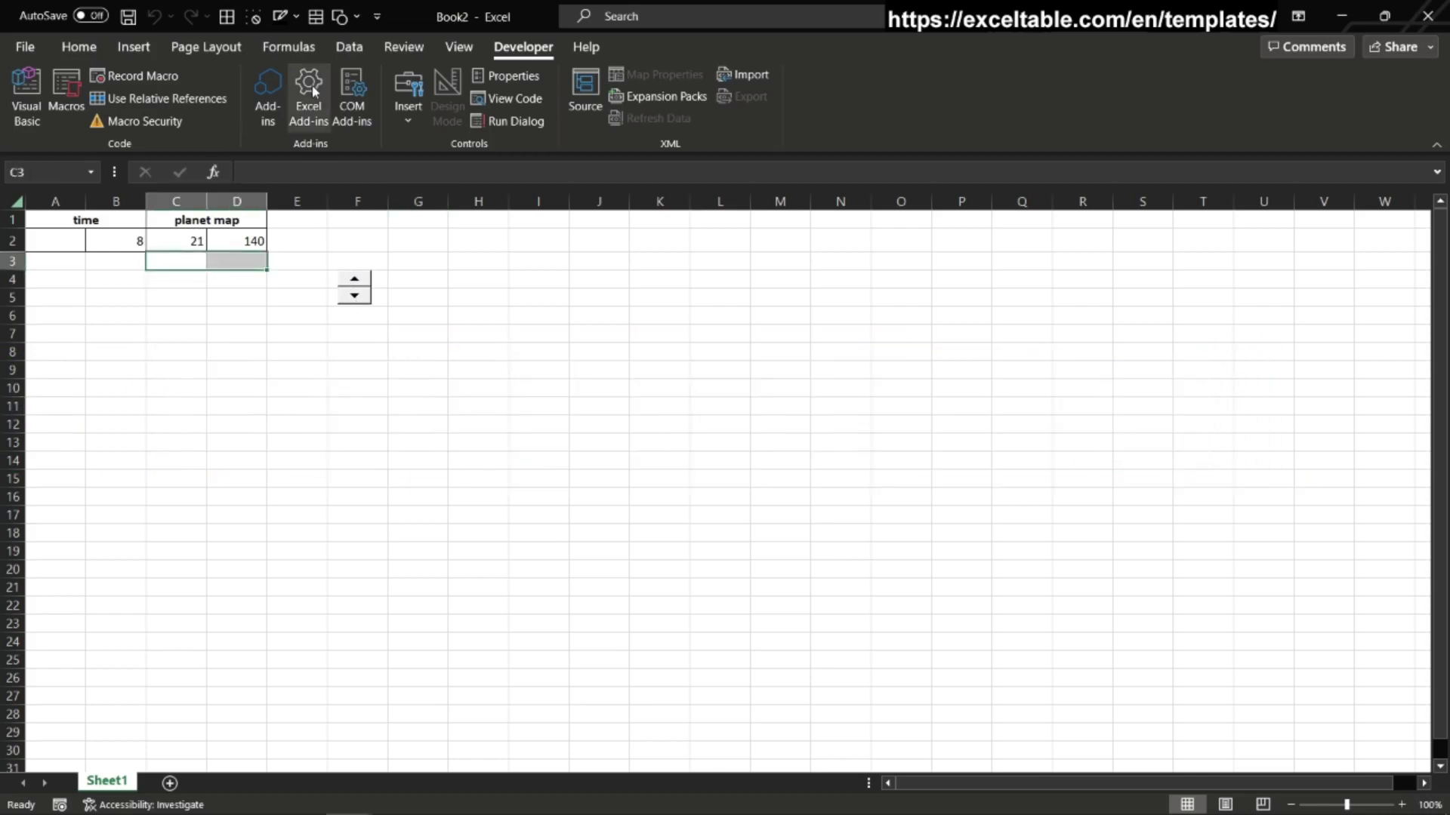
Step: Merge C3:D3 and enter the heading 'planet main'
{"action": "left_click", "coordinate": [316, 16]}
{"action": "type", "text": "planet map"}
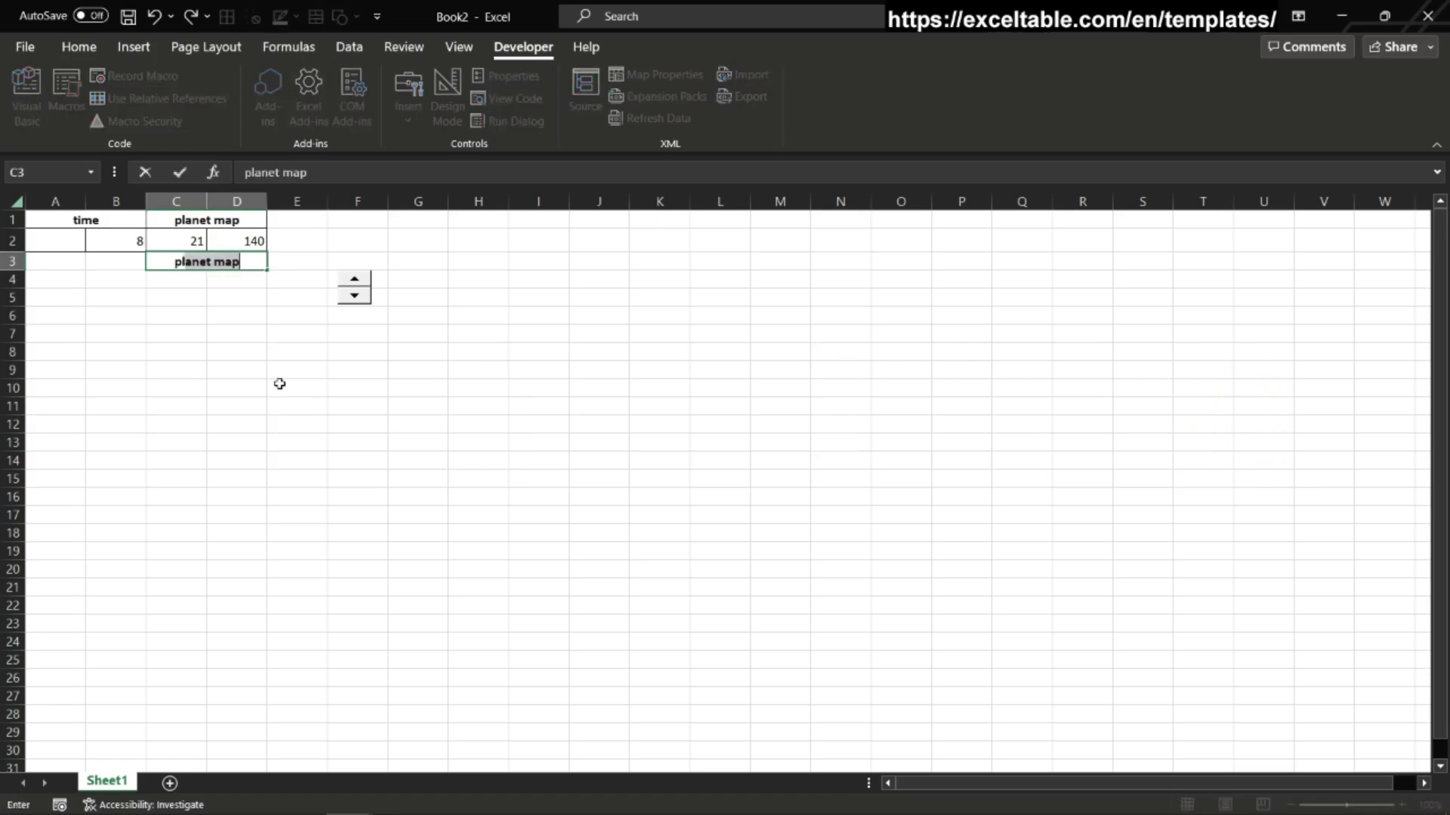
{"action": "key", "text": "ctrl+Return"}
{"action": "key", "text": "F2"}
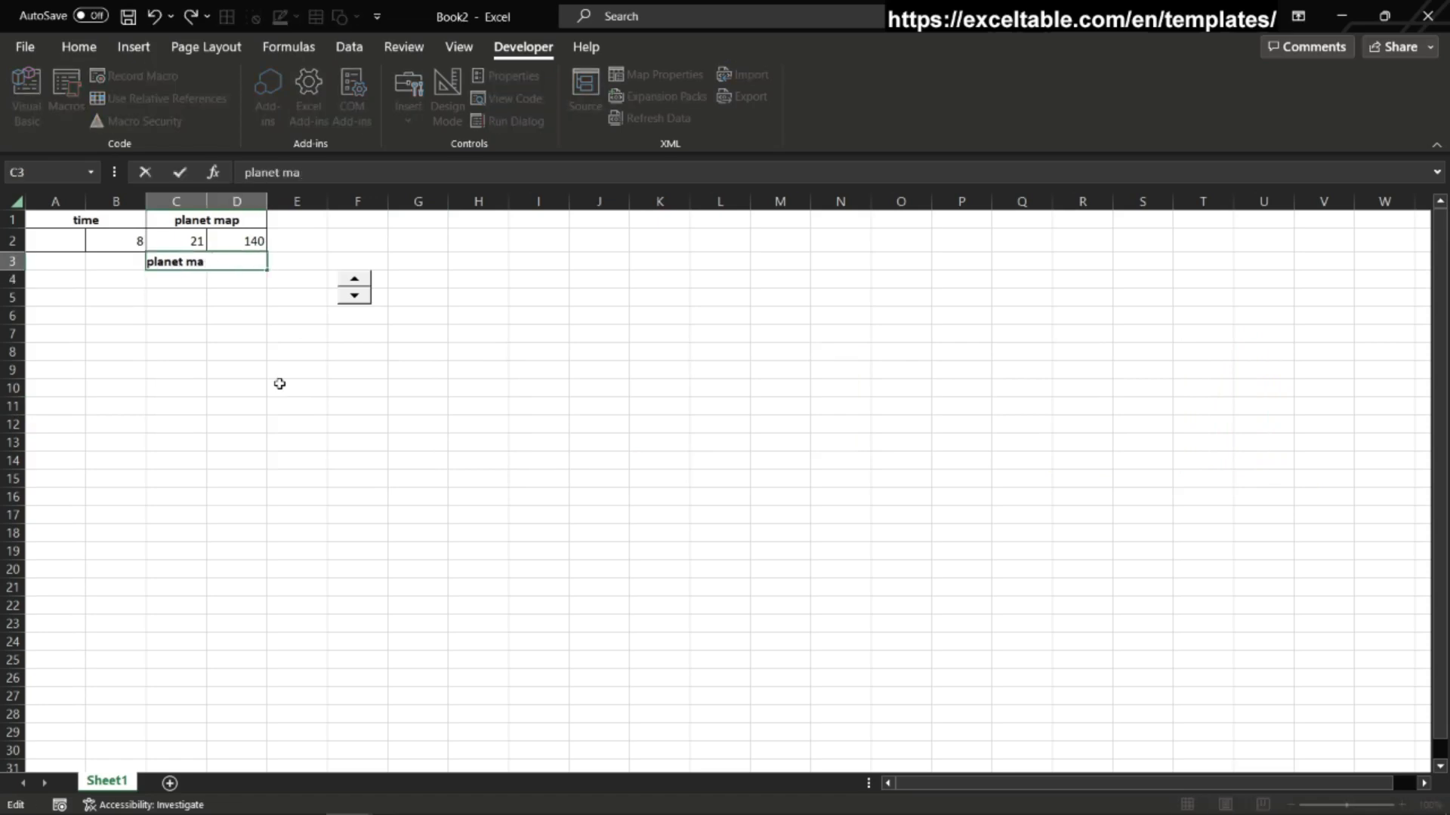
{"action": "type", "text": "a"}
{"action": "key", "text": "Return"}
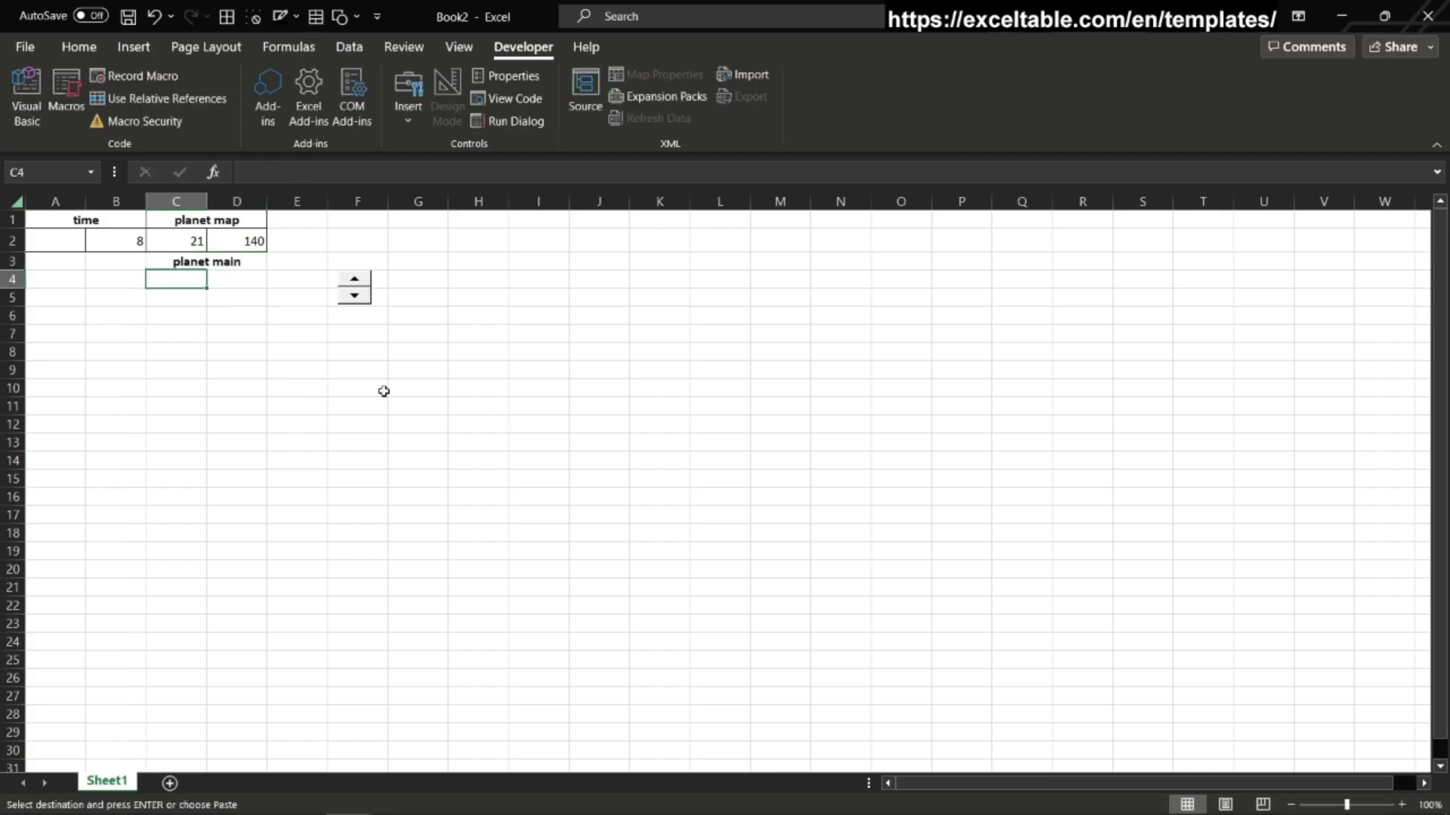
Step: Paste the IF formula block into B4:D10 and select the values in B4:B10
{"action": "left_click", "coordinate": [116, 280]}
{"action": "key", "text": "ctrl+v"}
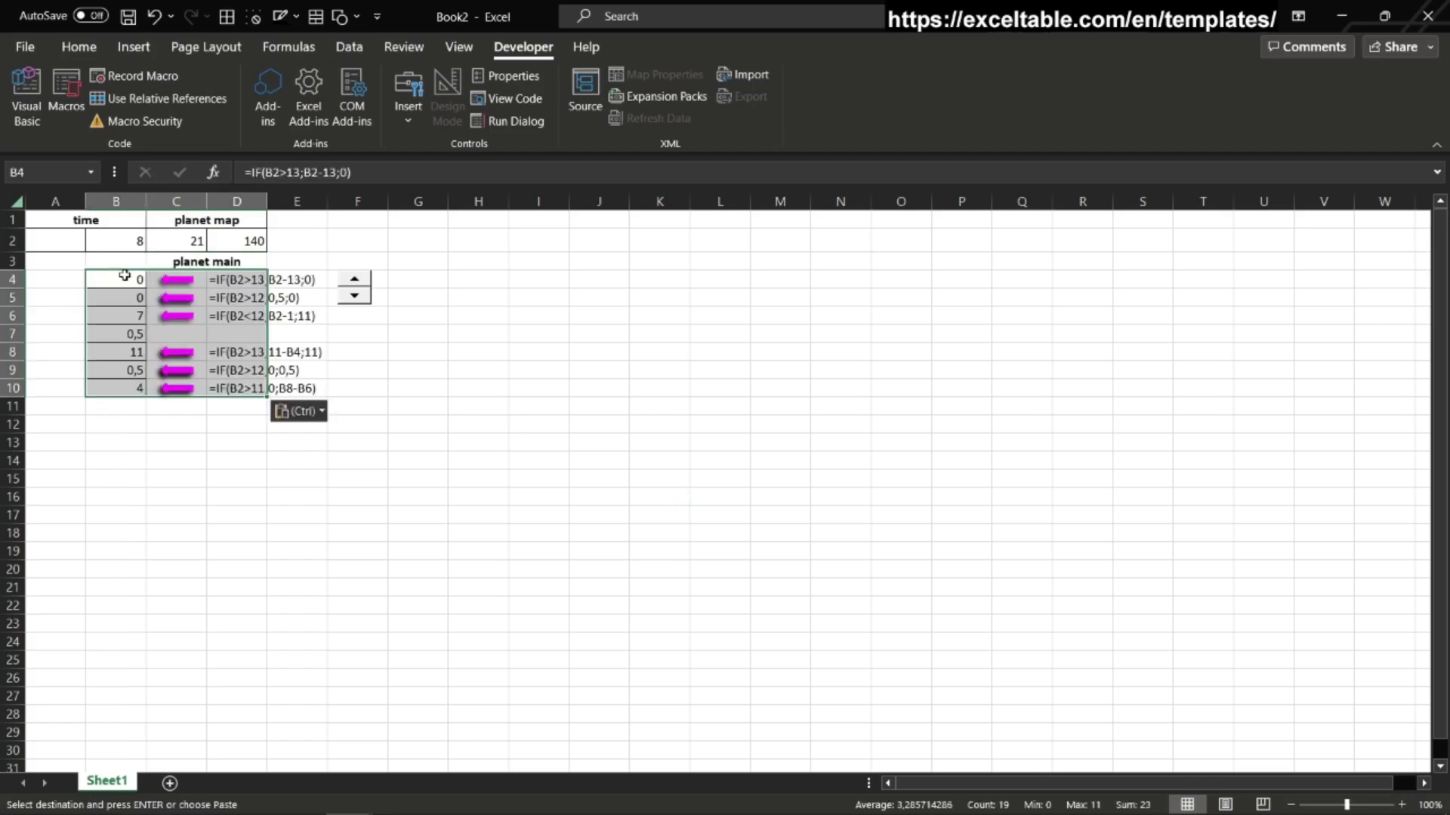
{"action": "left_click_drag", "start_coordinate": [125, 277], "coordinate": [121, 387]}
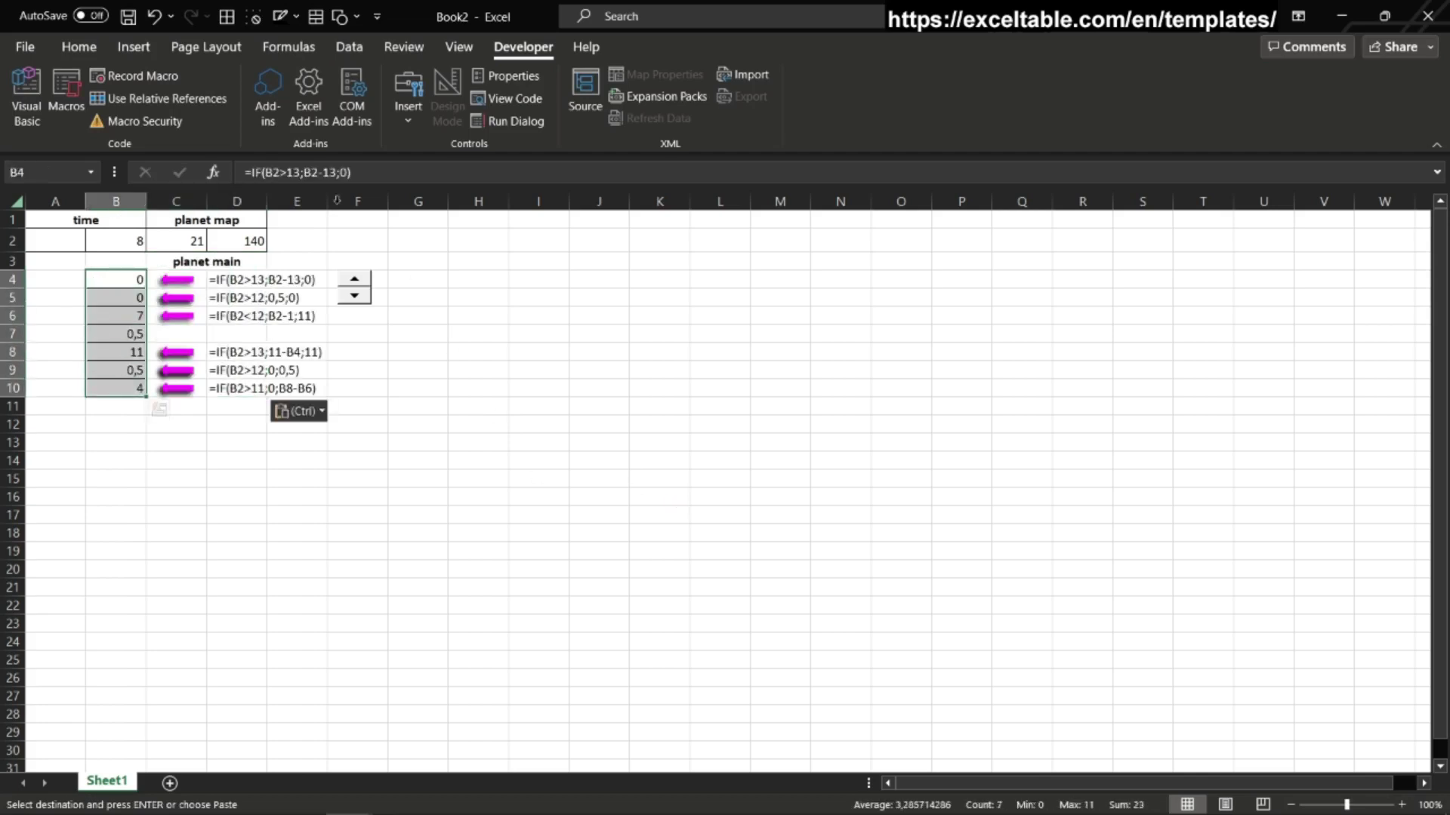
Step: Insert a 3-D pie chart of B4:B10 and check the formula in B4
{"action": "left_click", "coordinate": [134, 47]}
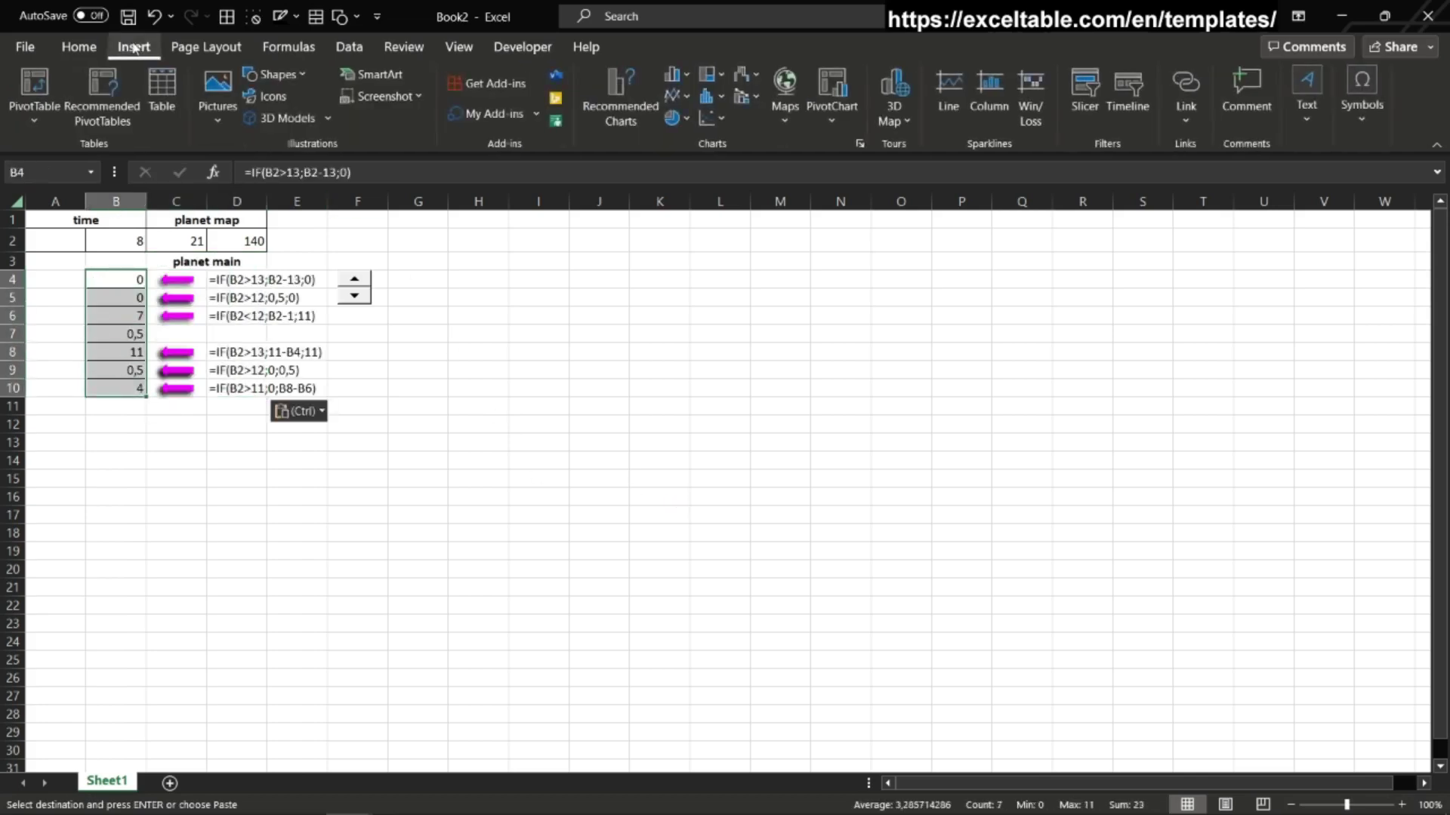
{"action": "left_click", "coordinate": [687, 119]}
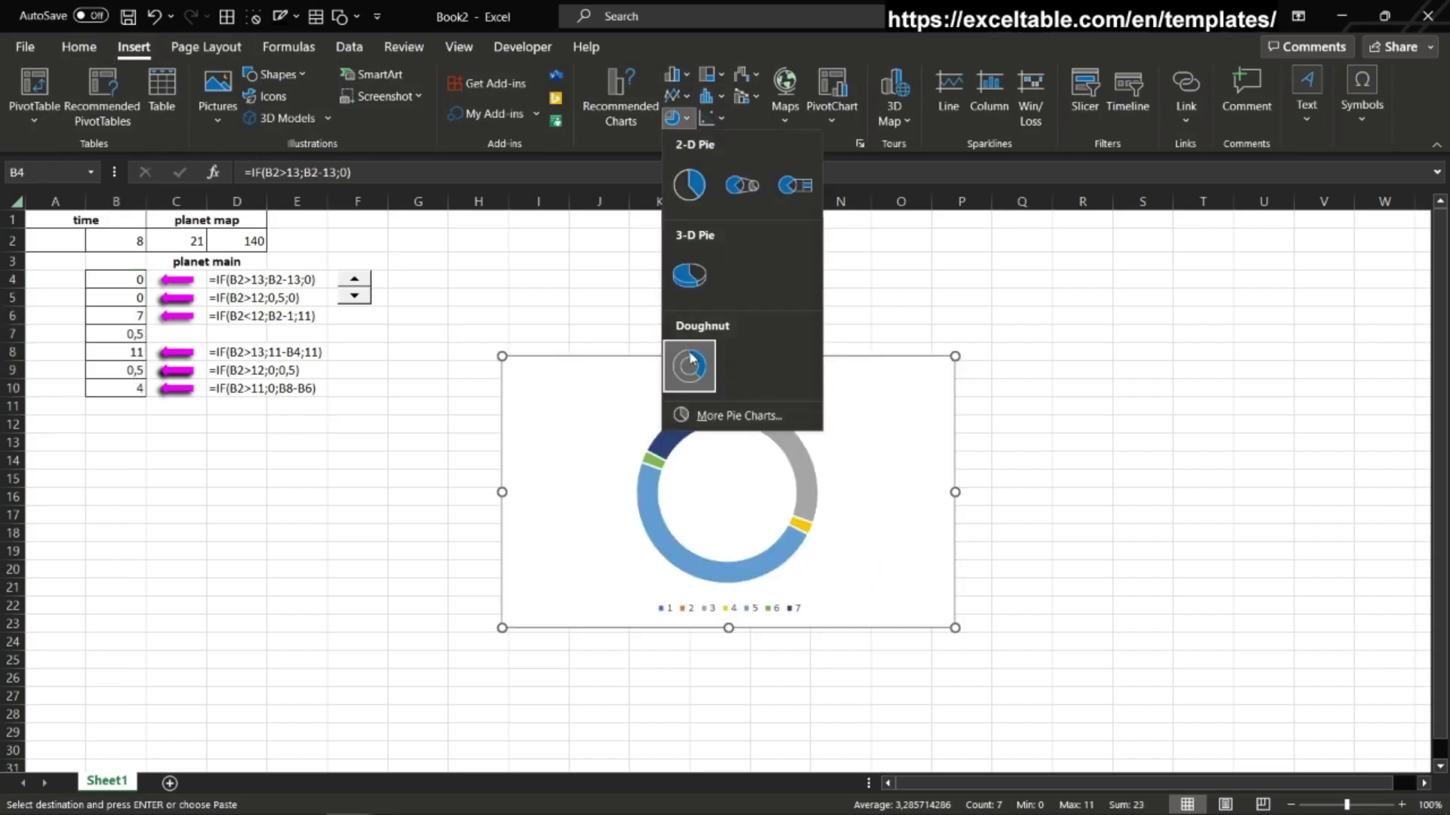
{"action": "left_click", "coordinate": [689, 276]}
{"action": "left_click", "coordinate": [461, 265]}
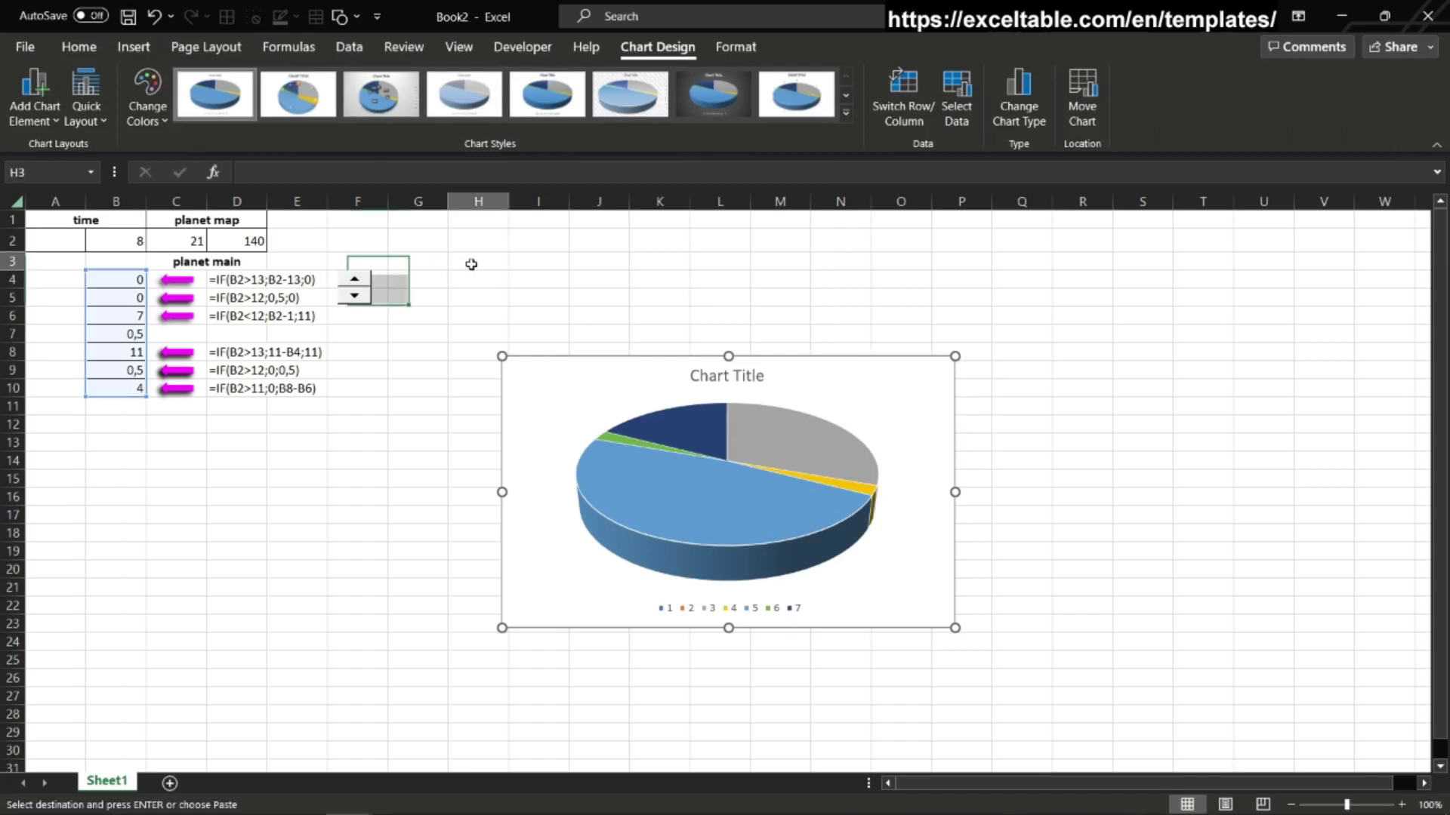
{"action": "left_click", "coordinate": [144, 278]}
{"action": "left_click", "coordinate": [371, 178]}
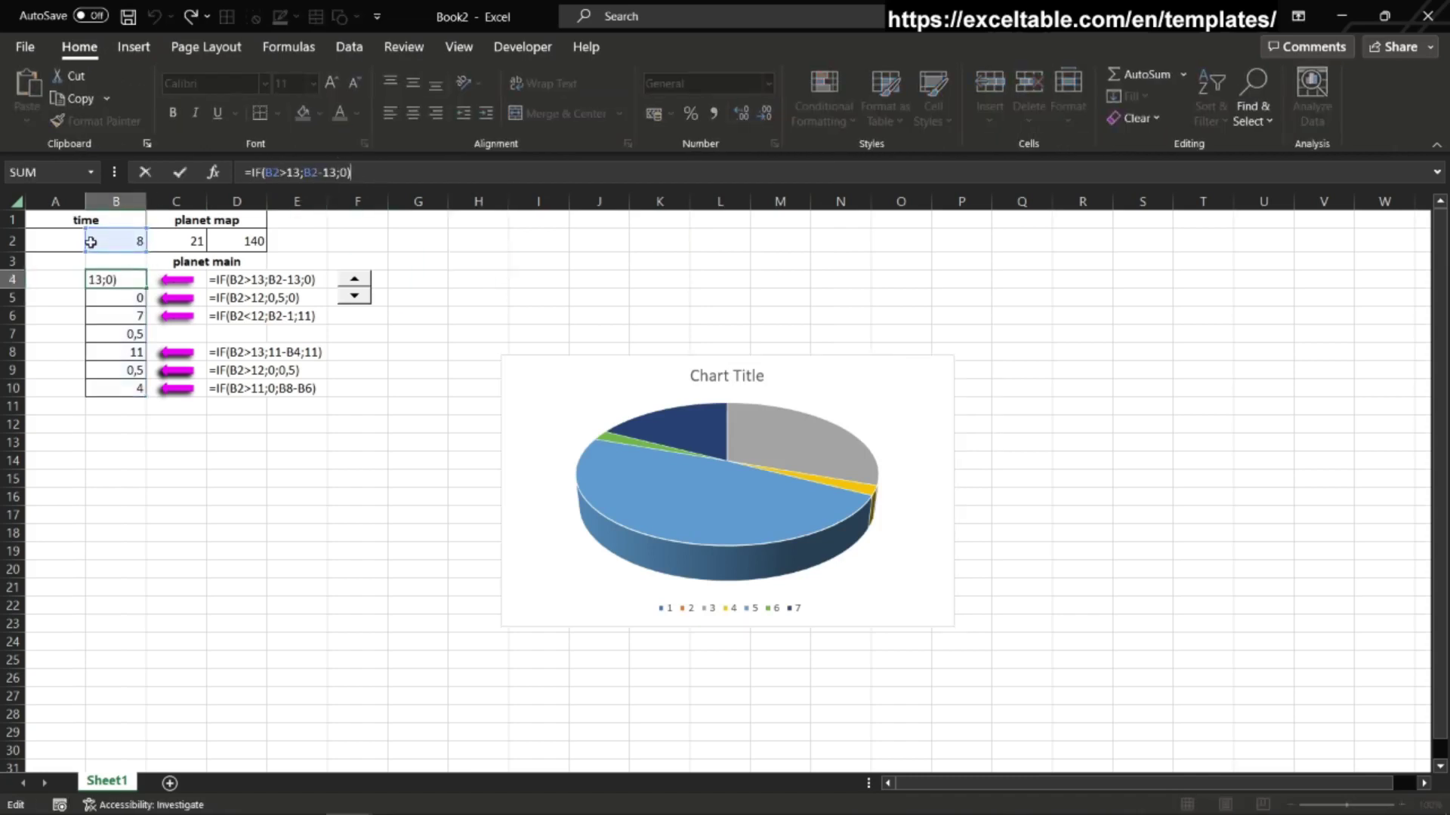
{"action": "key", "text": "Escape"}
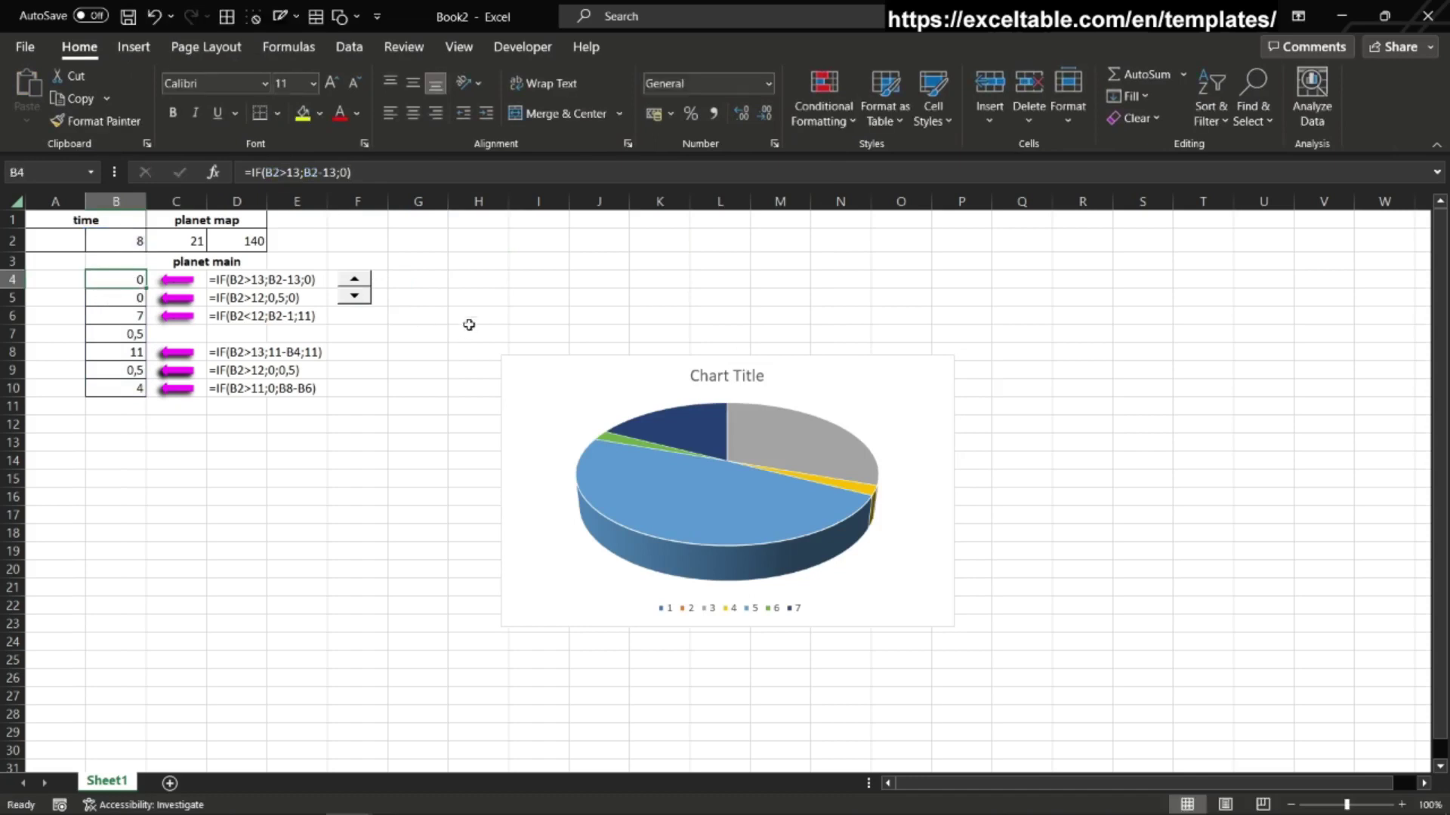
Step: Step the time value up 15 times and back down to 7, watching the pie reshape
{"action": "left_click", "coordinate": [358, 284]}
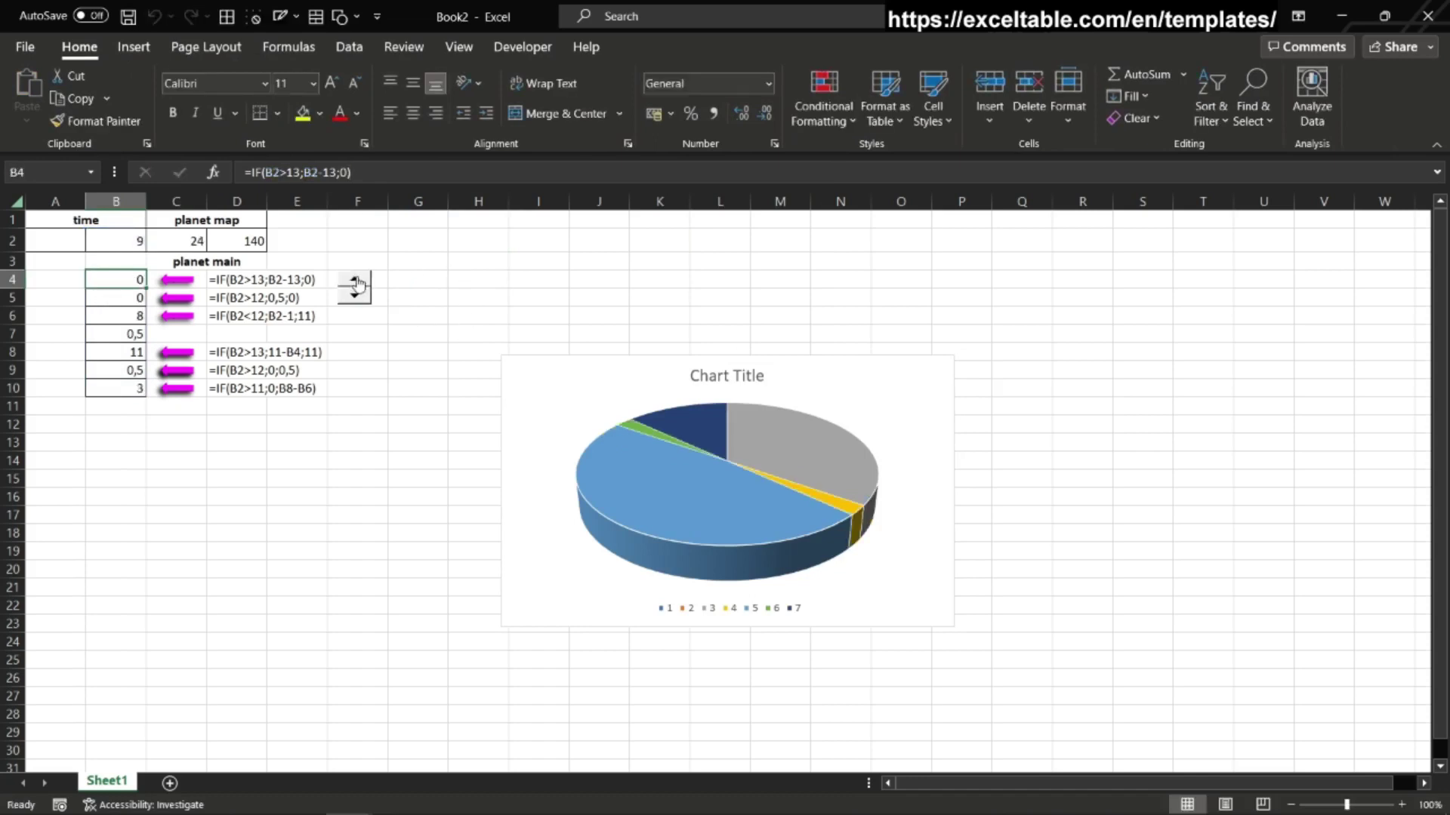
{"action": "left_click", "coordinate": [357, 283]}
{"action": "left_click", "coordinate": [357, 283]}
{"action": "left_click", "coordinate": [357, 283]}
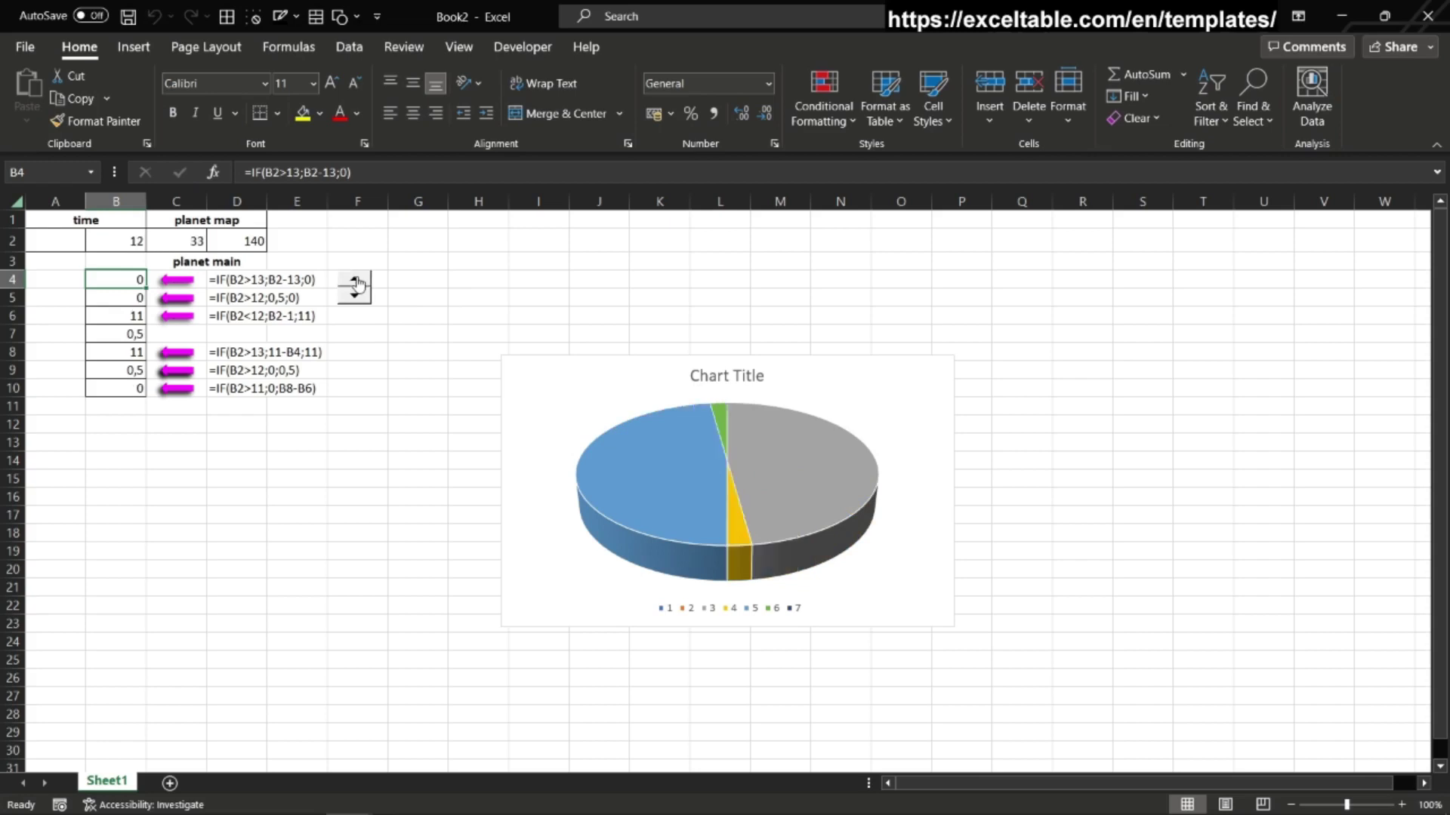
{"action": "left_click", "coordinate": [358, 283]}
{"action": "left_click", "coordinate": [357, 283]}
{"action": "left_click", "coordinate": [357, 284]}
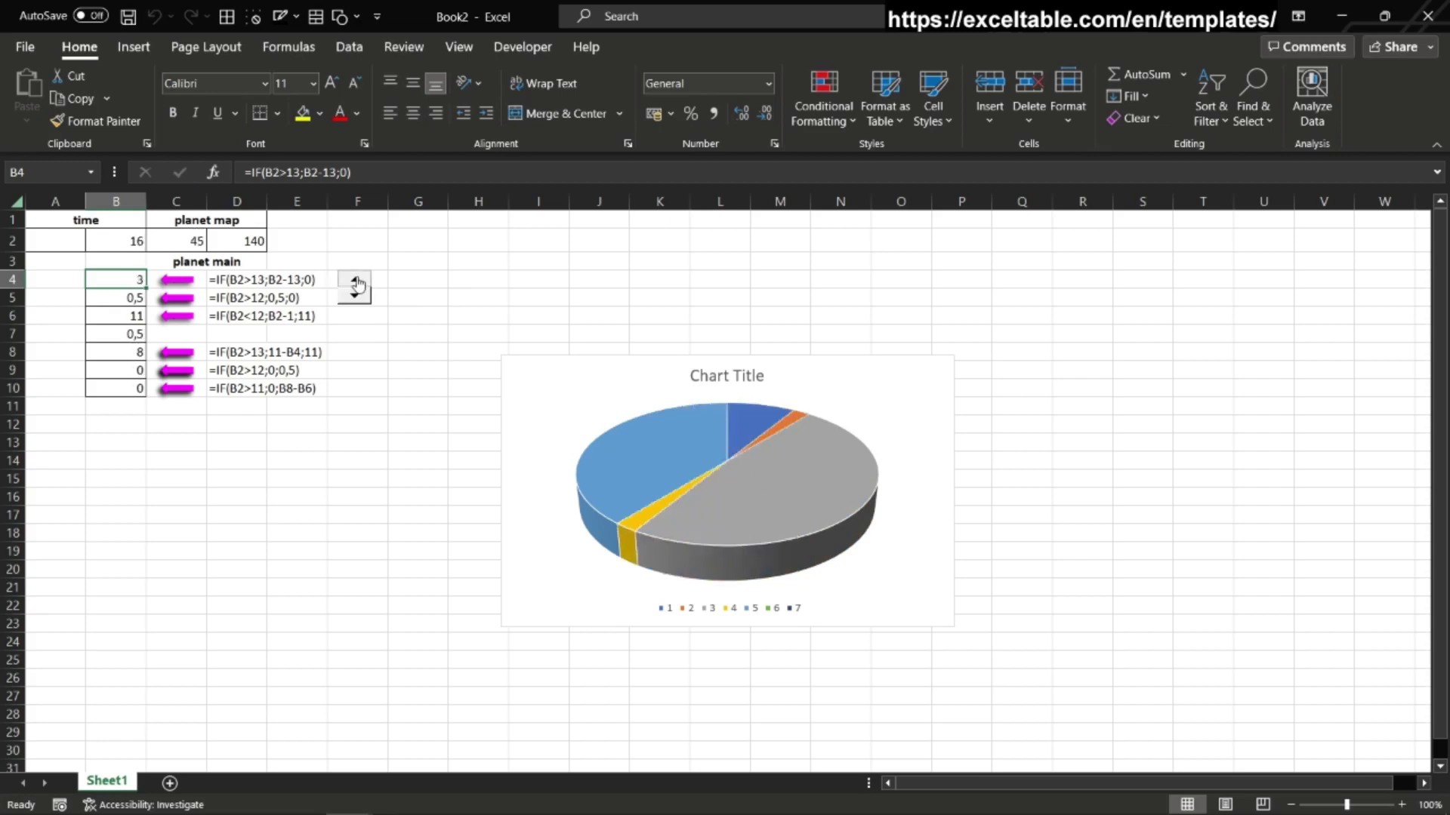
{"action": "left_click", "coordinate": [357, 283]}
{"action": "left_click", "coordinate": [357, 283]}
{"action": "left_click", "coordinate": [357, 283]}
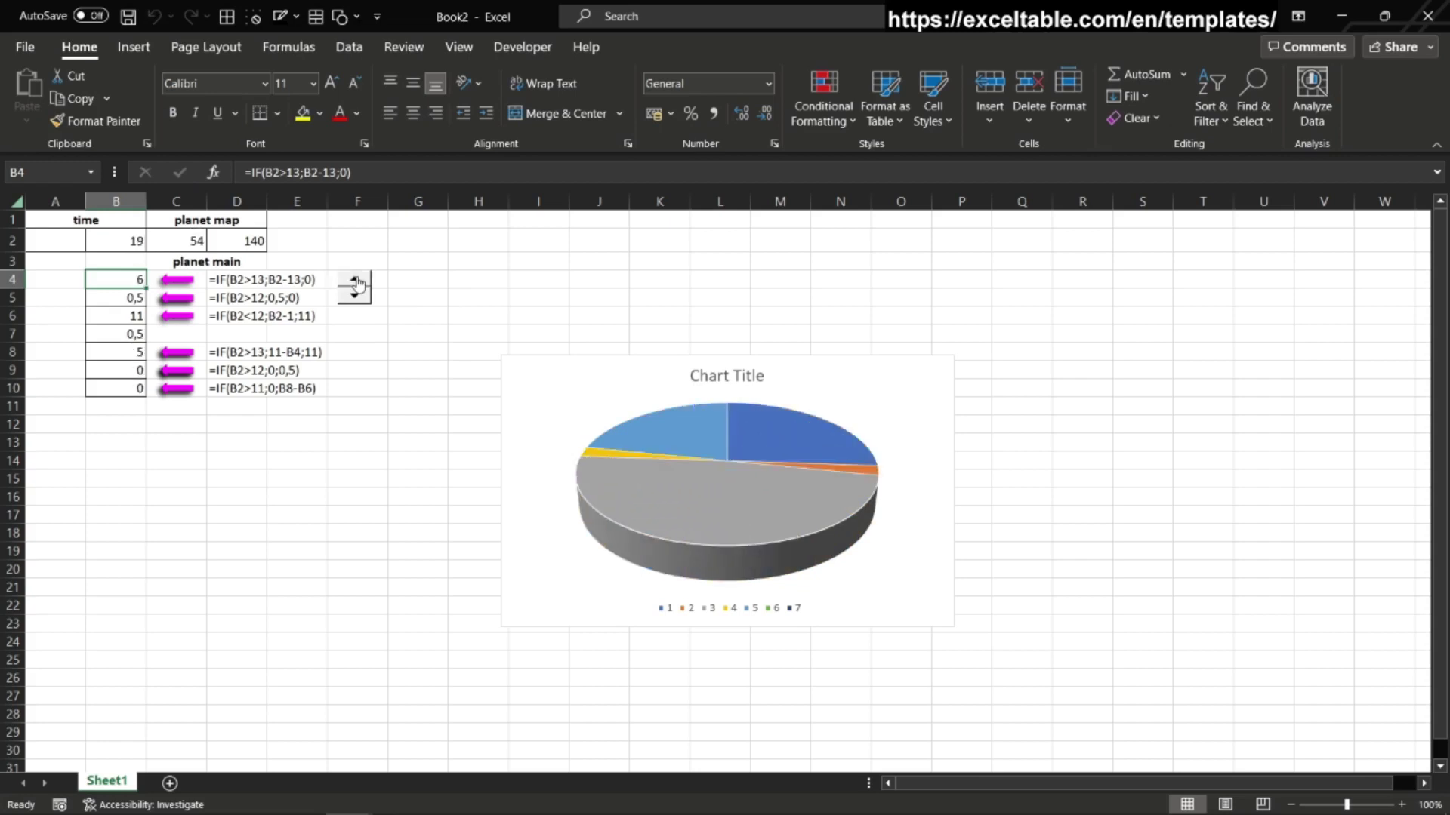
{"action": "left_click", "coordinate": [357, 284]}
{"action": "left_click", "coordinate": [357, 283]}
{"action": "left_click", "coordinate": [357, 283]}
{"action": "left_click", "coordinate": [357, 283]}
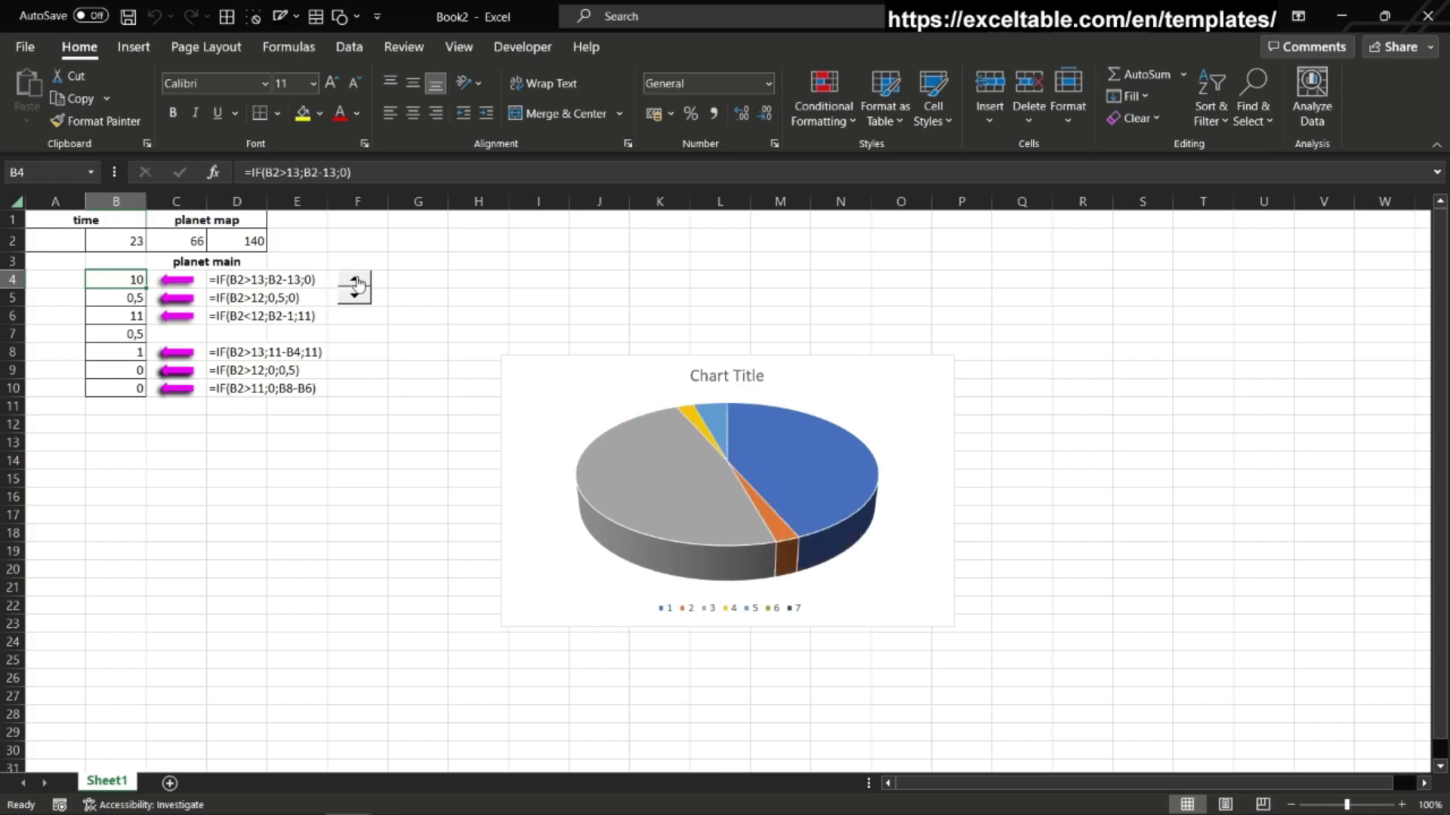
{"action": "left_click", "coordinate": [357, 283]}
{"action": "left_click", "coordinate": [361, 299]}
{"action": "left_click", "coordinate": [361, 299]}
{"action": "left_click", "coordinate": [361, 299]}
{"action": "left_click", "coordinate": [361, 299]}
{"action": "left_click", "coordinate": [361, 299]}
{"action": "left_click", "coordinate": [361, 299]}
{"action": "left_click", "coordinate": [361, 299]}
{"action": "left_click", "coordinate": [360, 299]}
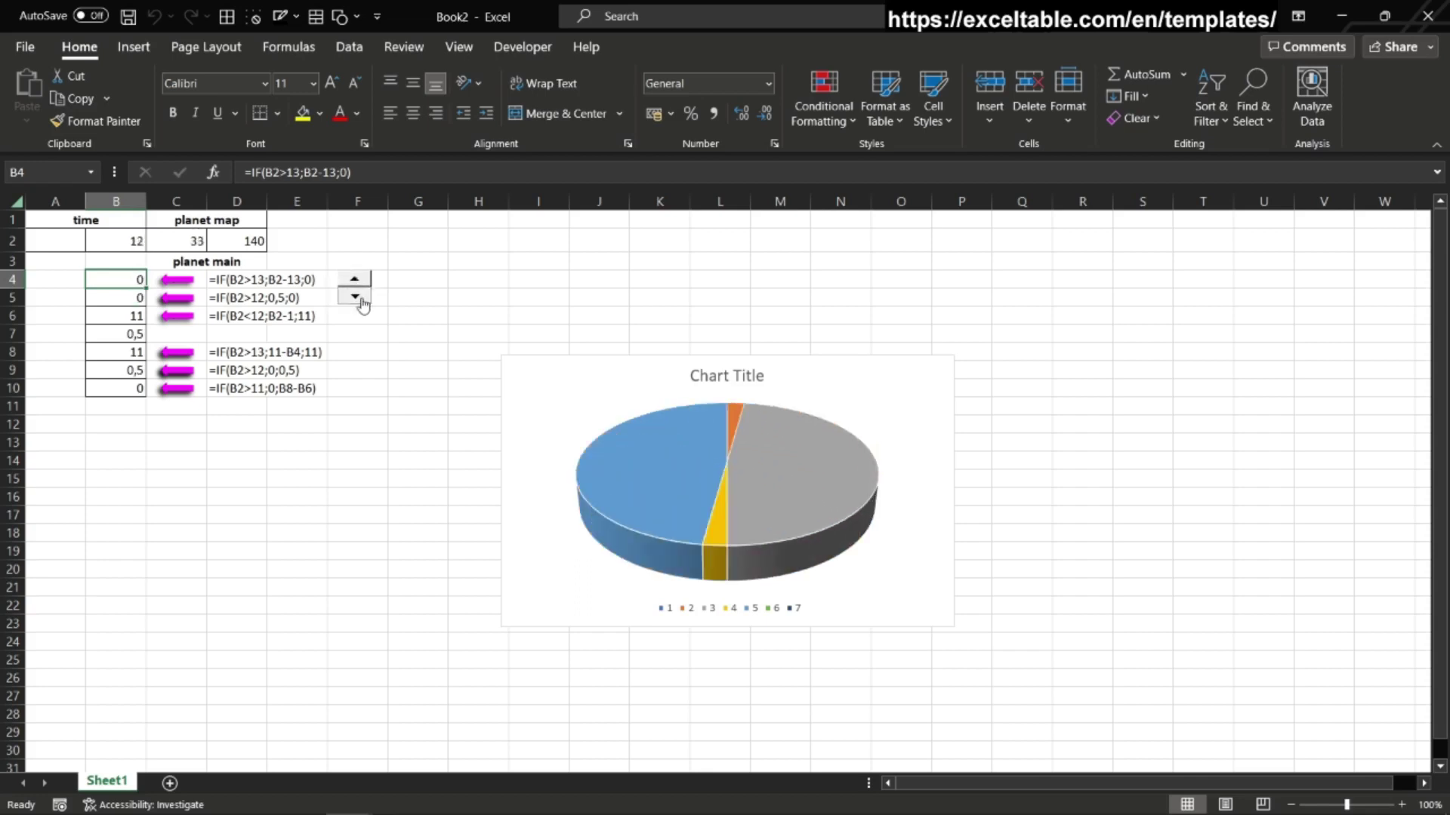
{"action": "left_click", "coordinate": [361, 299]}
{"action": "left_click", "coordinate": [361, 299]}
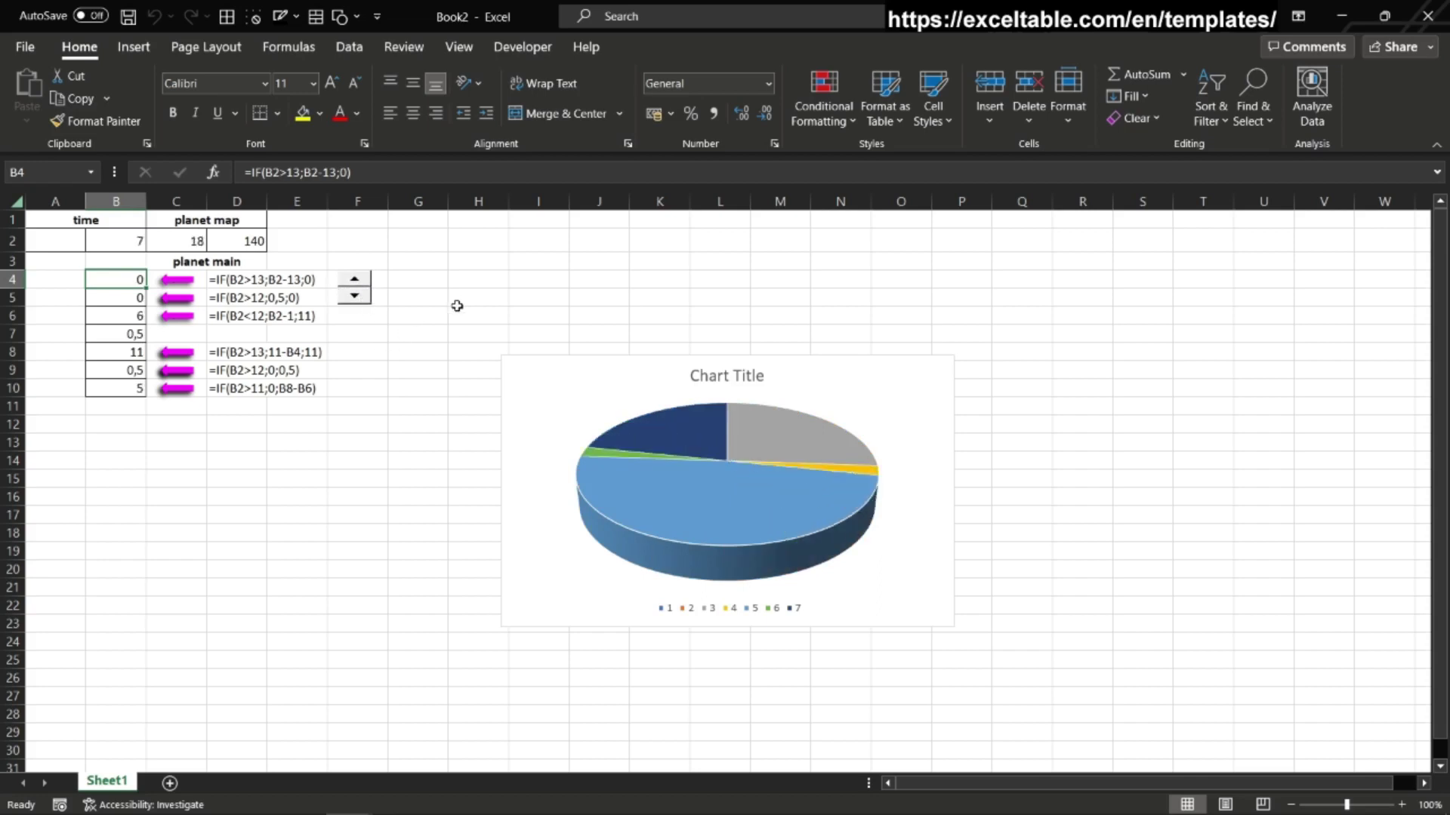
{"action": "left_click", "coordinate": [691, 608]}
Step: Delete the pie chart's legend and title
{"action": "key", "text": "Delete"}
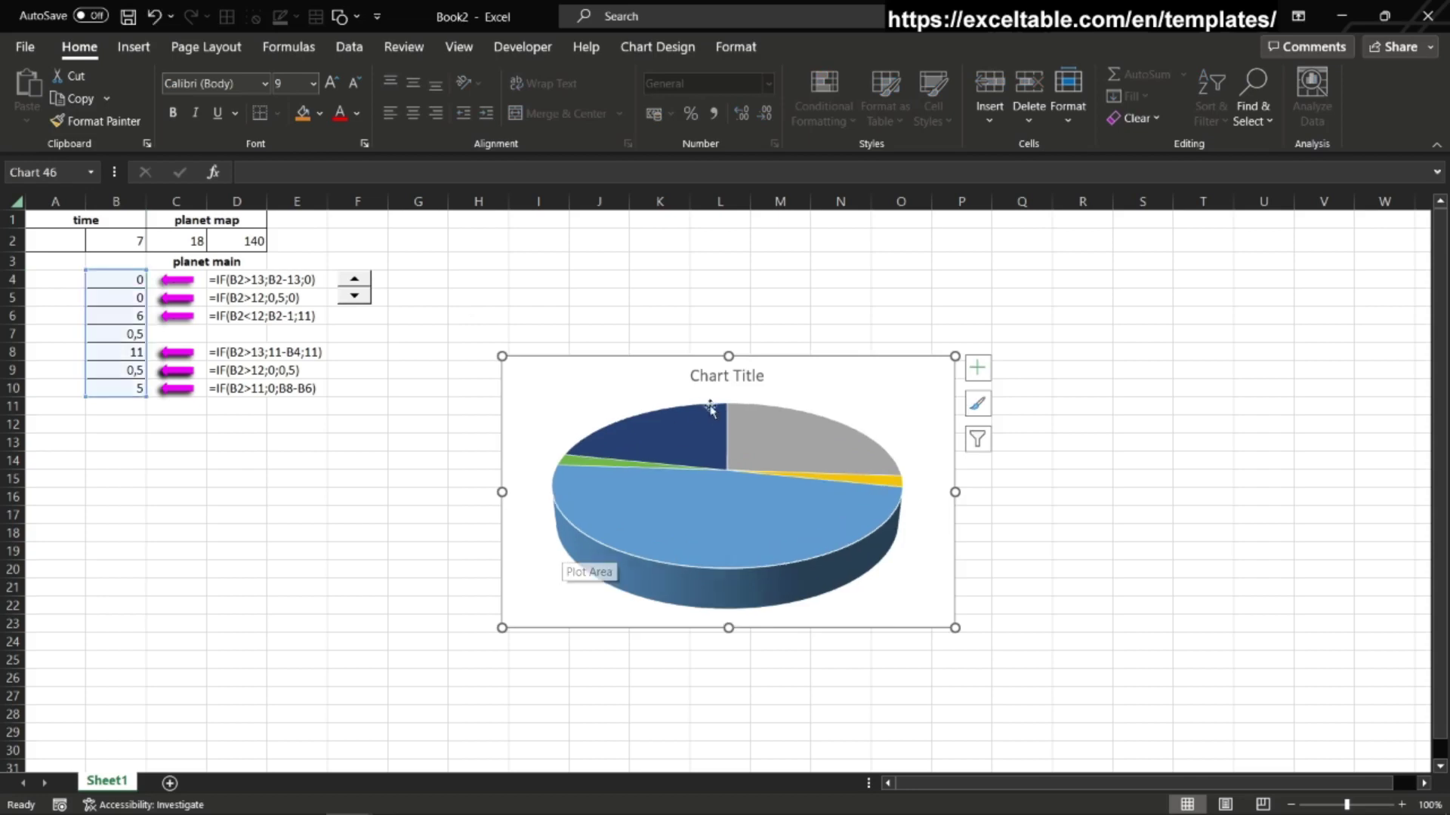
{"action": "left_click", "coordinate": [726, 376]}
{"action": "key", "text": "Delete"}
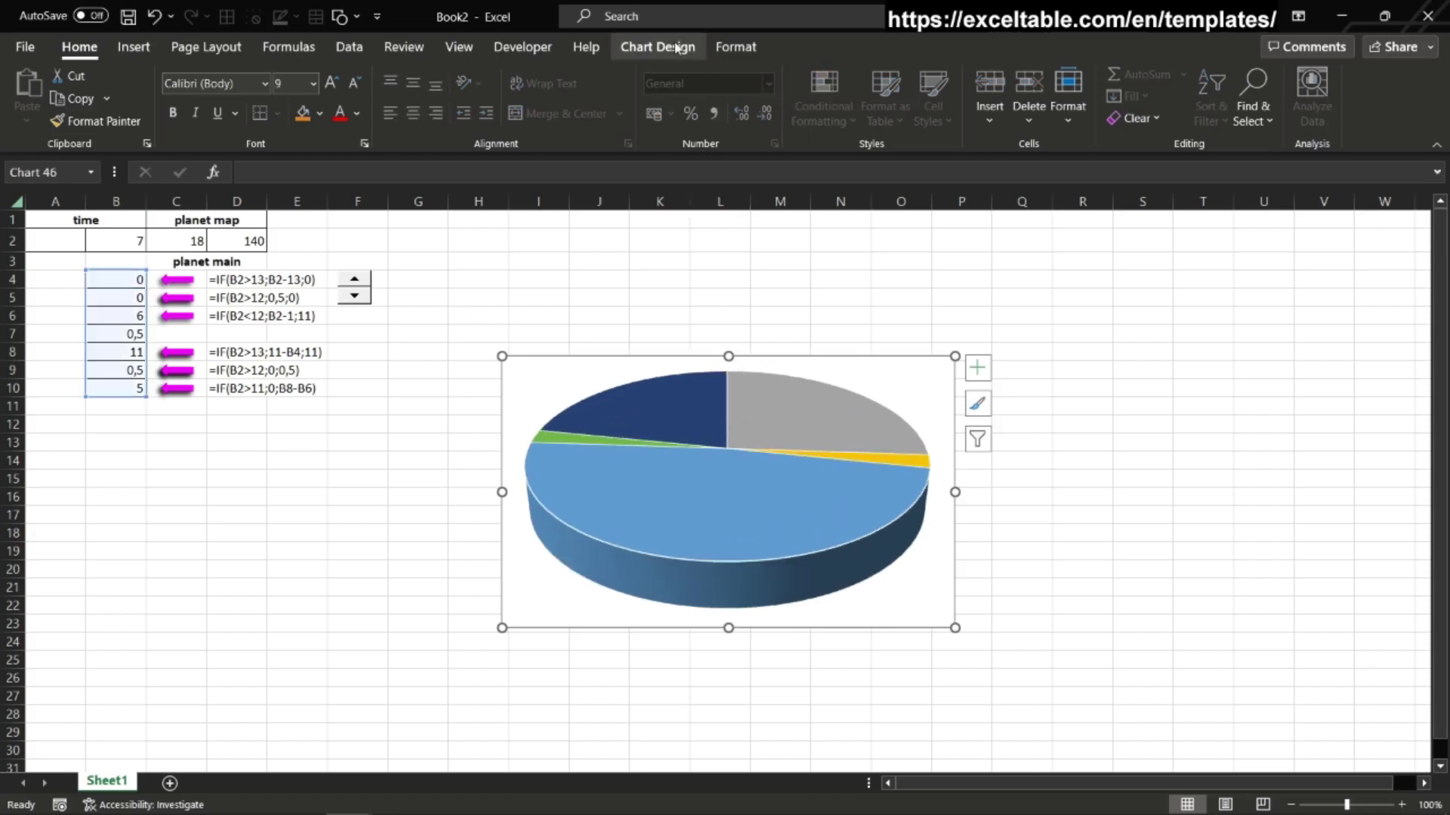
Step: Set the chart area to No Outline and No Fill
{"action": "left_click", "coordinate": [664, 47]}
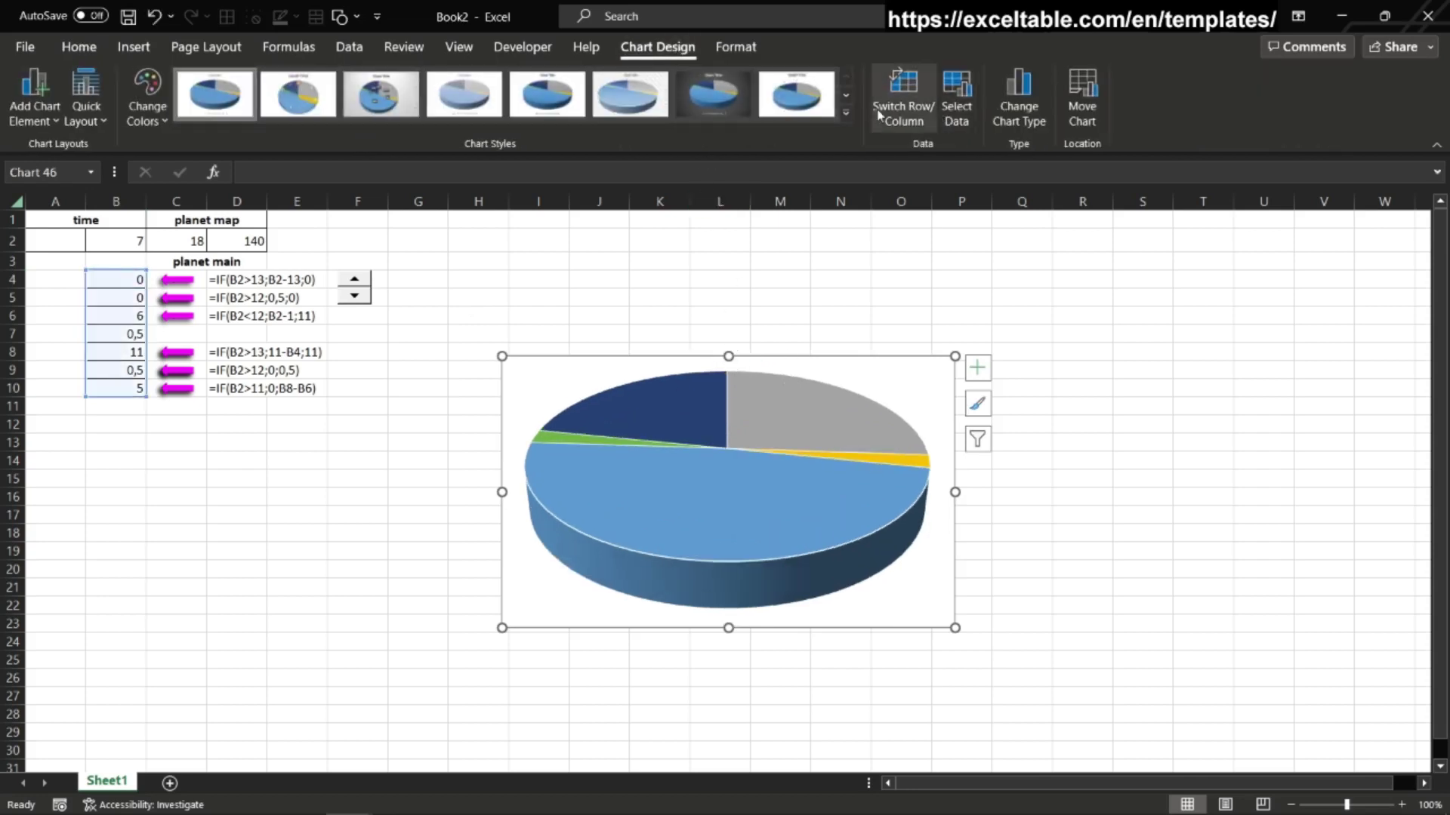
{"action": "left_click", "coordinate": [743, 46]}
{"action": "left_click", "coordinate": [757, 96]}
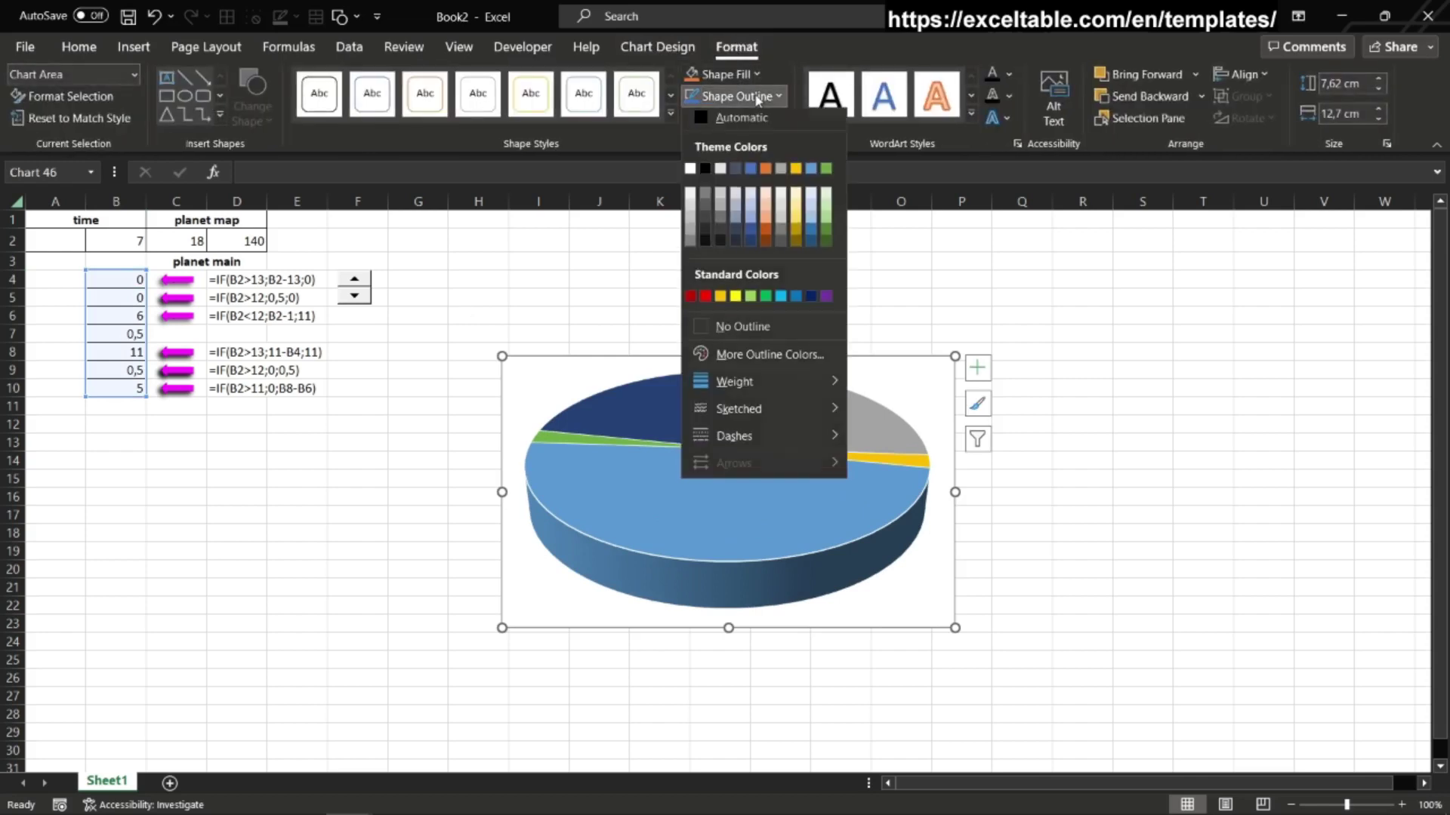
{"action": "left_click", "coordinate": [739, 341]}
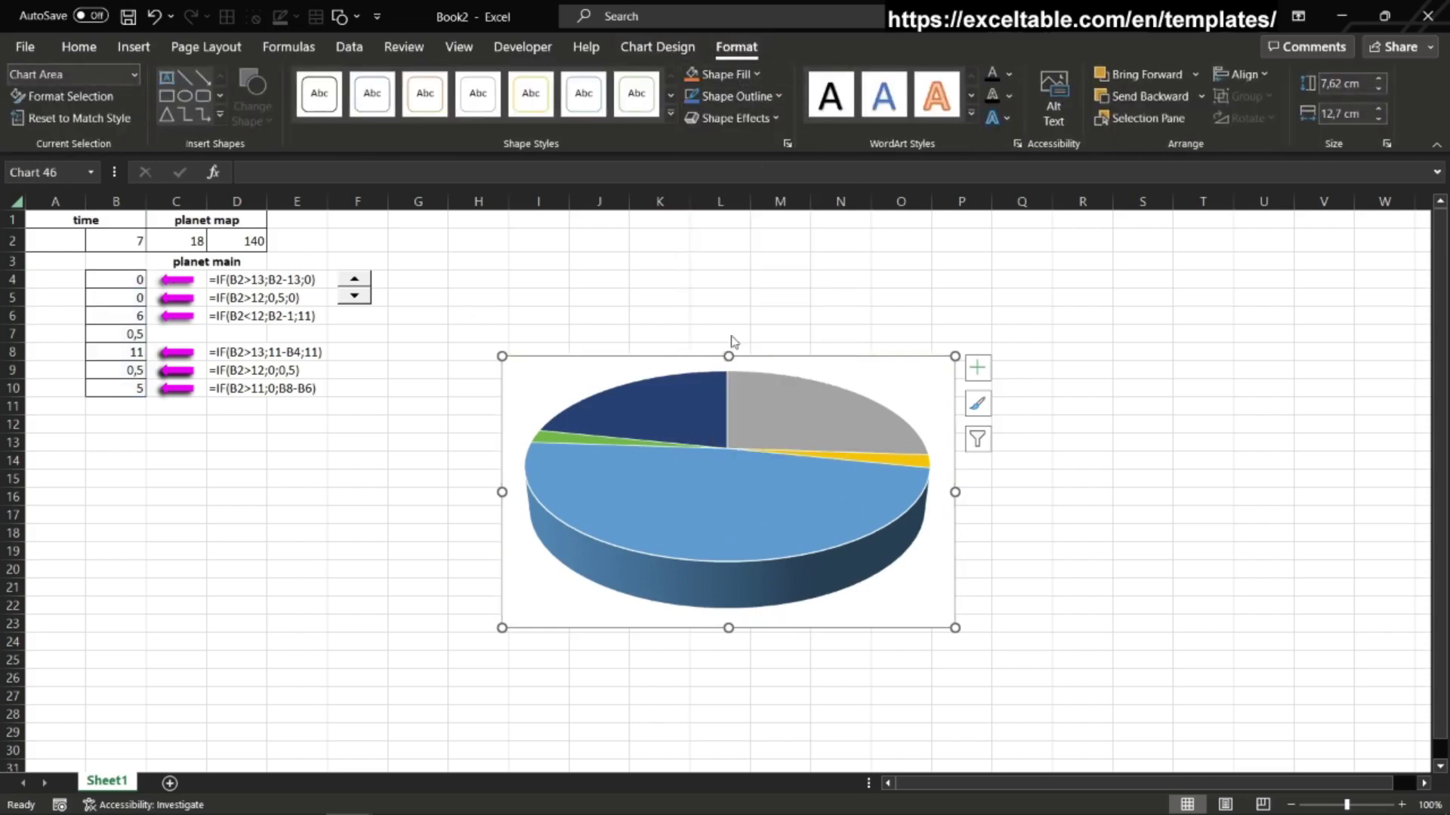
{"action": "left_click", "coordinate": [721, 74]}
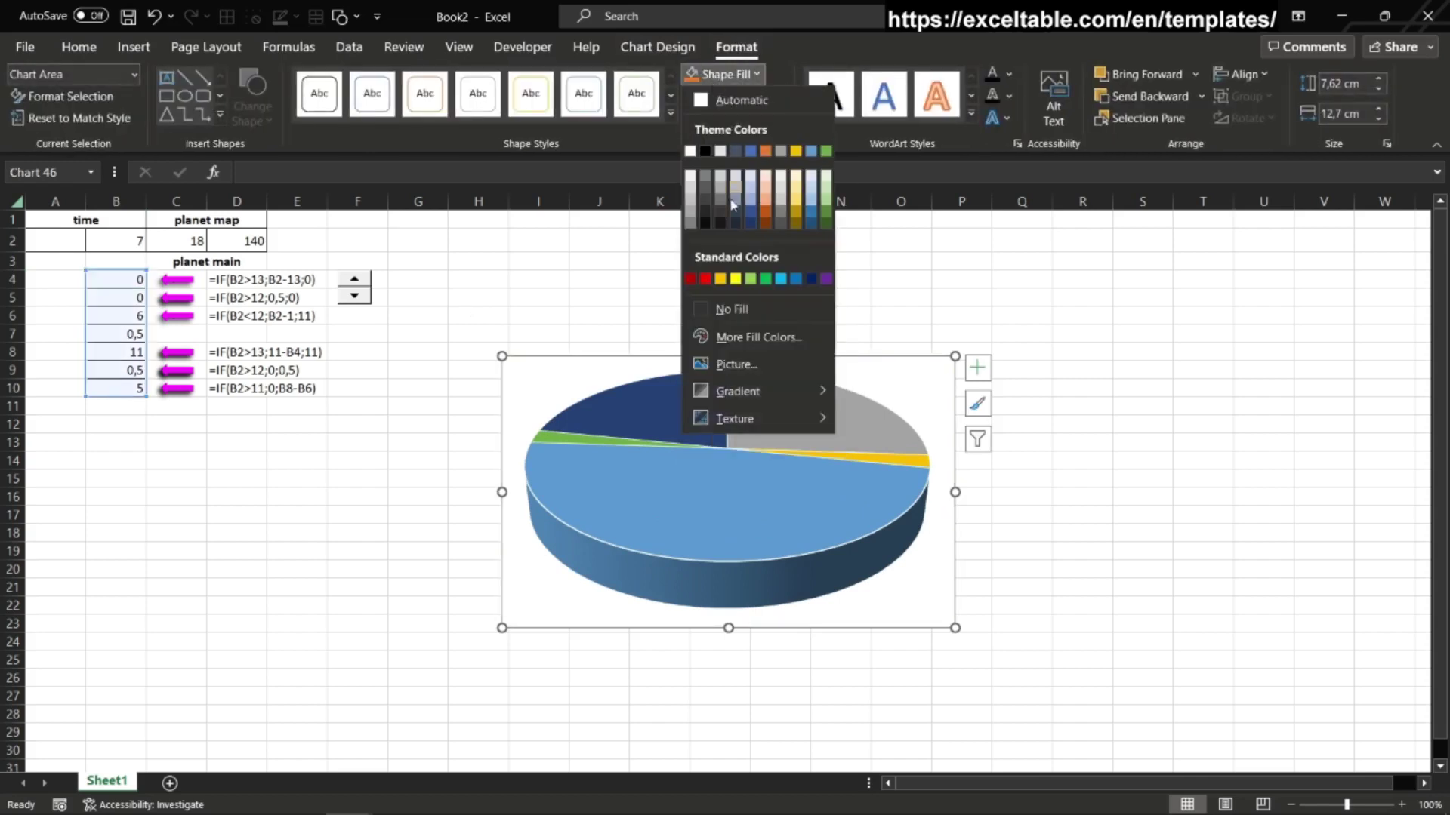
{"action": "left_click", "coordinate": [716, 309]}
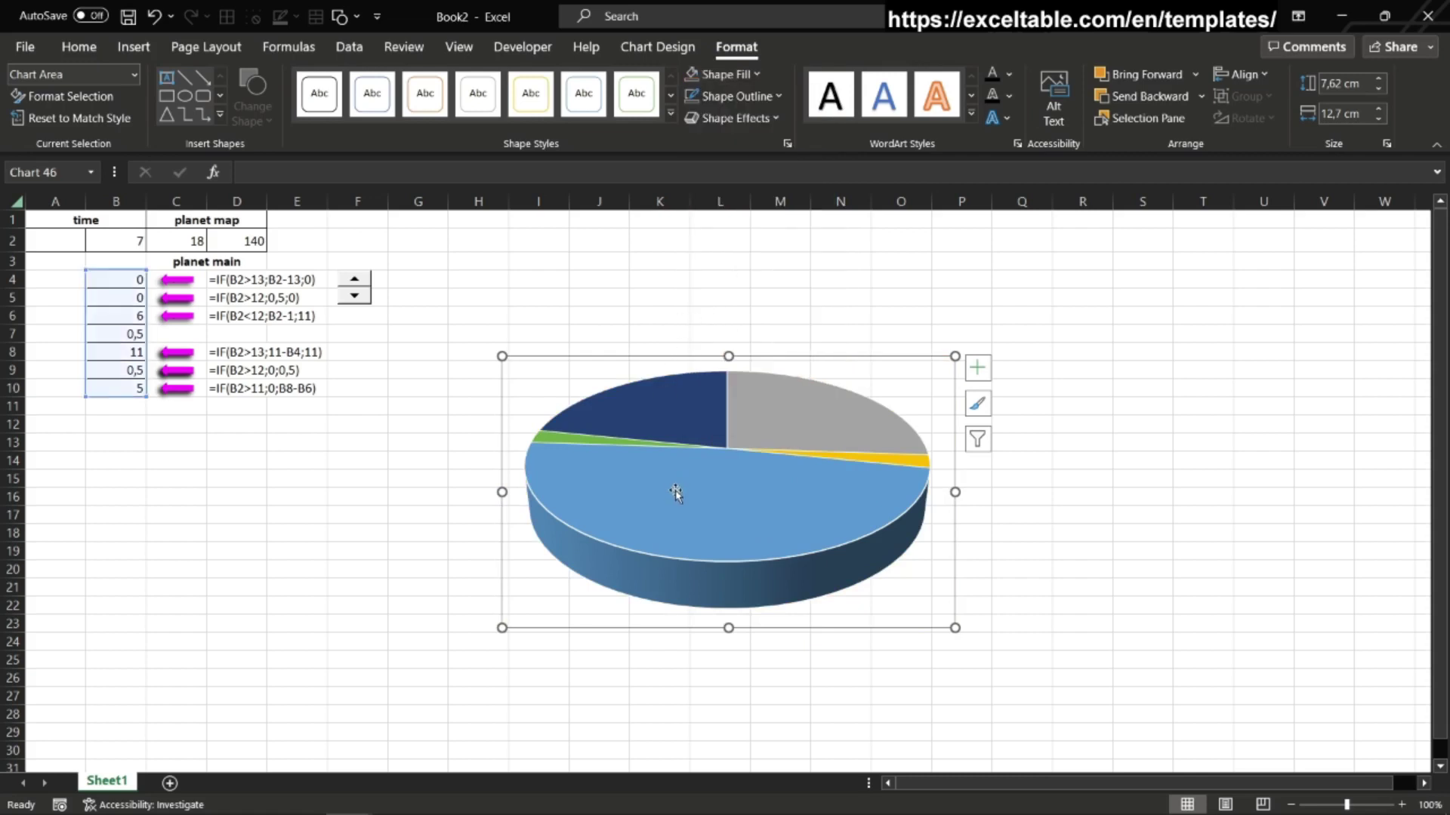
{"action": "left_click", "coordinate": [656, 516]}
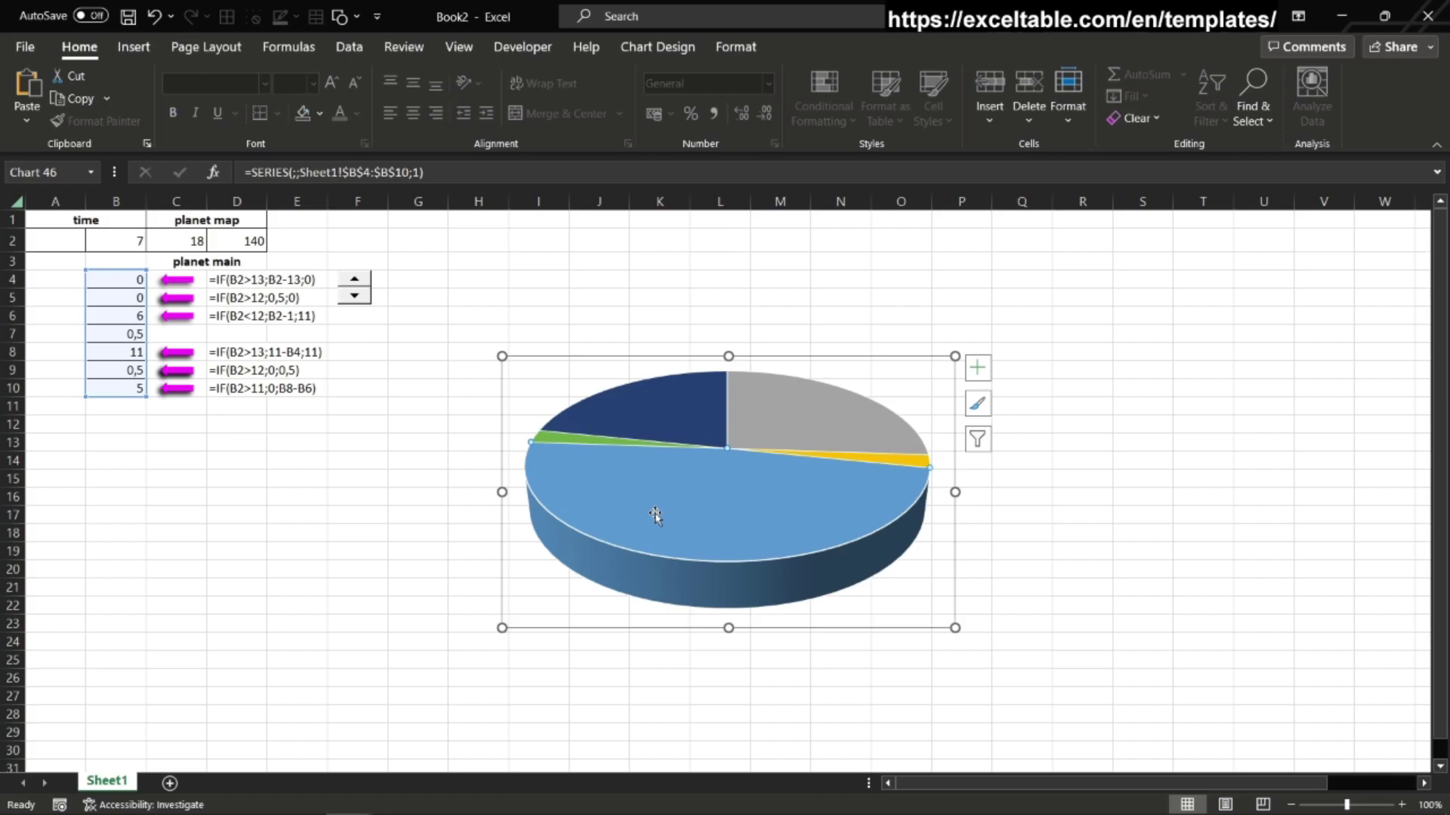
Step: Fill the large pie slice and the top-left slice with blue
{"action": "double_click", "coordinate": [655, 515]}
{"action": "left_click", "coordinate": [1208, 279]}
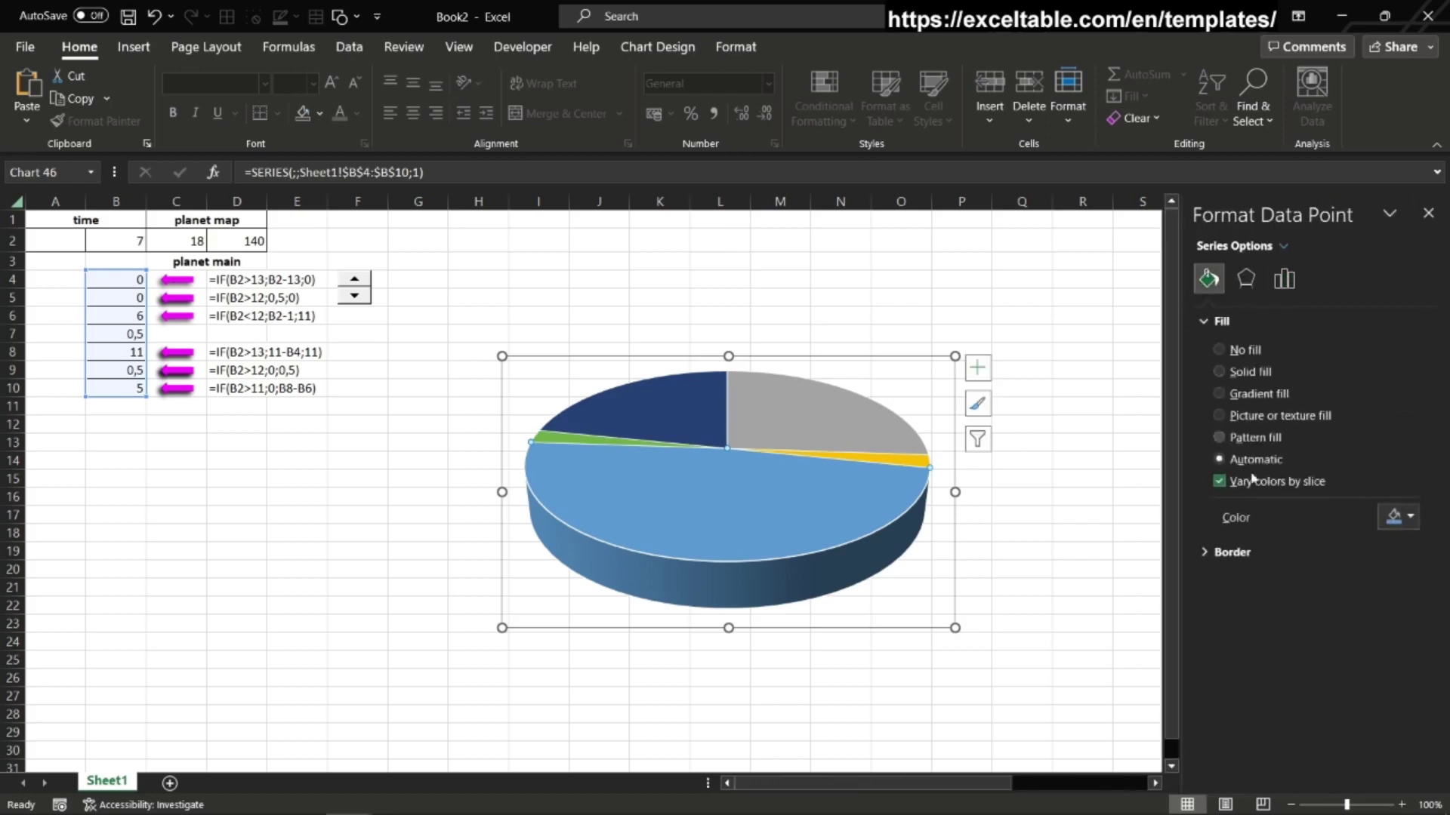
{"action": "left_click", "coordinate": [1414, 518]}
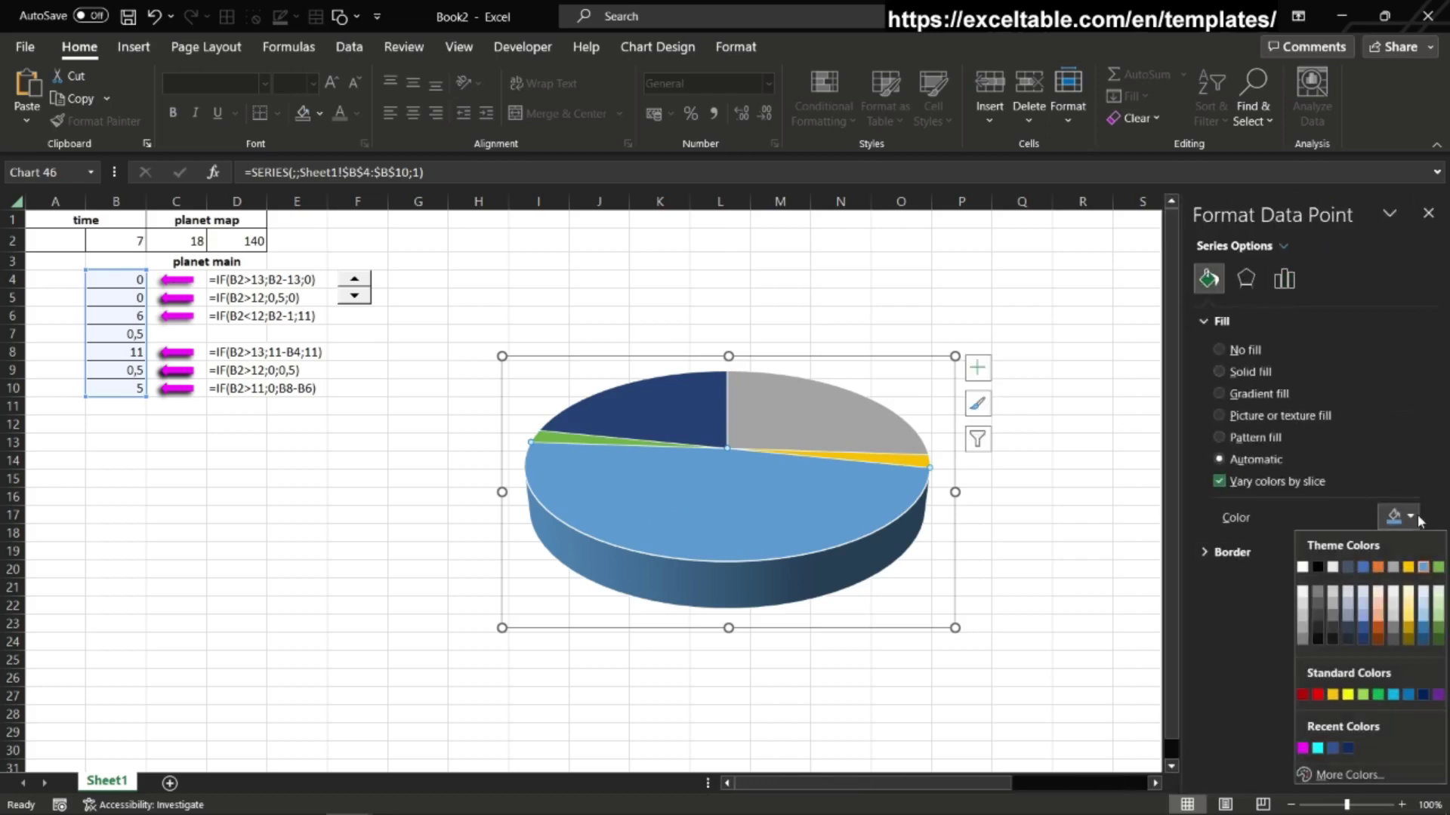
{"action": "left_click", "coordinate": [1349, 749]}
{"action": "left_click", "coordinate": [570, 440]}
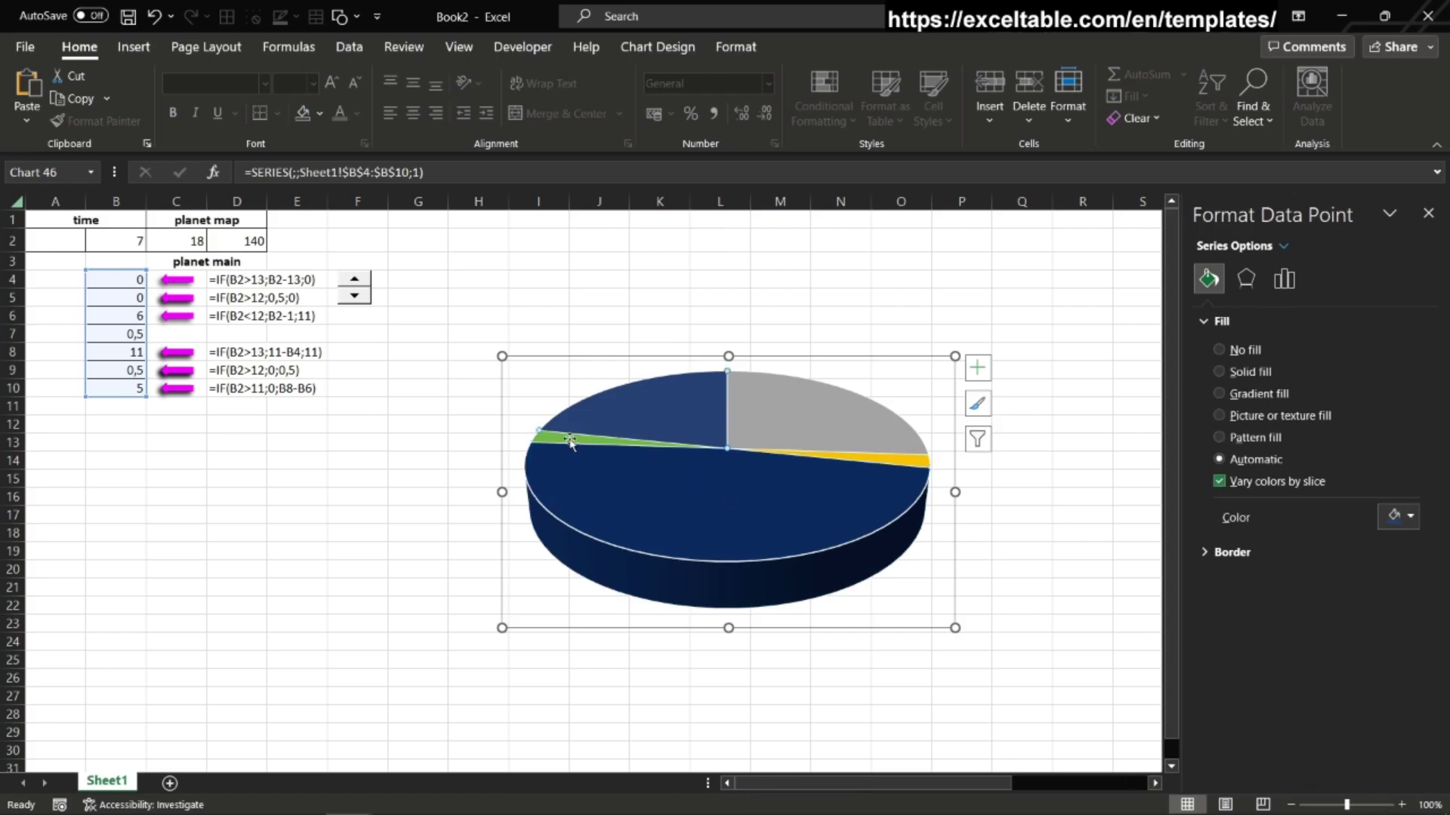
{"action": "left_click", "coordinate": [1410, 519]}
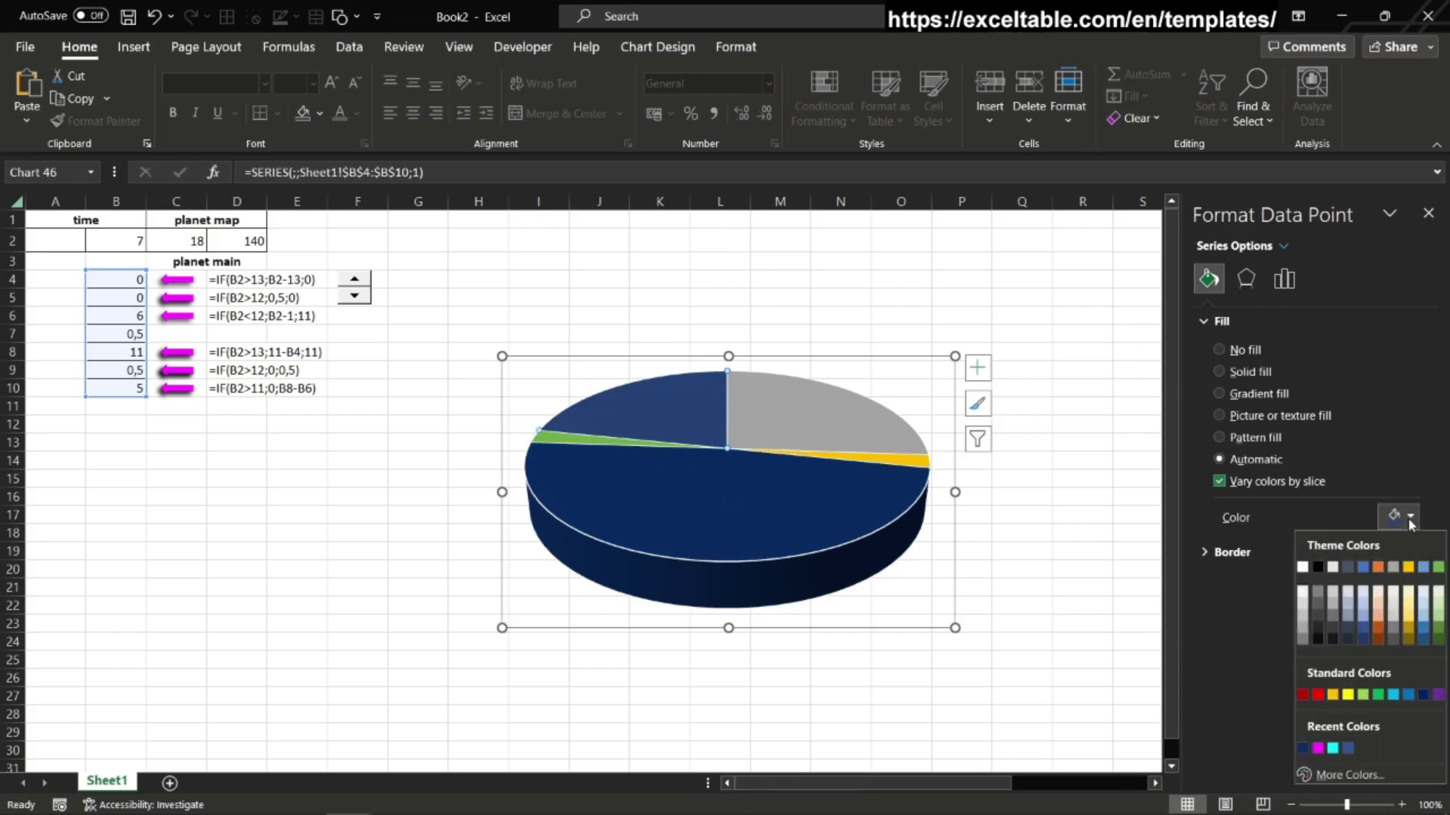
{"action": "left_click", "coordinate": [1334, 749]}
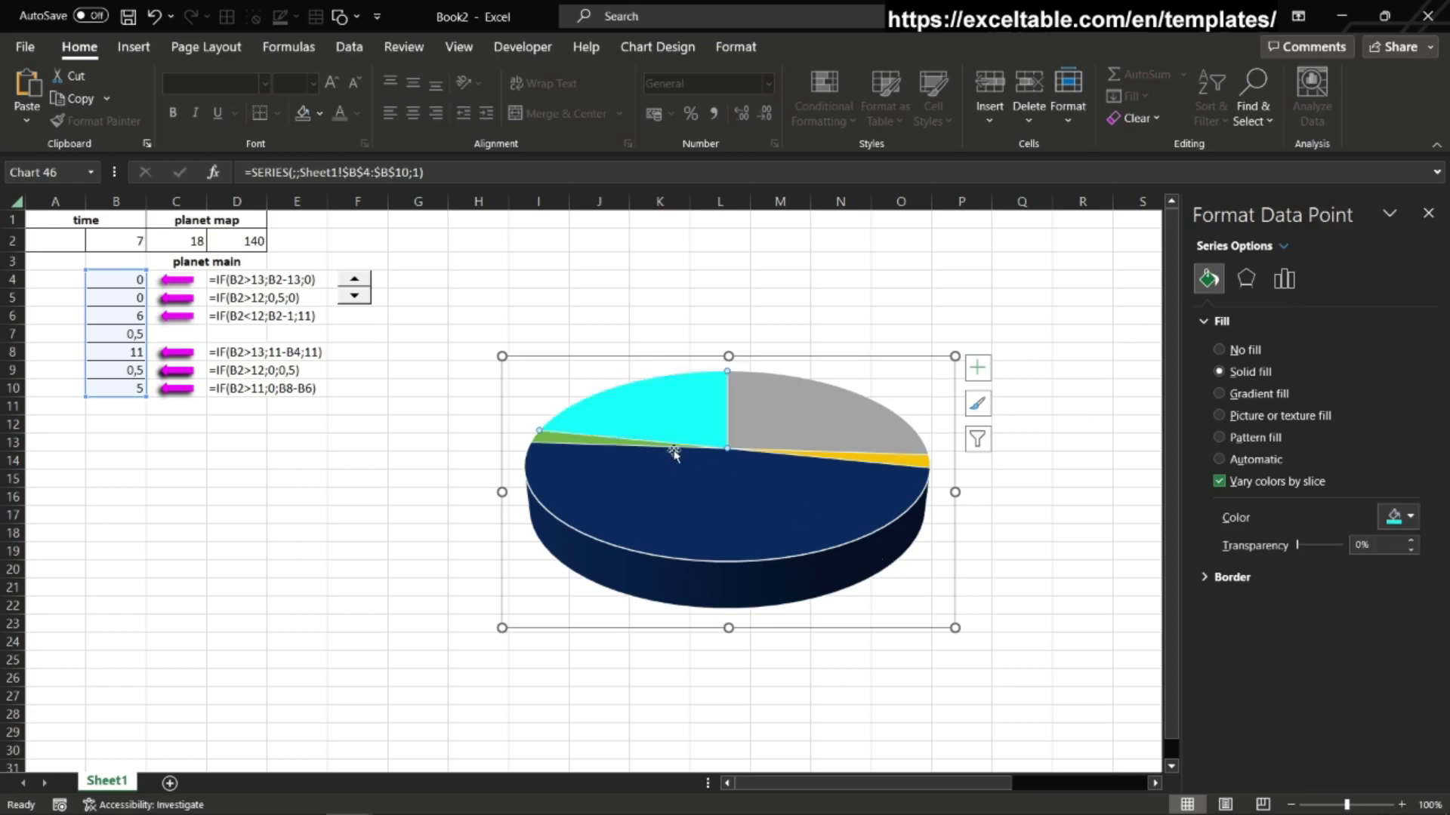
{"action": "left_click", "coordinate": [1409, 519]}
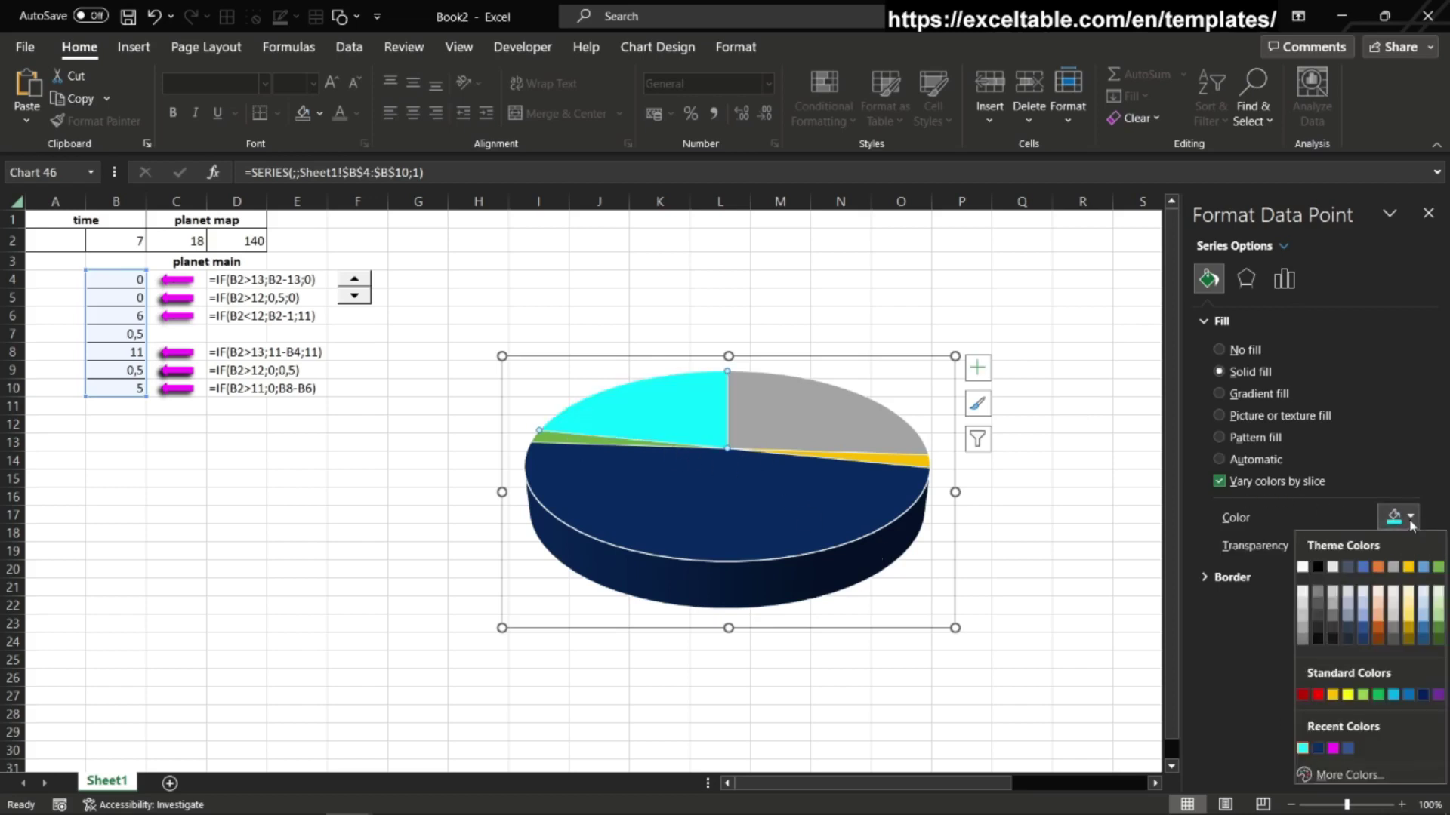
{"action": "left_click", "coordinate": [1347, 748]}
Step: Make the grey slice blue, the thin green slice cyan and the thin yellow slice magenta
{"action": "left_click", "coordinate": [755, 414]}
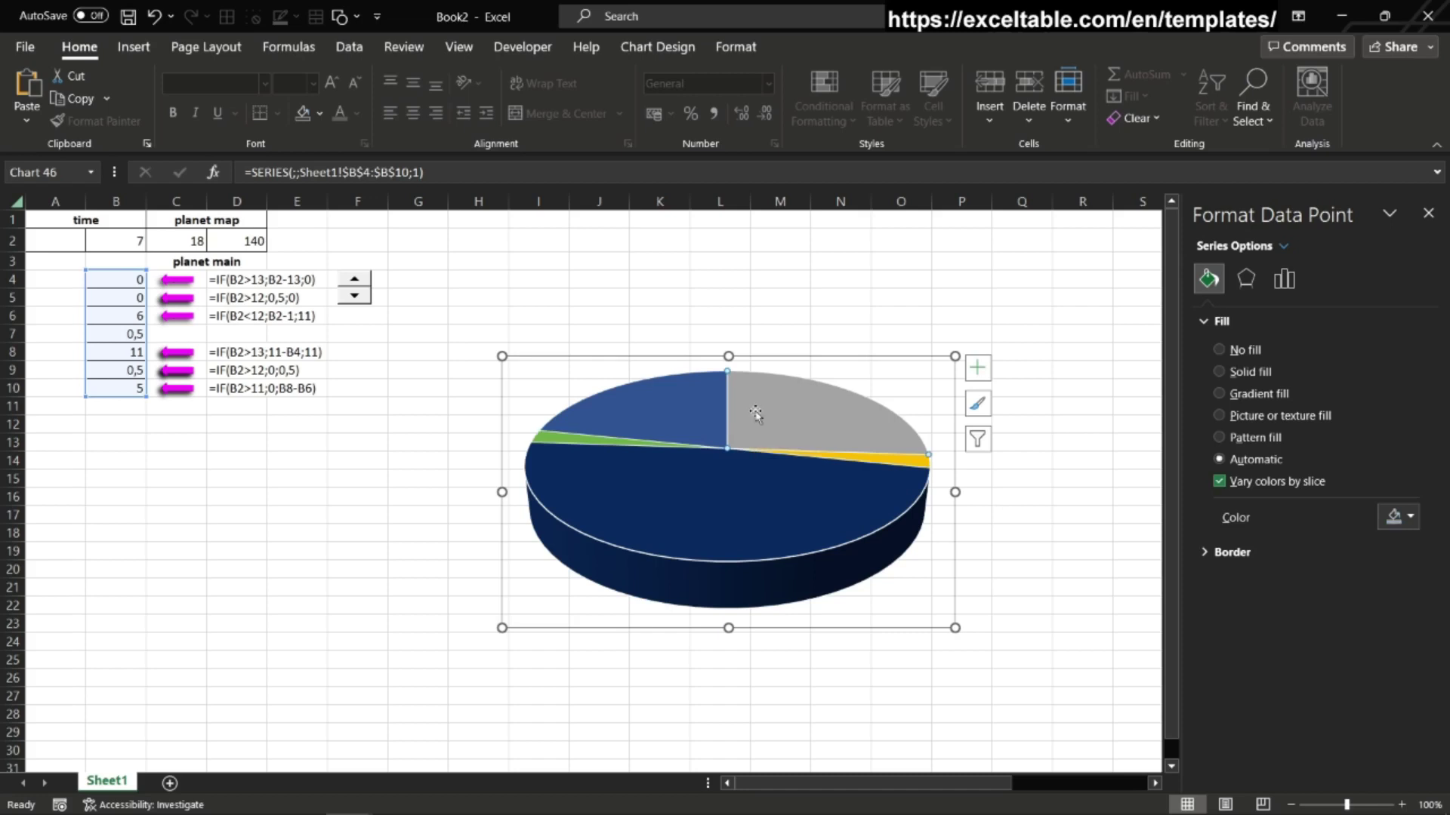
{"action": "left_click", "coordinate": [1411, 518]}
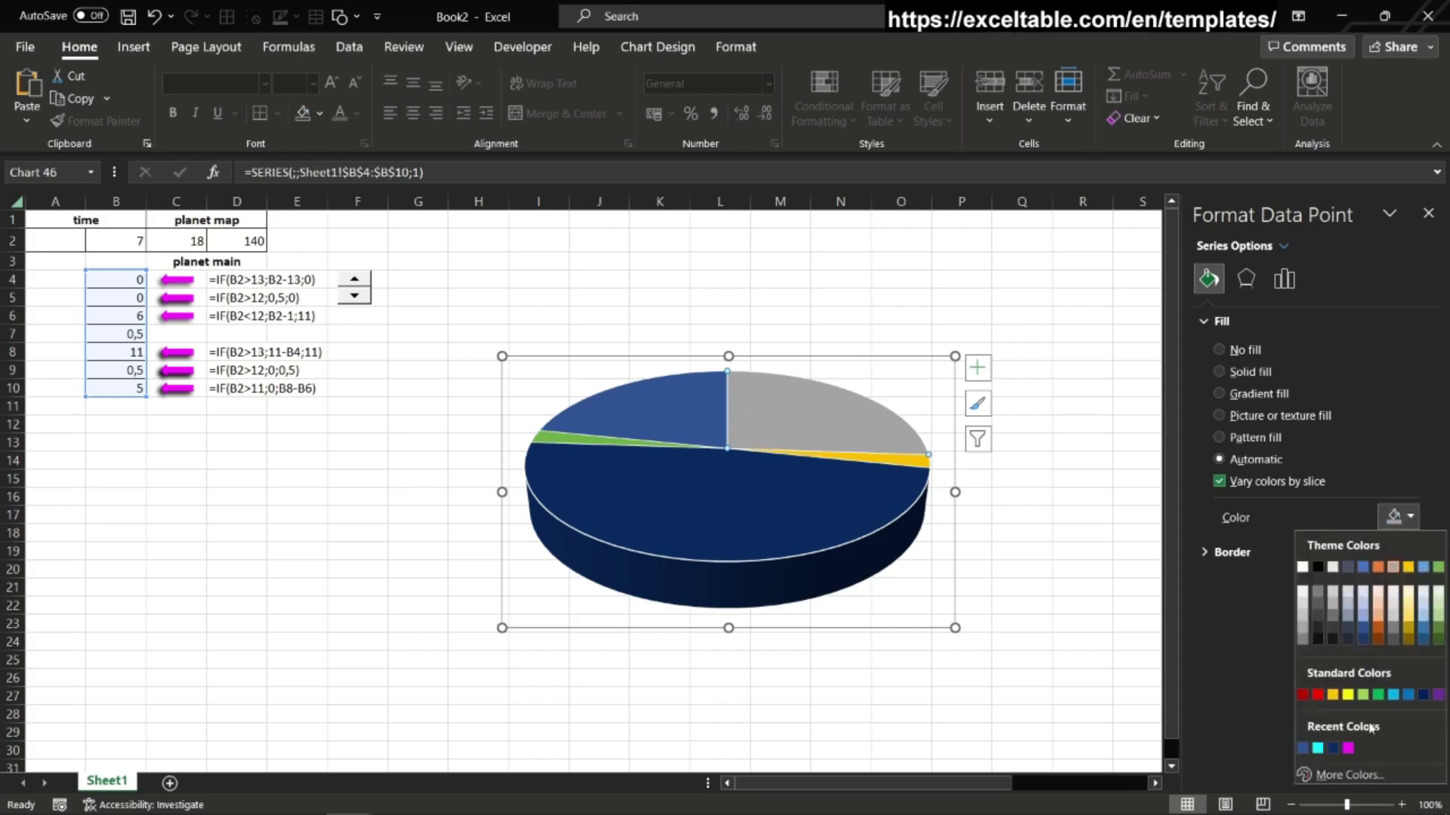
{"action": "left_click", "coordinate": [1302, 748]}
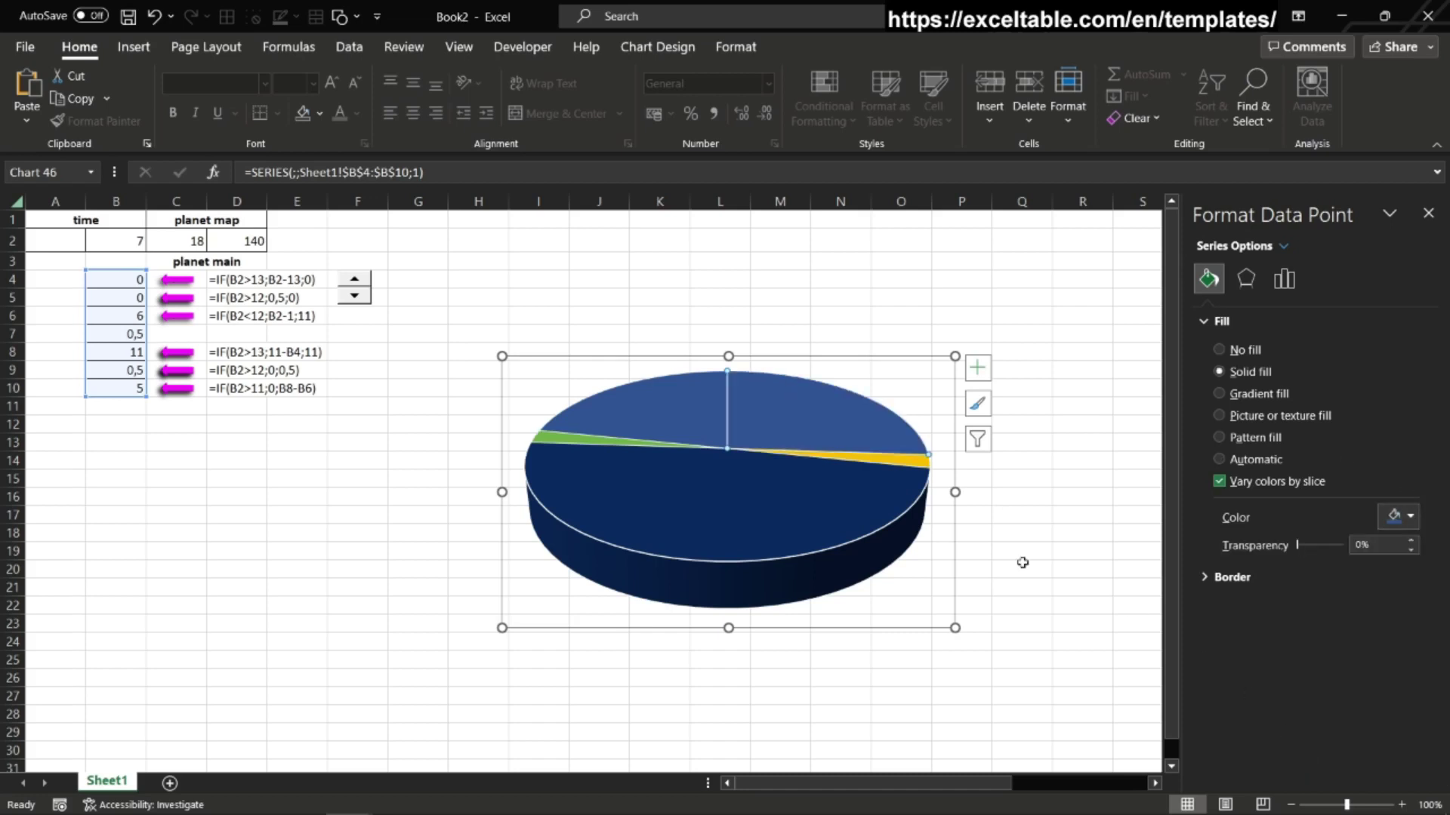
{"action": "left_click", "coordinate": [572, 446]}
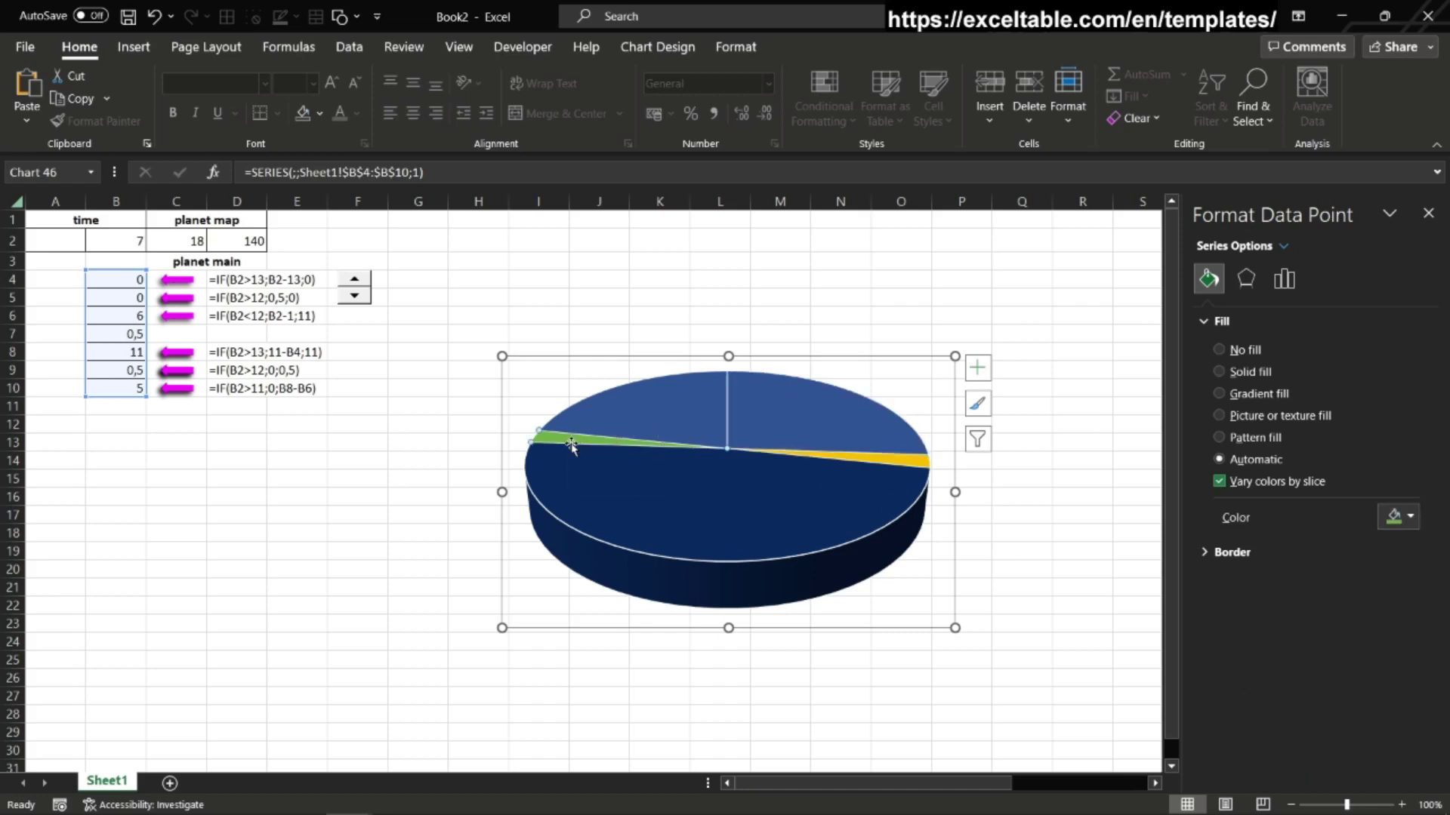
{"action": "left_click", "coordinate": [1410, 517]}
{"action": "left_click", "coordinate": [1318, 749]}
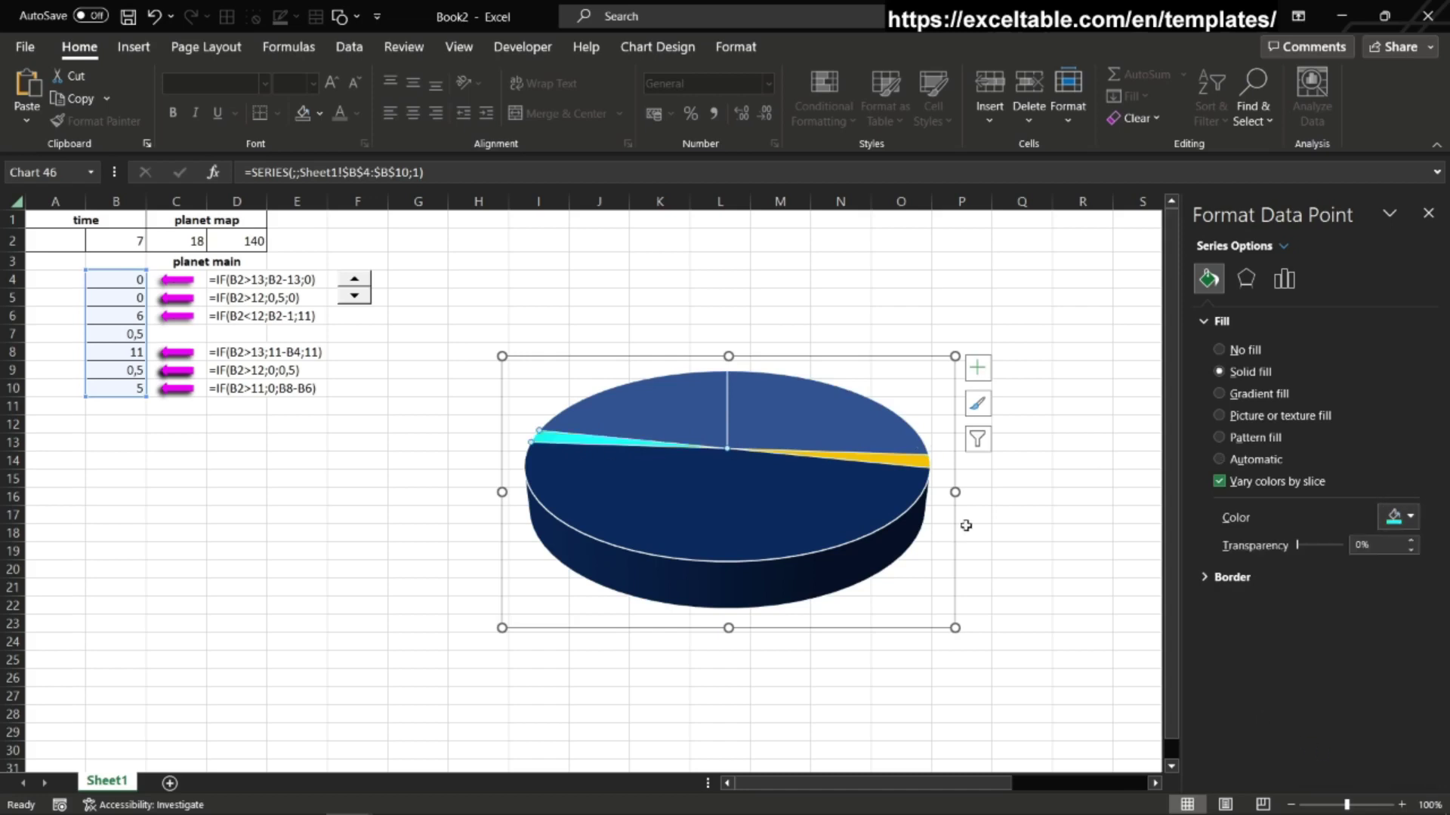
{"action": "left_click", "coordinate": [899, 461]}
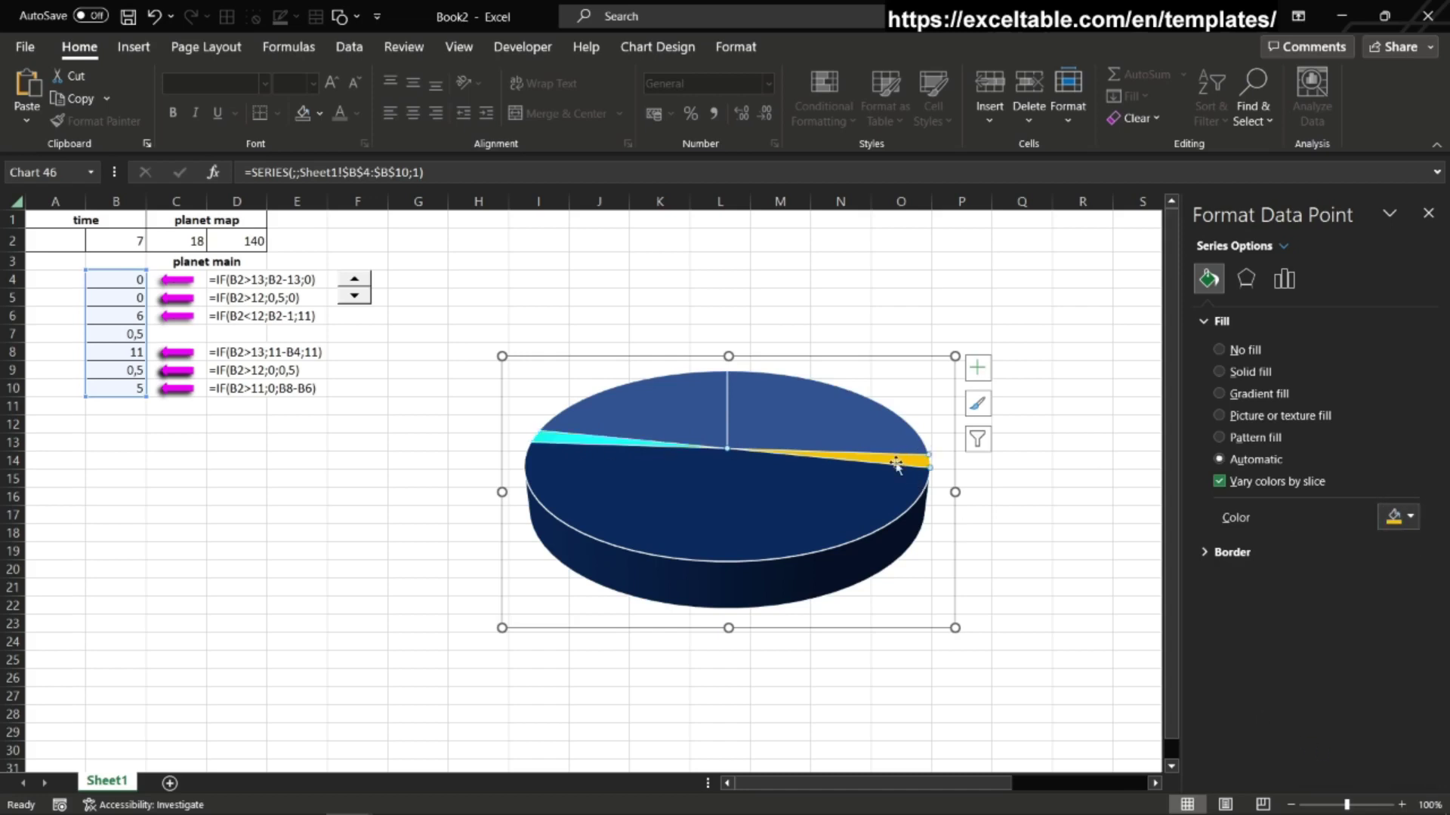
{"action": "left_click", "coordinate": [1410, 517]}
{"action": "left_click", "coordinate": [1348, 748]}
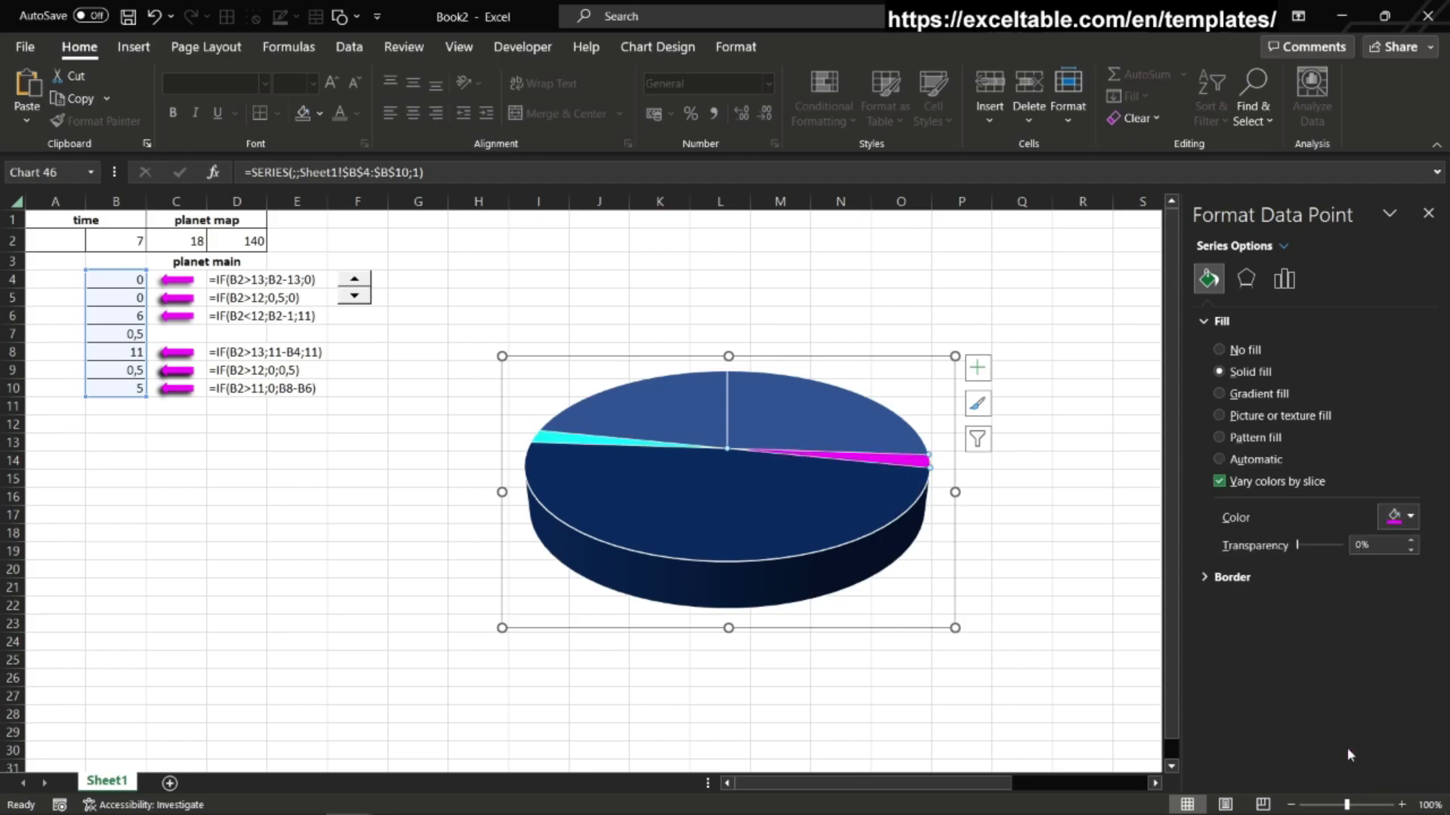
Step: Step the time value up to 14 with the spin button
{"action": "left_click", "coordinate": [354, 280]}
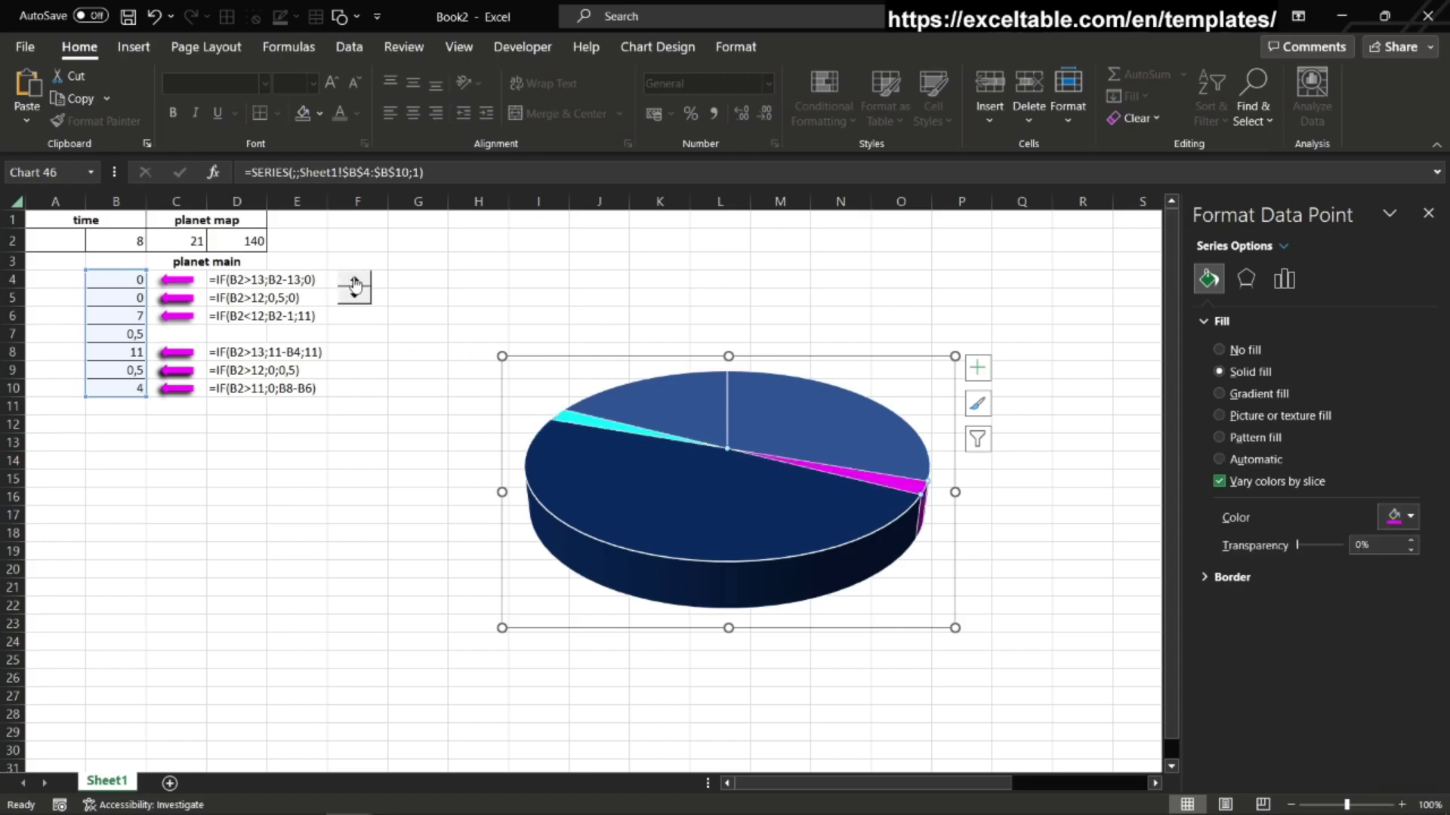
{"action": "left_click", "coordinate": [355, 280]}
{"action": "left_click", "coordinate": [355, 281]}
{"action": "left_click", "coordinate": [354, 281]}
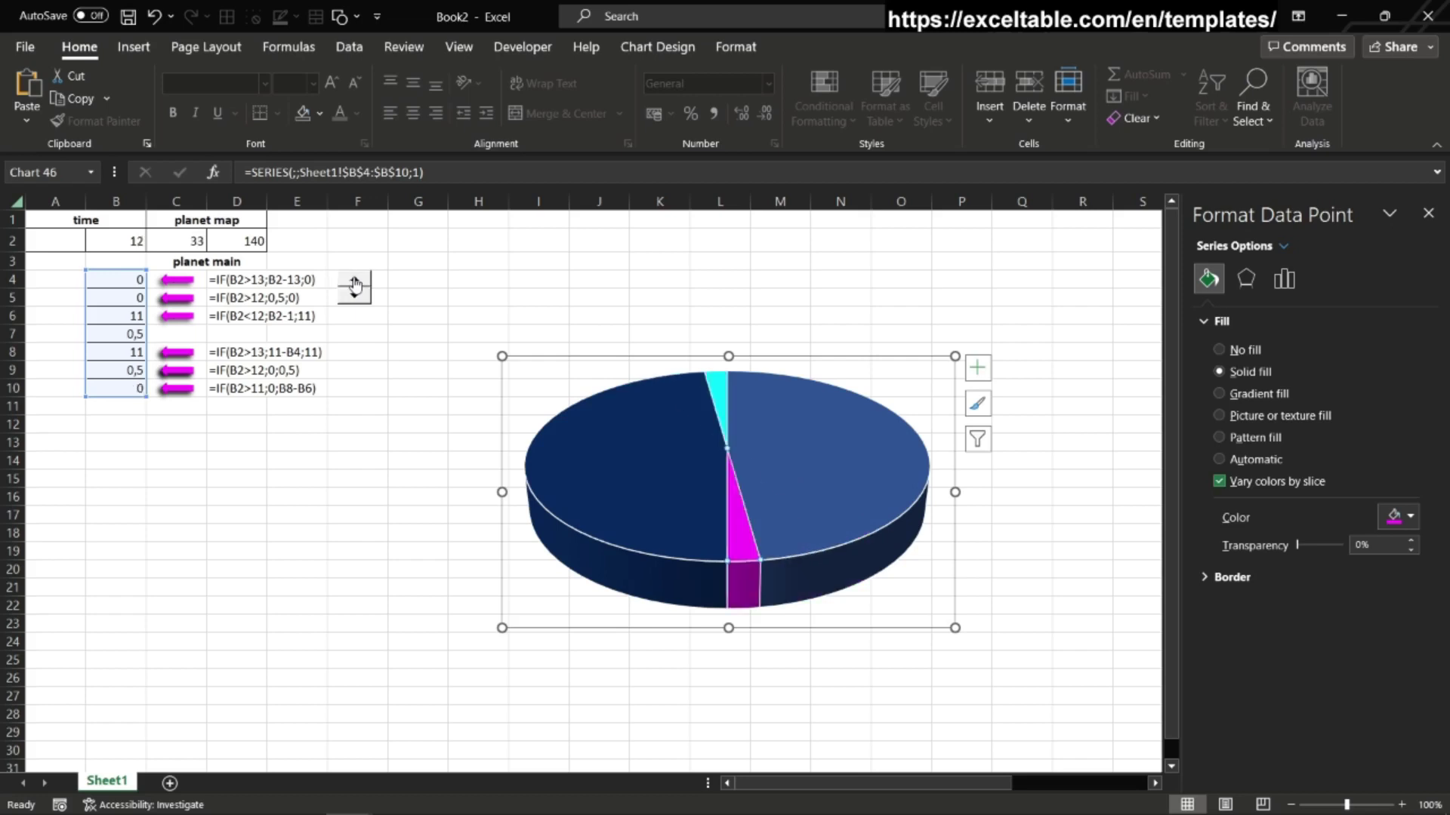
{"action": "left_click", "coordinate": [354, 281]}
{"action": "left_click", "coordinate": [354, 280]}
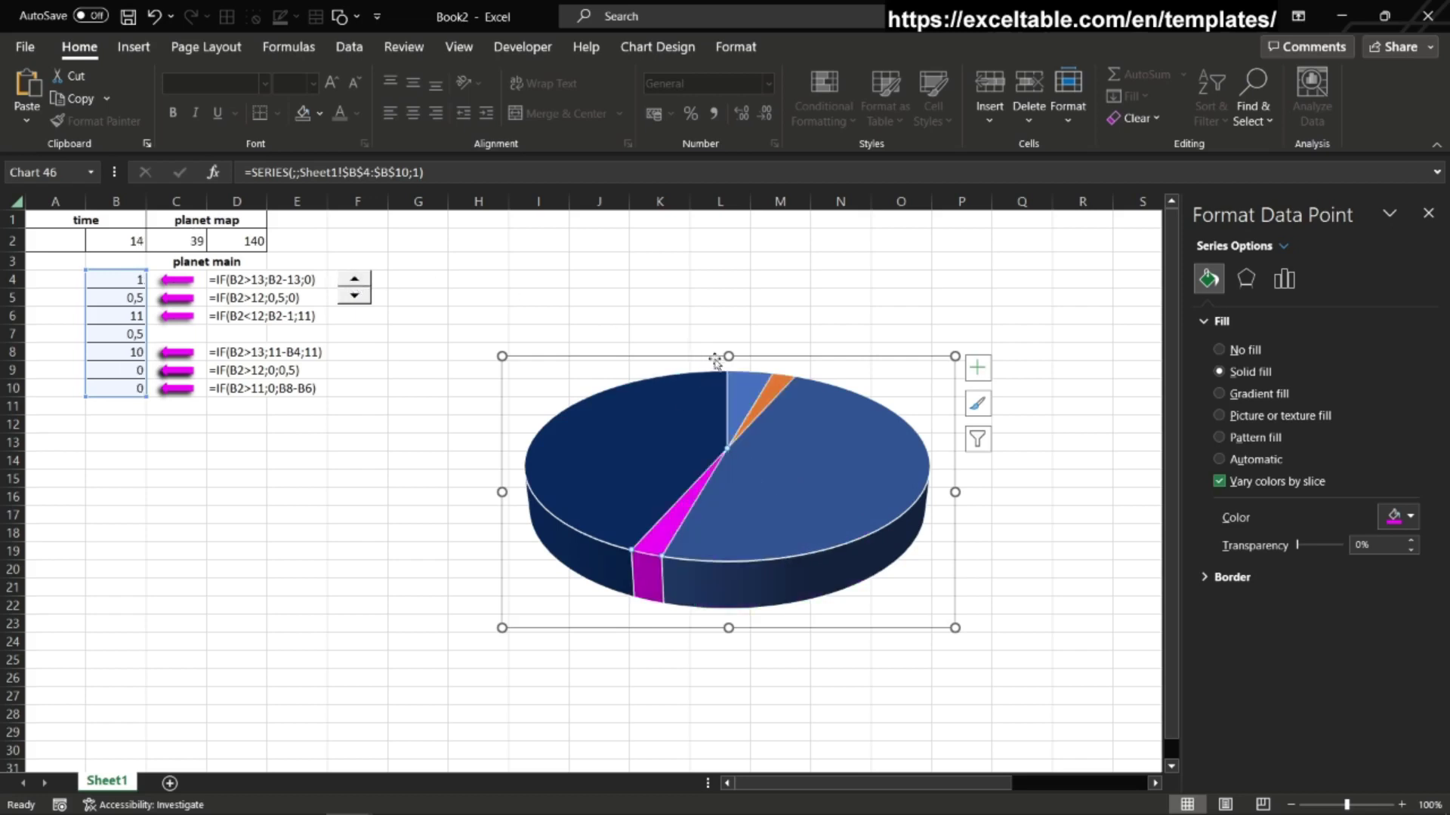
Step: Recolour the new small orange slice cyan and the small top slice dark navy
{"action": "left_click", "coordinate": [1219, 459]}
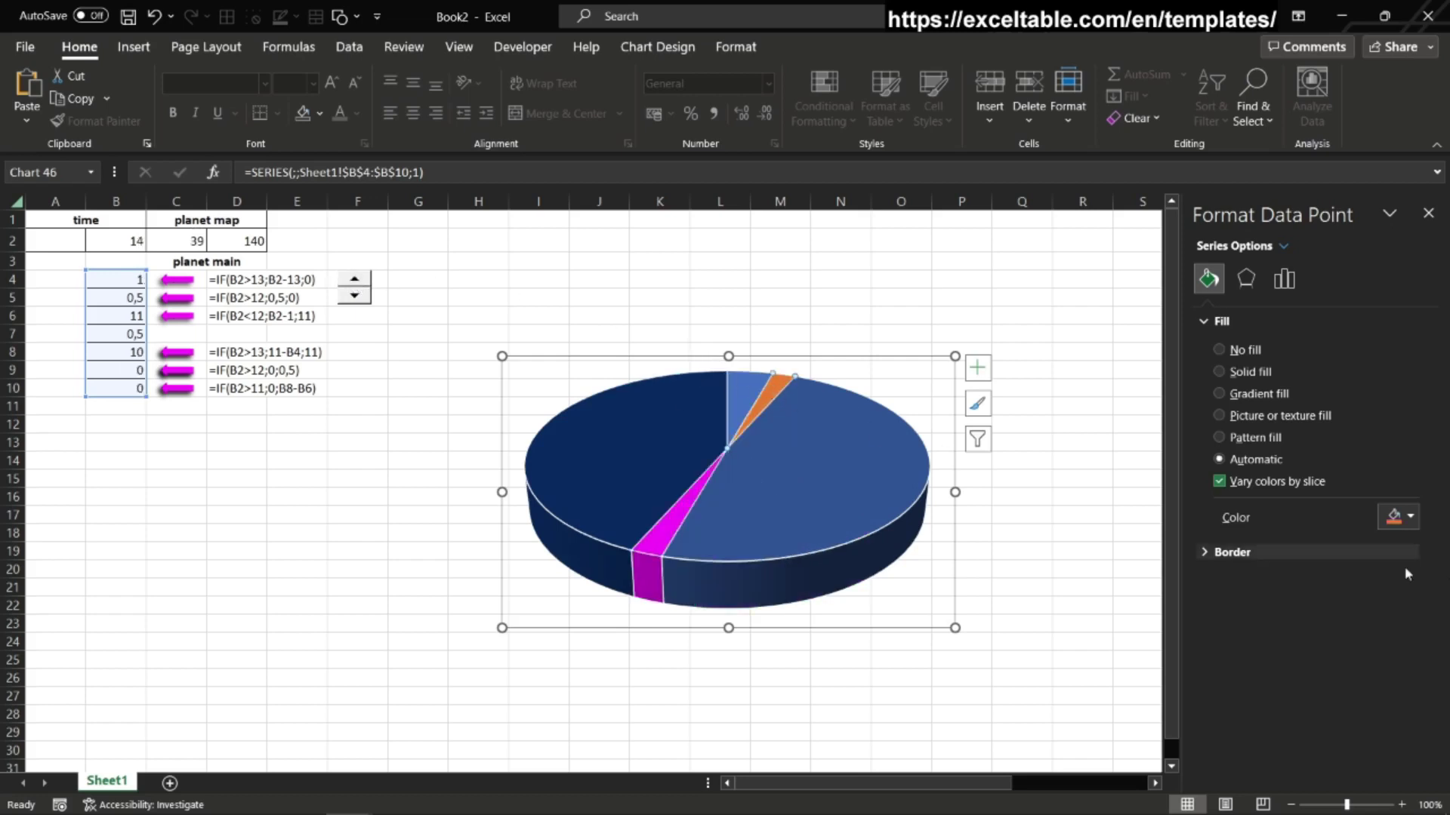
{"action": "left_click", "coordinate": [1410, 517]}
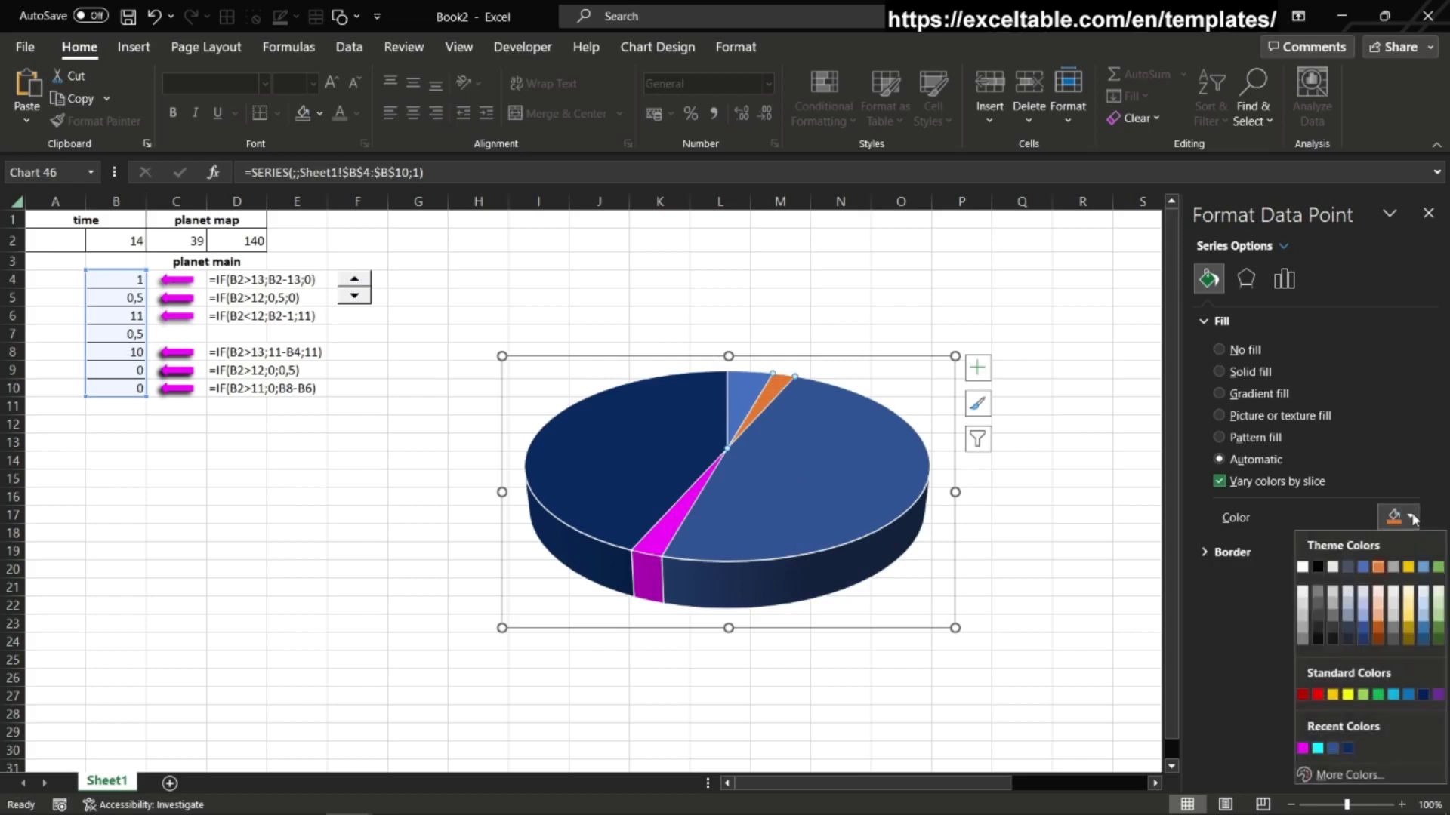
{"action": "left_click", "coordinate": [1316, 750]}
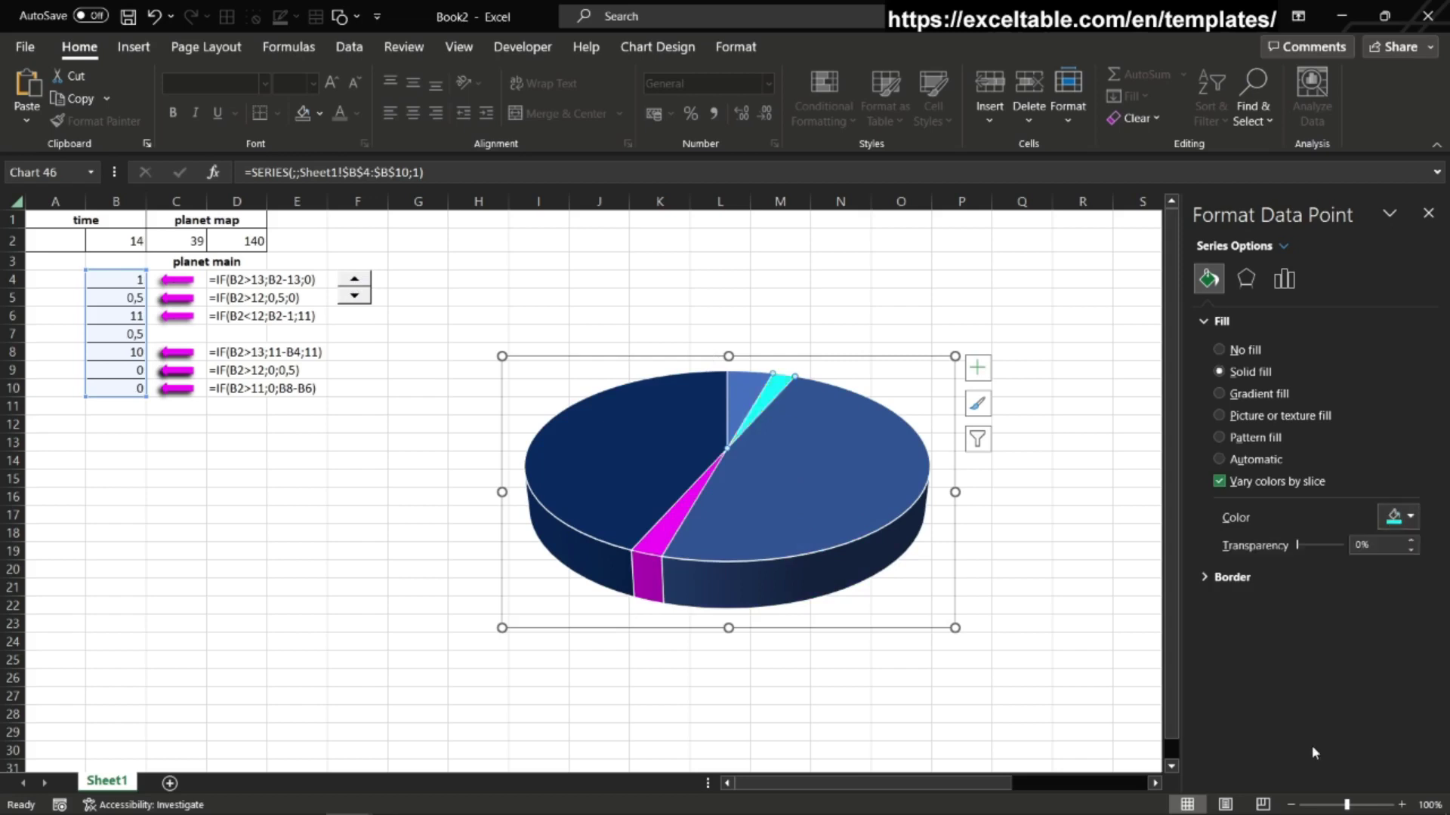
{"action": "left_click", "coordinate": [744, 391]}
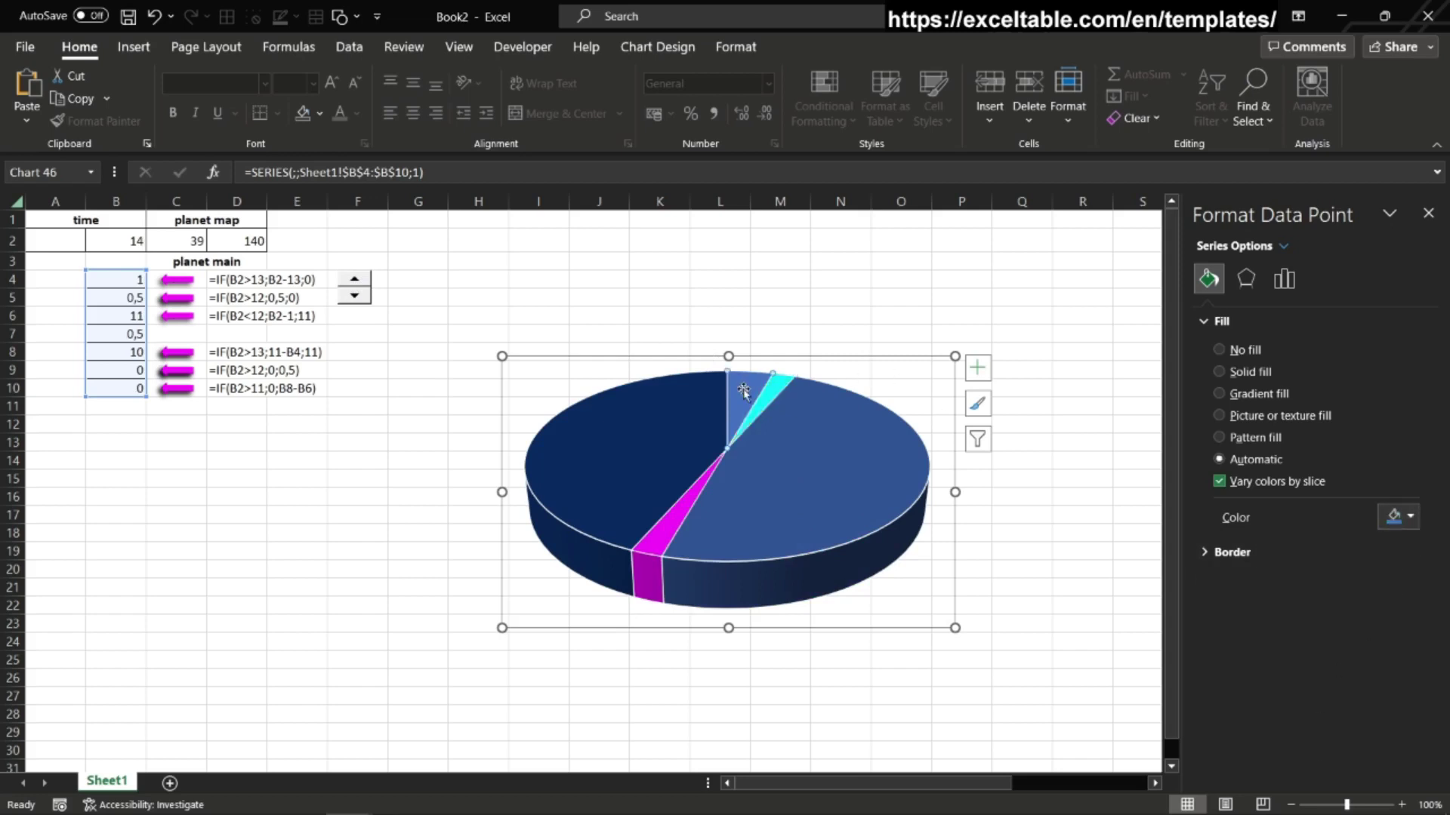
{"action": "left_click", "coordinate": [1411, 518]}
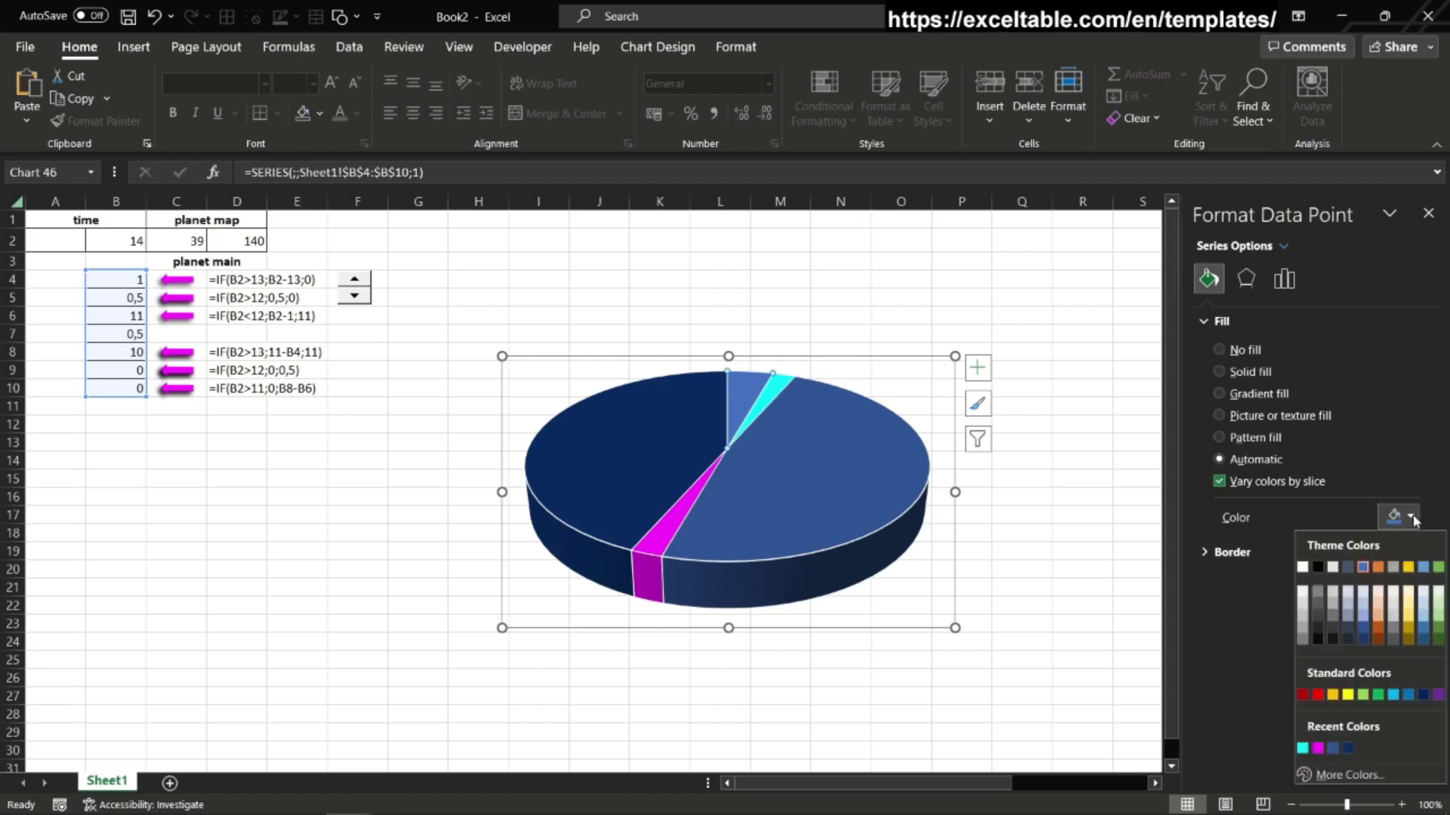
{"action": "left_click", "coordinate": [1334, 750]}
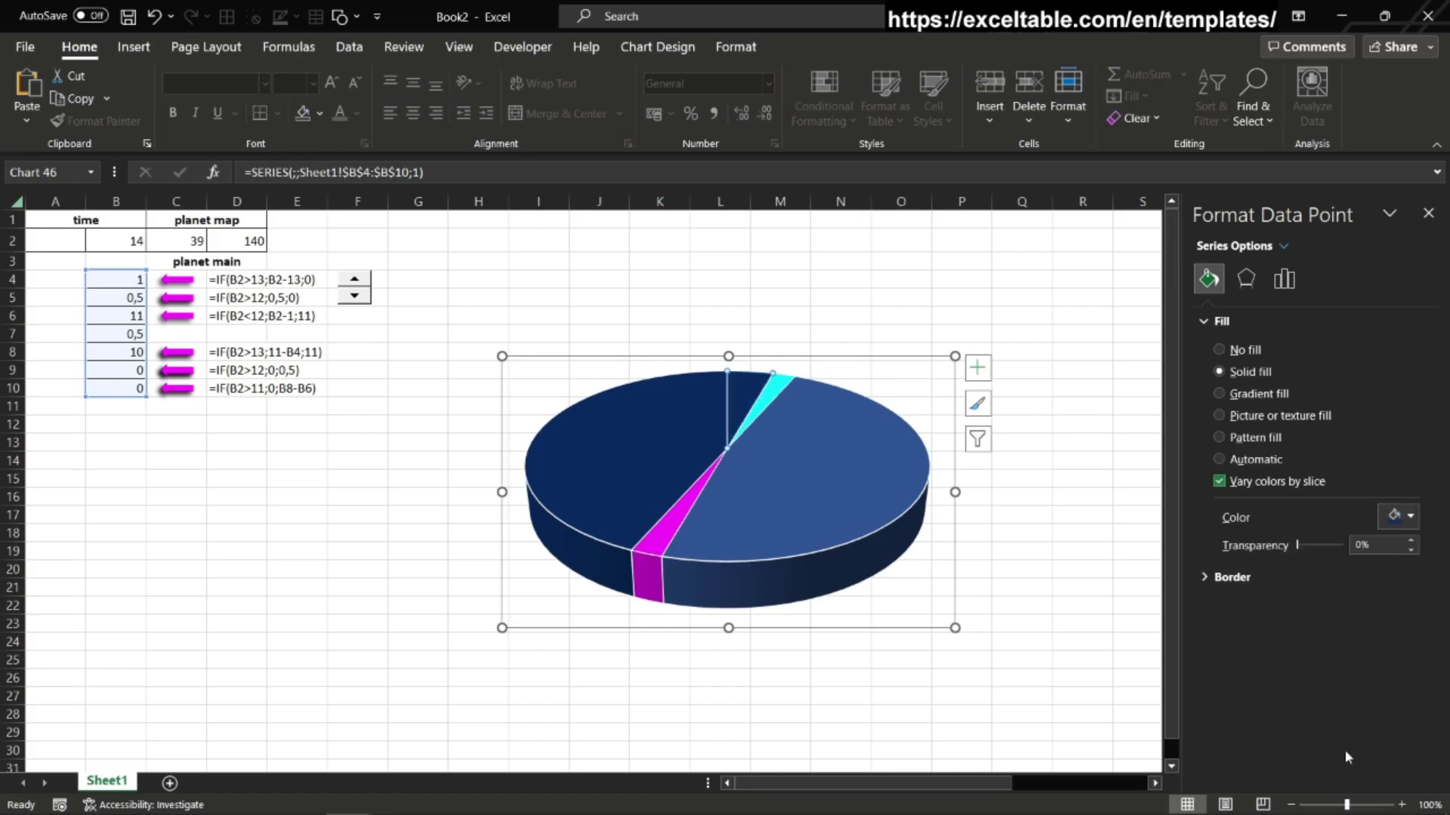
Step: Step the time value up to 24, then back down to 1
{"action": "left_click", "coordinate": [355, 281]}
{"action": "left_click", "coordinate": [355, 280]}
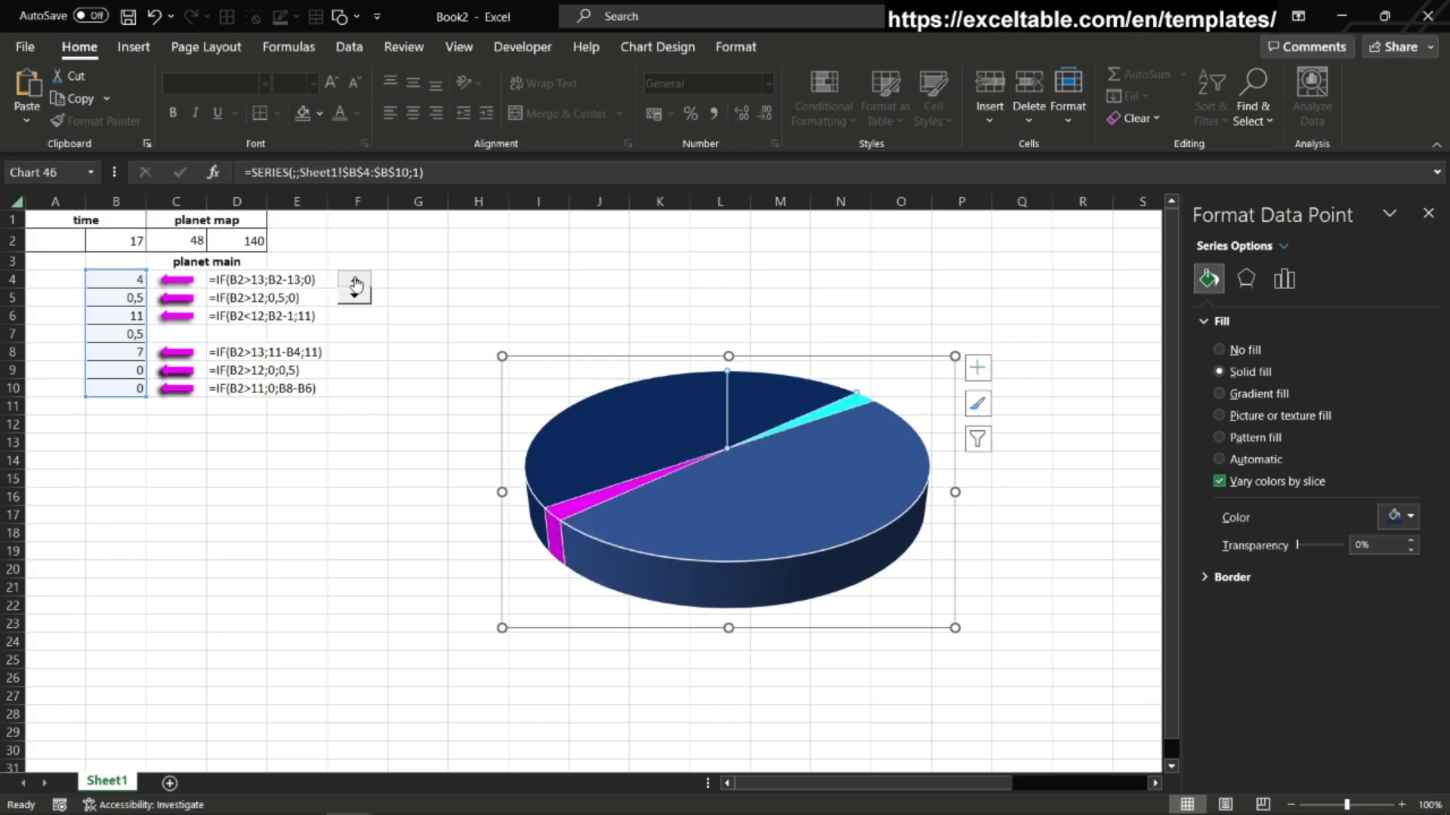
{"action": "left_click", "coordinate": [354, 281]}
{"action": "left_click", "coordinate": [355, 281]}
{"action": "left_click", "coordinate": [354, 281]}
{"action": "left_click", "coordinate": [355, 280]}
{"action": "left_click", "coordinate": [355, 281]}
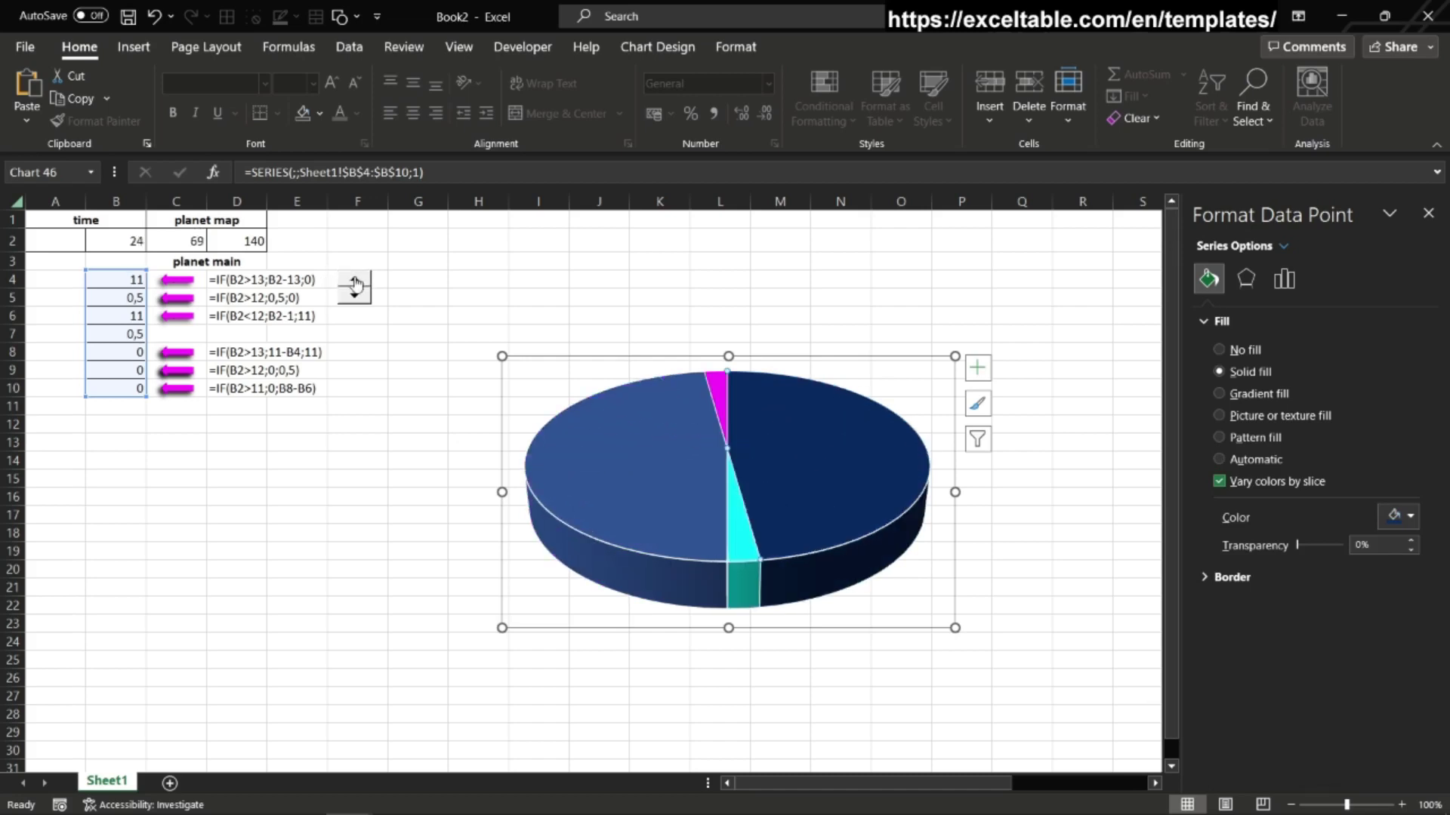
{"action": "left_click", "coordinate": [354, 297]}
{"action": "left_click", "coordinate": [354, 298]}
{"action": "left_click", "coordinate": [355, 297]}
{"action": "left_click", "coordinate": [355, 298]}
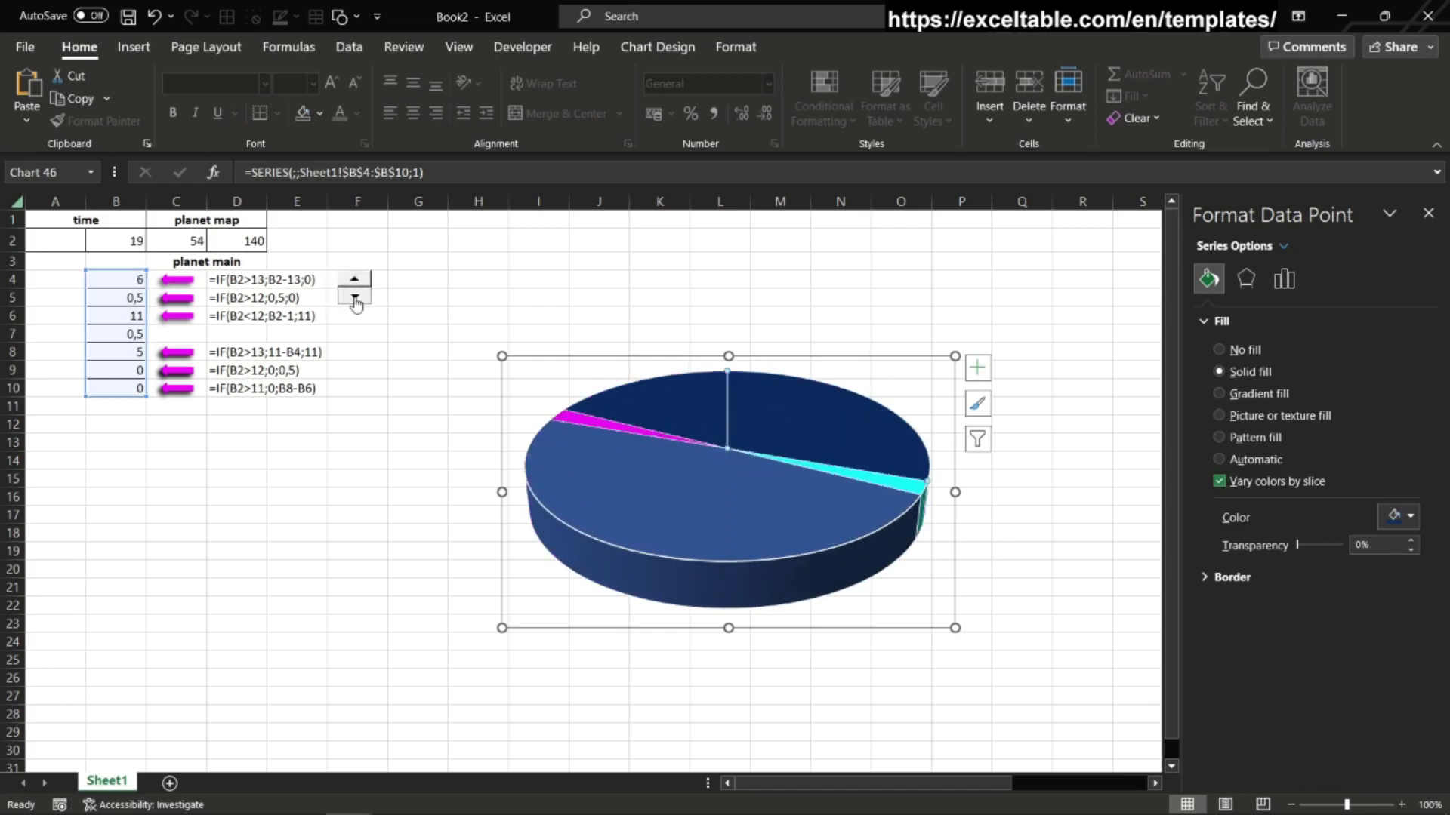
{"action": "left_click", "coordinate": [356, 299]}
{"action": "left_click", "coordinate": [356, 299]}
{"action": "left_click", "coordinate": [355, 298]}
{"action": "left_click", "coordinate": [354, 297]}
{"action": "left_click", "coordinate": [354, 298]}
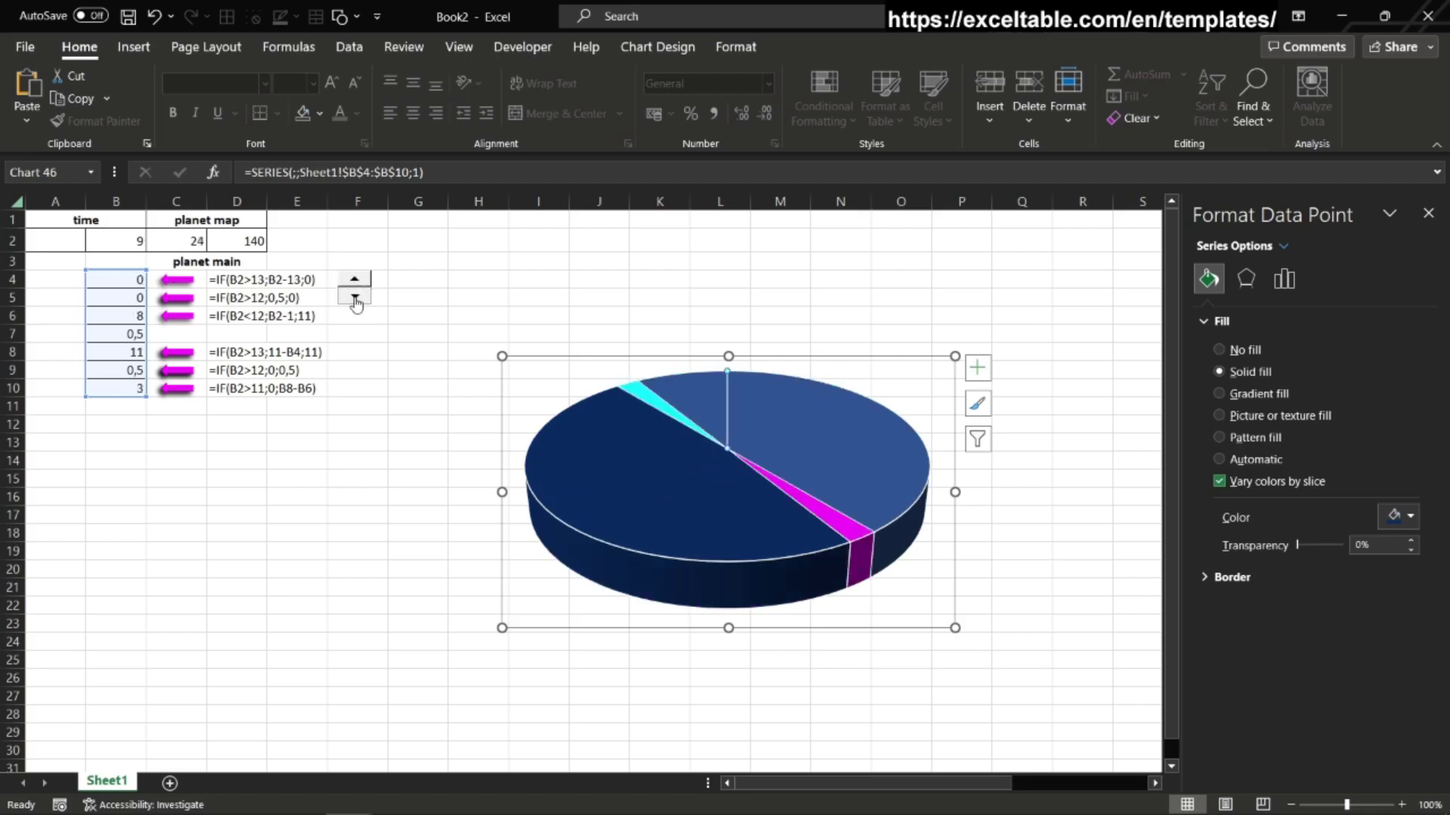
{"action": "left_click", "coordinate": [355, 298]}
{"action": "left_click", "coordinate": [355, 297]}
{"action": "left_click", "coordinate": [355, 297]}
{"action": "left_click", "coordinate": [355, 298]}
{"action": "left_click", "coordinate": [355, 298]}
{"action": "left_click", "coordinate": [355, 297]}
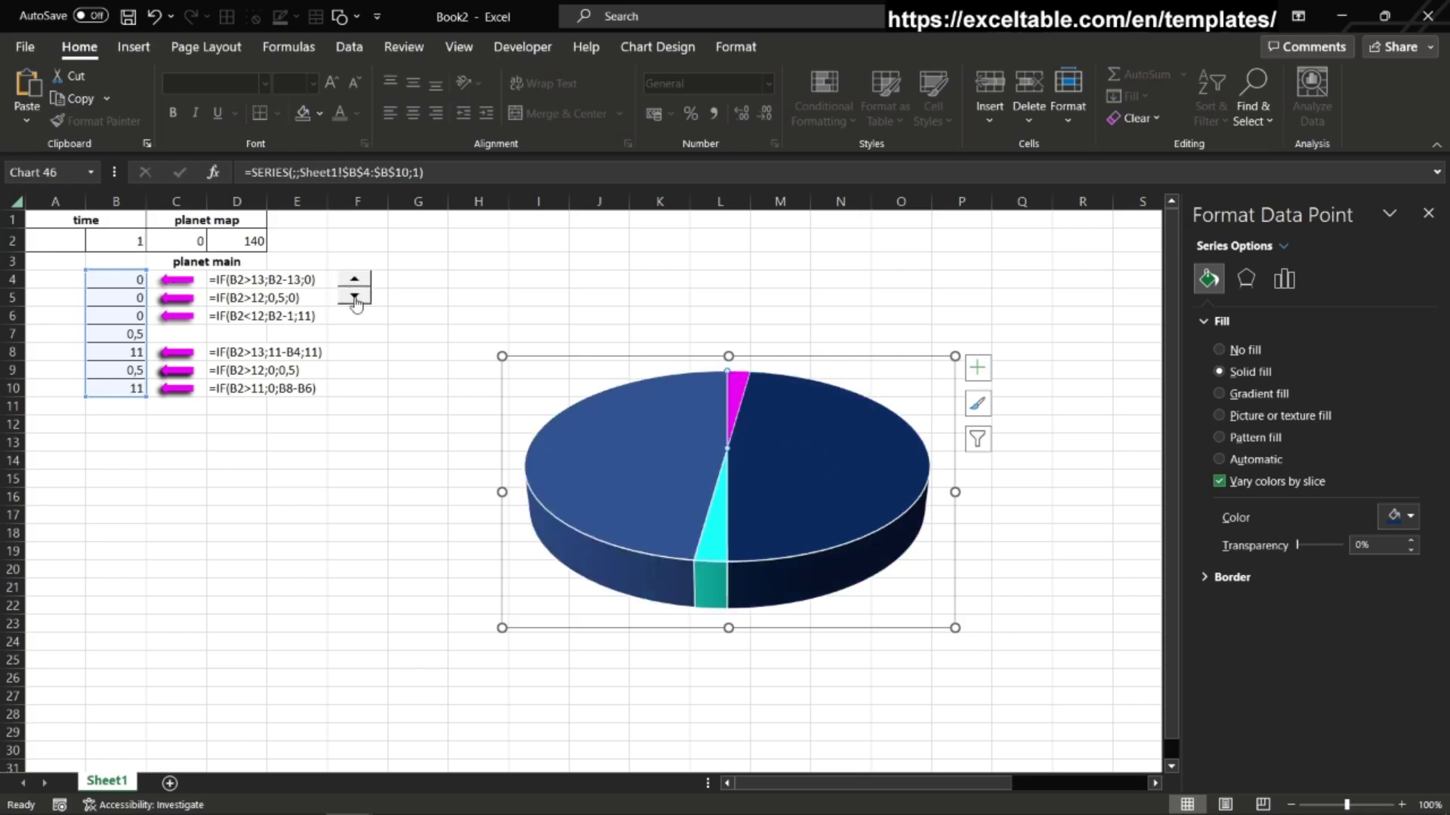
Step: Set the pie series border to No line, removing the white slice outlines
{"action": "left_click", "coordinate": [323, 474]}
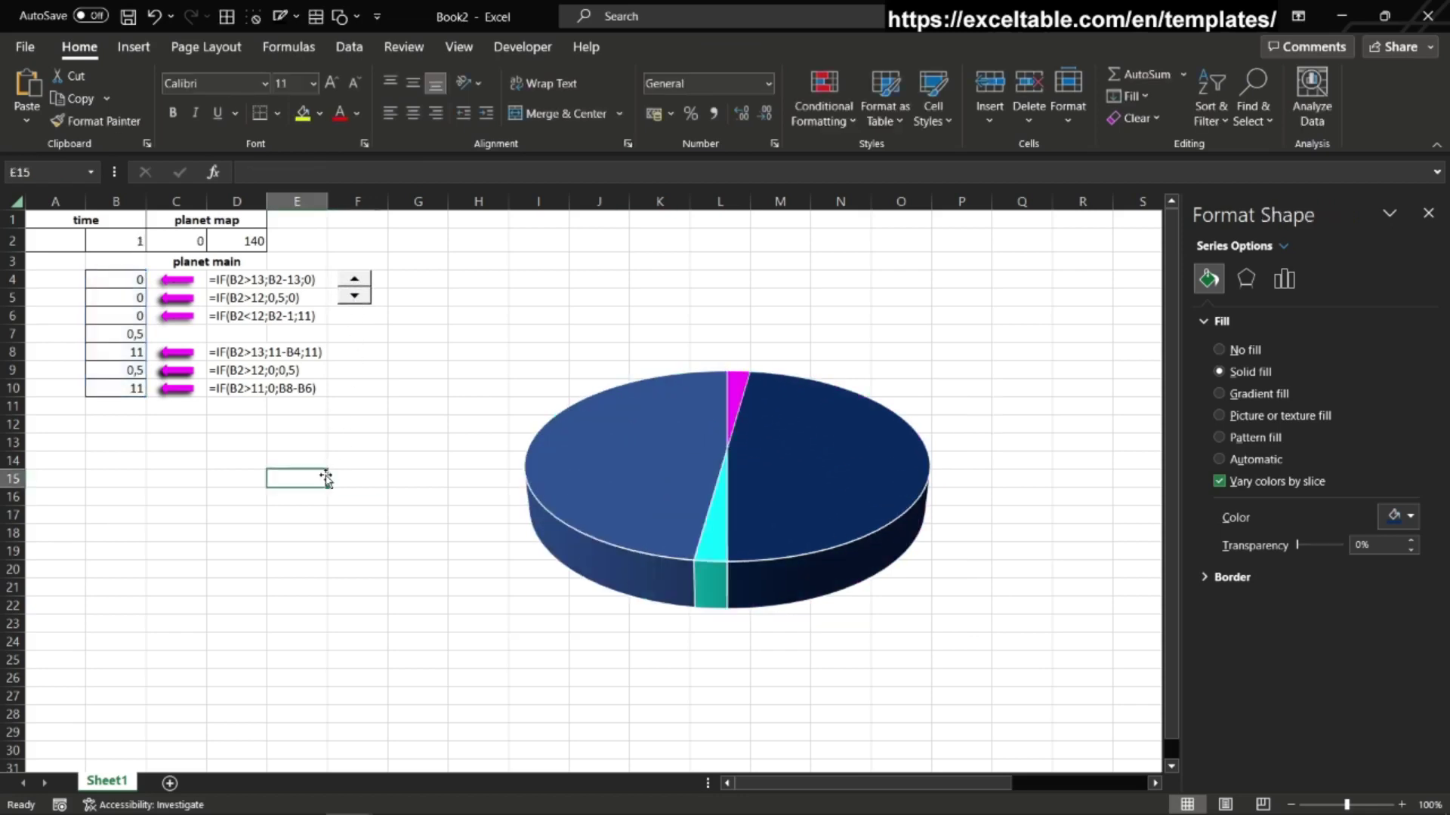
{"action": "left_click", "coordinate": [613, 449]}
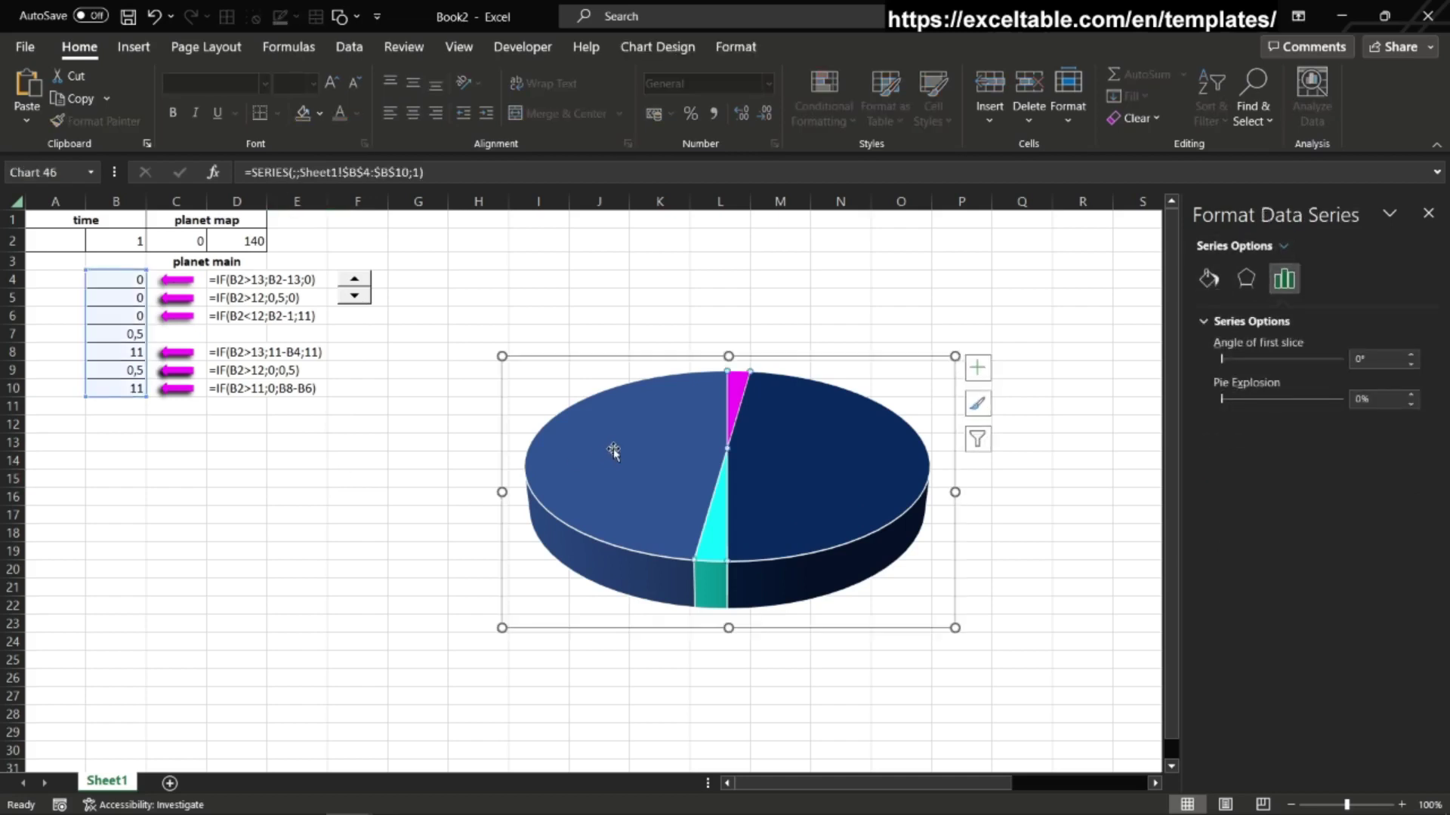
{"action": "left_click", "coordinate": [1208, 278]}
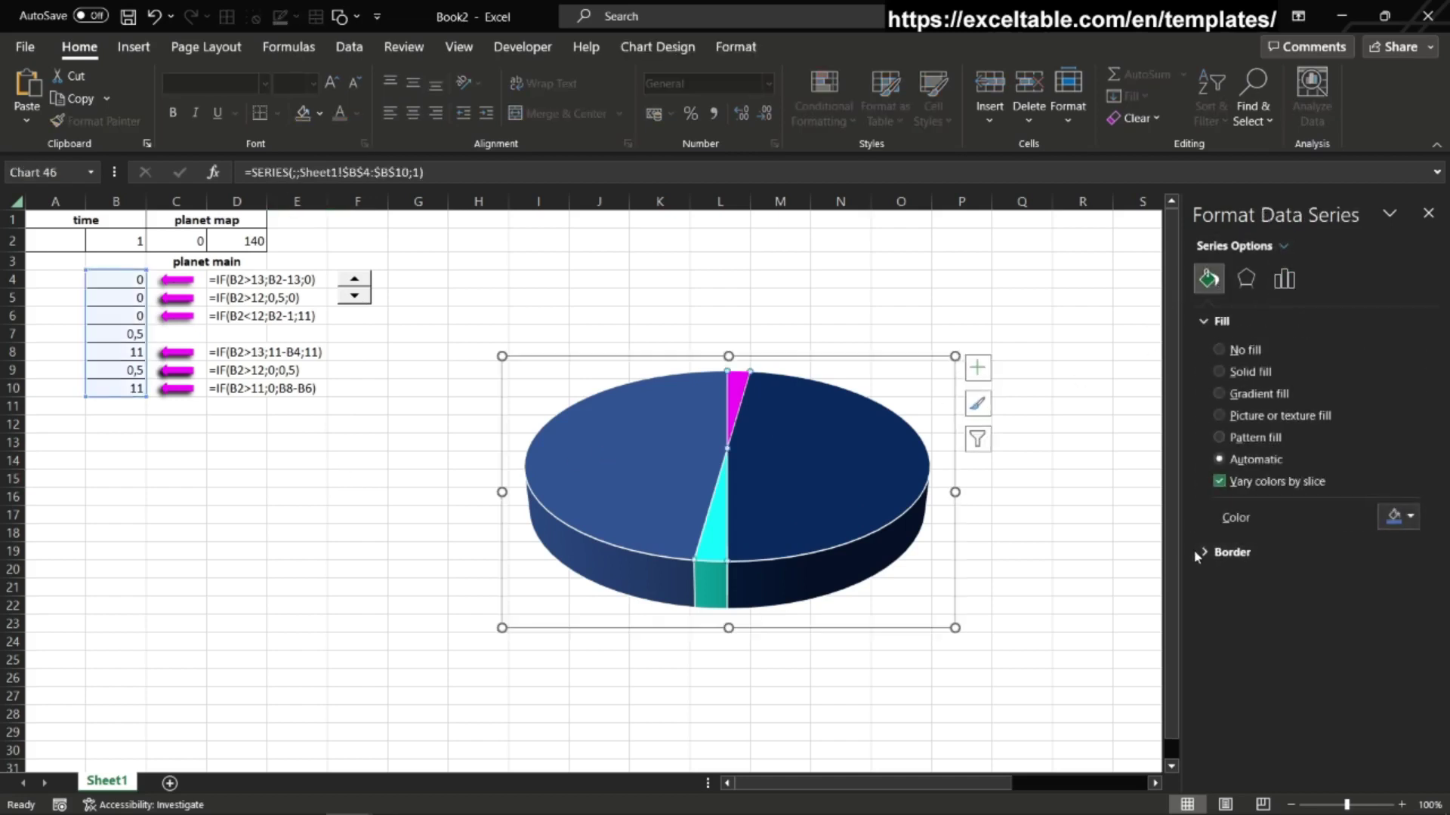
{"action": "left_click", "coordinate": [1203, 554]}
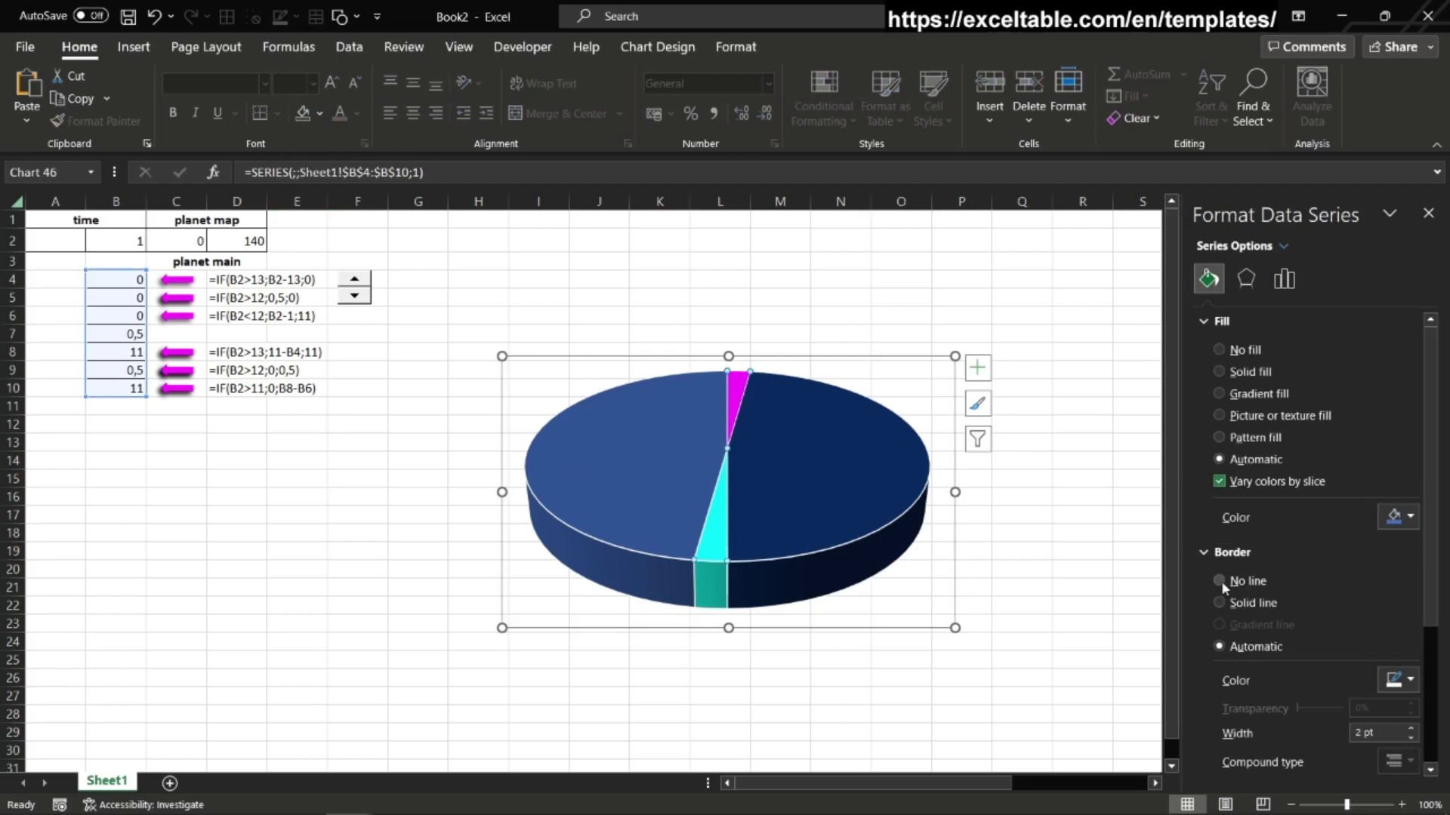
{"action": "left_click", "coordinate": [1220, 581]}
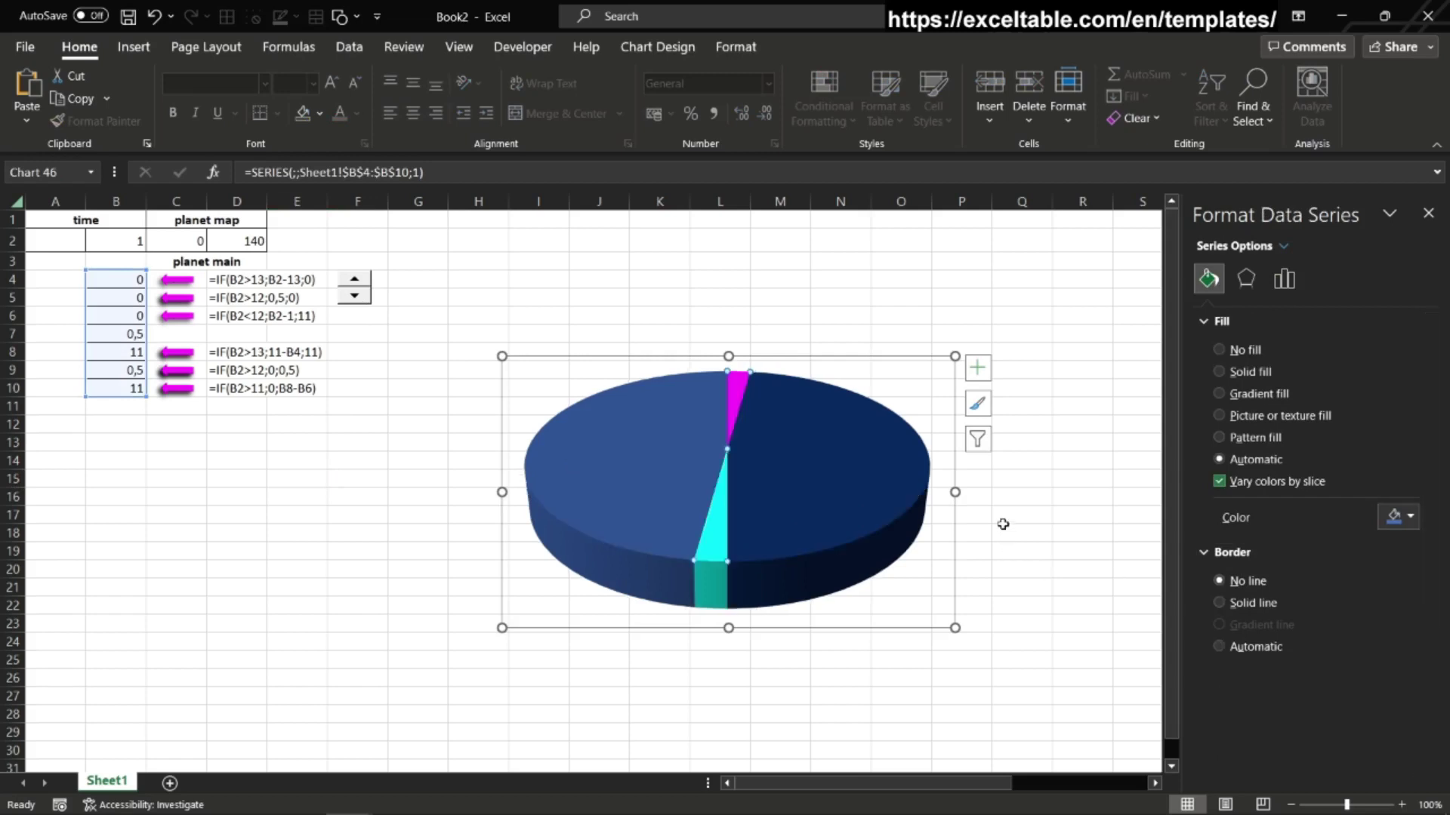
Step: Inspect the series 3-D Format effects, then select the chart area for formatting
{"action": "left_click", "coordinate": [1246, 279]}
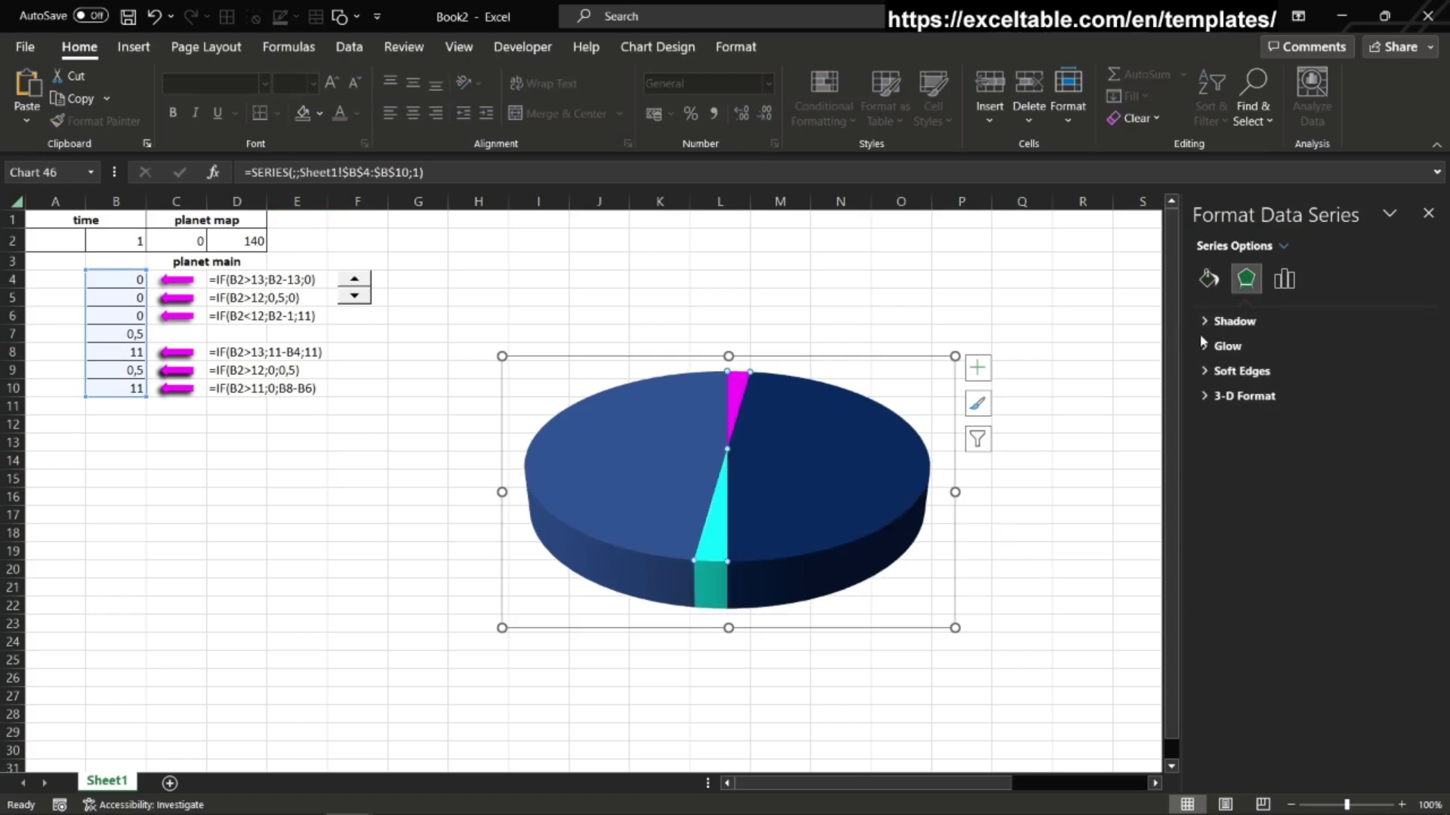
{"action": "left_click", "coordinate": [1204, 396]}
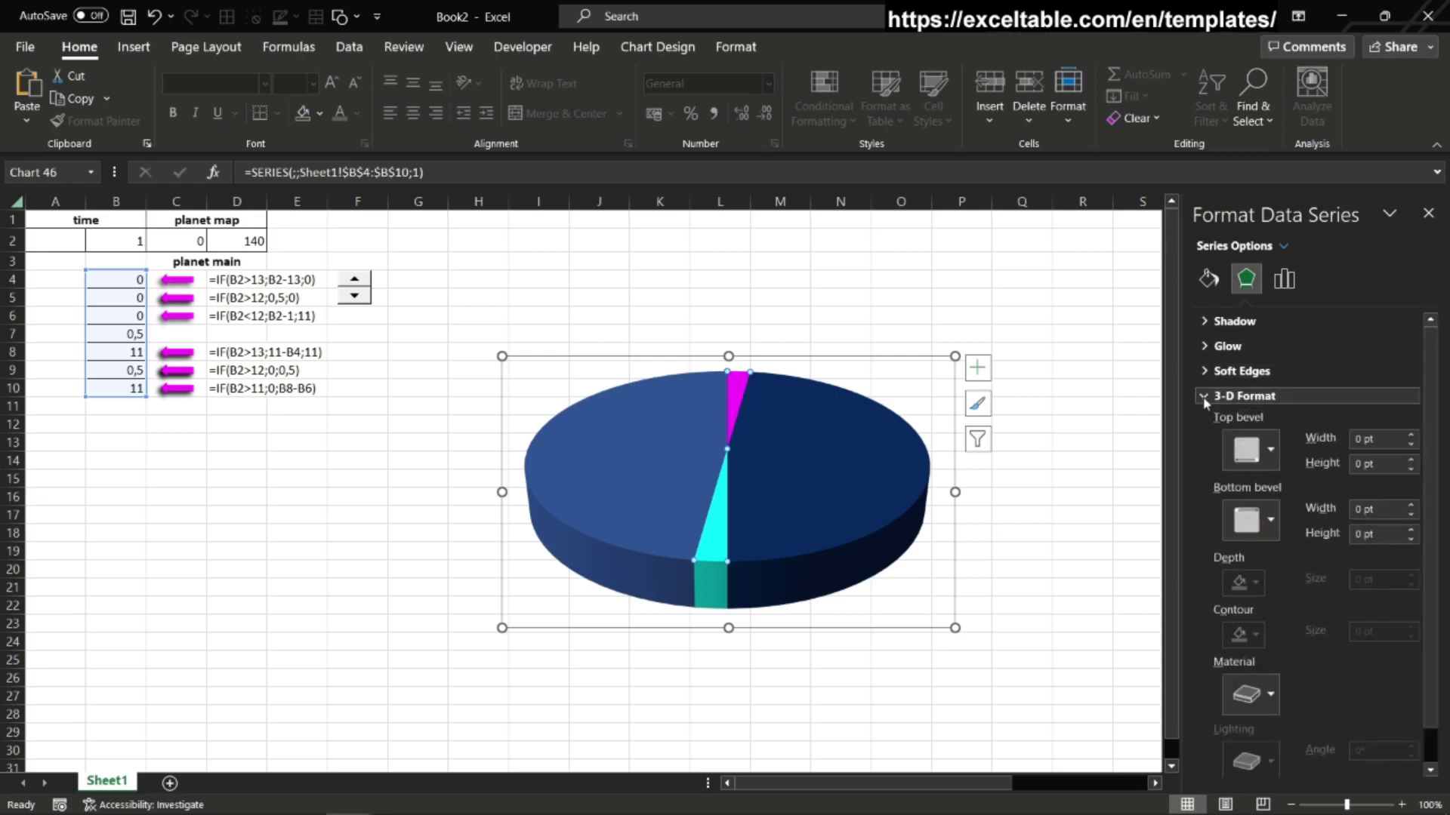
{"action": "left_click", "coordinate": [836, 430]}
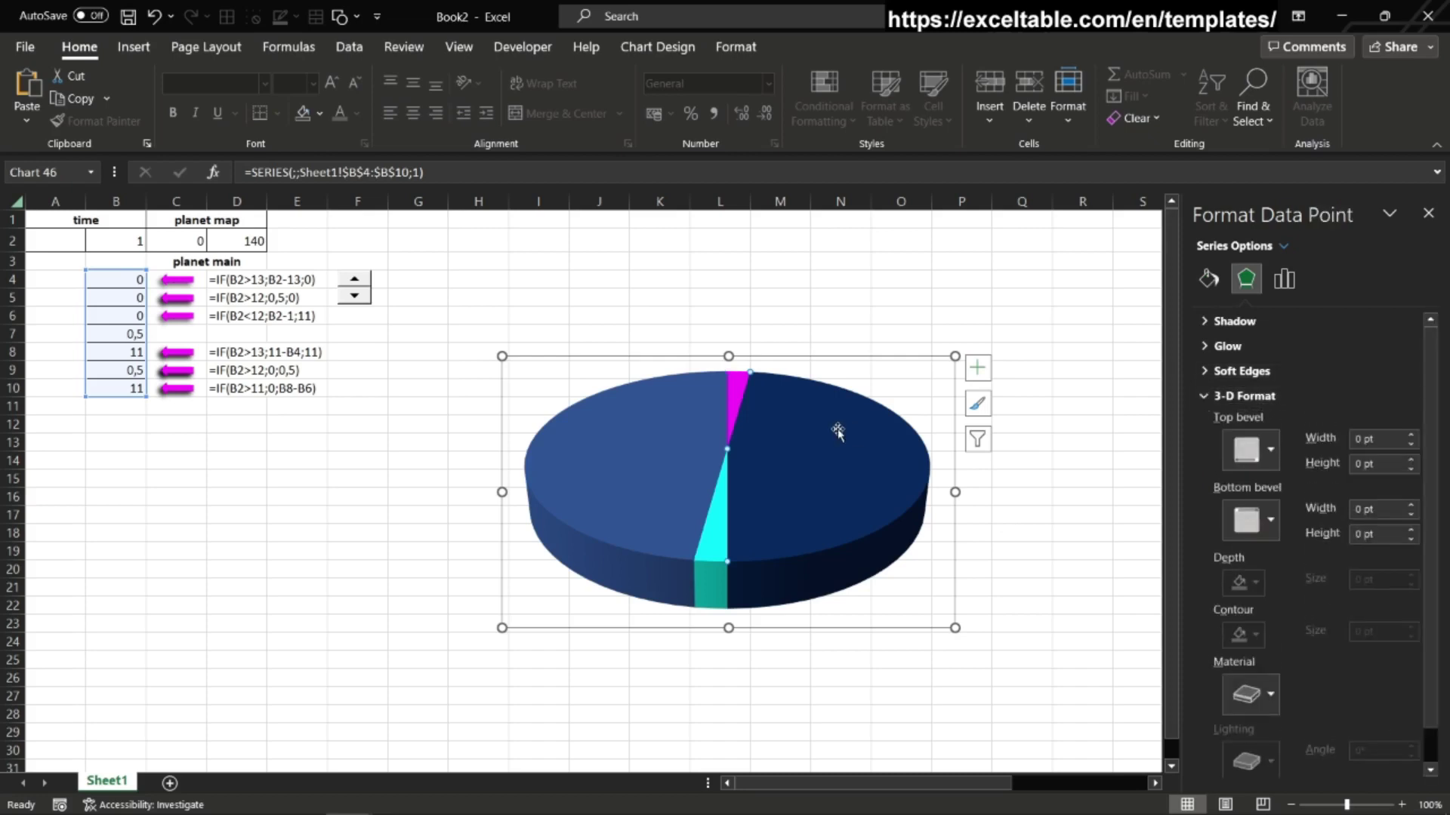
{"action": "left_click", "coordinate": [1012, 394]}
{"action": "left_click", "coordinate": [896, 365]}
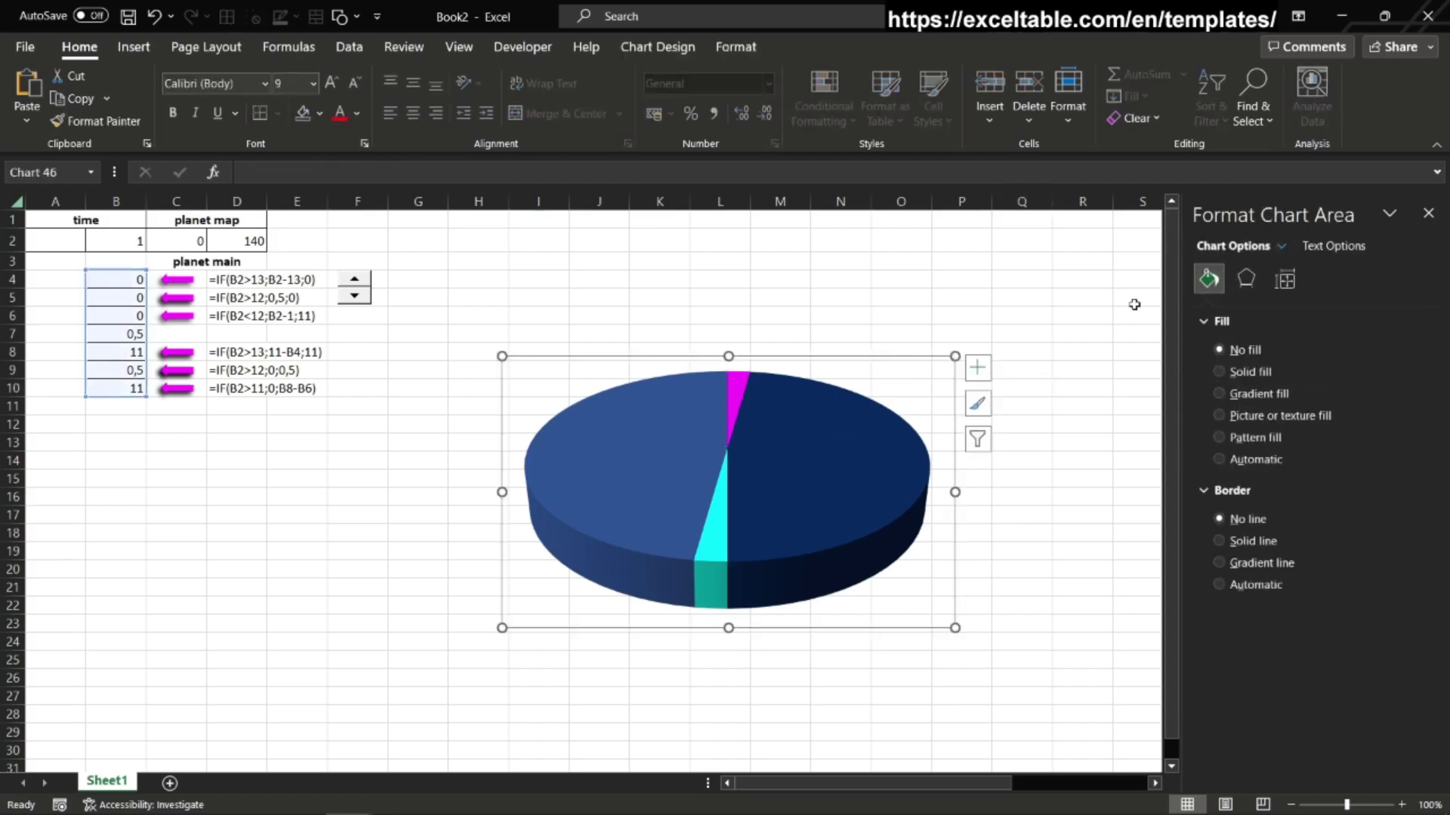
{"action": "left_click", "coordinate": [1246, 281]}
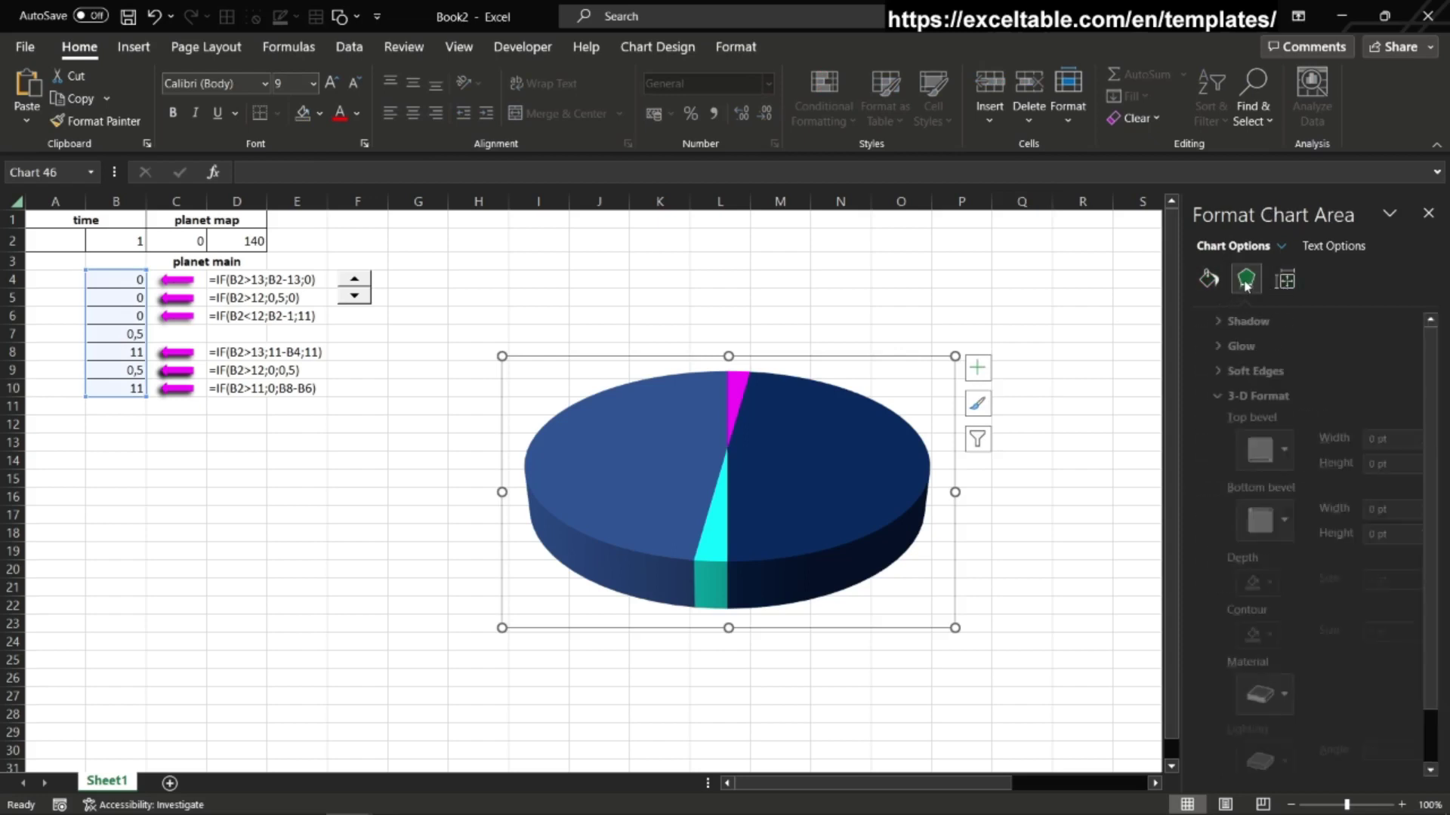
Step: Set the chart area's 3-D Rotation Y value to 14°
{"action": "left_click", "coordinate": [1202, 396]}
{"action": "left_click", "coordinate": [1202, 419]}
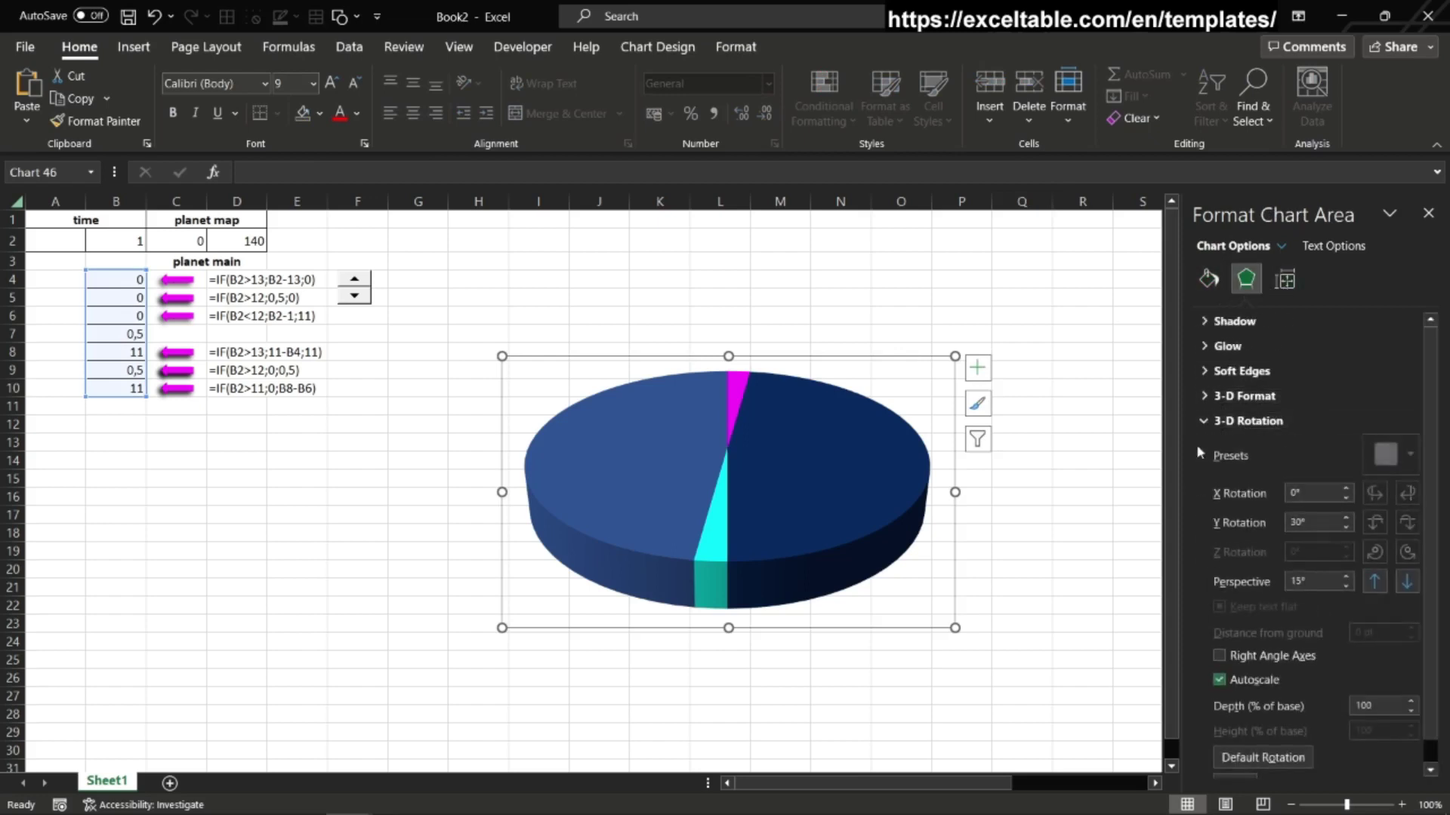
{"action": "left_click", "coordinate": [1345, 527]}
{"action": "left_click", "coordinate": [1344, 527]}
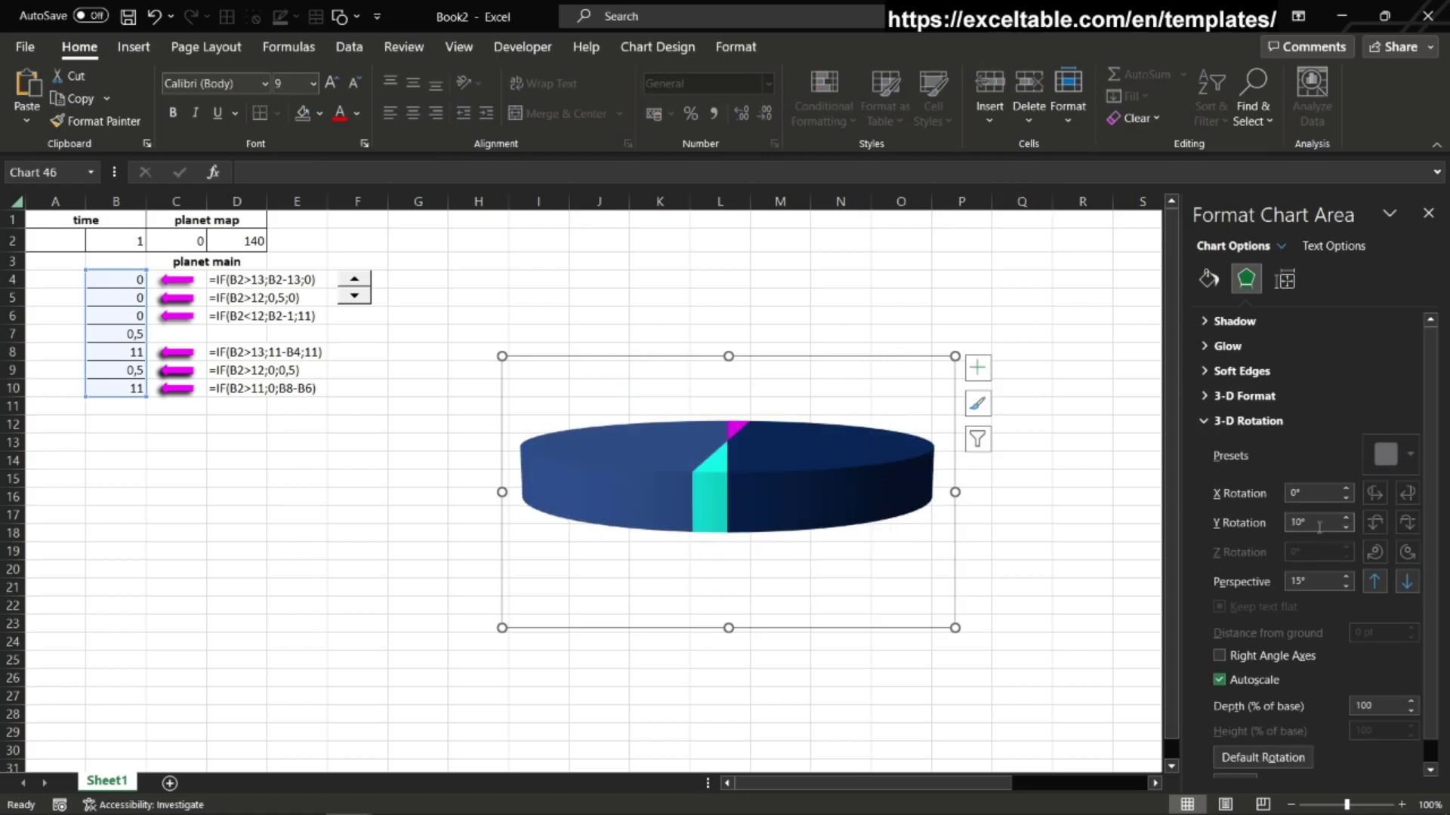
{"action": "left_click", "coordinate": [1296, 522]}
{"action": "key", "text": "BackSpace"}
{"action": "type", "text": "4"}
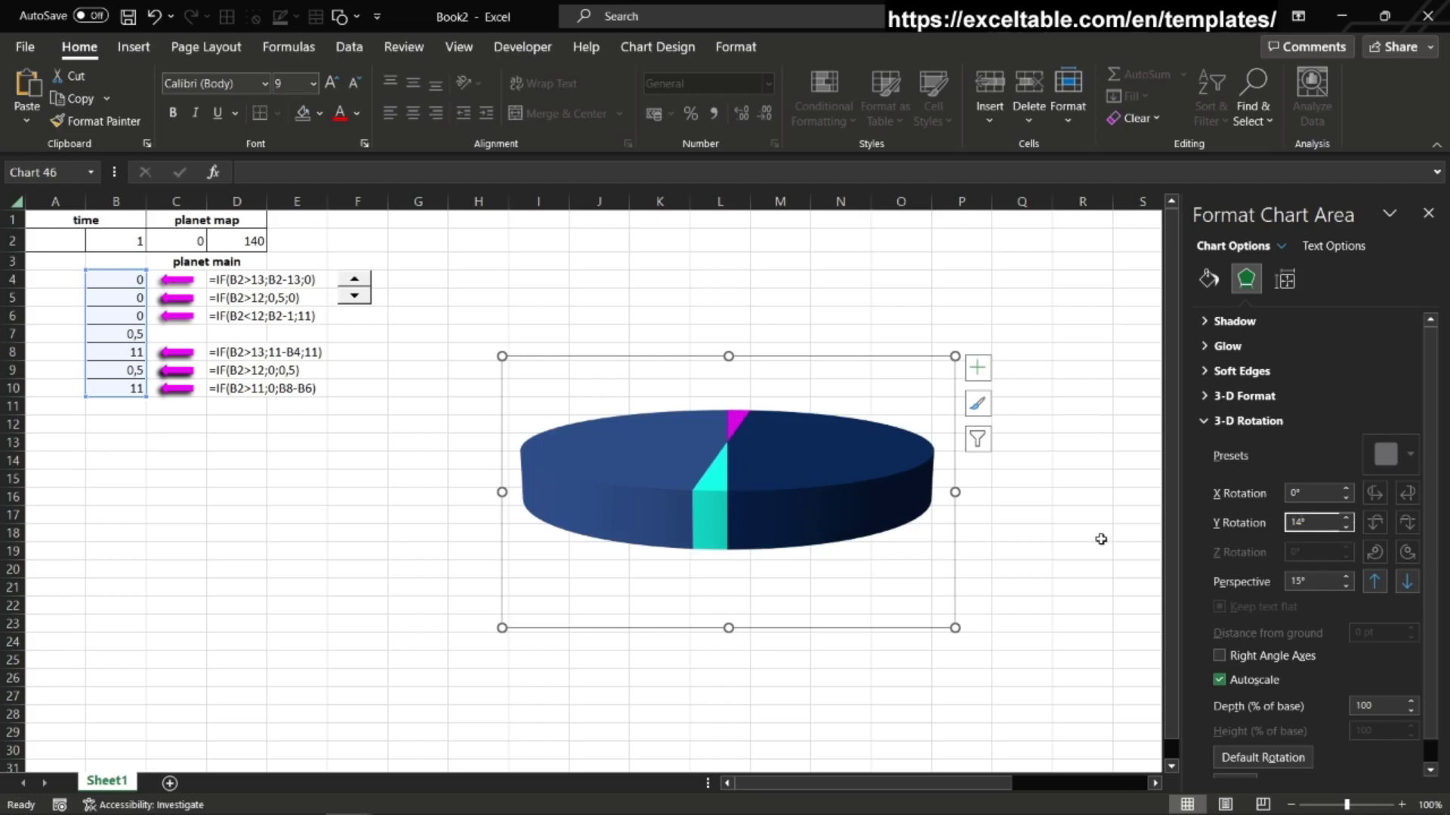
{"action": "left_click", "coordinate": [1101, 539]}
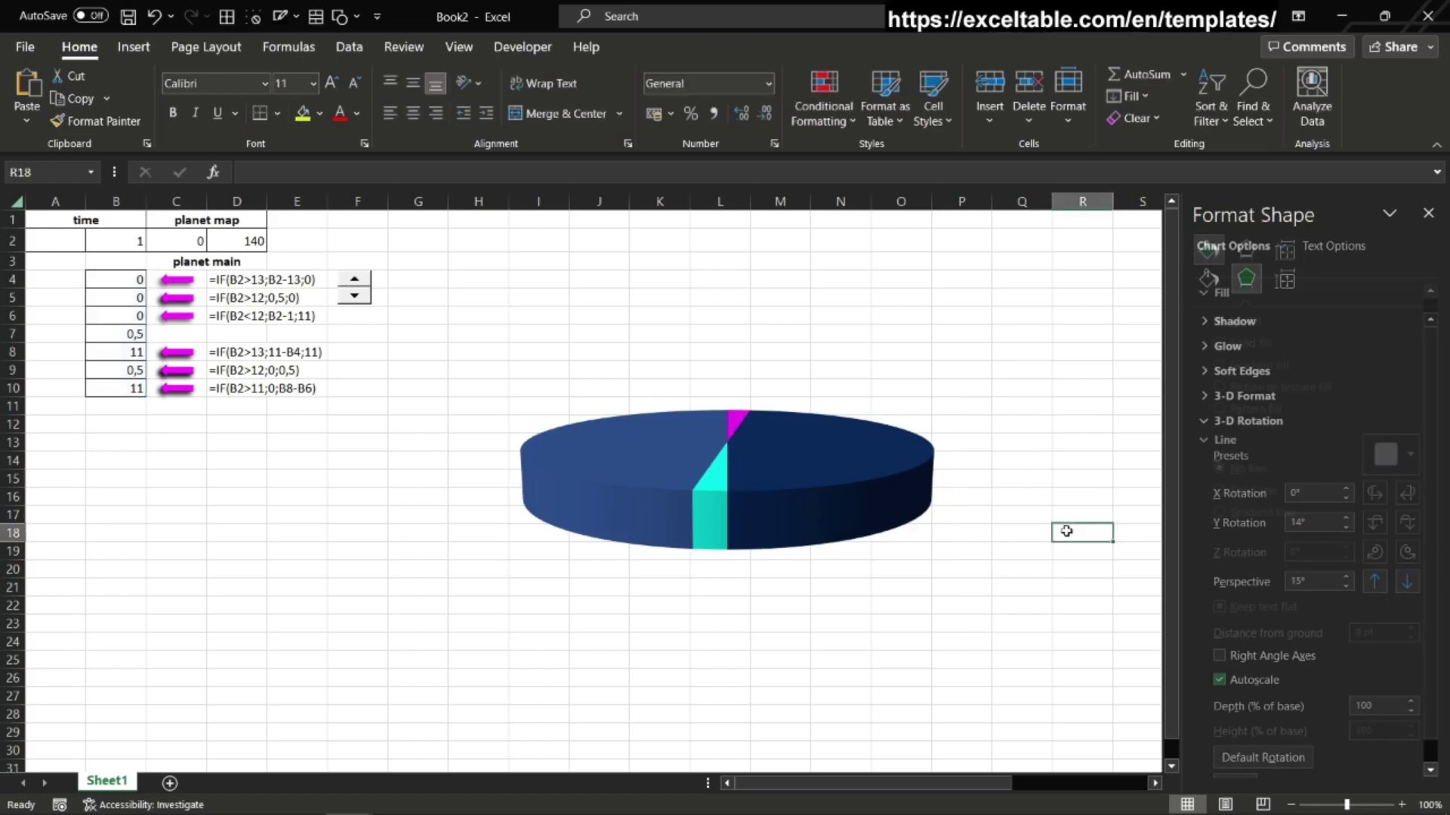
Step: Step the time value up to 10 and back down to 2, watching the pie rotate
{"action": "left_click", "coordinate": [354, 281]}
{"action": "left_click", "coordinate": [353, 281]}
{"action": "left_click", "coordinate": [352, 281]}
{"action": "left_click", "coordinate": [351, 281]}
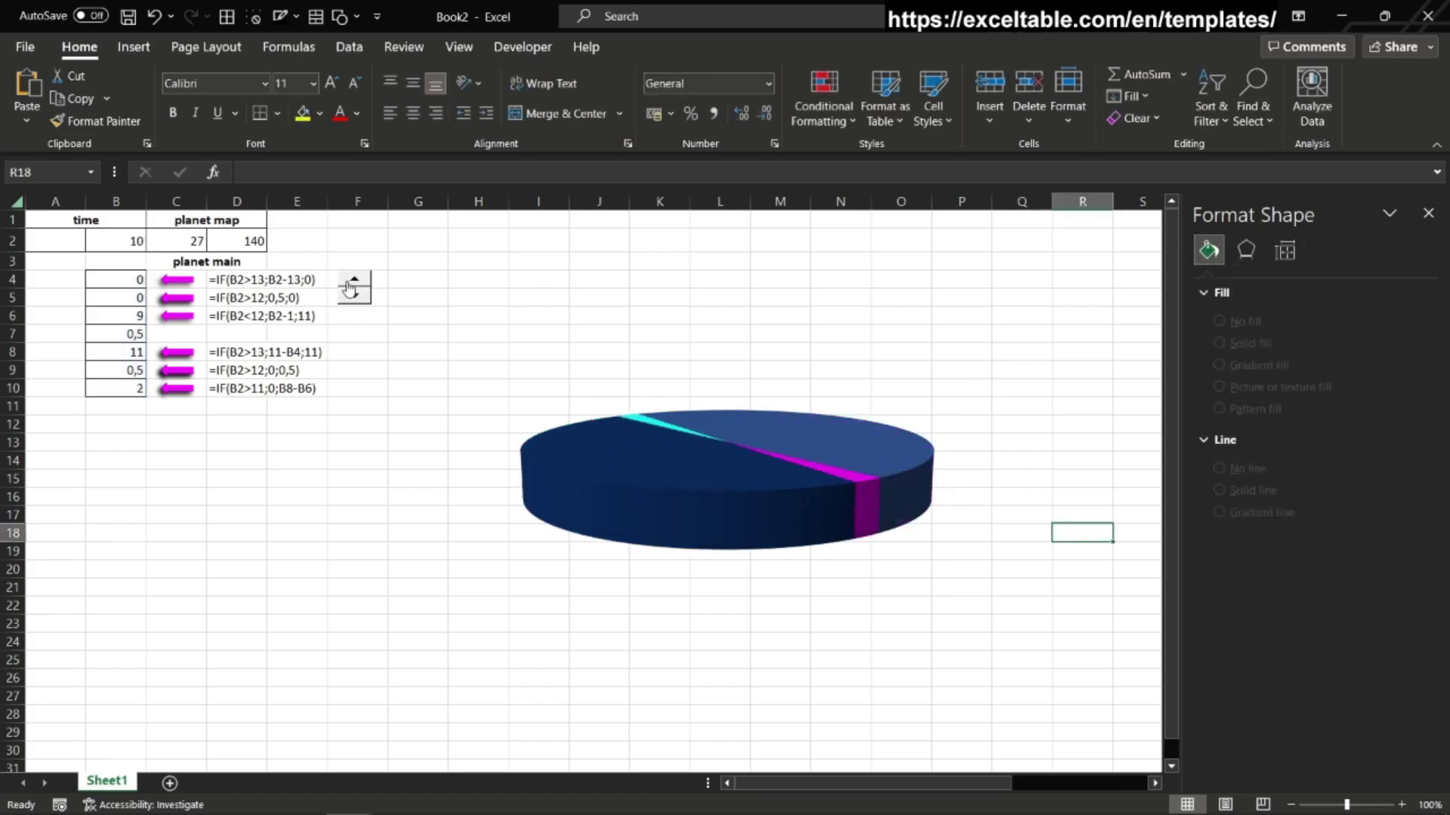
{"action": "left_click", "coordinate": [353, 281]}
{"action": "left_click", "coordinate": [354, 280]}
{"action": "left_click", "coordinate": [355, 298]}
{"action": "left_click", "coordinate": [355, 297]}
{"action": "left_click", "coordinate": [355, 297]}
{"action": "double_click", "coordinate": [355, 297]}
{"action": "double_click", "coordinate": [354, 298]}
{"action": "double_click", "coordinate": [354, 298]}
{"action": "left_click", "coordinate": [355, 297]}
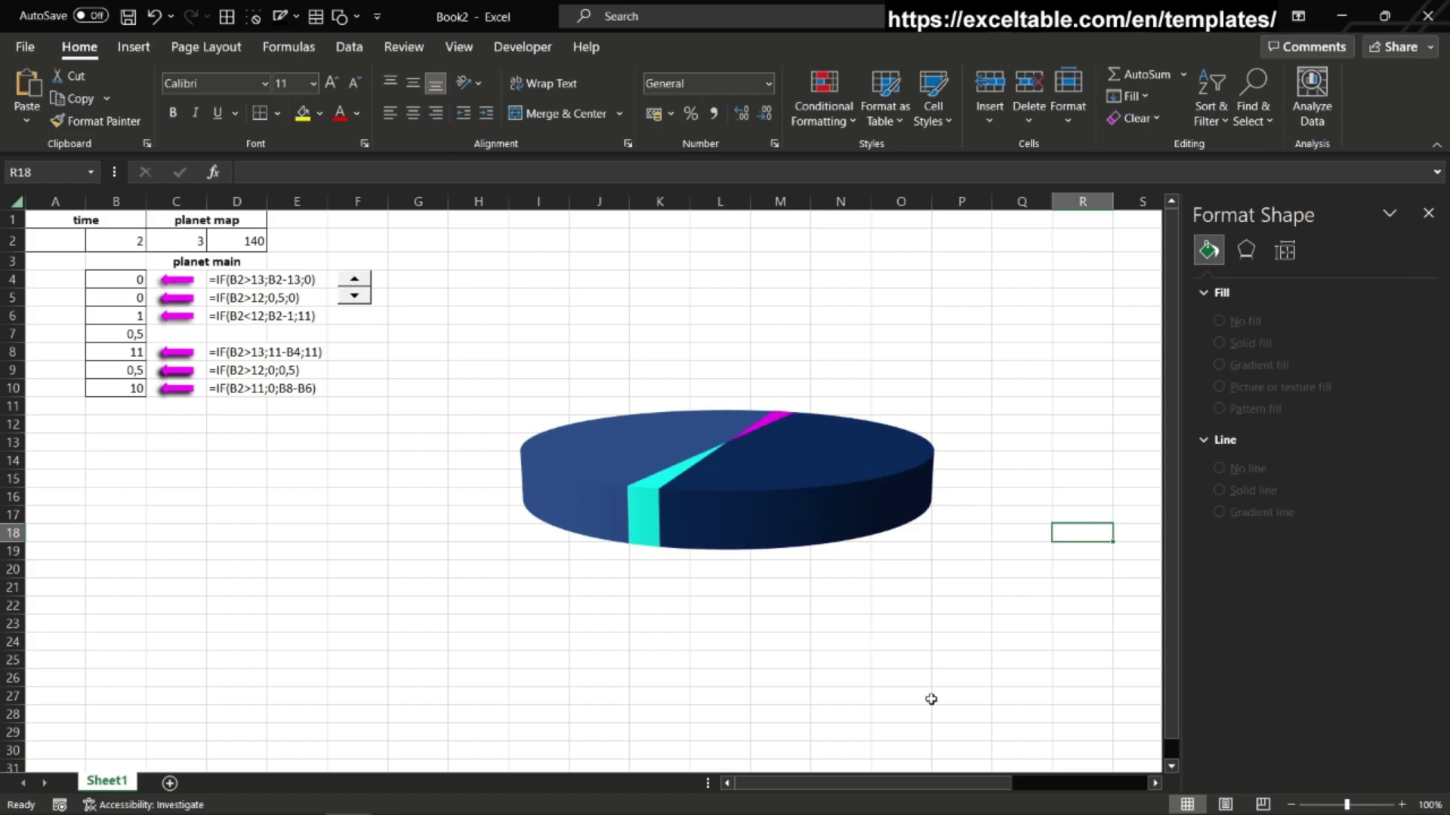
Step: Switch to the PowerPoint presentation window
{"action": "key", "text": "alt"}
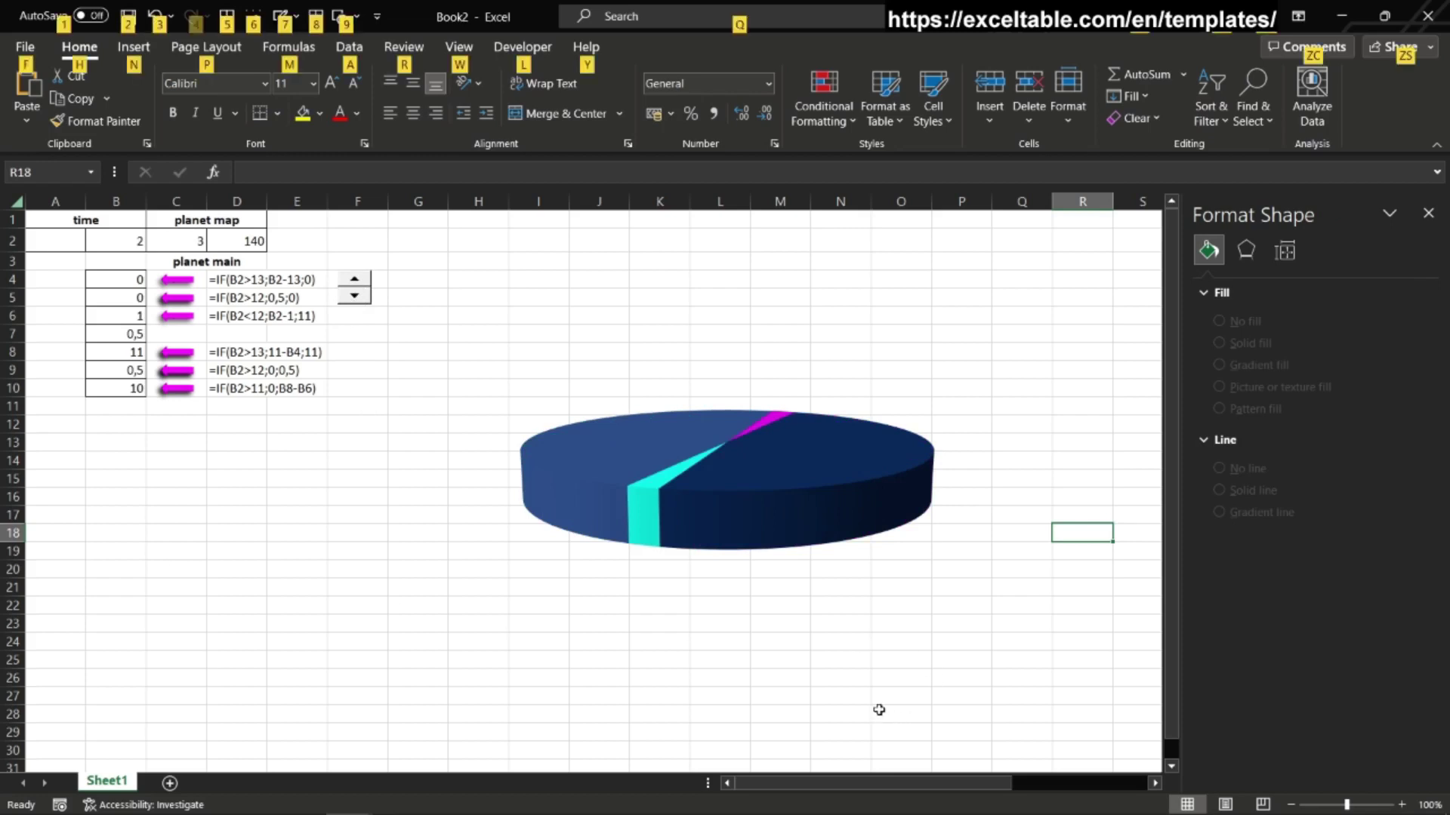
{"action": "key", "text": "alt+Tab"}
{"action": "key", "text": "alt+Tab"}
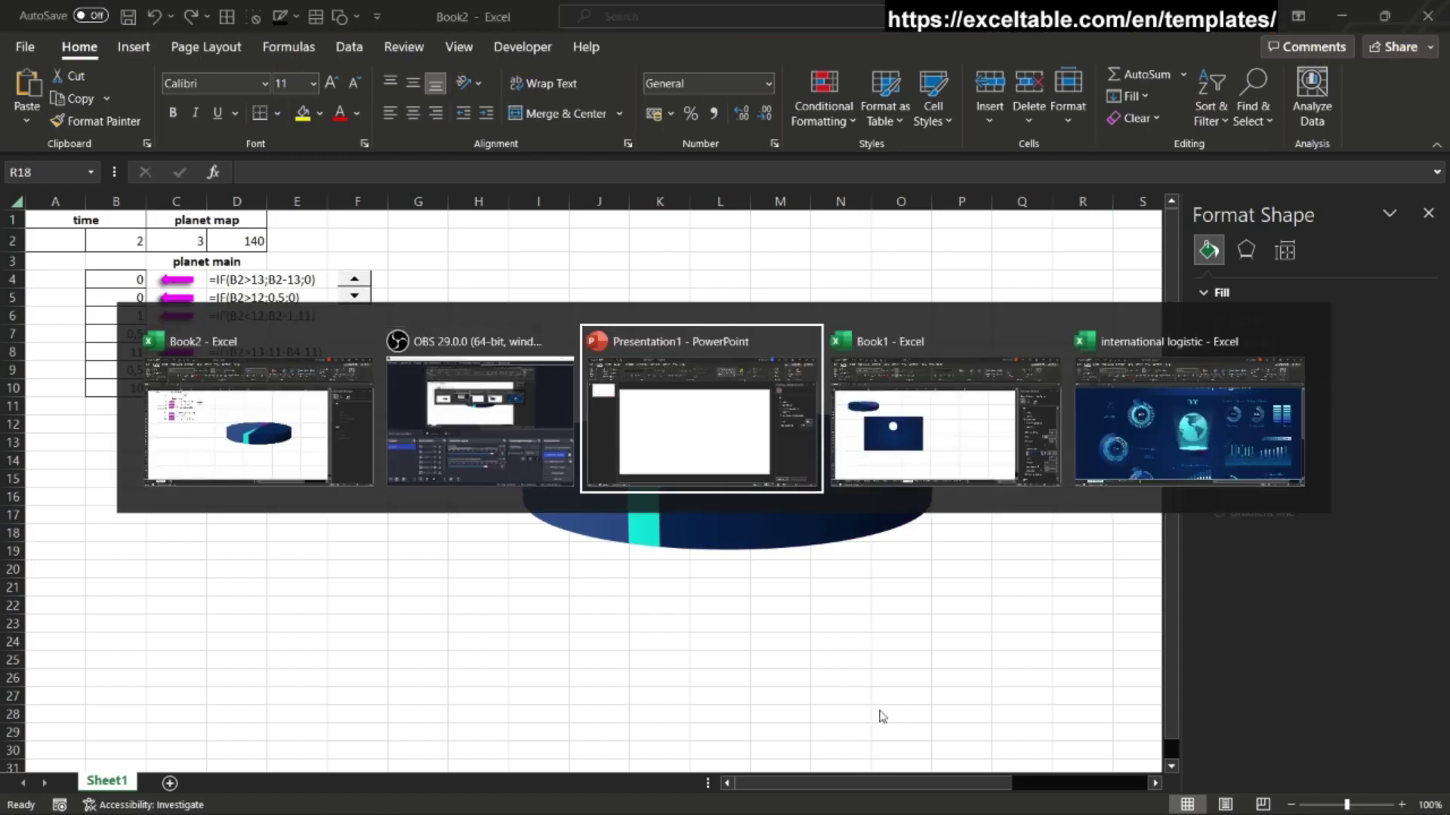
{"action": "key", "text": "alt+Tab"}
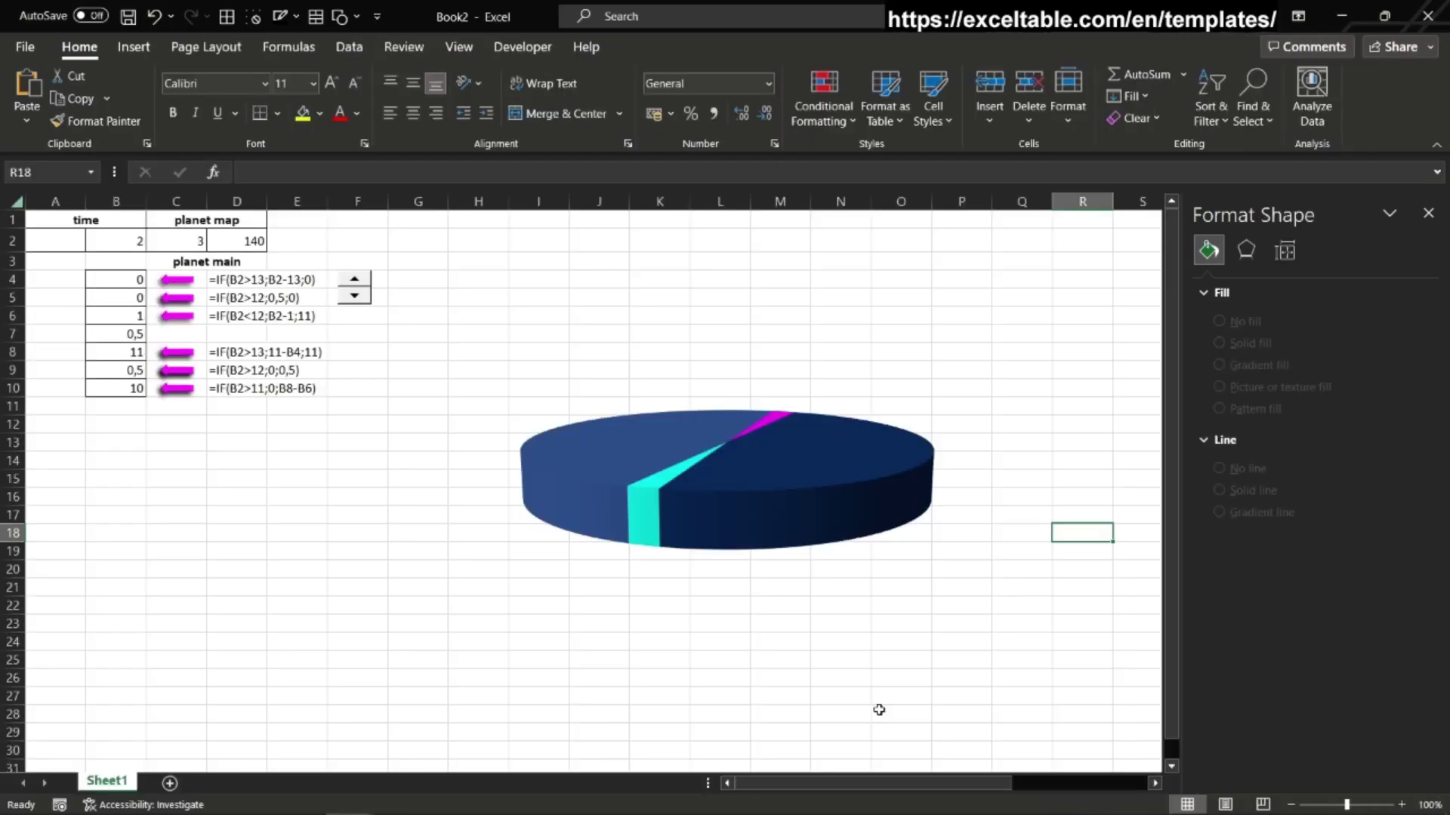
{"action": "key", "text": "alt+Tab"}
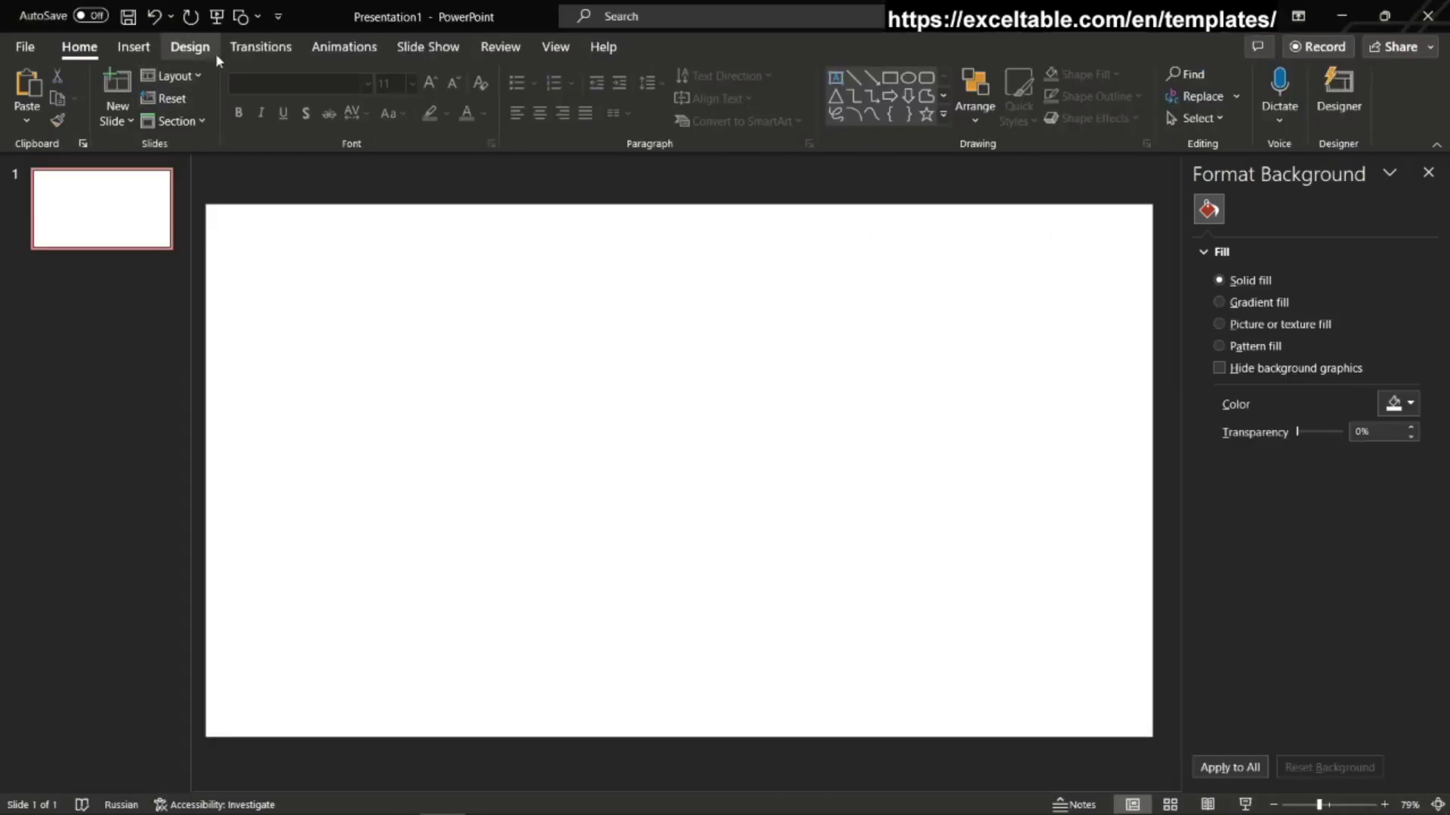
Step: Draw a large rectangle covering most of the blank slide
{"action": "left_click", "coordinate": [134, 47]}
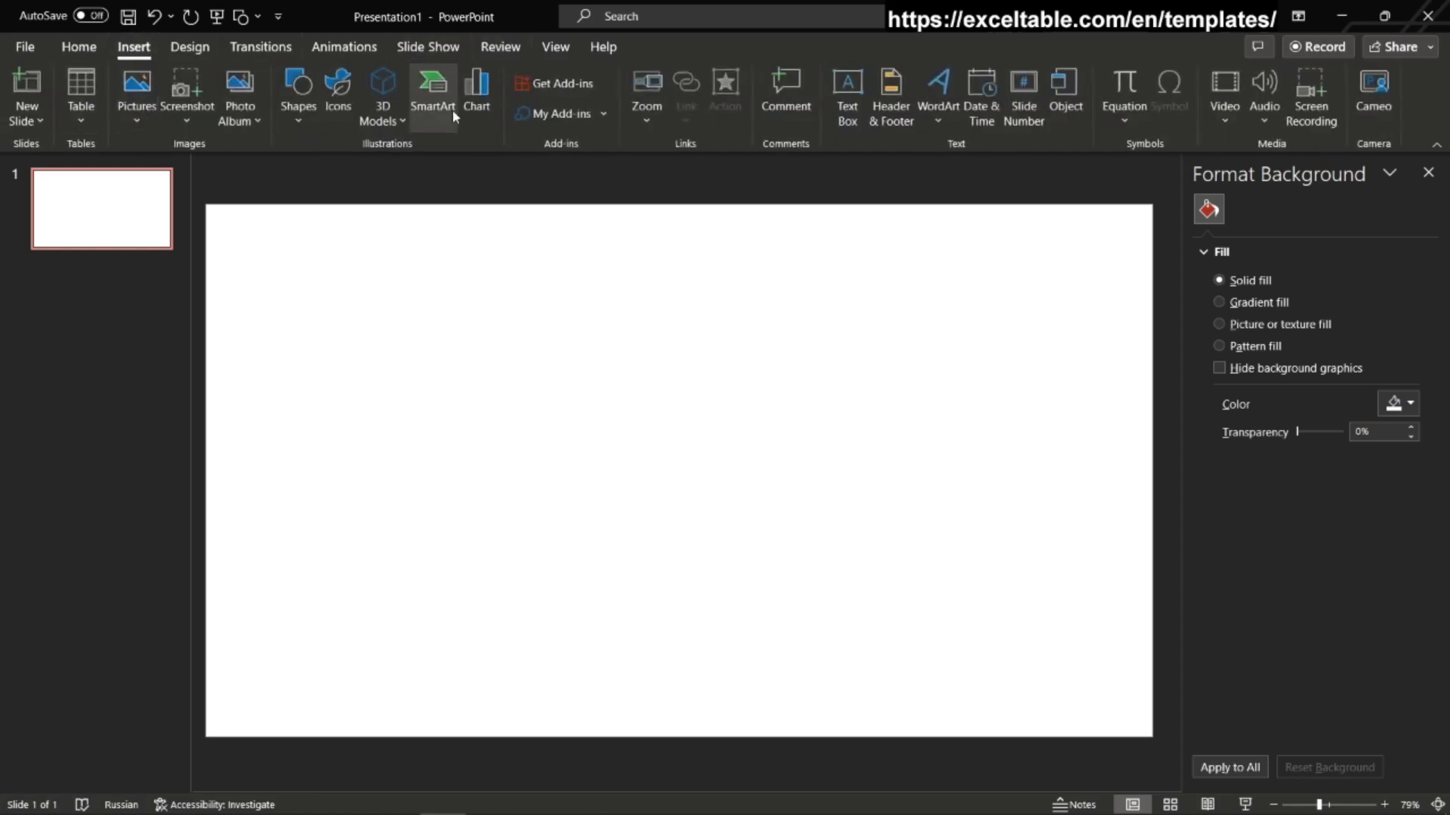
{"action": "left_click", "coordinate": [394, 117]}
{"action": "left_click", "coordinate": [302, 113]}
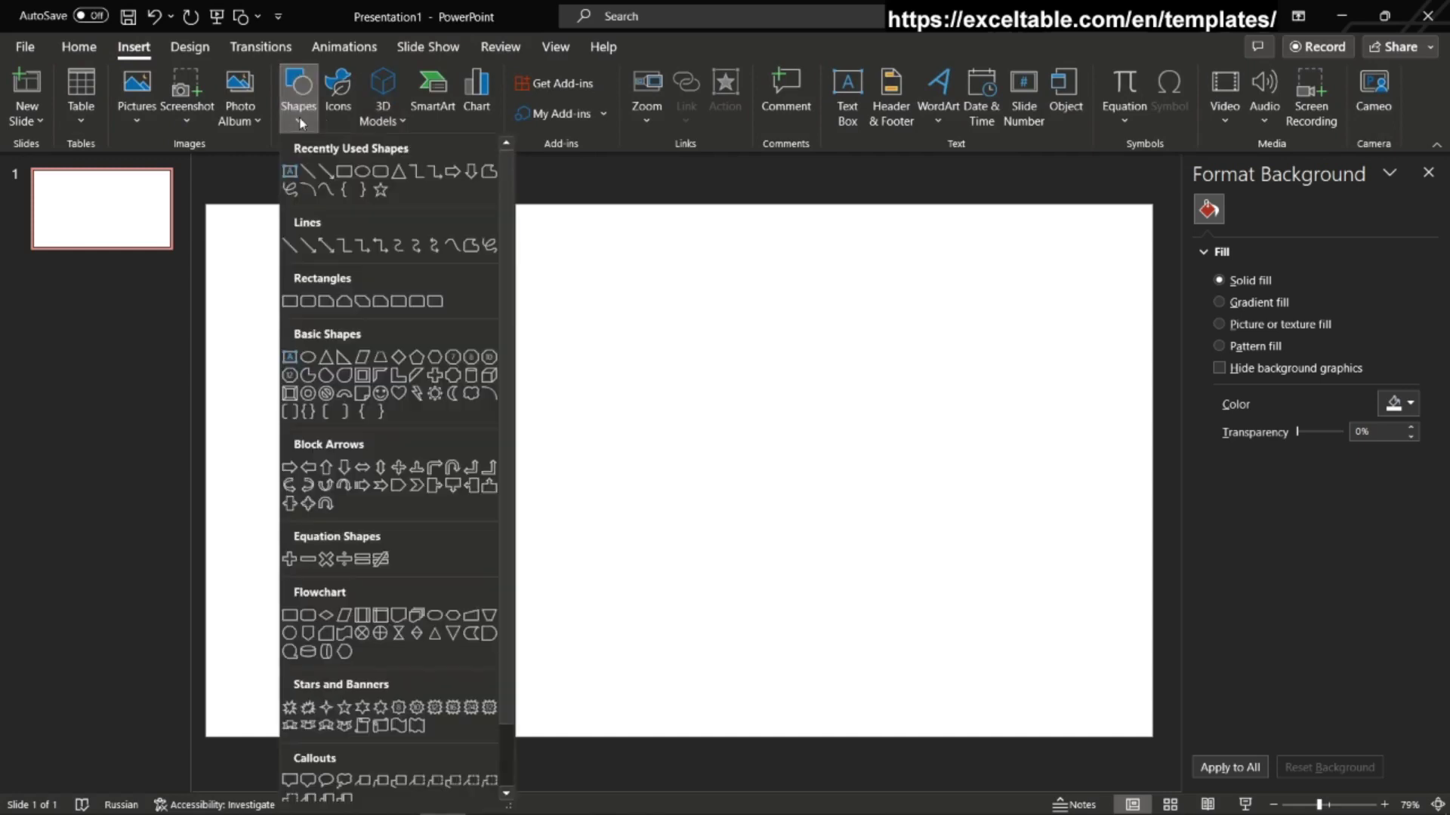
{"action": "left_click", "coordinate": [345, 172]}
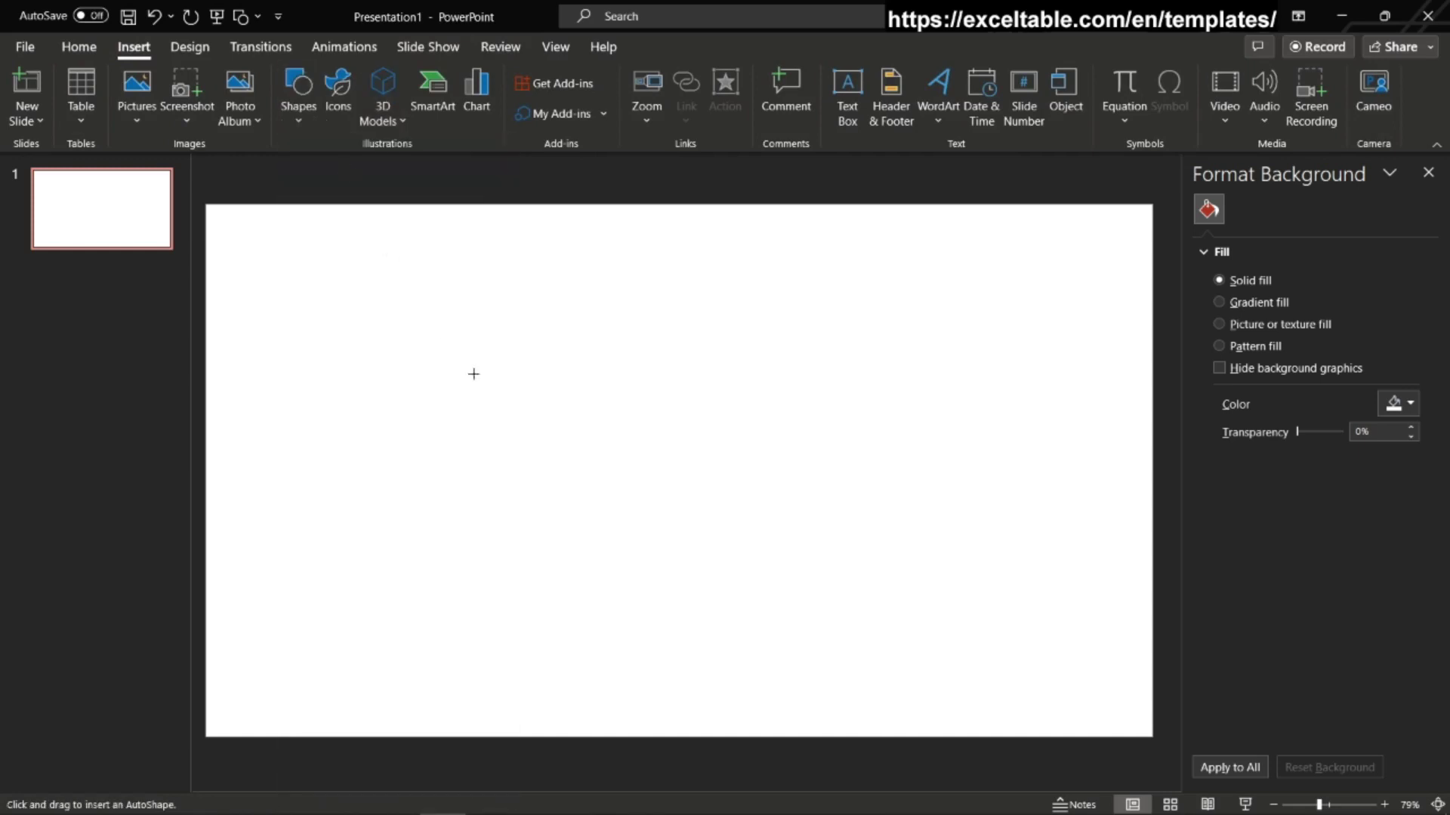
{"action": "left_click_drag", "start_coordinate": [364, 307], "coordinate": [941, 662]}
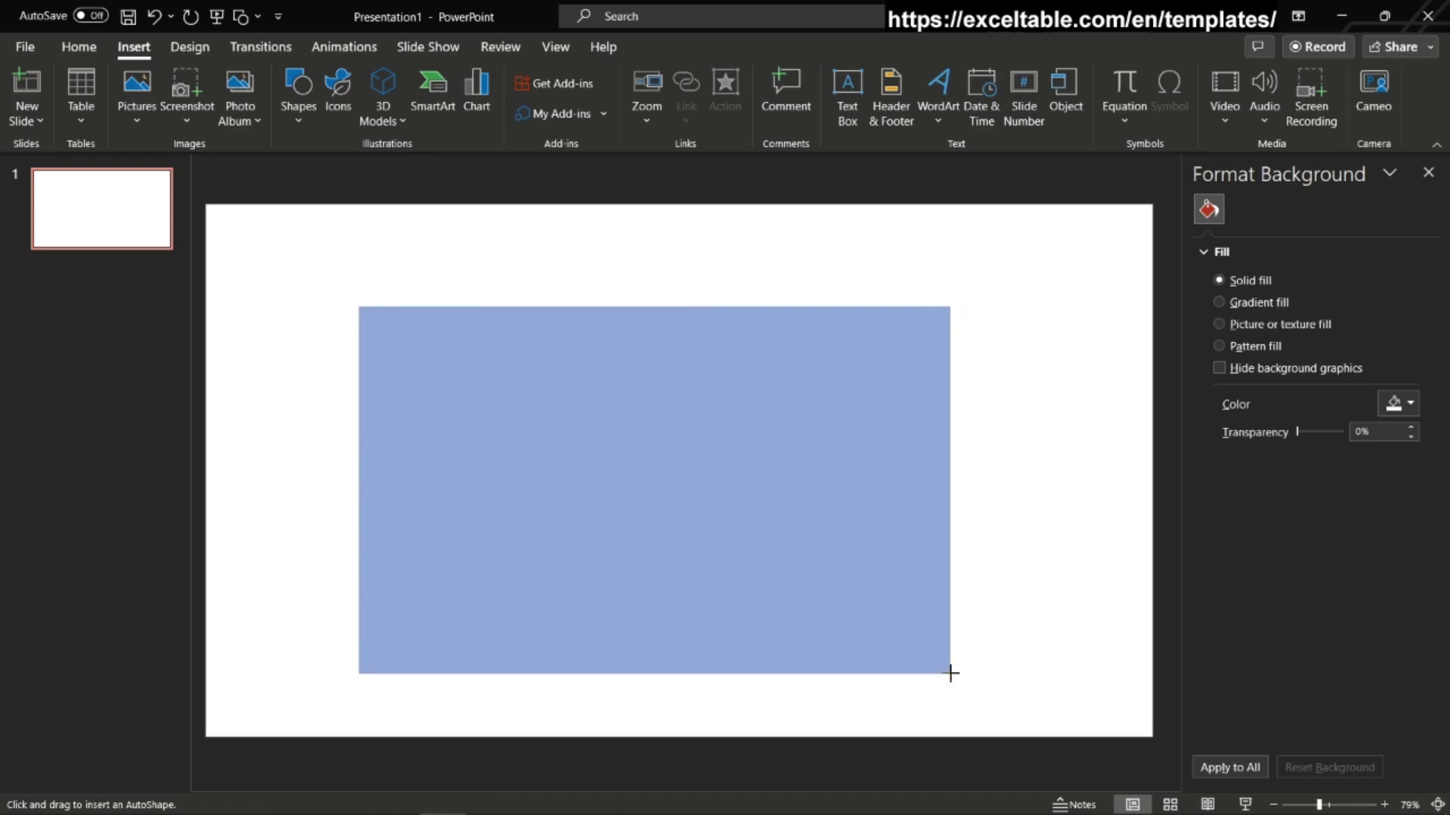
{"action": "left_click_drag", "start_coordinate": [941, 662], "coordinate": [950, 673]}
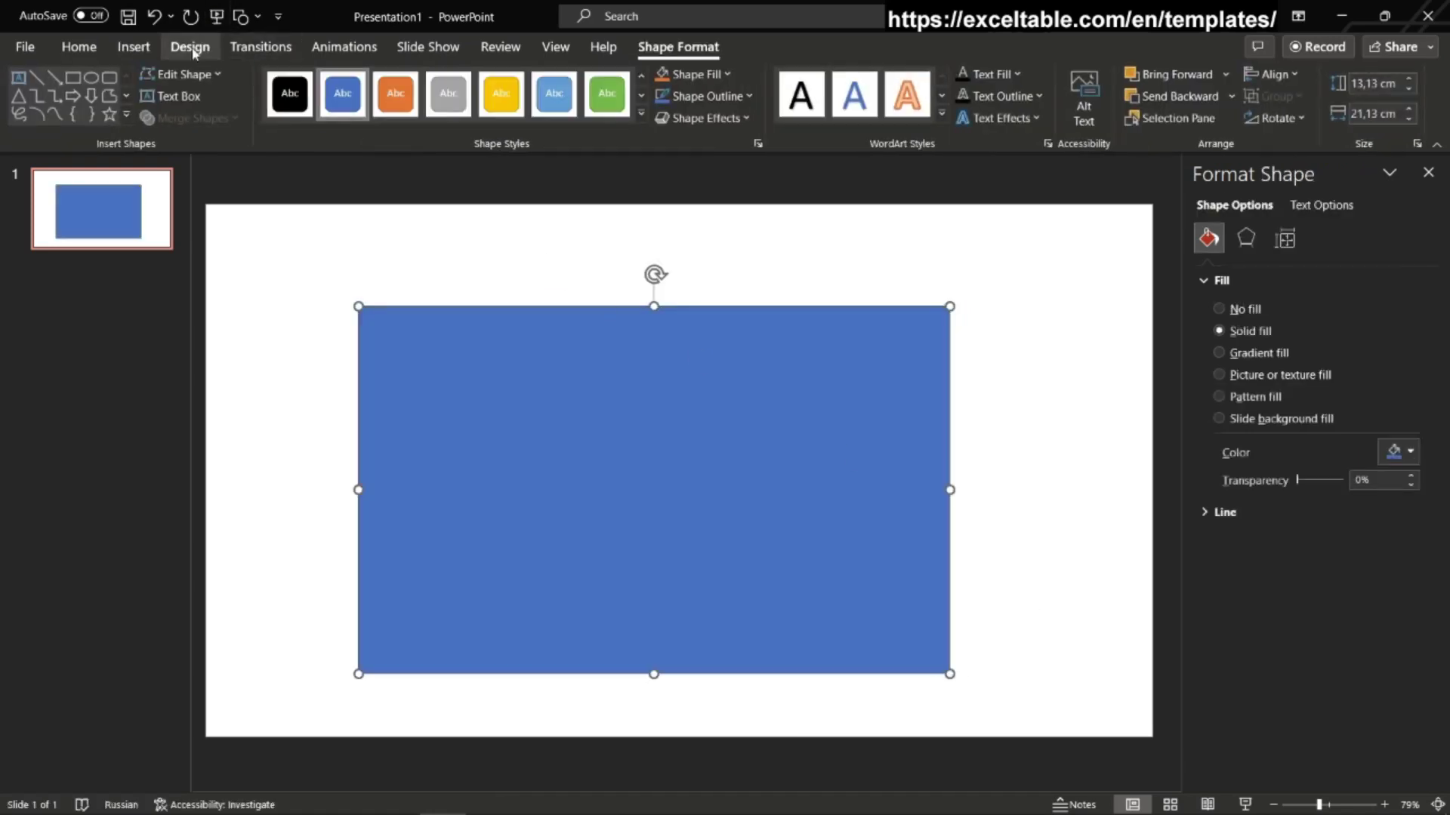
Step: Draw a circle, move it onto the rectangle's centre and resize it to 4.36 cm
{"action": "left_click", "coordinate": [90, 77]}
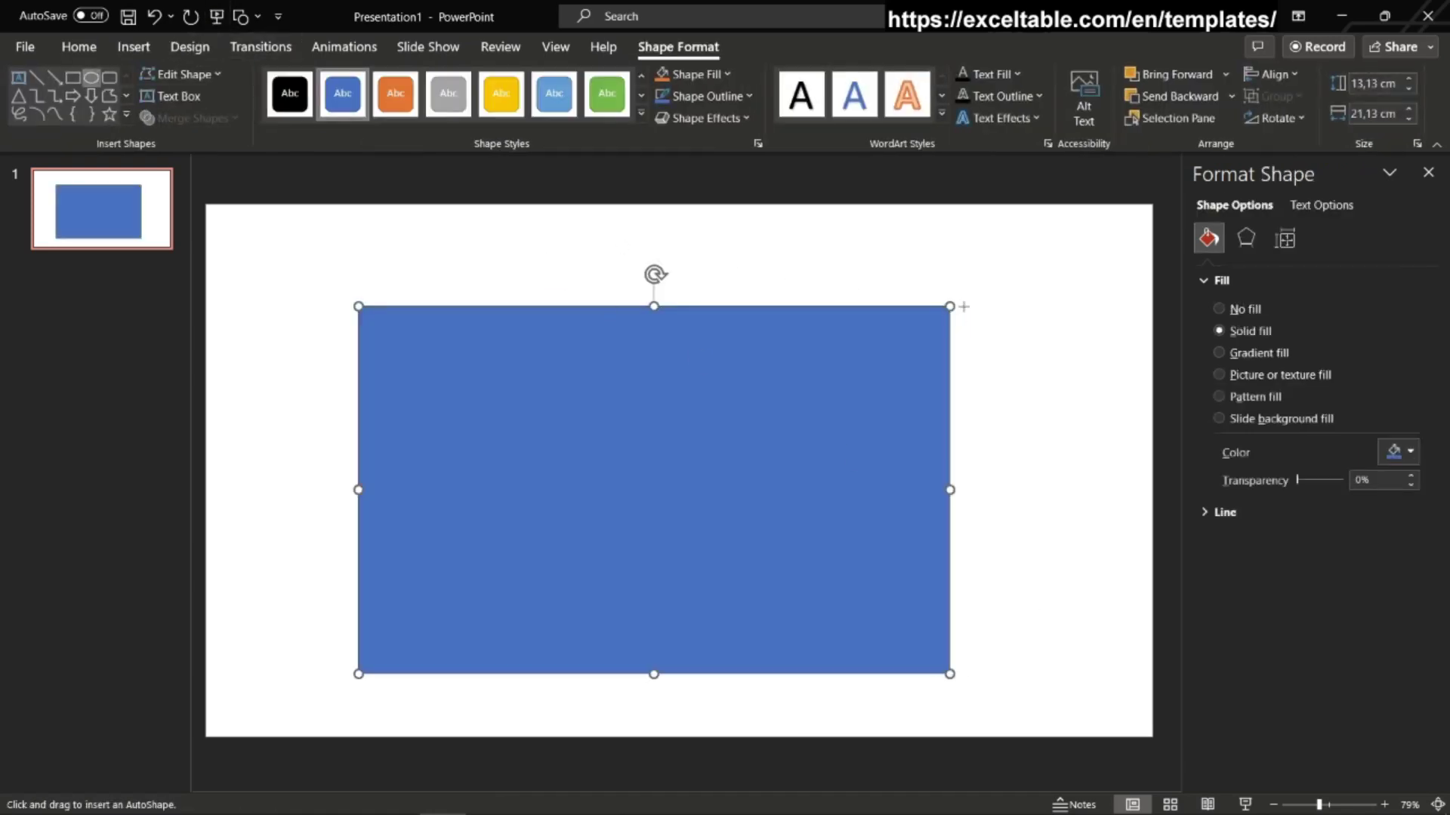
{"action": "left_click_drag", "start_coordinate": [964, 239], "coordinate": [1087, 385]}
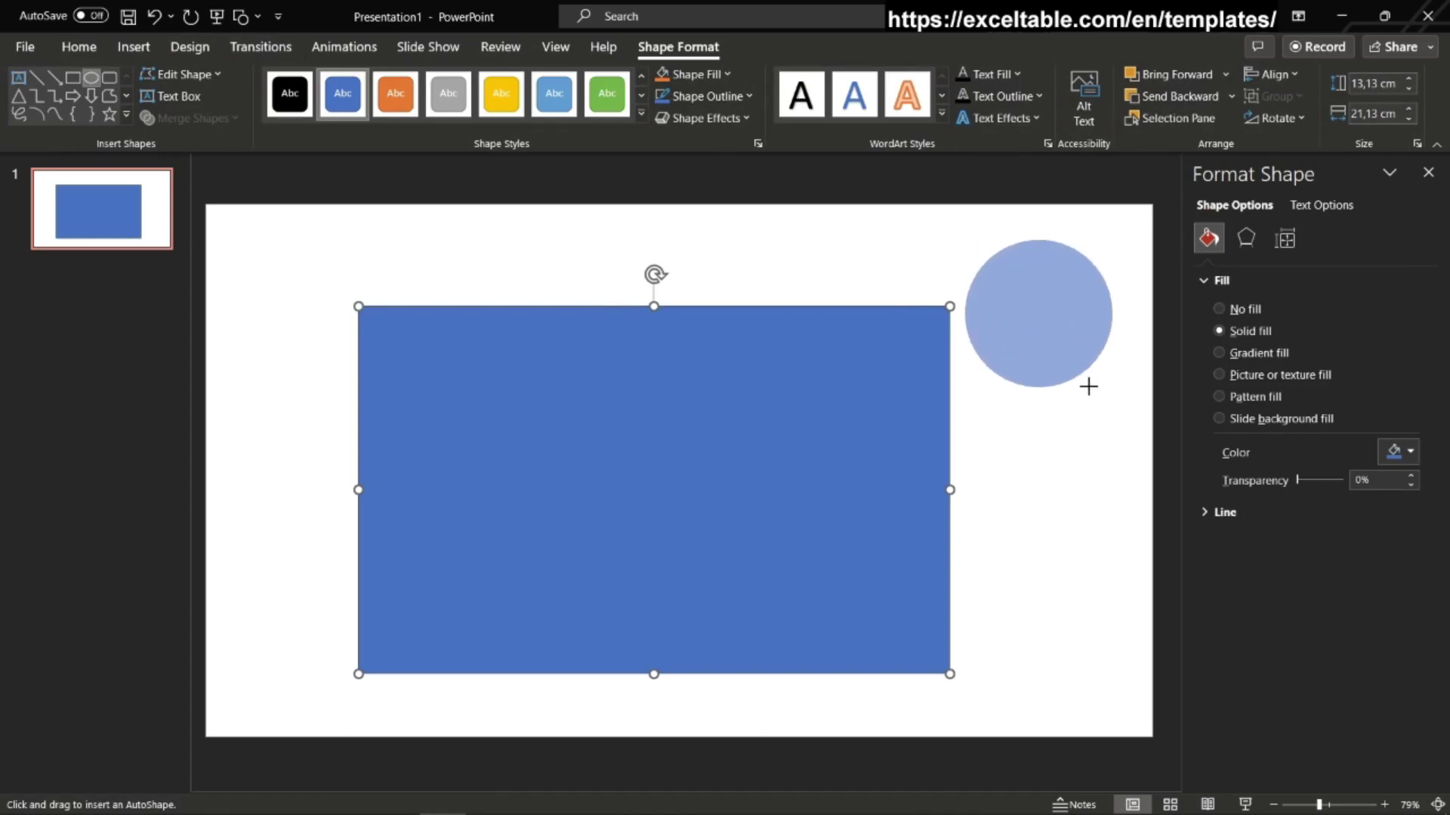
{"action": "mouse_move", "coordinate": [1069, 328]}
{"action": "left_mouse_down"}
{"action": "mouse_move", "coordinate": [657, 450]}
{"action": "mouse_move", "coordinate": [690, 446]}
{"action": "left_mouse_up"}
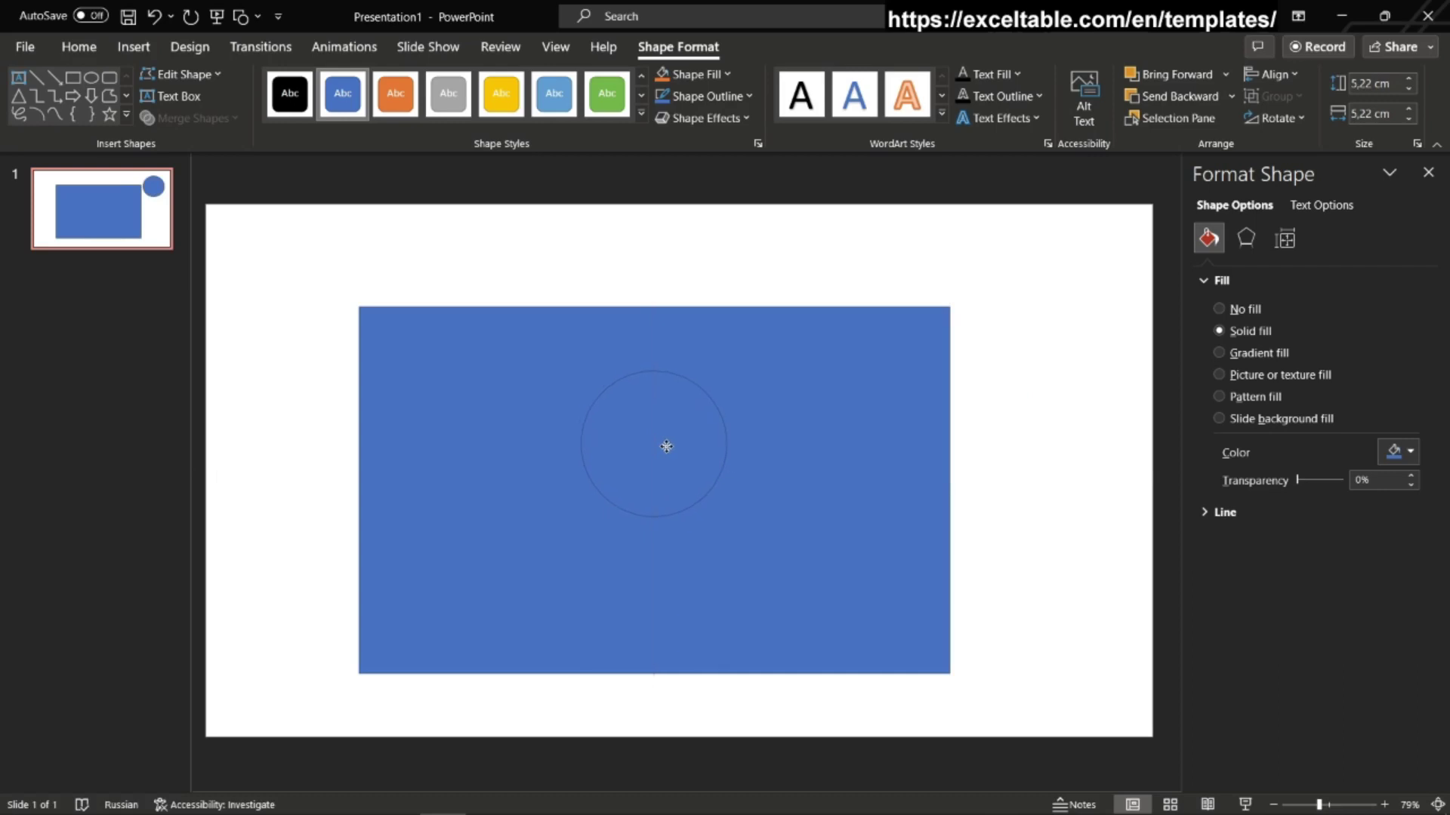
{"action": "left_click_drag", "start_coordinate": [670, 446], "coordinate": [670, 447]}
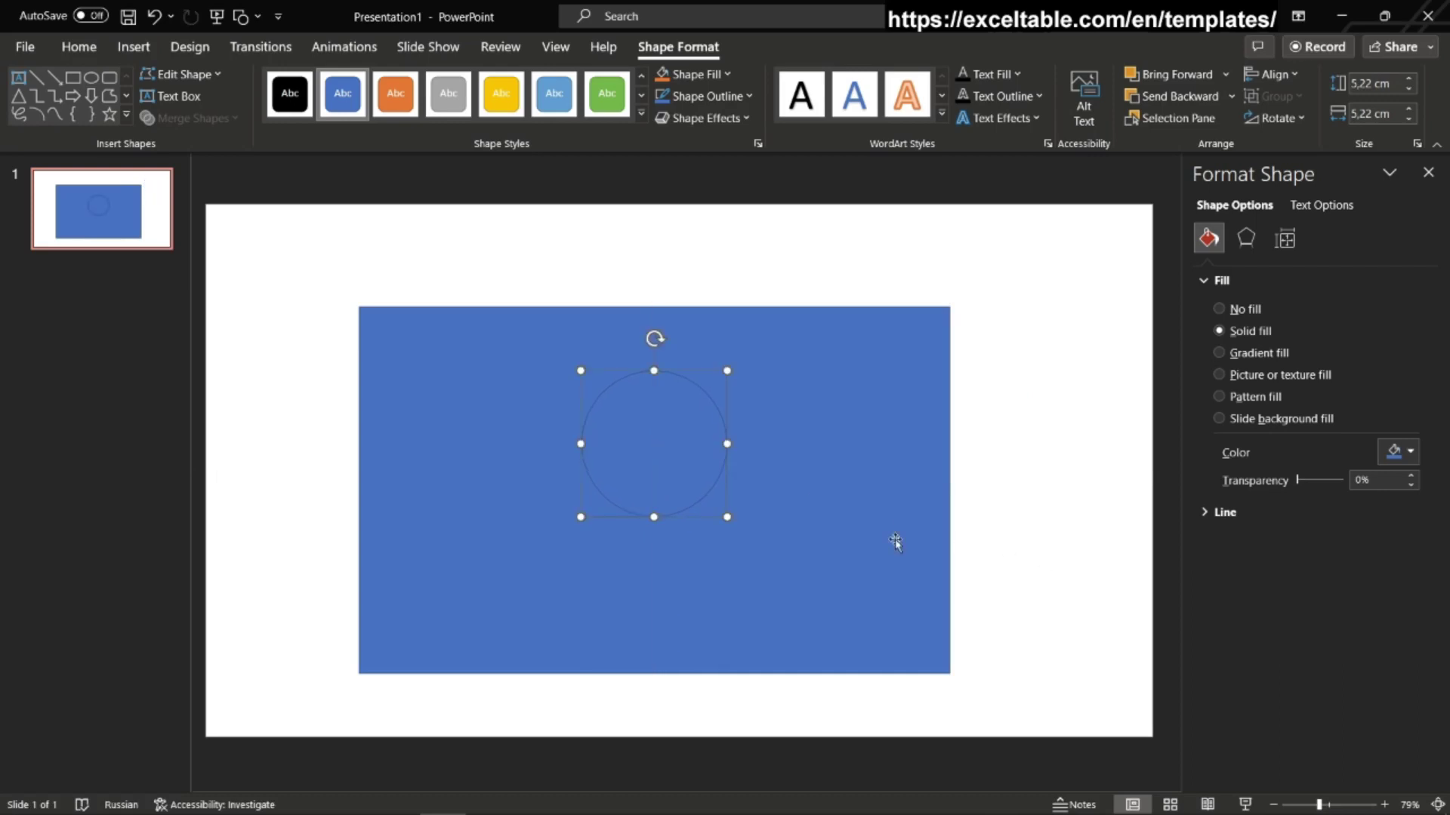
{"action": "left_click_drag", "start_coordinate": [725, 516], "coordinate": [703, 480]}
{"action": "left_click_drag", "start_coordinate": [657, 431], "coordinate": [681, 434]}
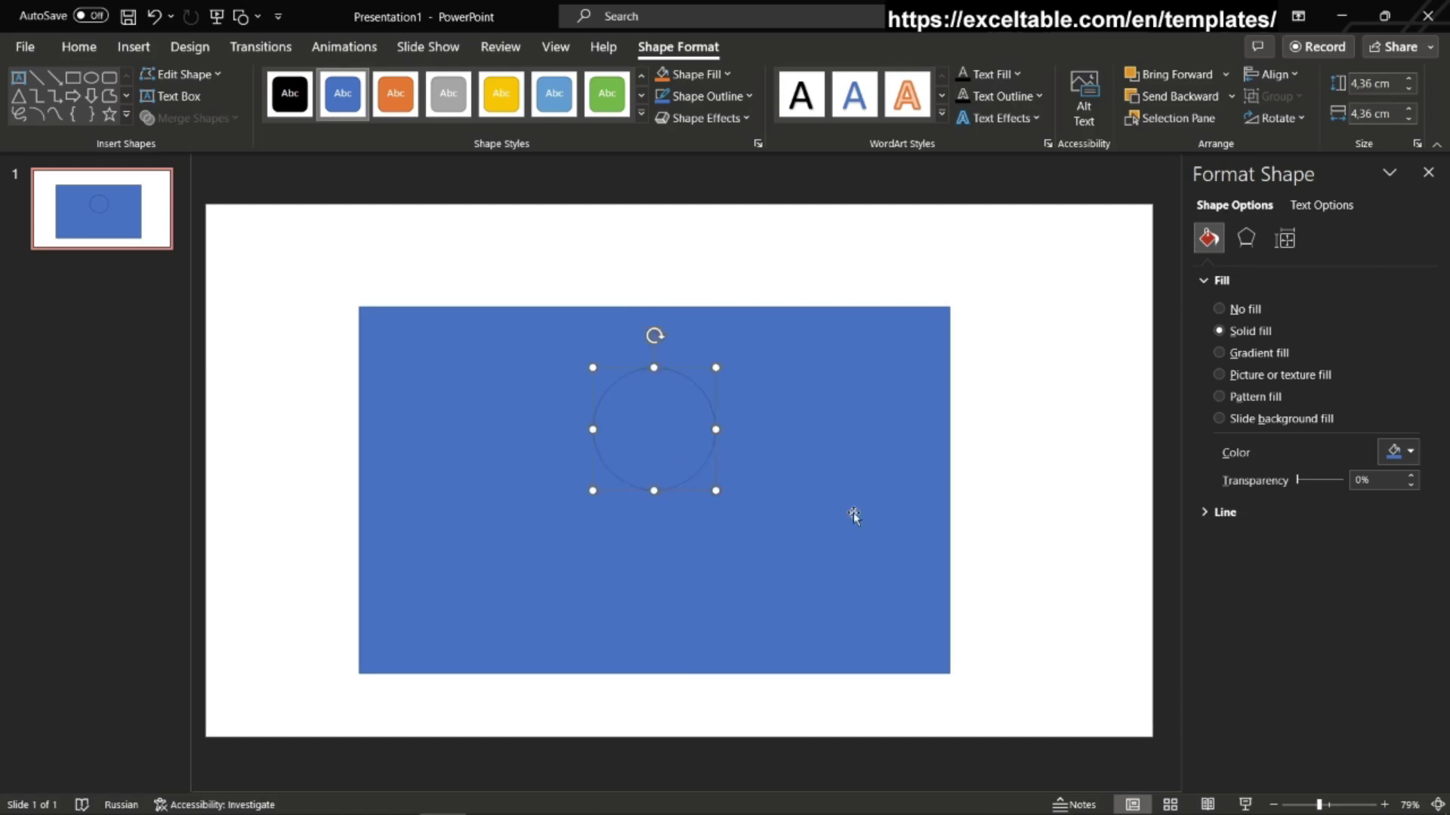
Step: Combine the rectangle and circle into a cut-out, apply a navy radial gradient, and copy it
{"action": "left_click", "coordinate": [845, 435], "text": "shift"}
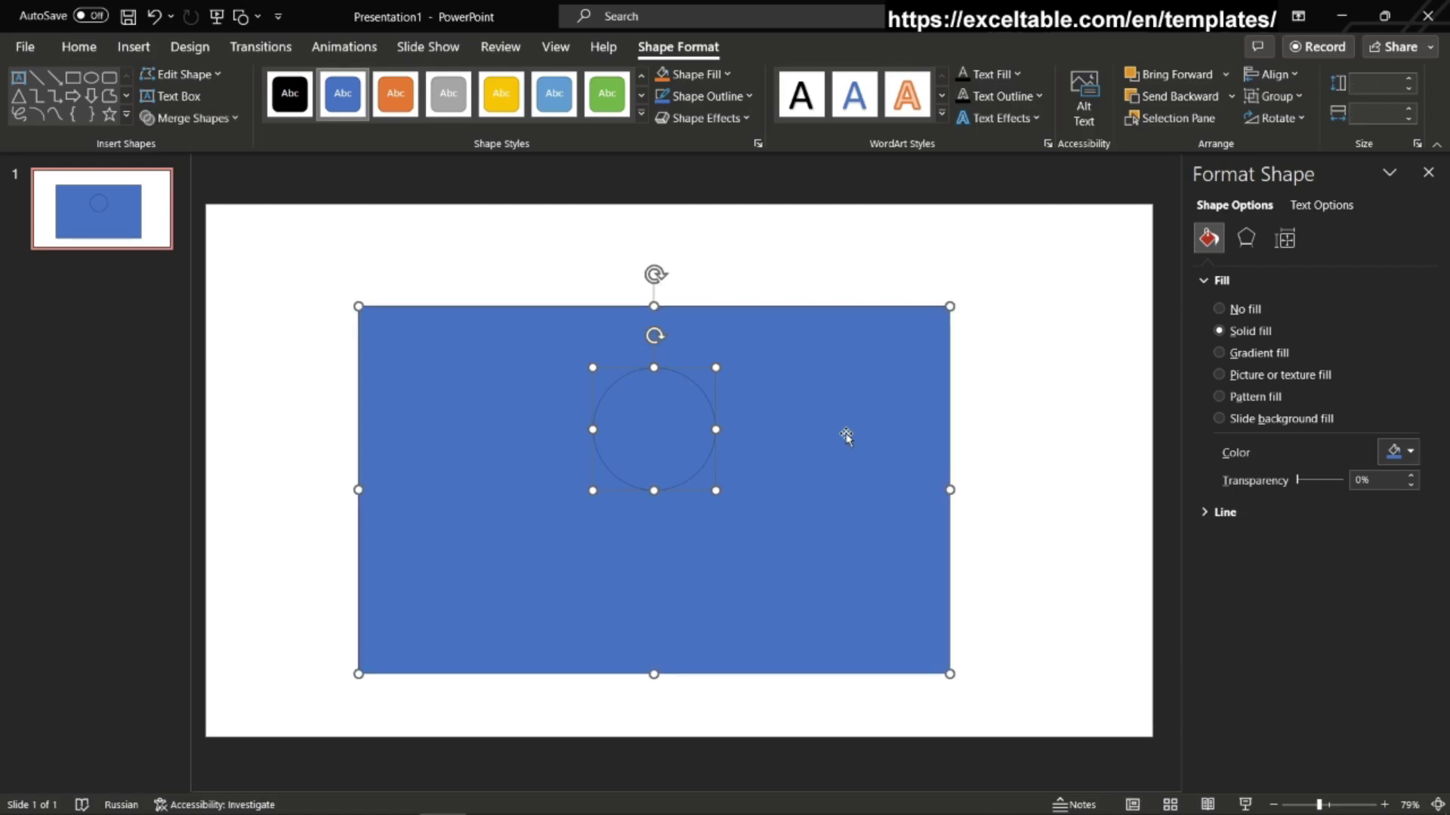
{"action": "left_click", "coordinate": [201, 120]}
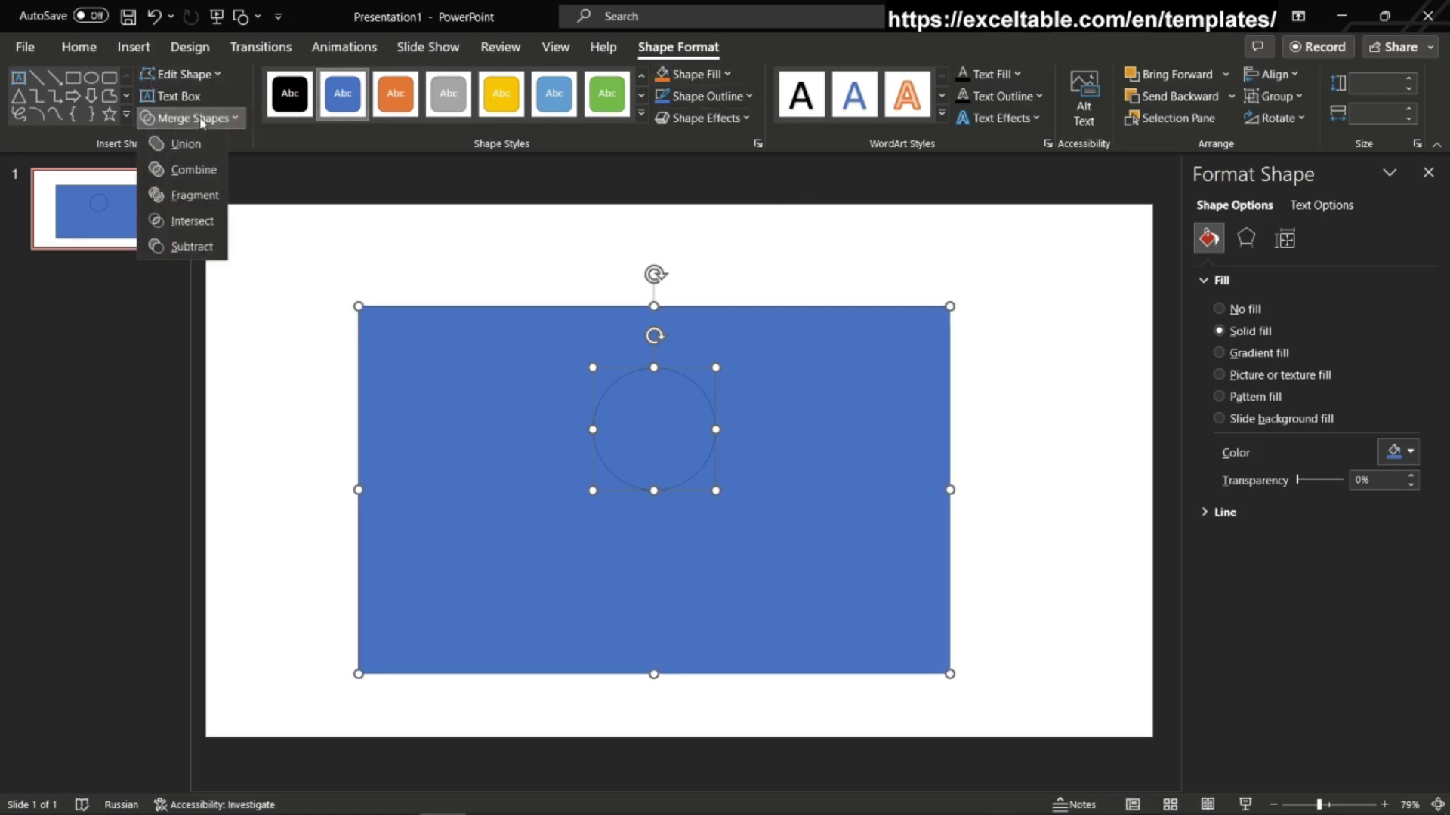
{"action": "left_click", "coordinate": [197, 171]}
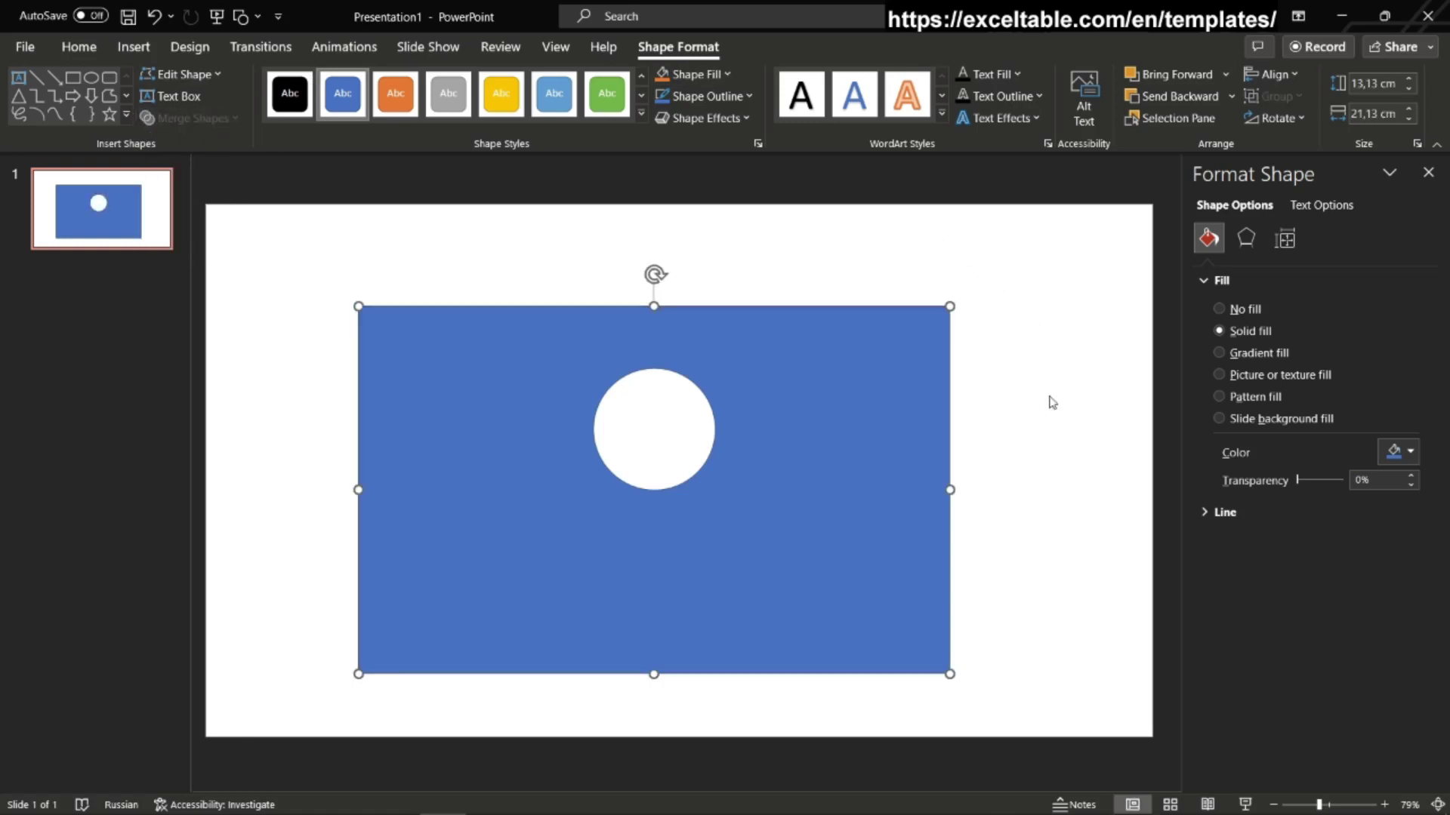
{"action": "left_click", "coordinate": [1219, 352]}
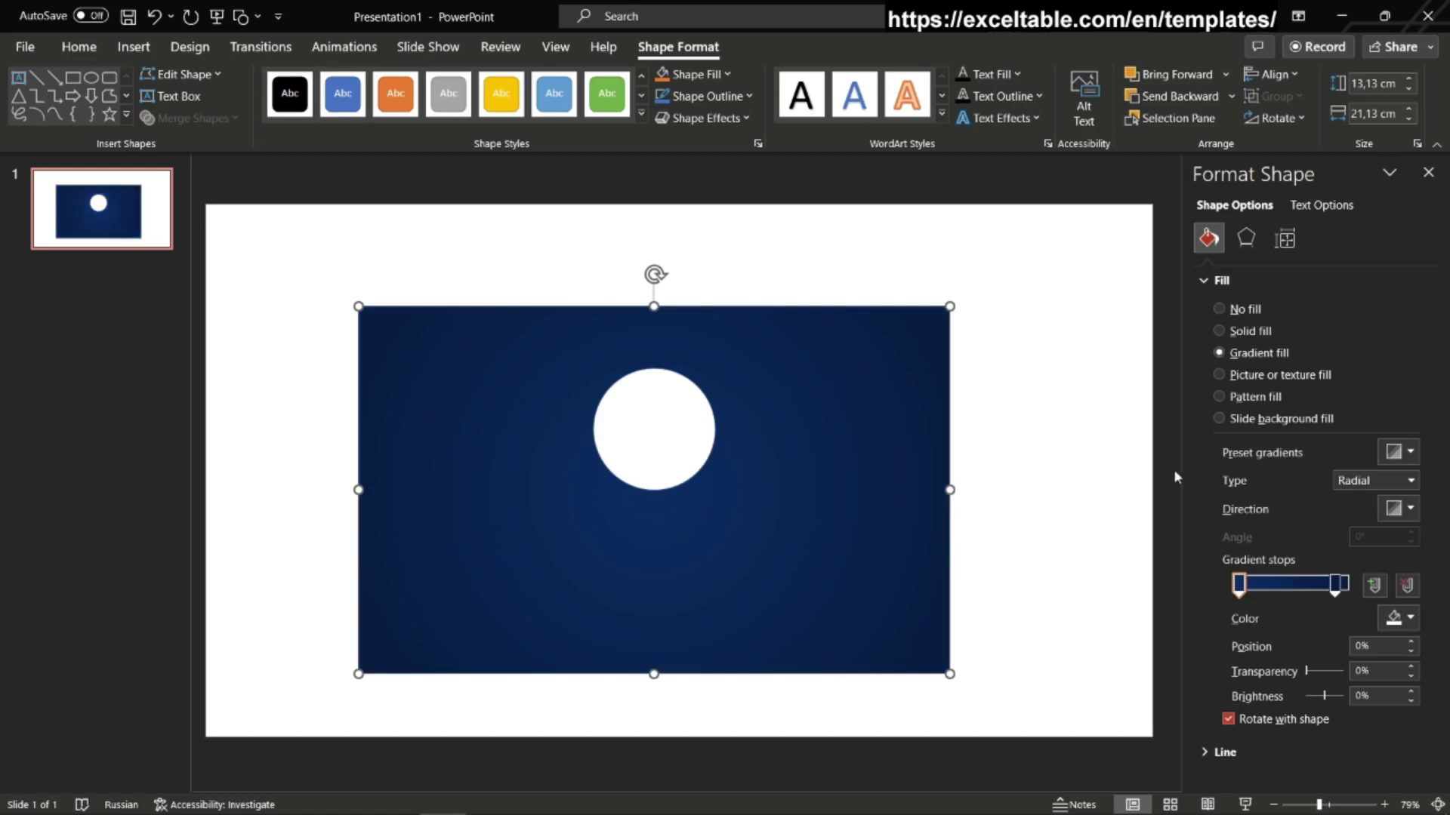
{"action": "right_click", "coordinate": [892, 491]}
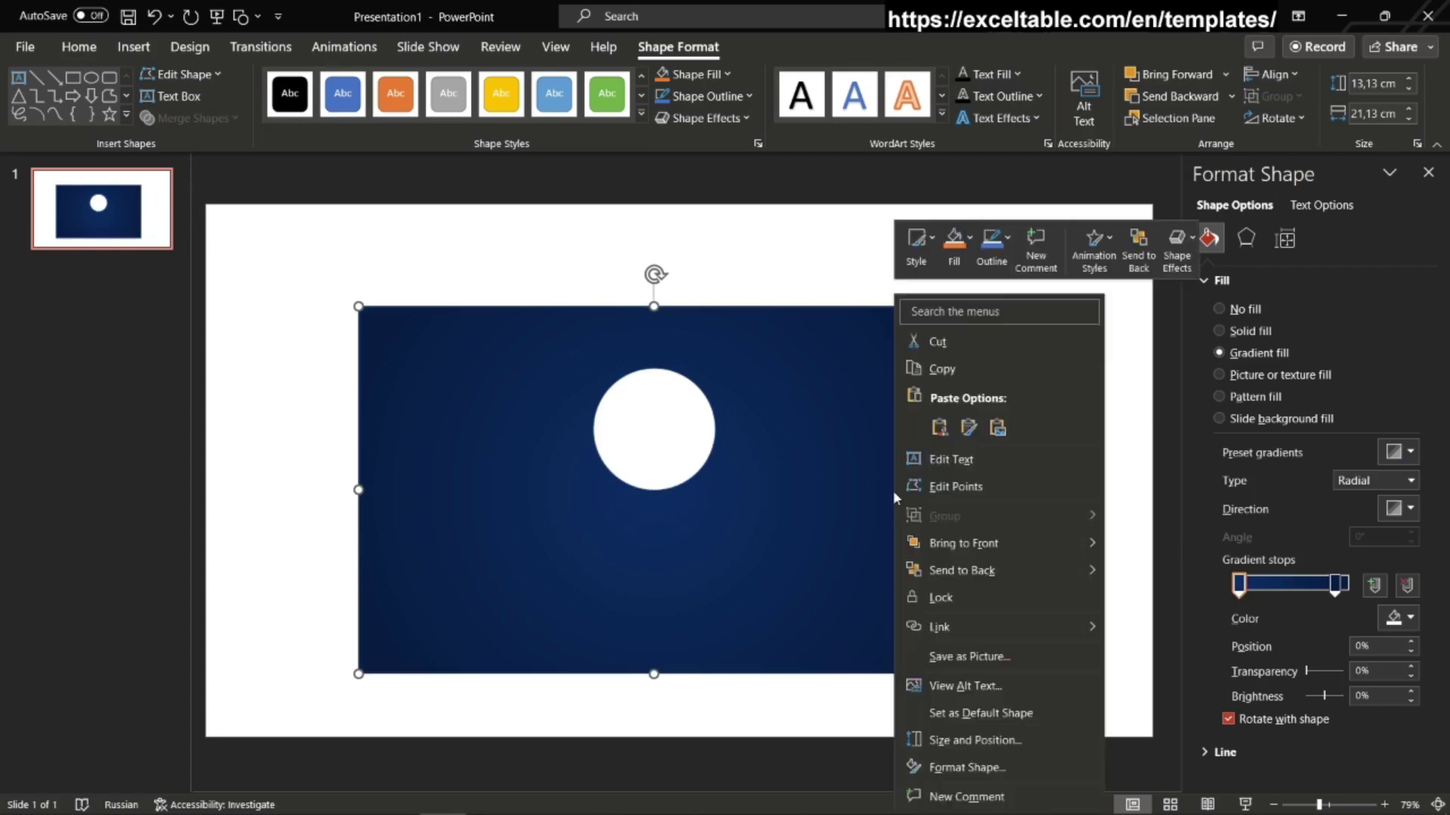
{"action": "left_click", "coordinate": [957, 367]}
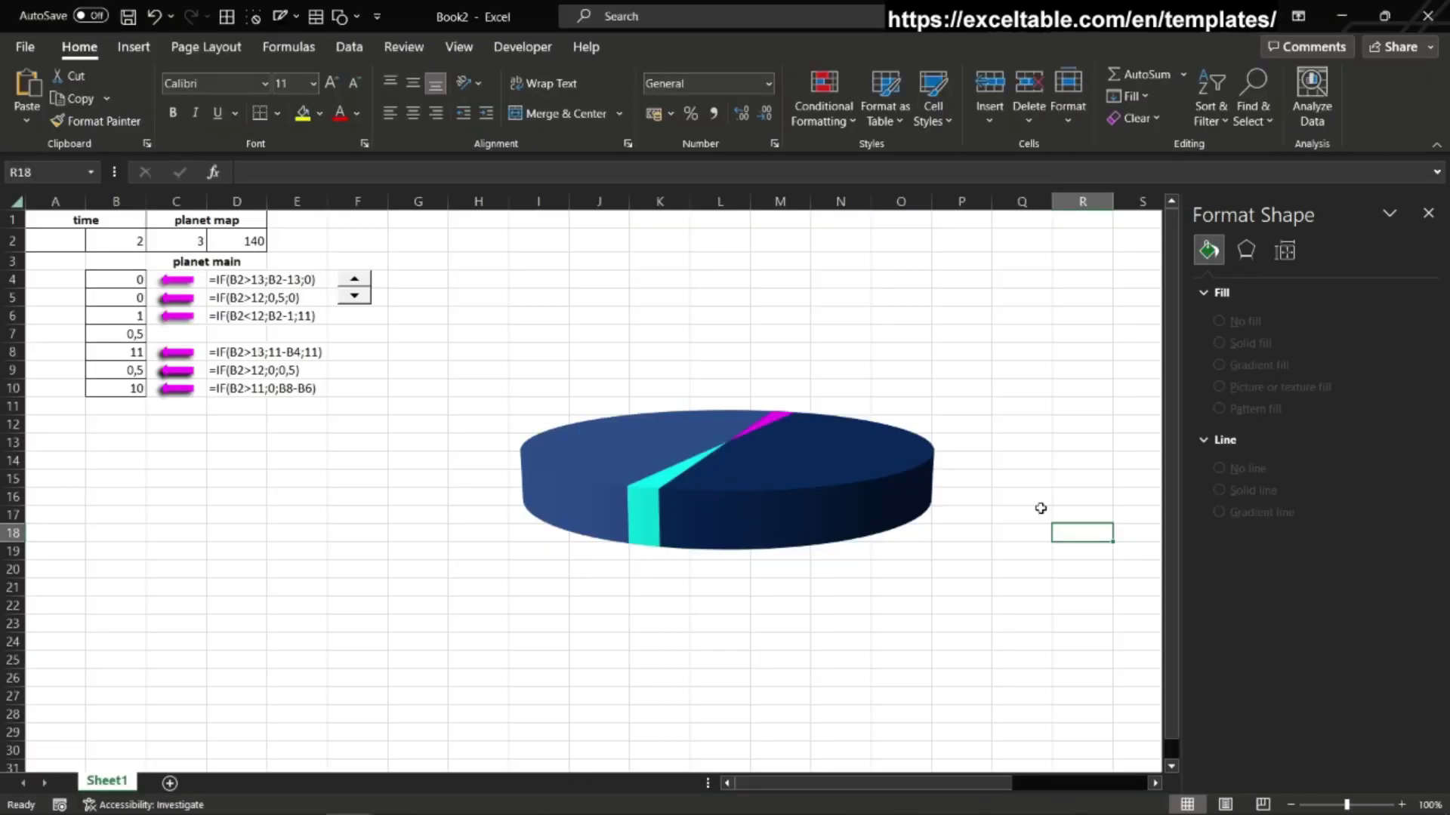
Step: Paste the gradient shape onto a new blank sheet
{"action": "left_click", "coordinate": [376, 533]}
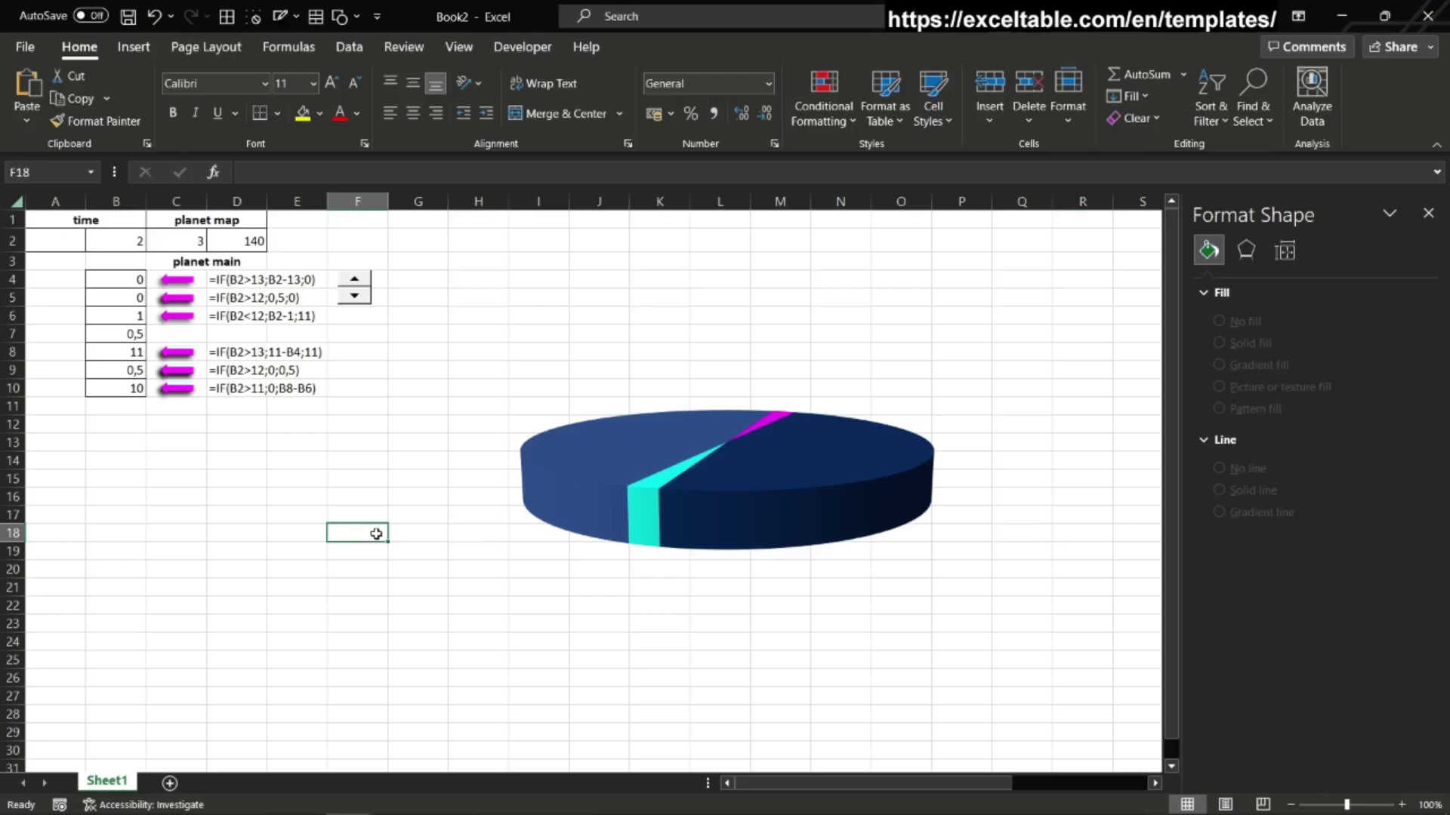
{"action": "left_click", "coordinate": [169, 783]}
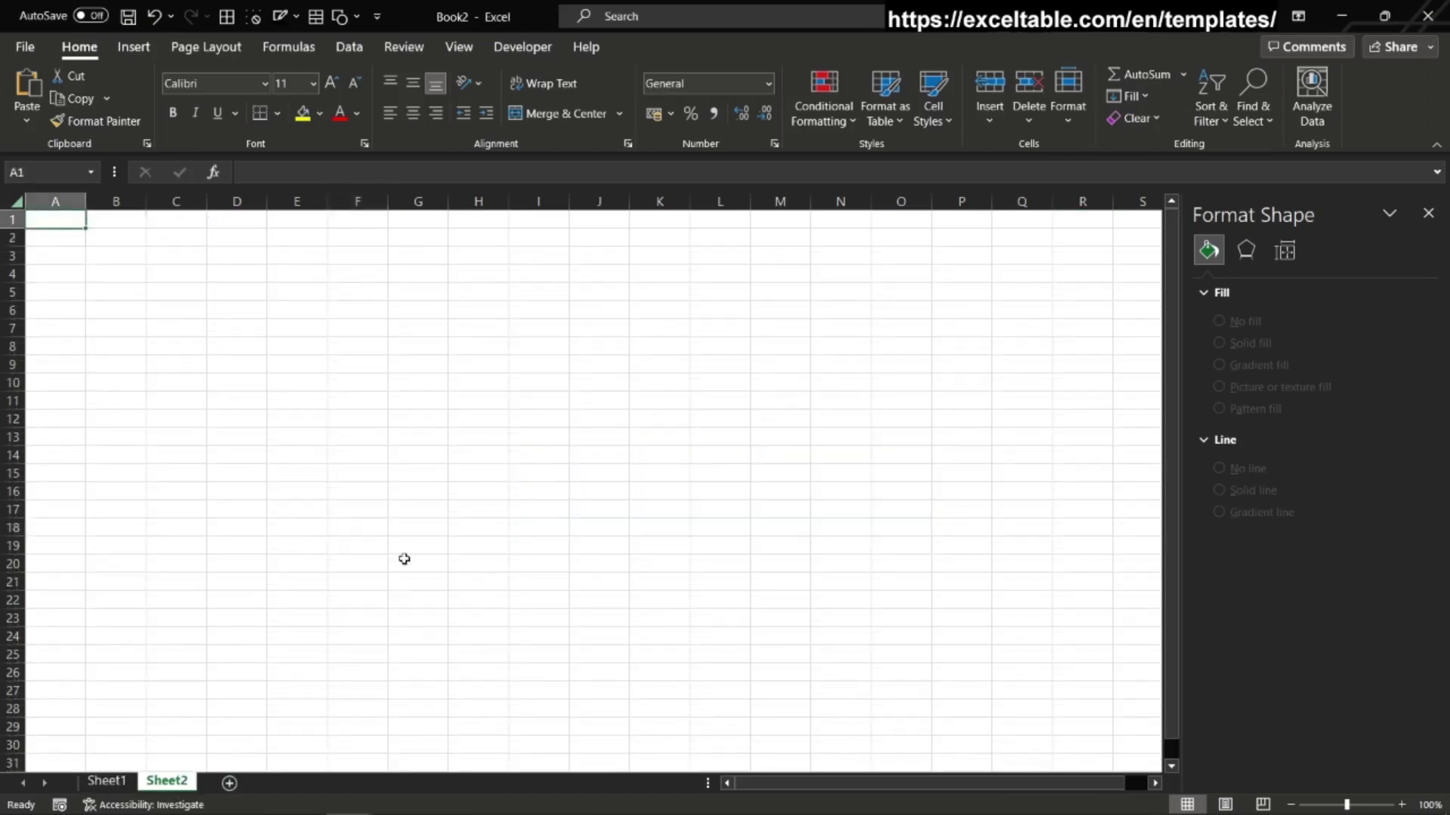
{"action": "key", "text": "ctrl+v"}
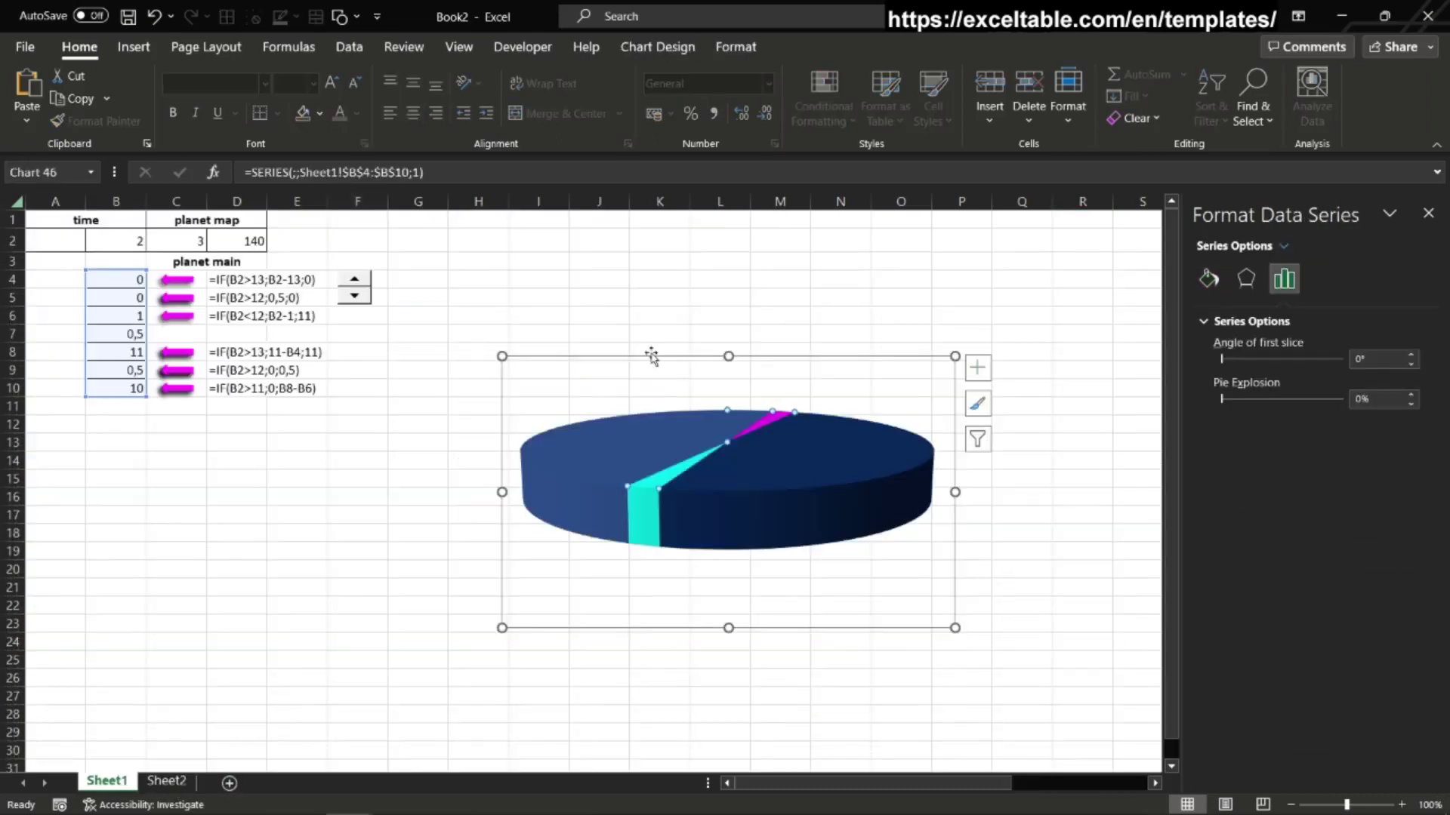
Step: Move the pie chart upper right, paste the world map picture below and enlarge it
{"action": "left_click_drag", "start_coordinate": [649, 352], "coordinate": [851, 219]}
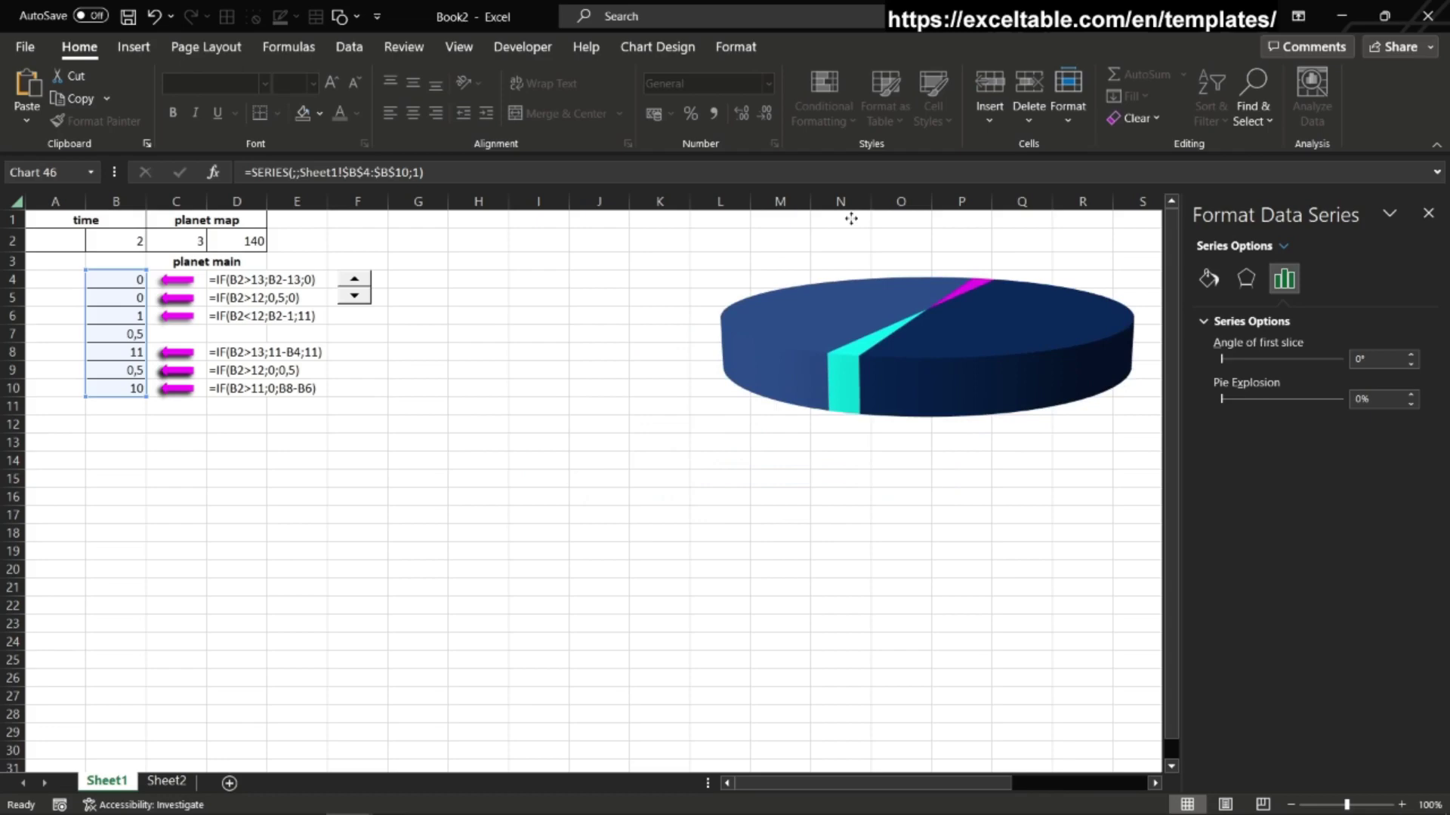
{"action": "left_click", "coordinate": [174, 476]}
{"action": "key", "text": "ctrl+v"}
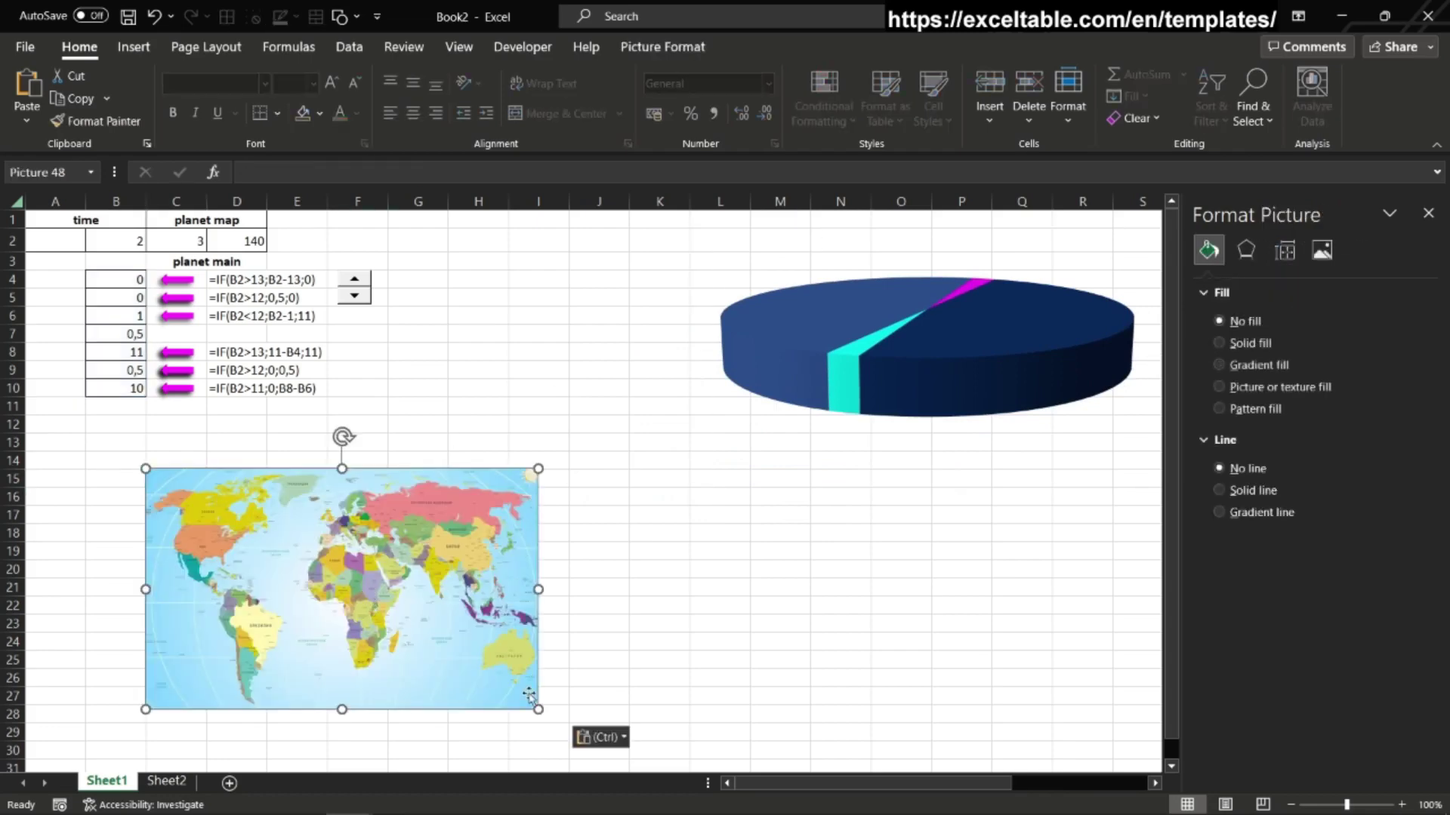
{"action": "left_click_drag", "start_coordinate": [539, 710], "coordinate": [678, 763]}
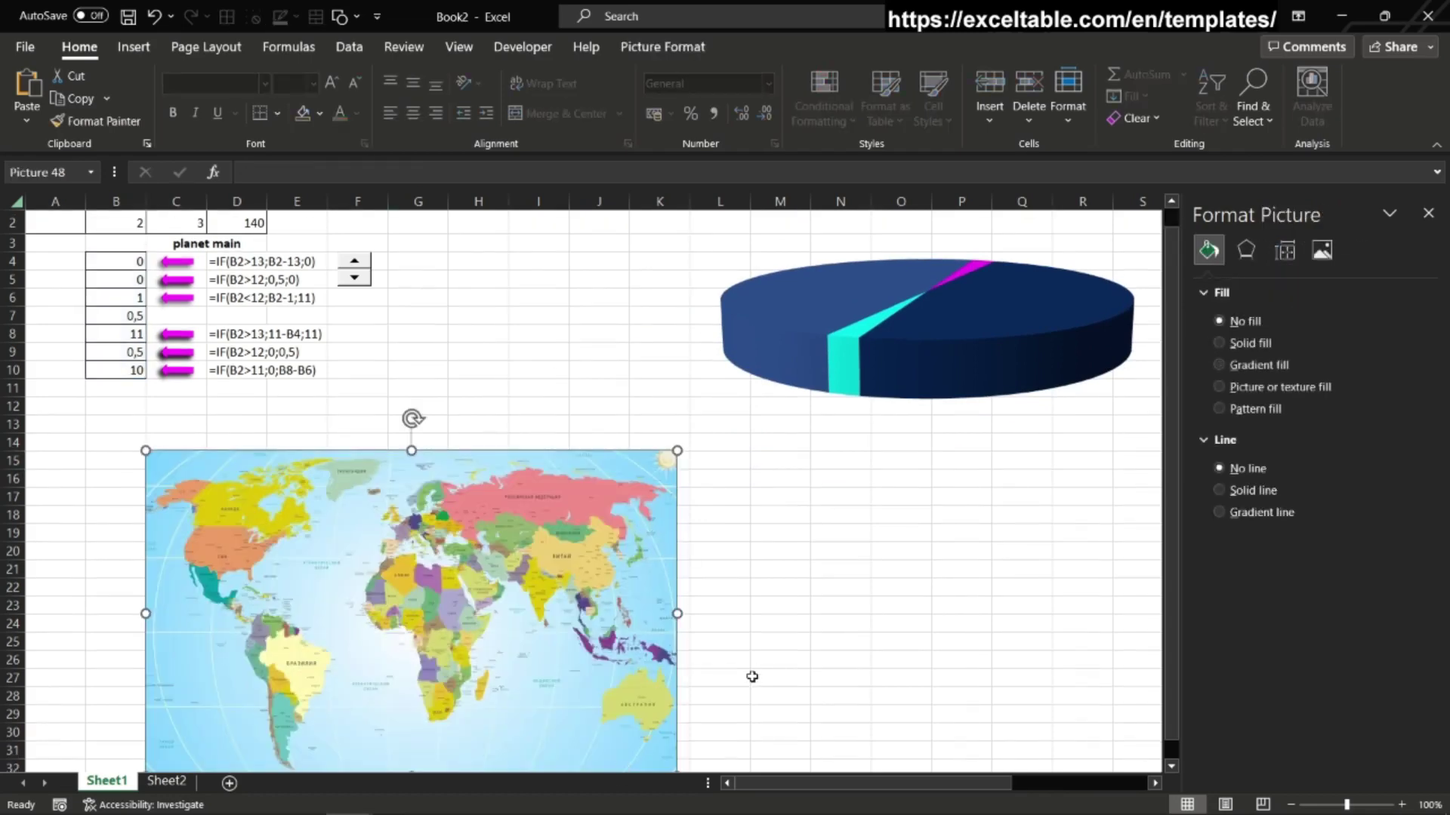
{"action": "scroll", "coordinate": [723, 604], "scroll_direction": "down", "scroll_amount": 4}
{"action": "mouse_move", "coordinate": [682, 558]}
{"action": "left_mouse_down"}
{"action": "mouse_move", "coordinate": [677, 583]}
{"action": "mouse_move", "coordinate": [932, 740]}
{"action": "left_mouse_up"}
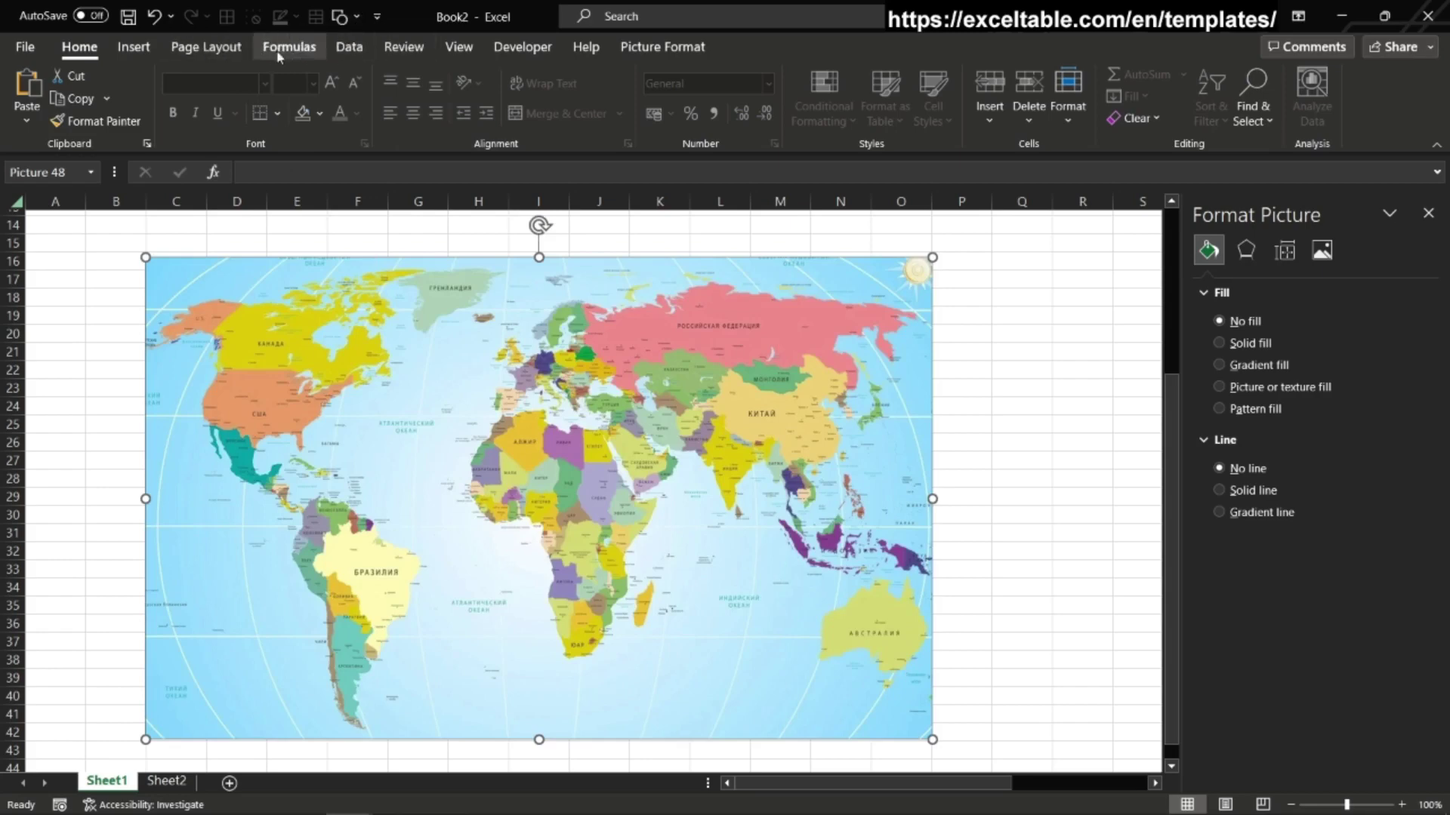
Step: Trace South America's coastline as a closed Freeform shape
{"action": "left_click", "coordinate": [117, 49]}
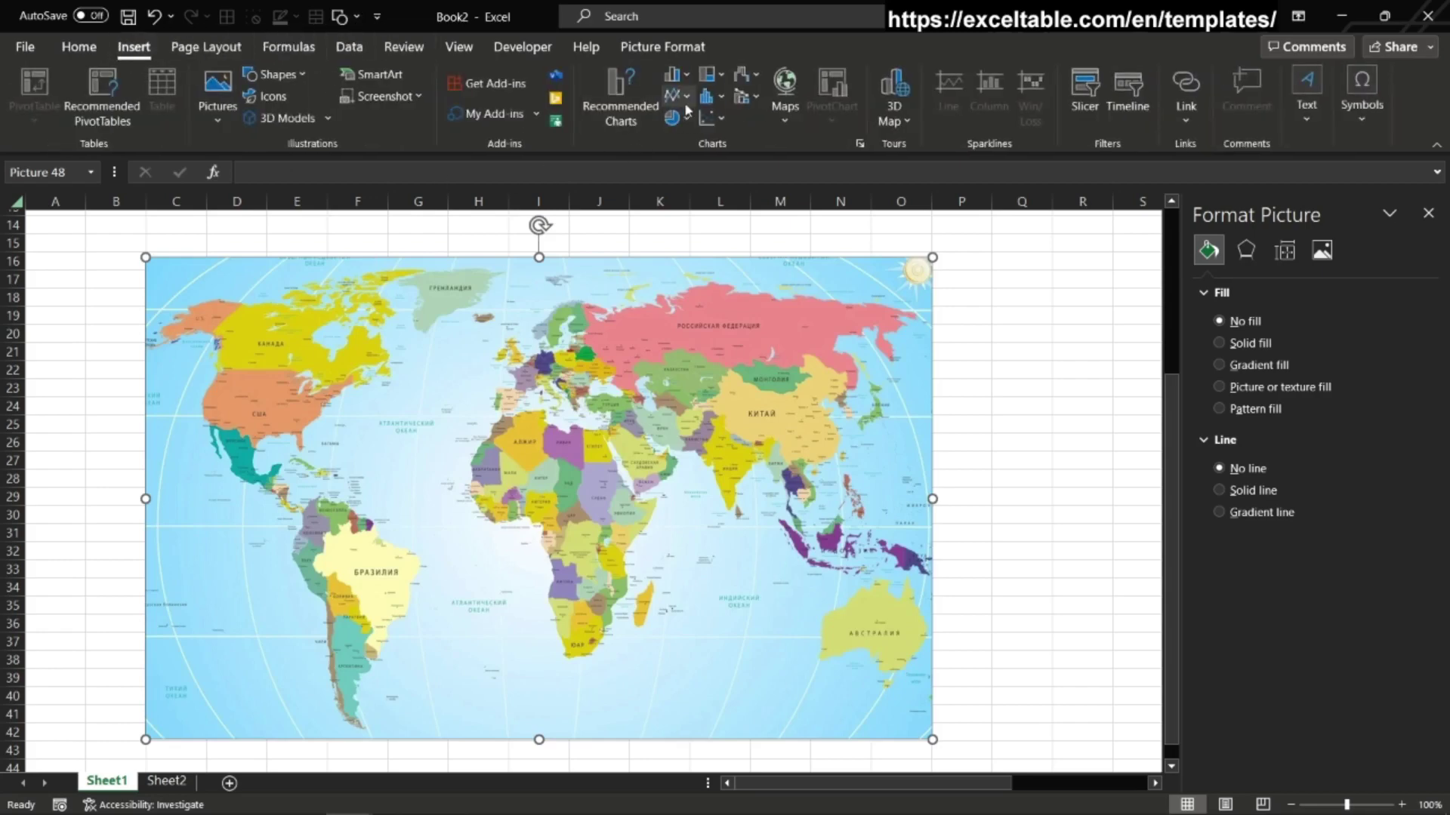
{"action": "left_click", "coordinate": [306, 80]}
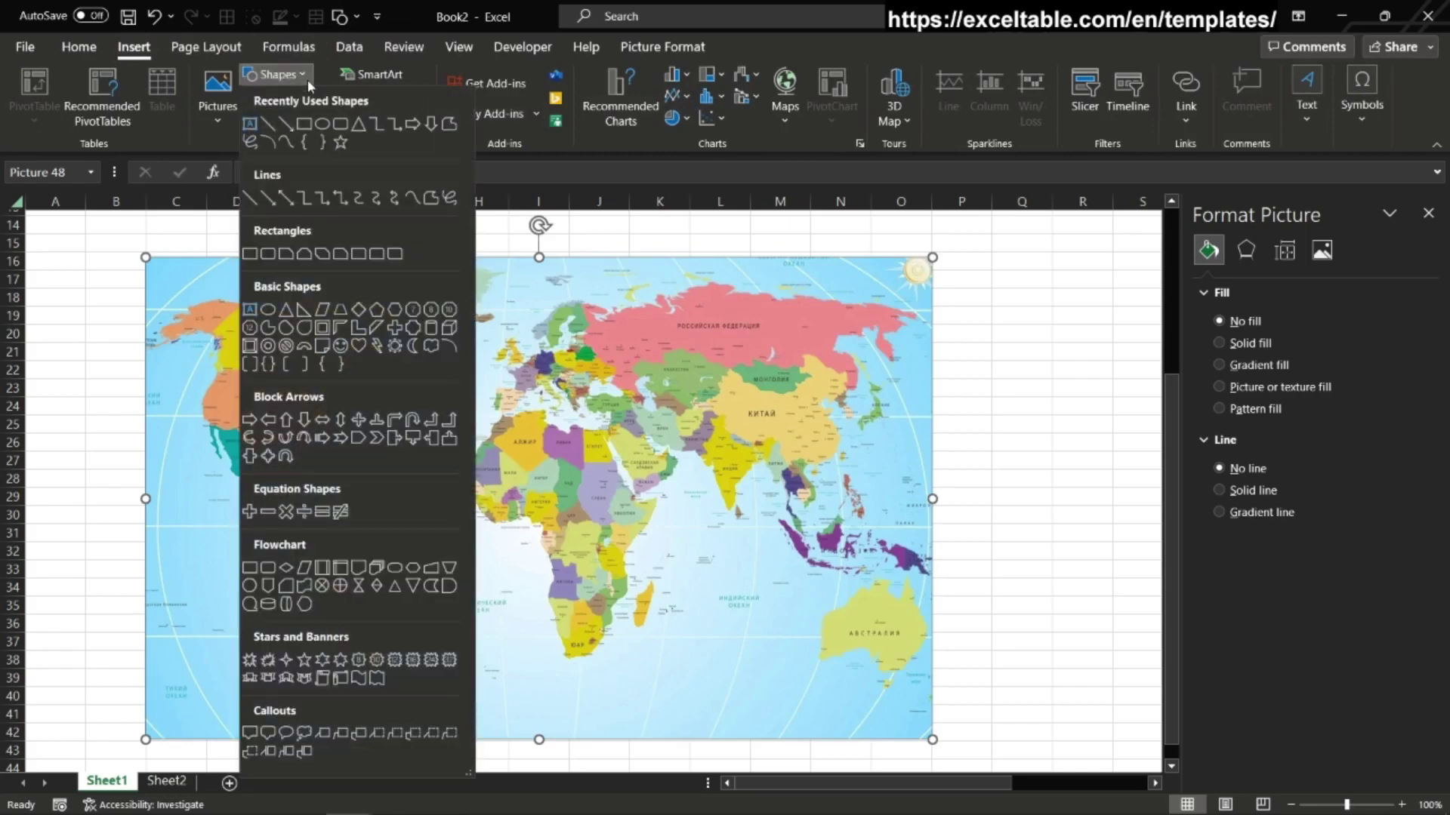
{"action": "left_click", "coordinate": [444, 125]}
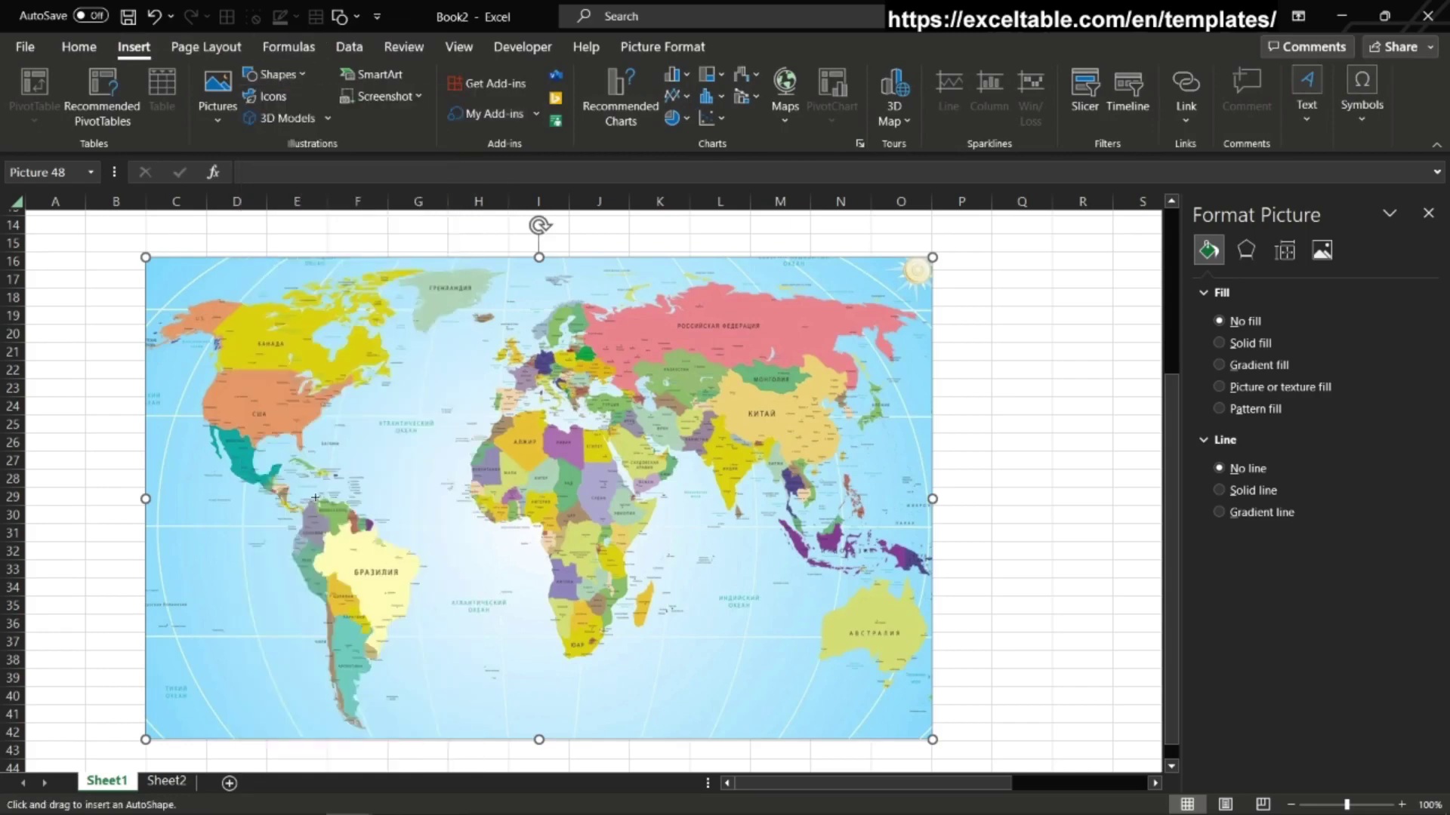
{"action": "left_click_drag", "start_coordinate": [315, 496], "coordinate": [305, 503]}
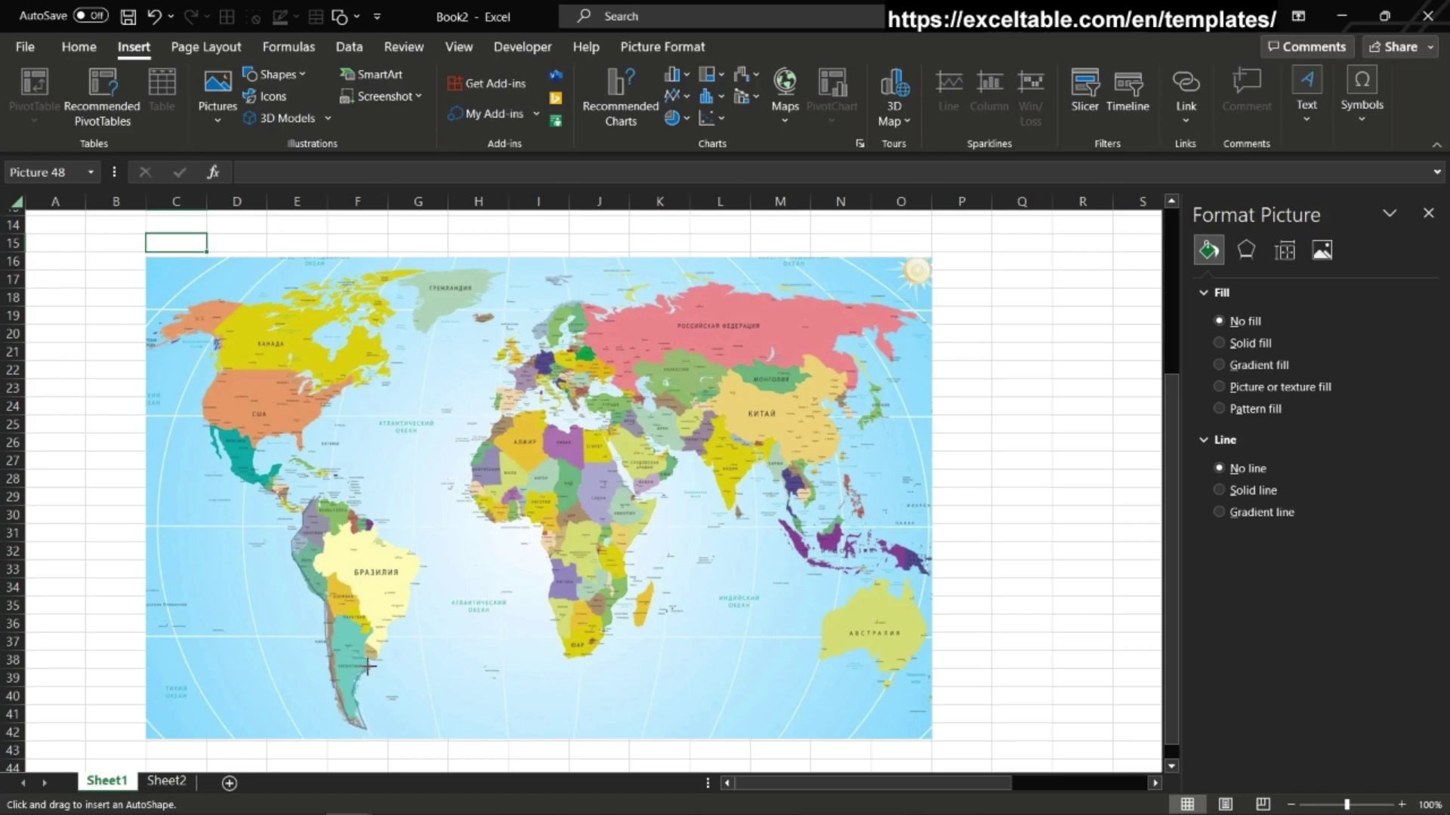
{"action": "mouse_move", "coordinate": [379, 660]}
{"action": "left_mouse_down"}
{"action": "mouse_move", "coordinate": [415, 588]}
{"action": "mouse_move", "coordinate": [340, 497]}
{"action": "left_mouse_up"}
{"action": "left_click_drag", "start_coordinate": [323, 499], "coordinate": [320, 501]}
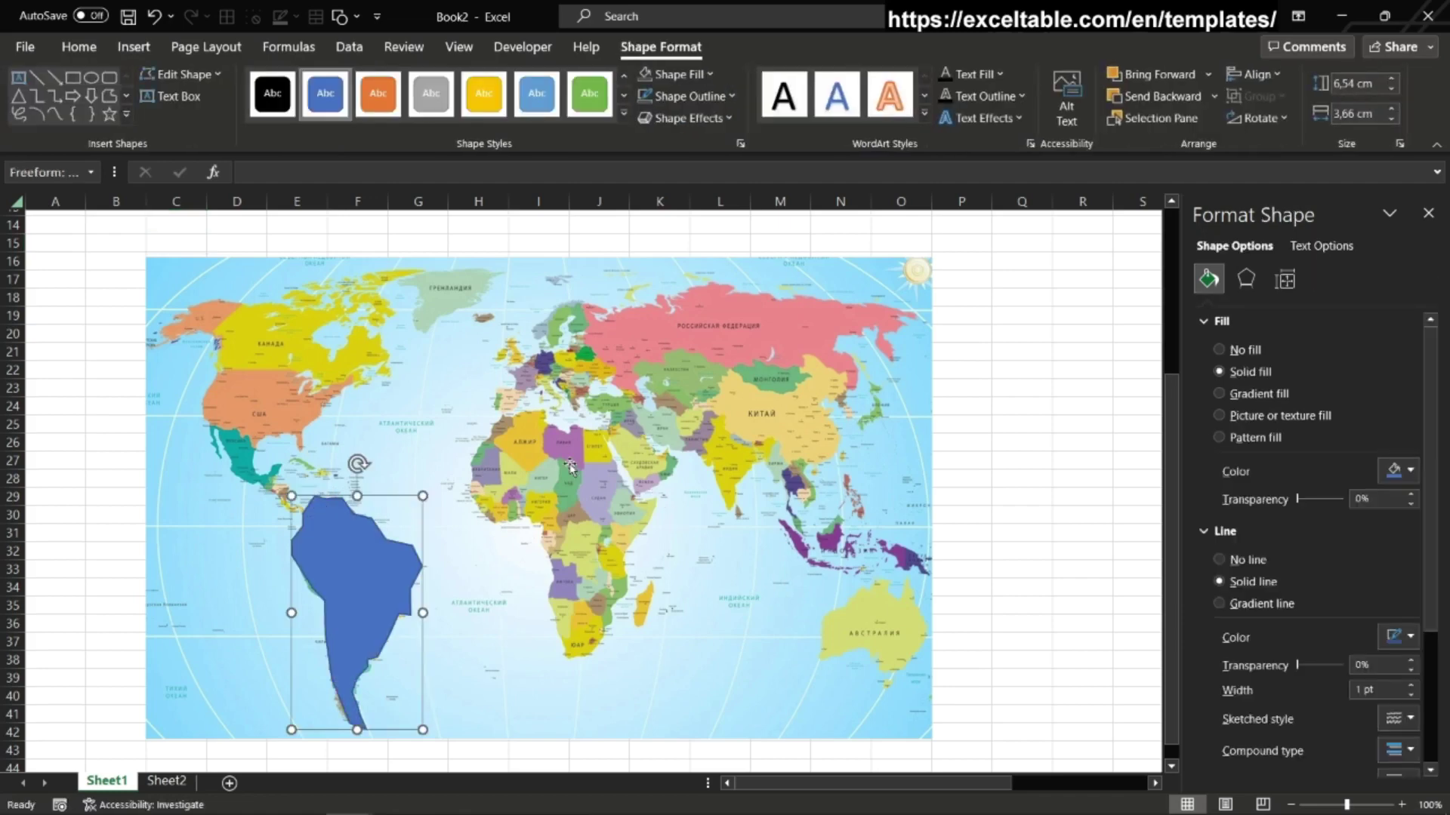
Step: Start a new Freeform outline of North America from Alaska down the Pacific coast
{"action": "left_click", "coordinate": [110, 96]}
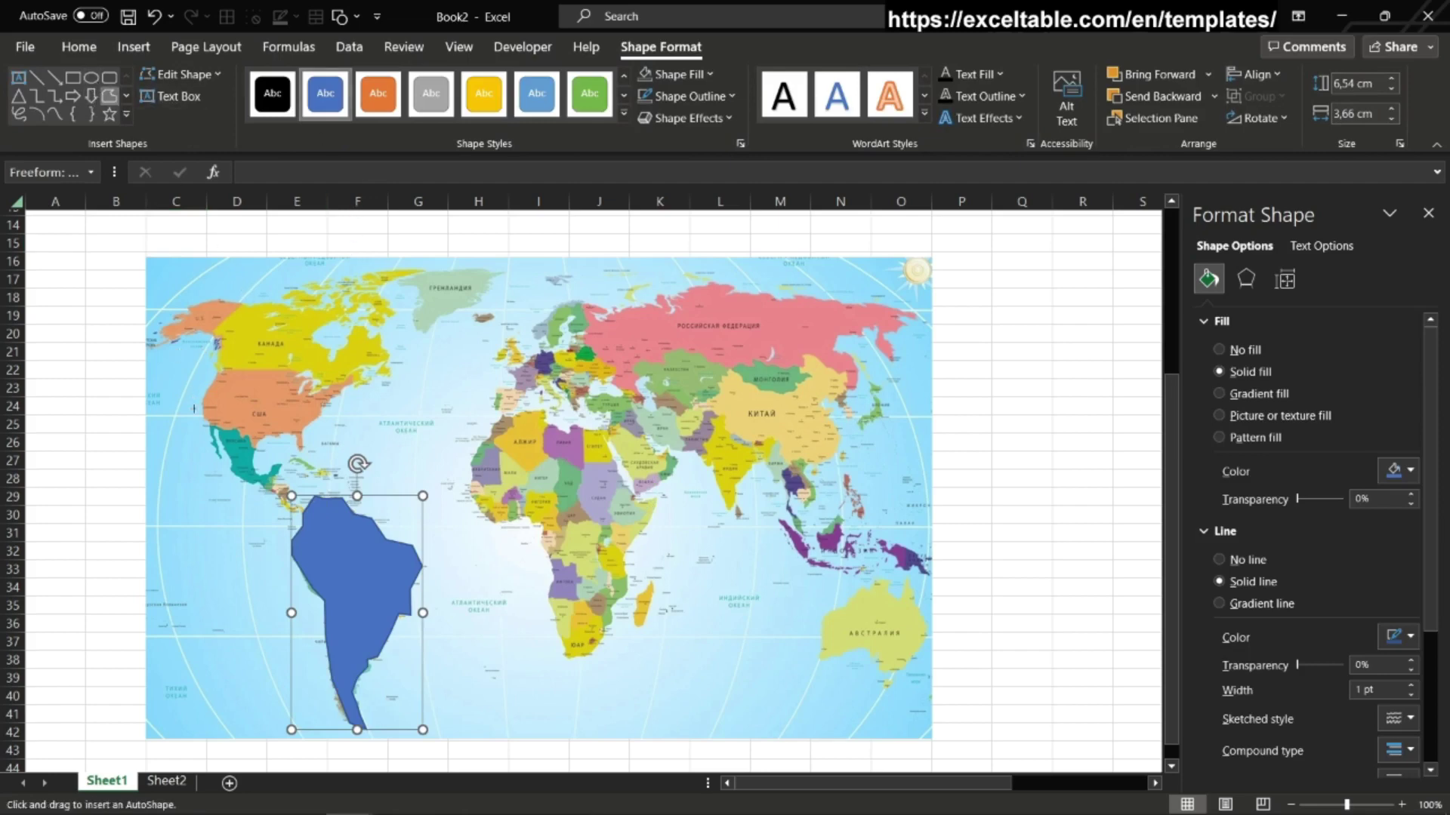
{"action": "left_click", "coordinate": [173, 341]}
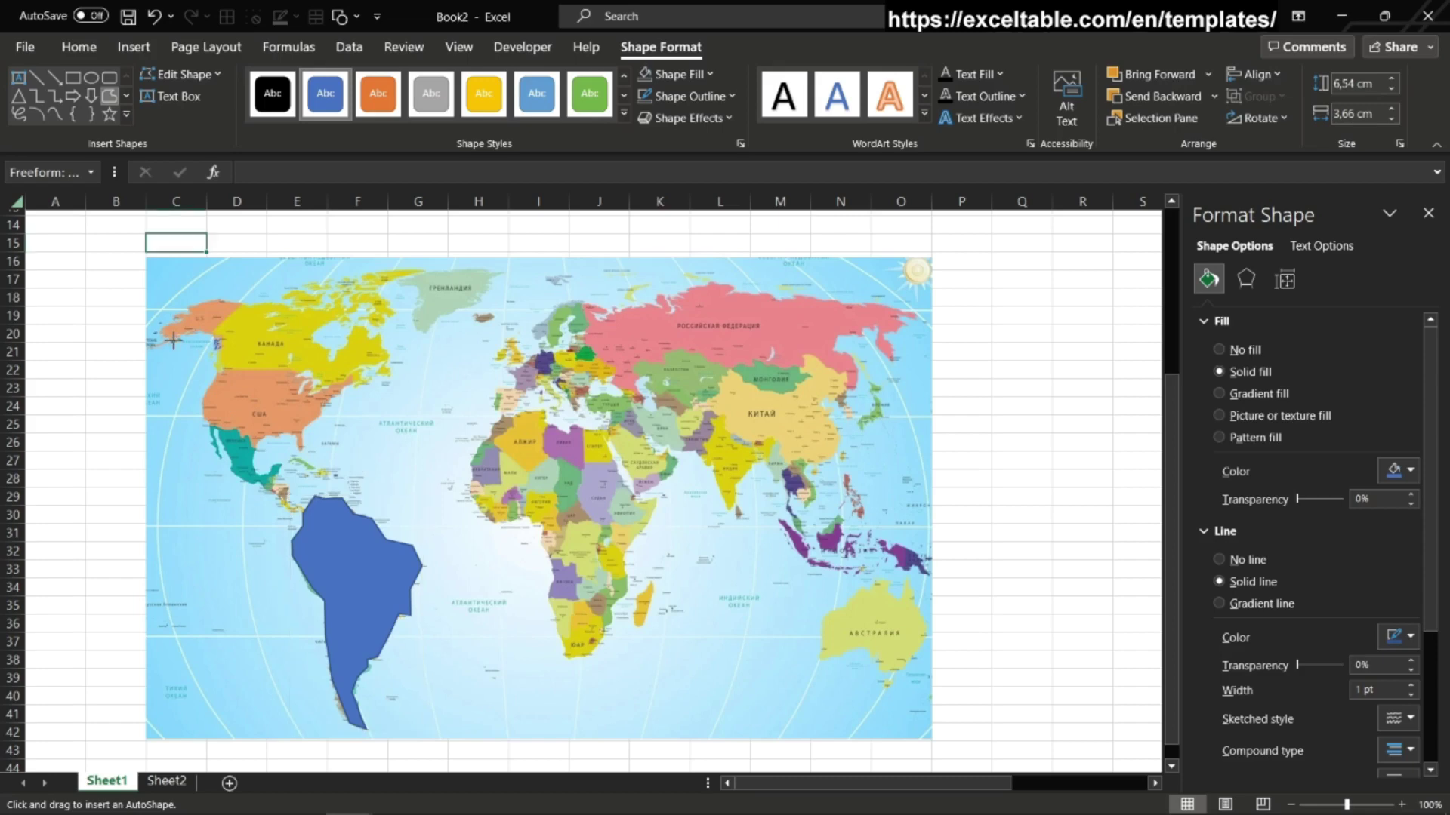
{"action": "left_click", "coordinate": [217, 367]}
Step: Finish the North America outline and select all the continent shapes together
{"action": "left_click", "coordinate": [205, 390]}
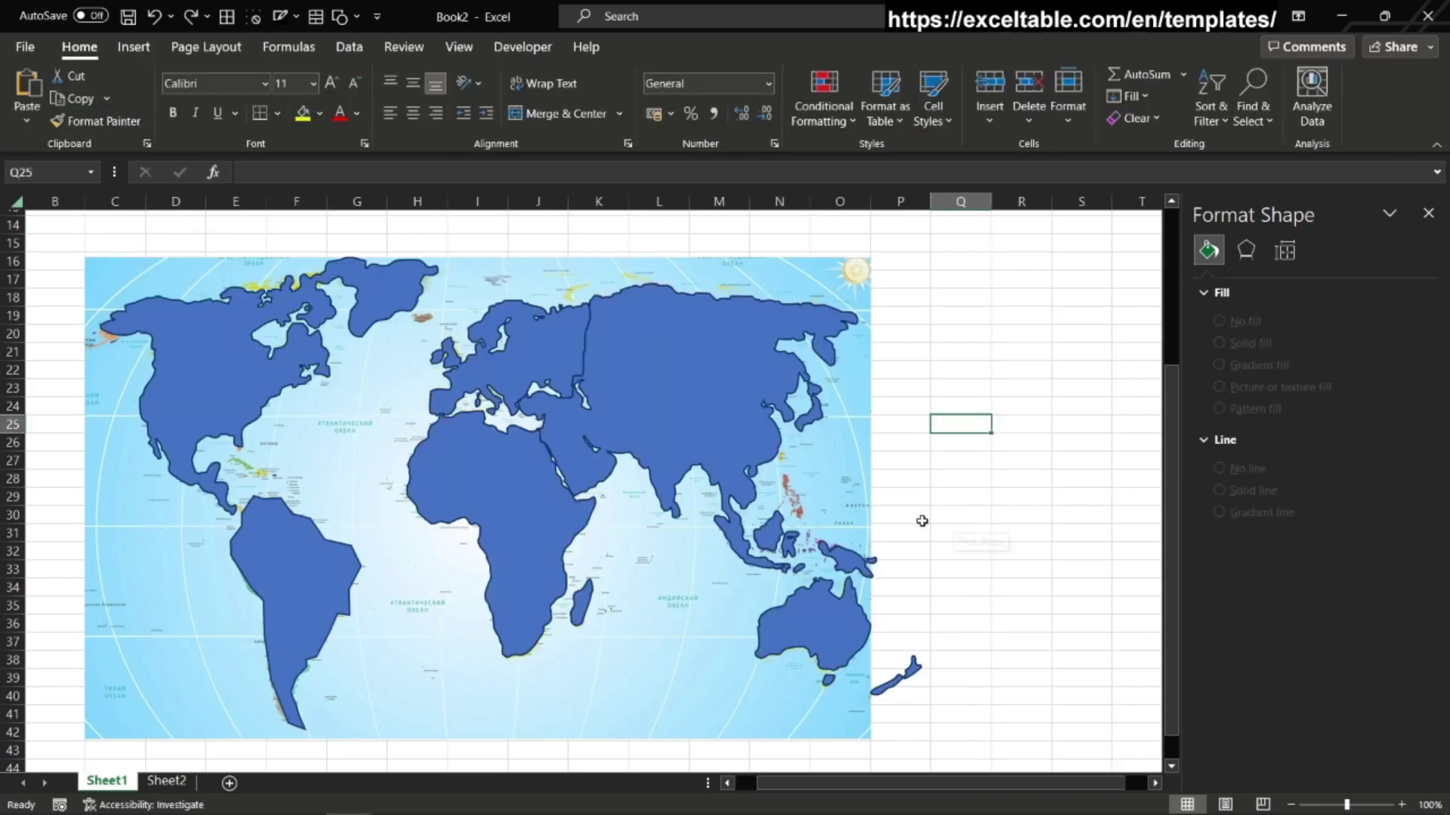
{"action": "left_click", "coordinate": [211, 369]}
{"action": "left_click", "coordinate": [521, 352], "text": "shift"}
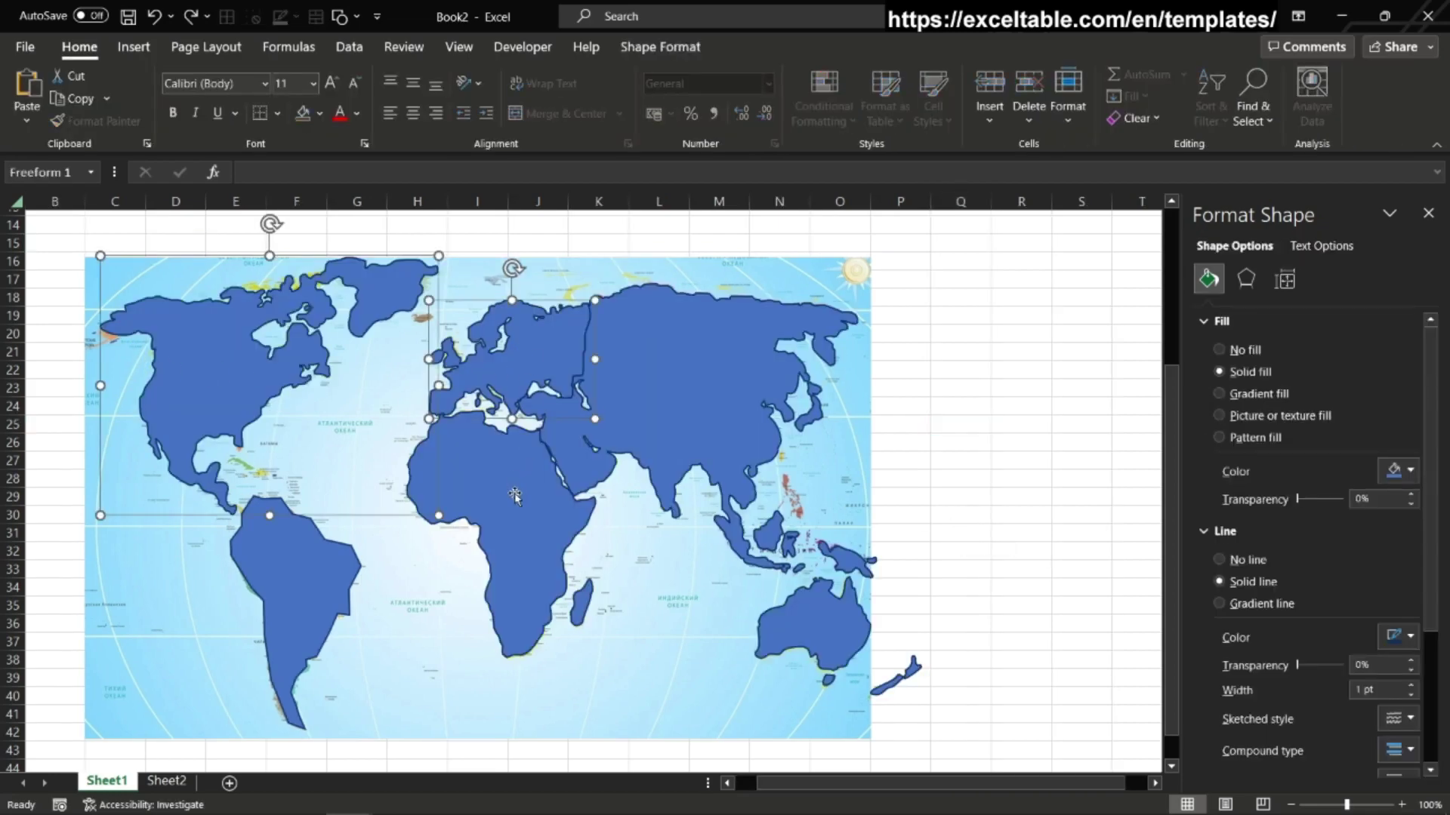
{"action": "left_click", "coordinate": [533, 491], "text": "shift"}
{"action": "left_click", "coordinate": [671, 395], "text": "shift"}
{"action": "left_click", "coordinate": [832, 619], "text": "shift"}
{"action": "left_click", "coordinate": [256, 587], "text": "shift"}
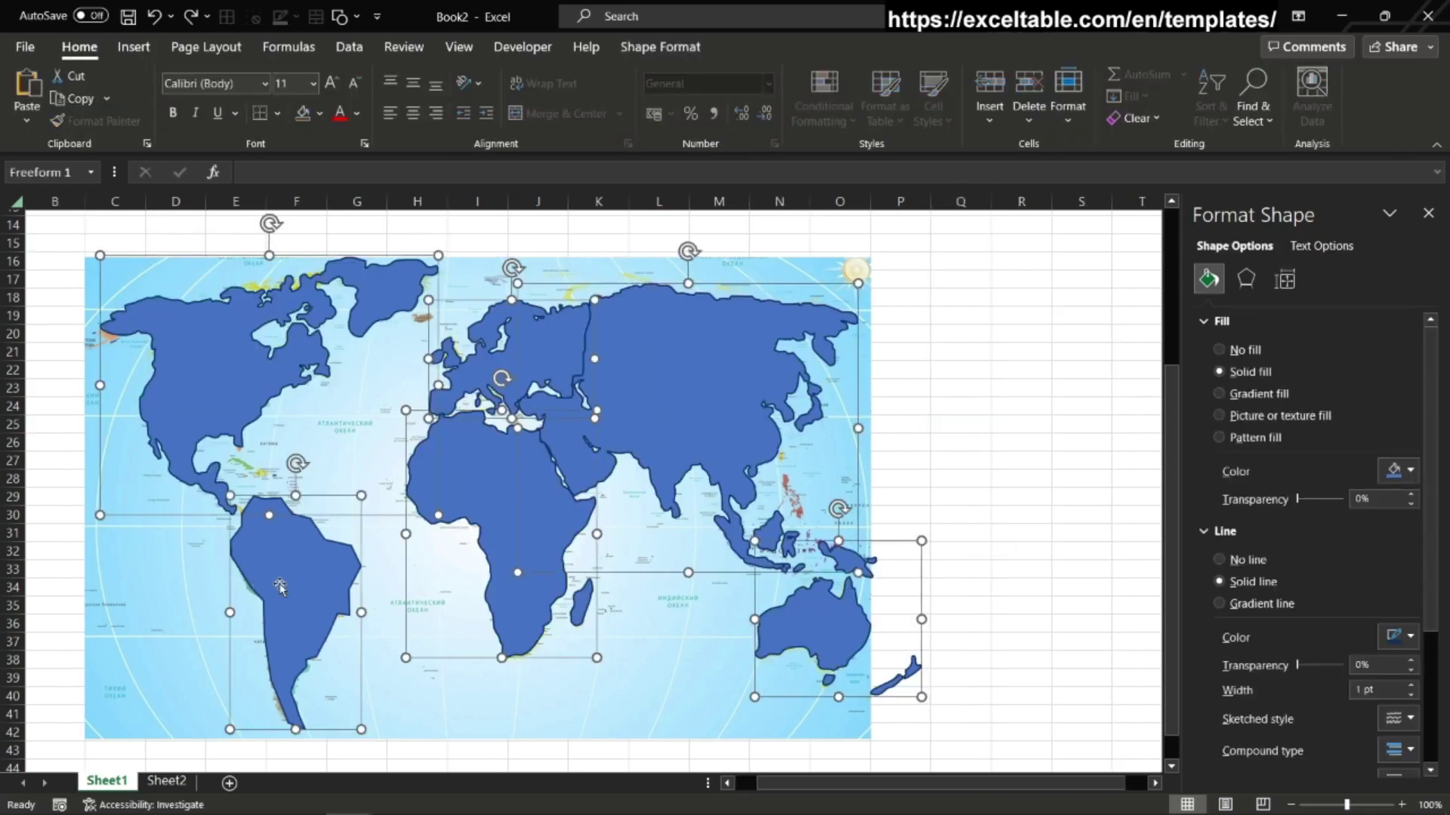
Step: Remove the continents' outlines and fill them with custom colour 071D42
{"action": "left_click", "coordinate": [661, 50]}
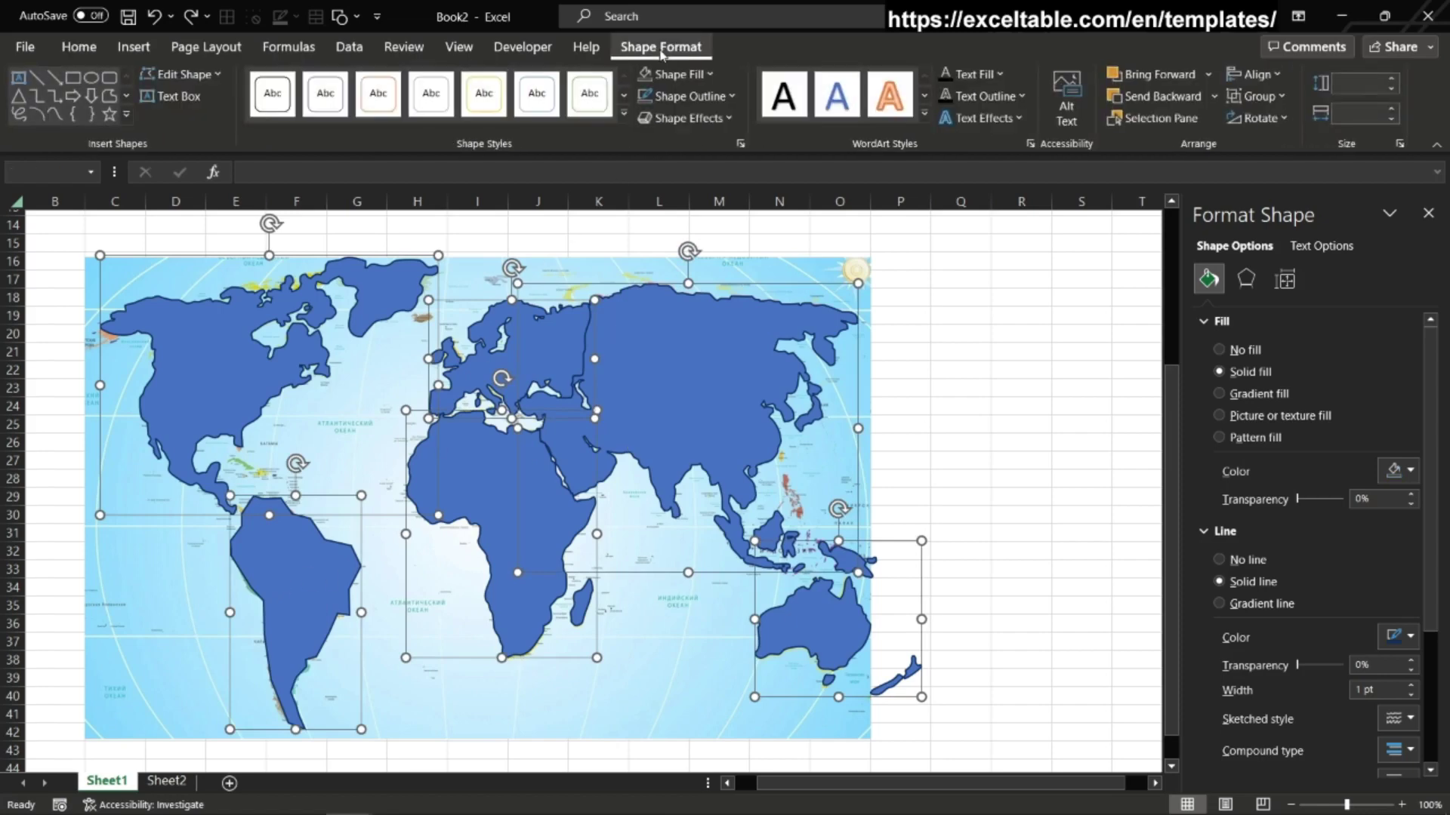
{"action": "left_click", "coordinate": [677, 98]}
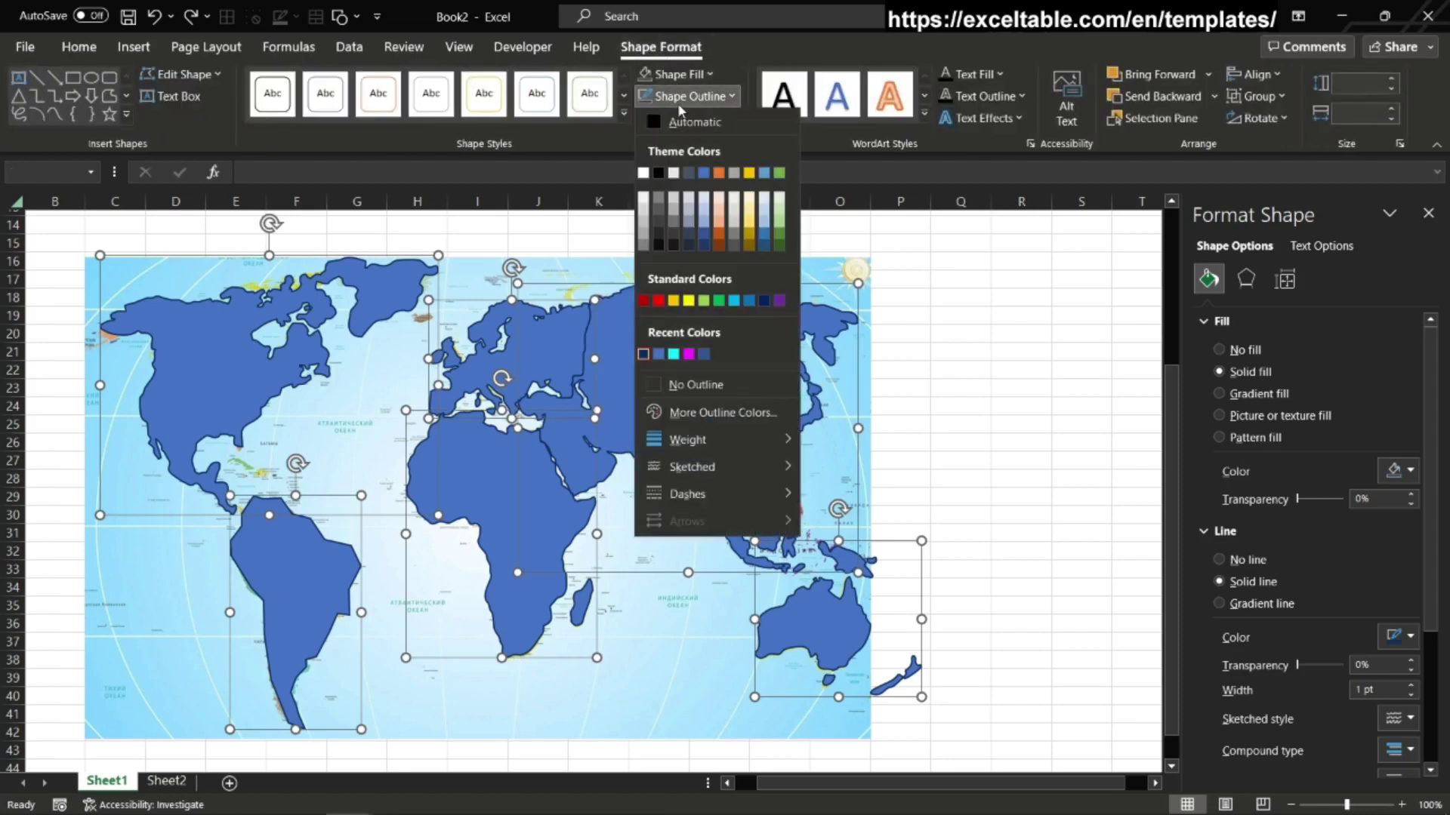
{"action": "left_click", "coordinate": [683, 385]}
{"action": "left_click", "coordinate": [711, 76]}
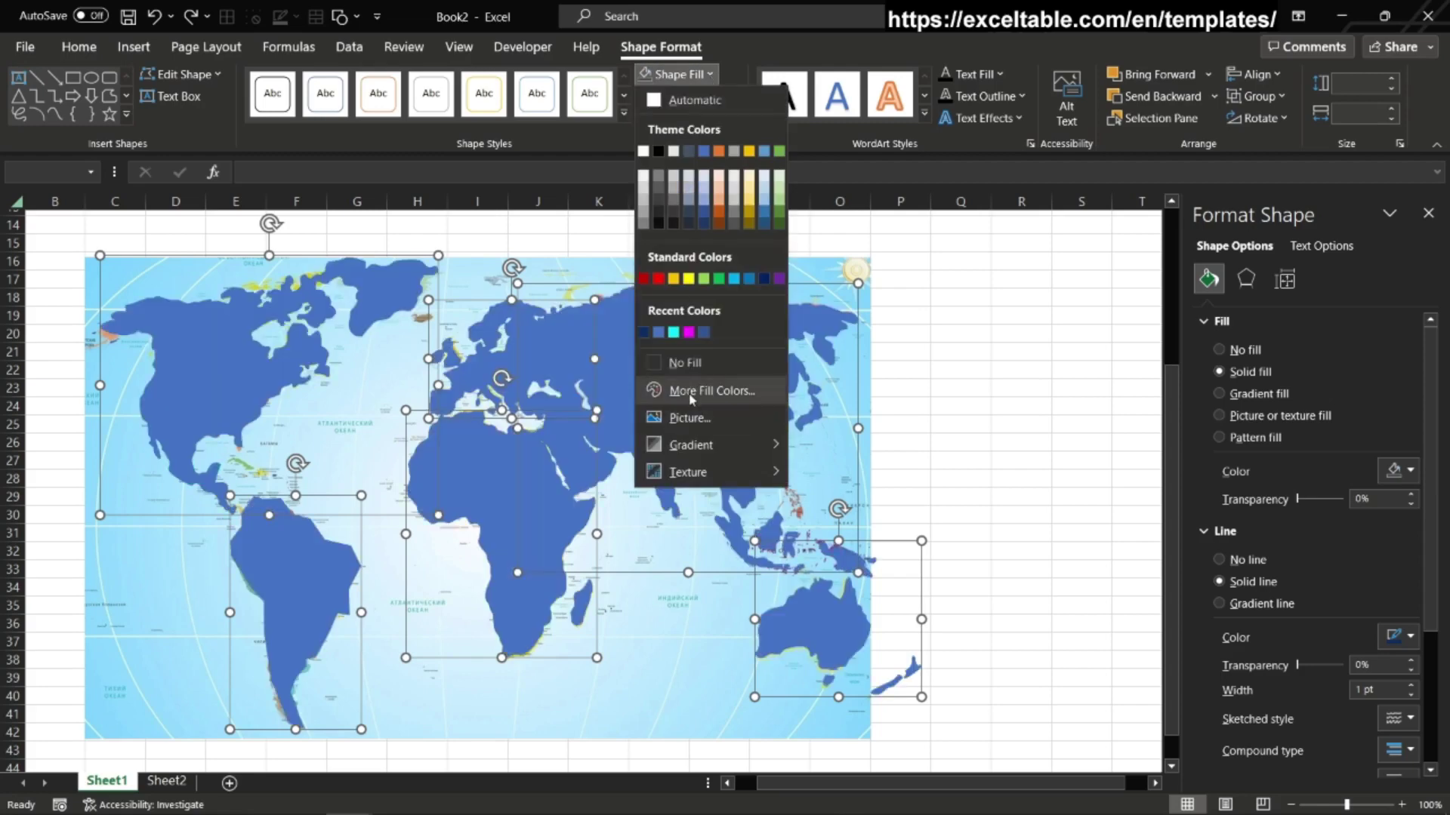
{"action": "left_click", "coordinate": [691, 387]}
{"action": "left_click", "coordinate": [526, 417]}
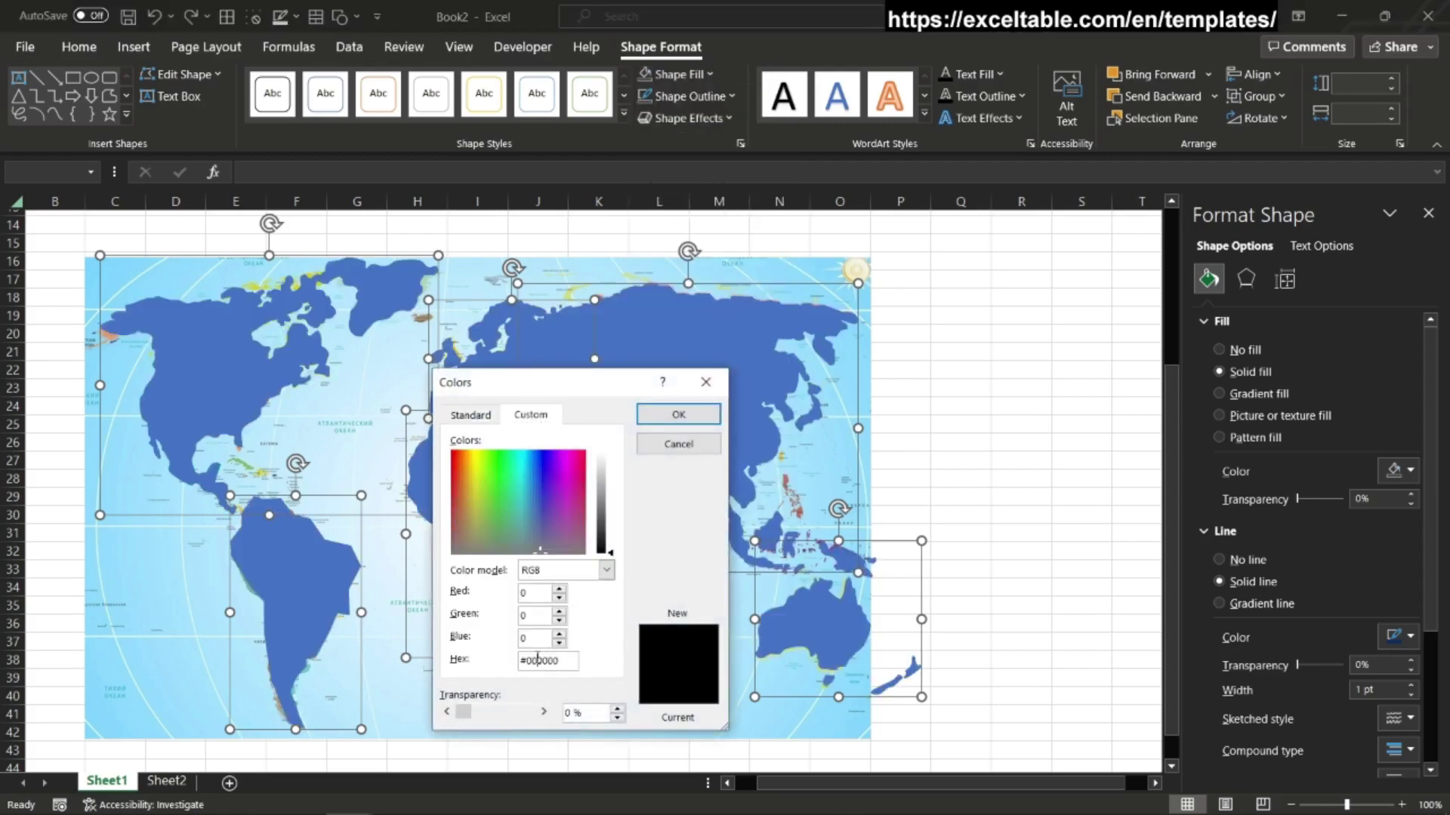
{"action": "type", "text": "071D42"}
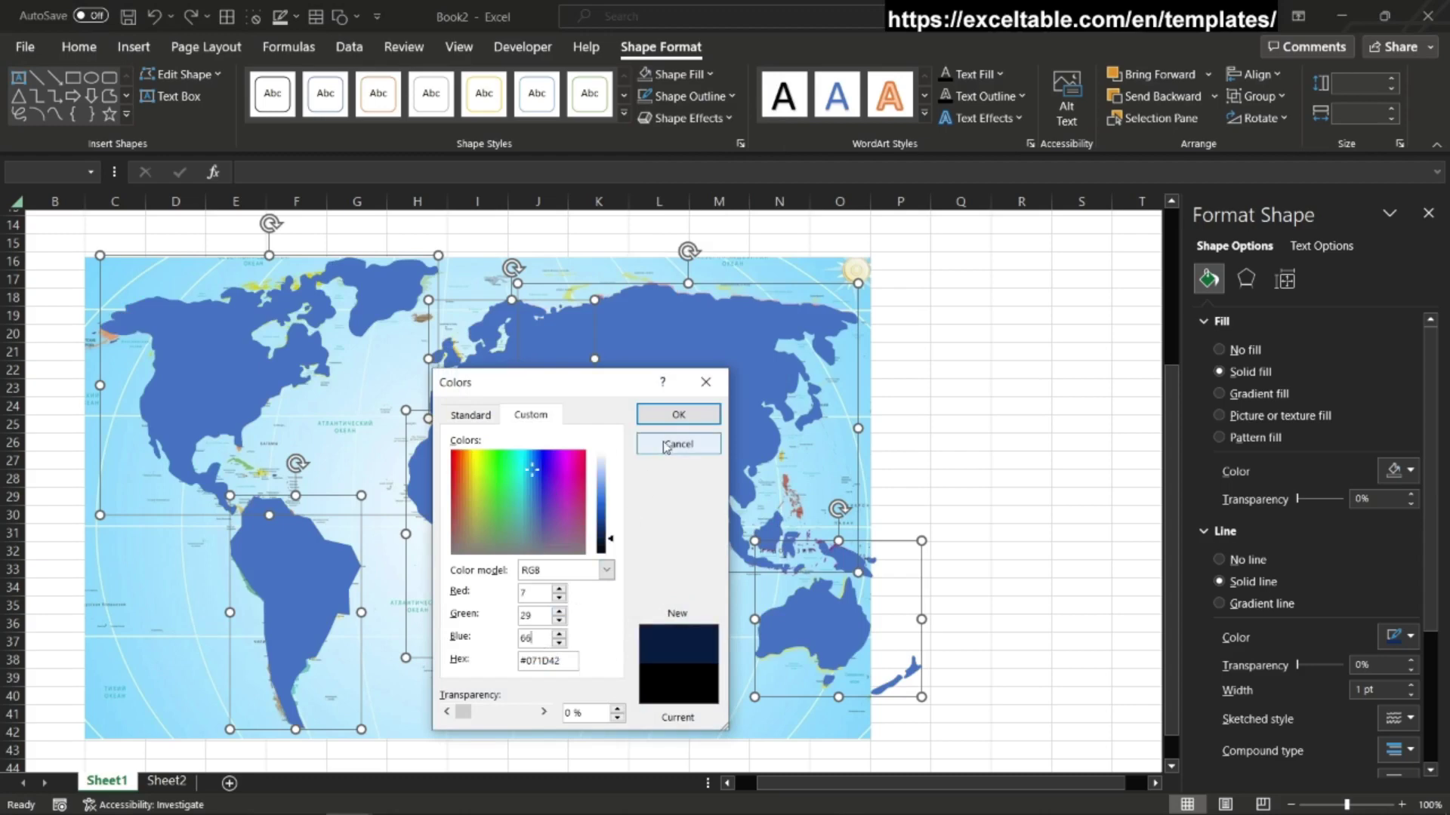
{"action": "left_click", "coordinate": [668, 418]}
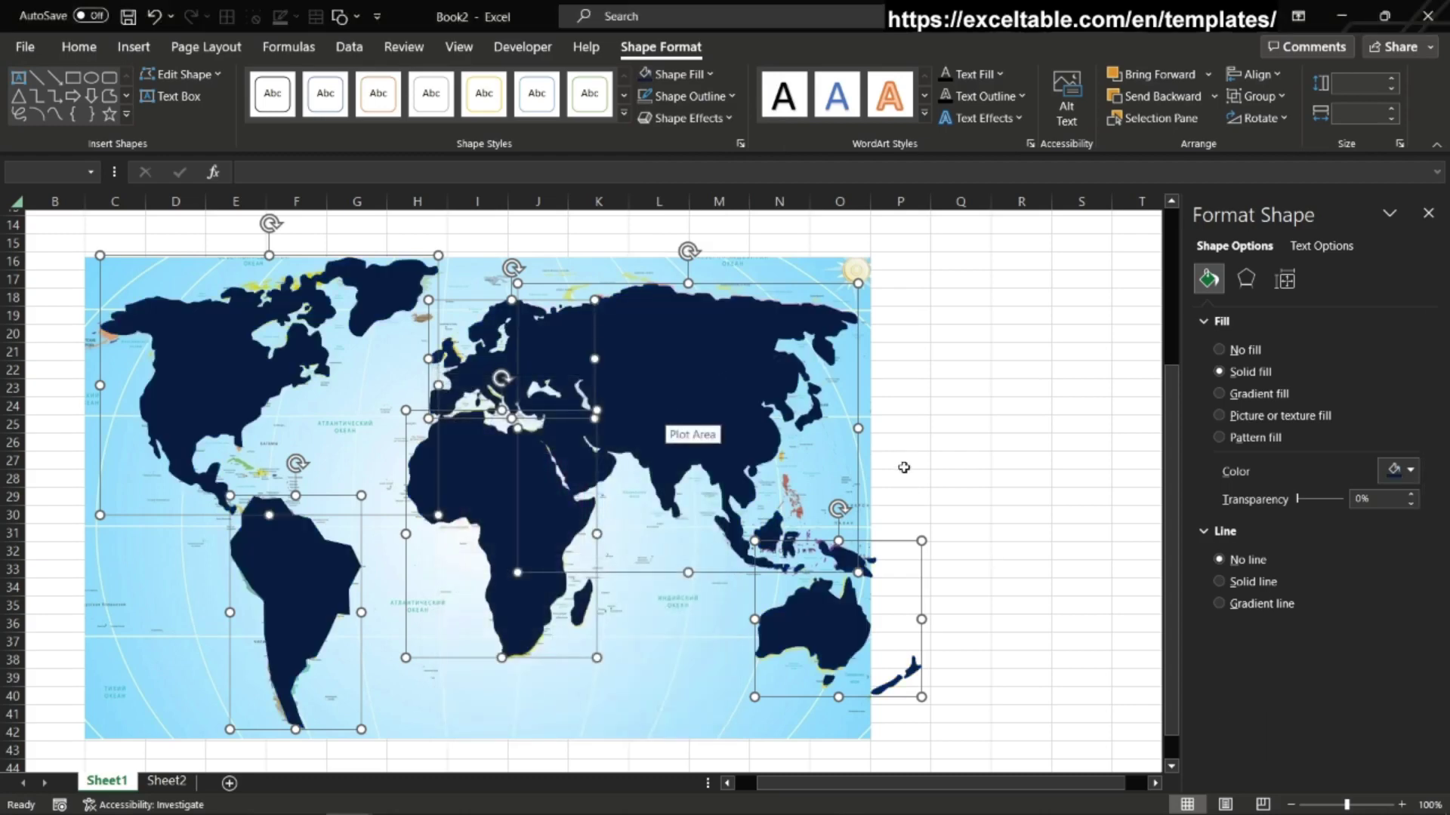
Step: Group the continents into one shape and delete the background map picture
{"action": "left_click", "coordinate": [1257, 96]}
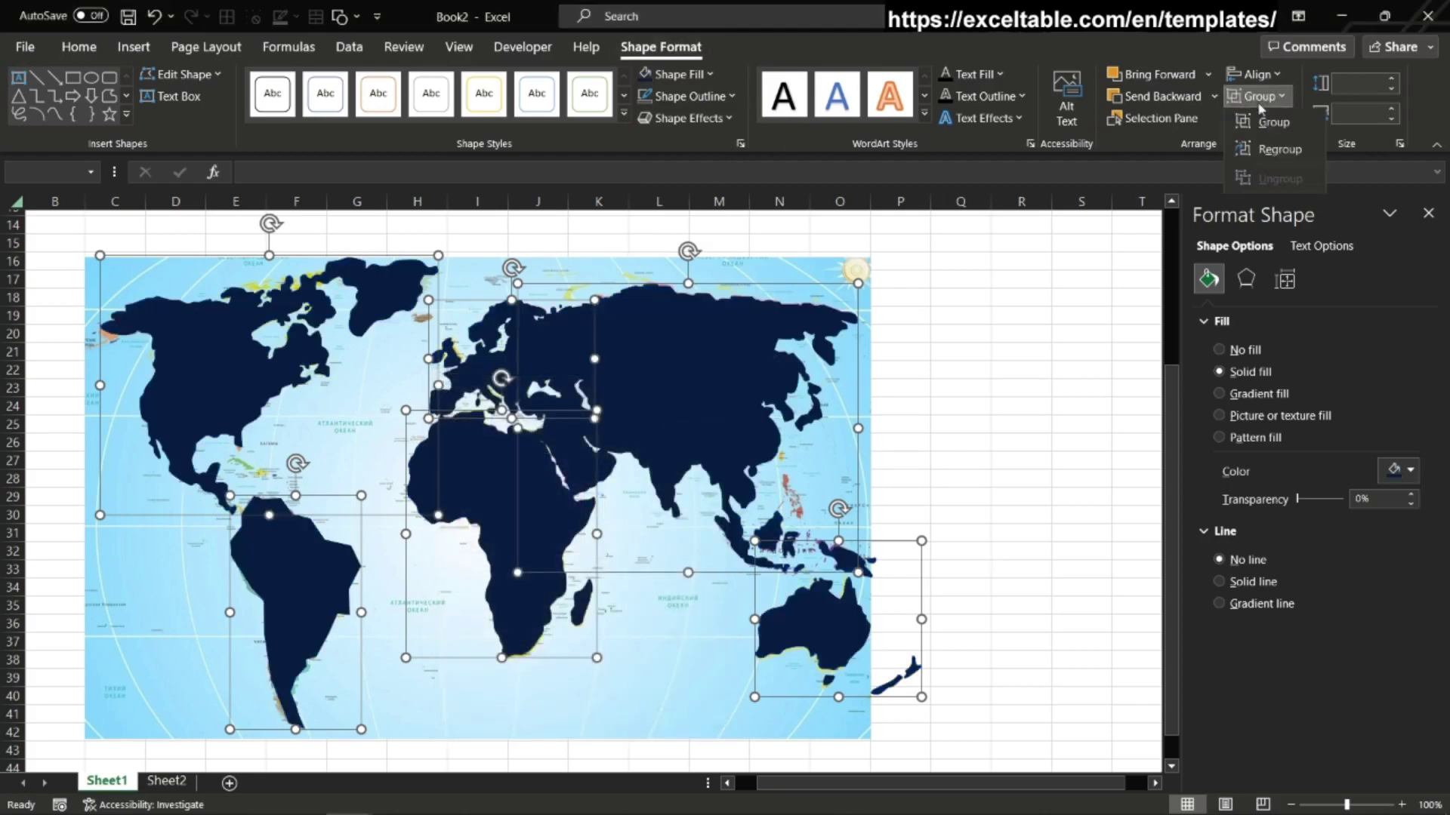
{"action": "left_click", "coordinate": [1272, 122]}
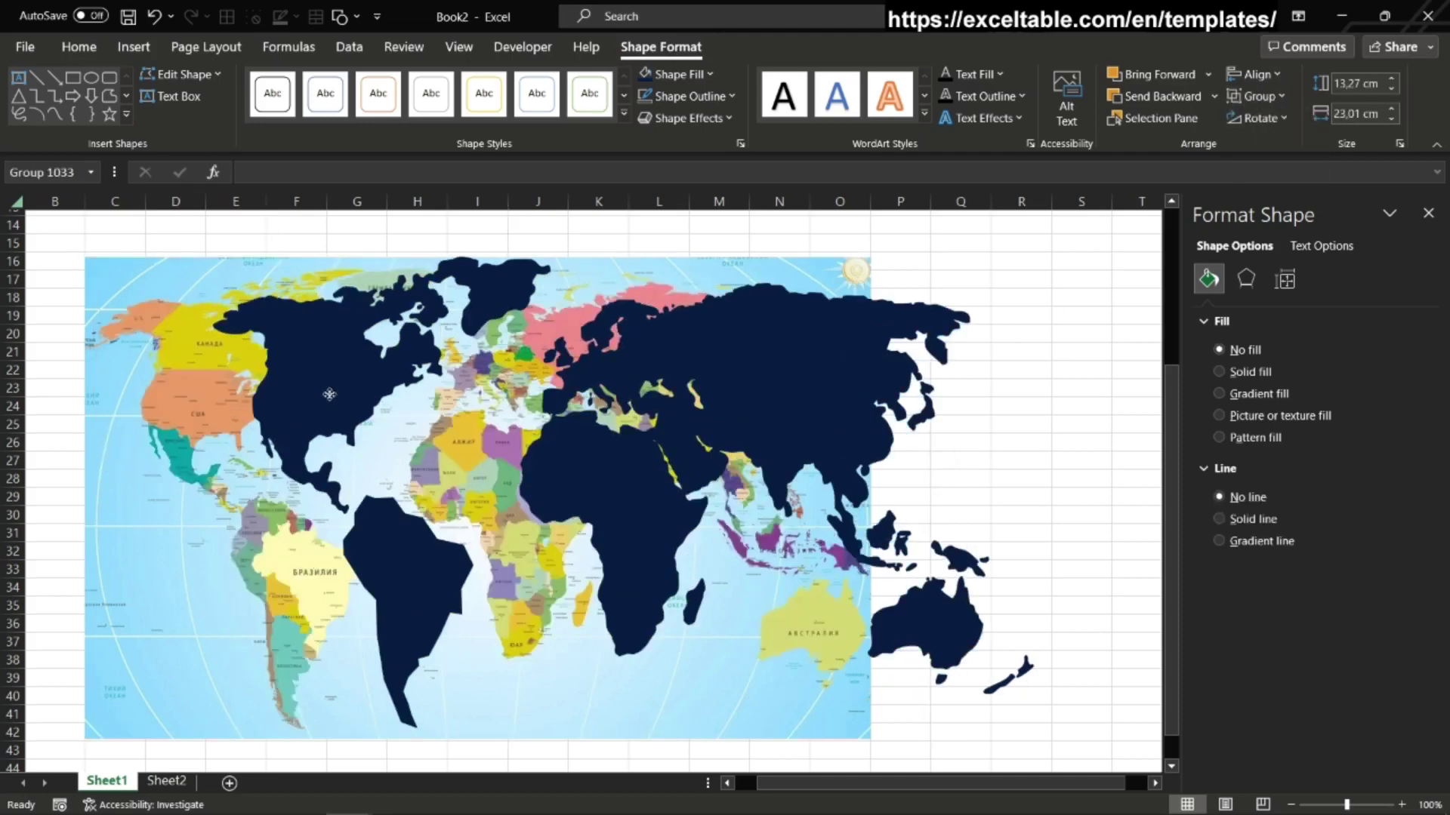
{"action": "key", "text": "Delete"}
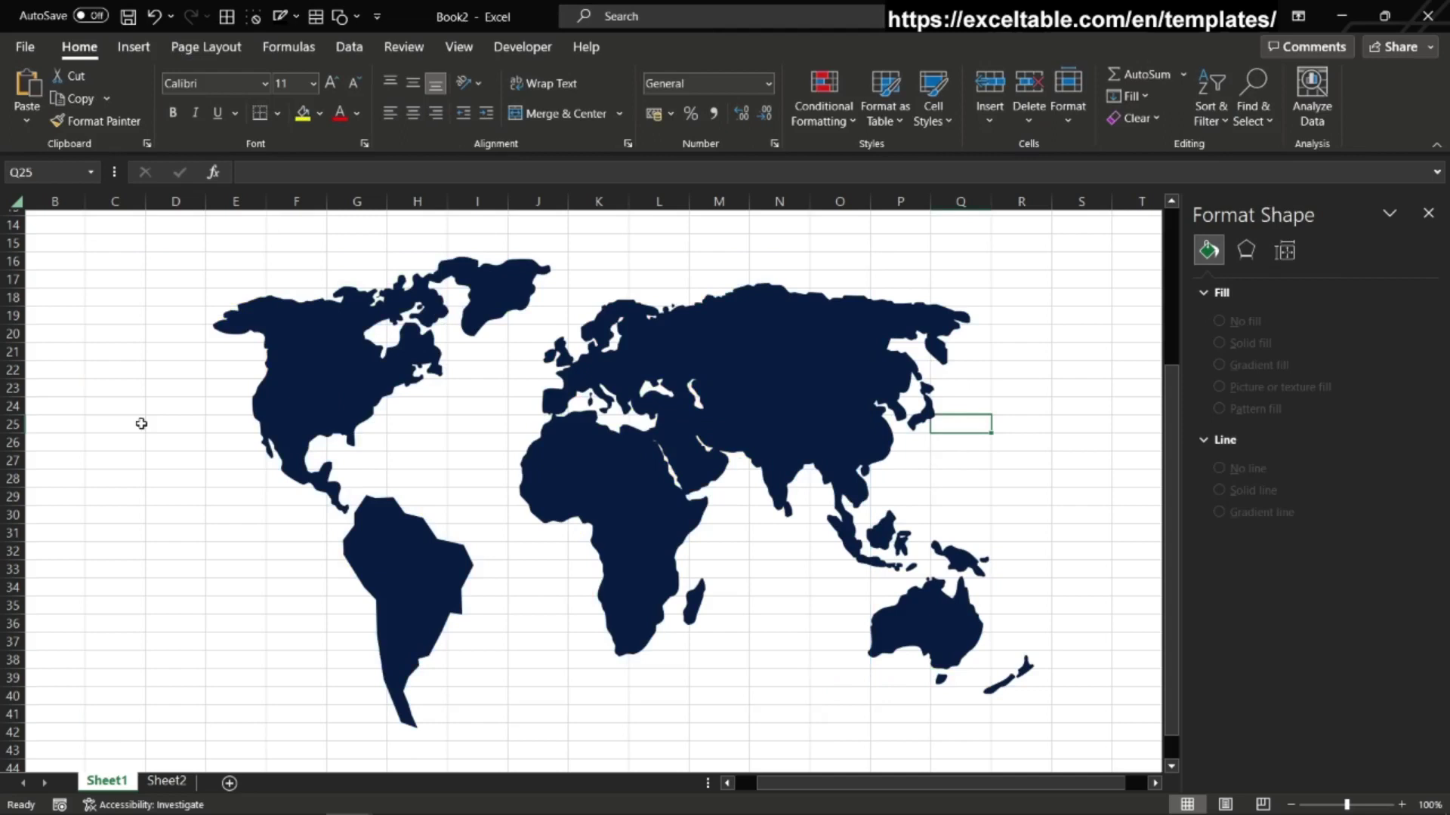
Step: Shrink the navy world map group and place the copy across columns B–K
{"action": "left_click_drag", "start_coordinate": [781, 382], "coordinate": [701, 390]}
{"action": "left_click_drag", "start_coordinate": [960, 259], "coordinate": [701, 411]}
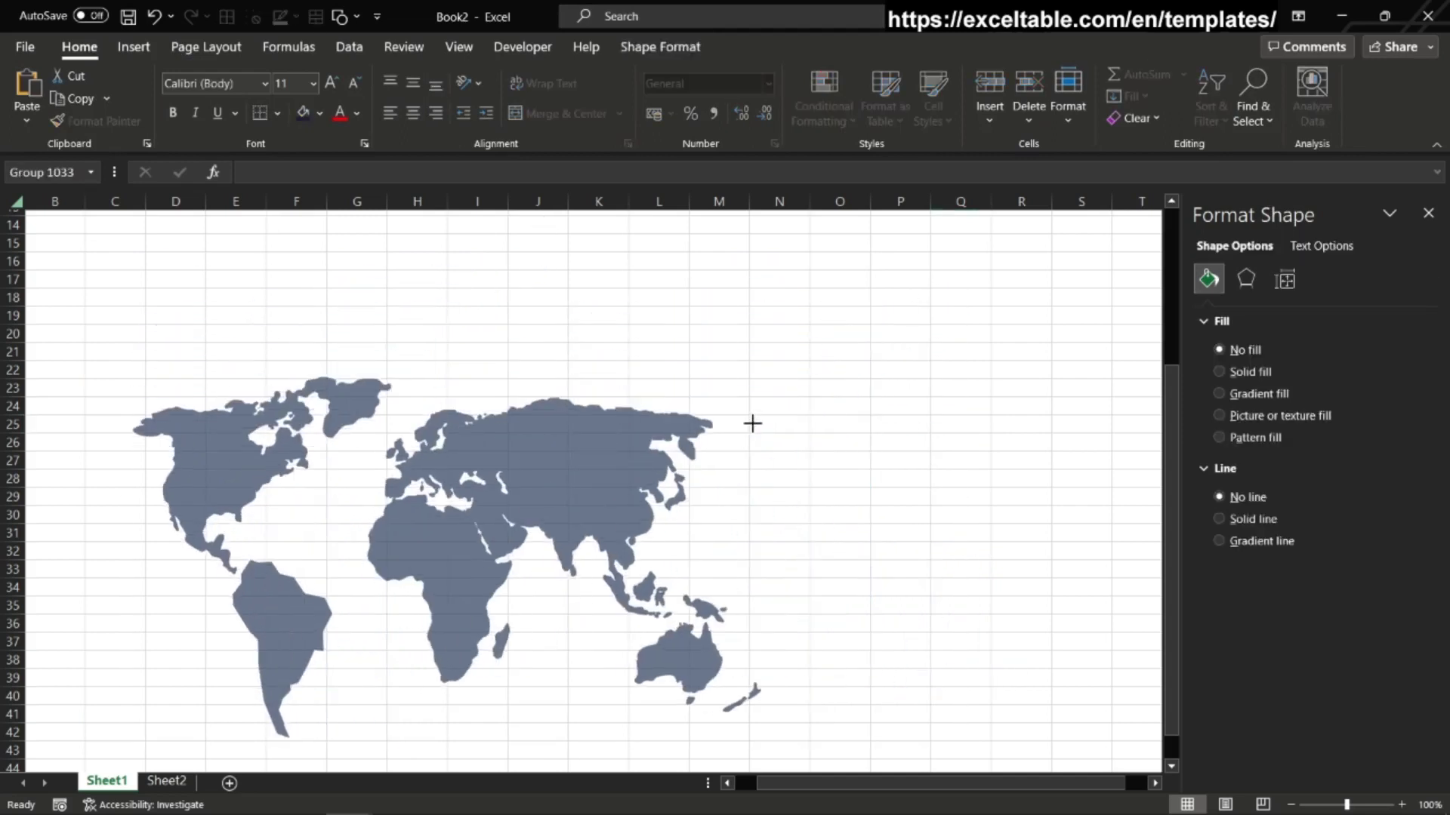
{"action": "mouse_move", "coordinate": [537, 510]}
{"action": "left_mouse_down"}
{"action": "mouse_move", "coordinate": [452, 386]}
{"action": "mouse_move", "coordinate": [909, 547]}
{"action": "left_mouse_up"}
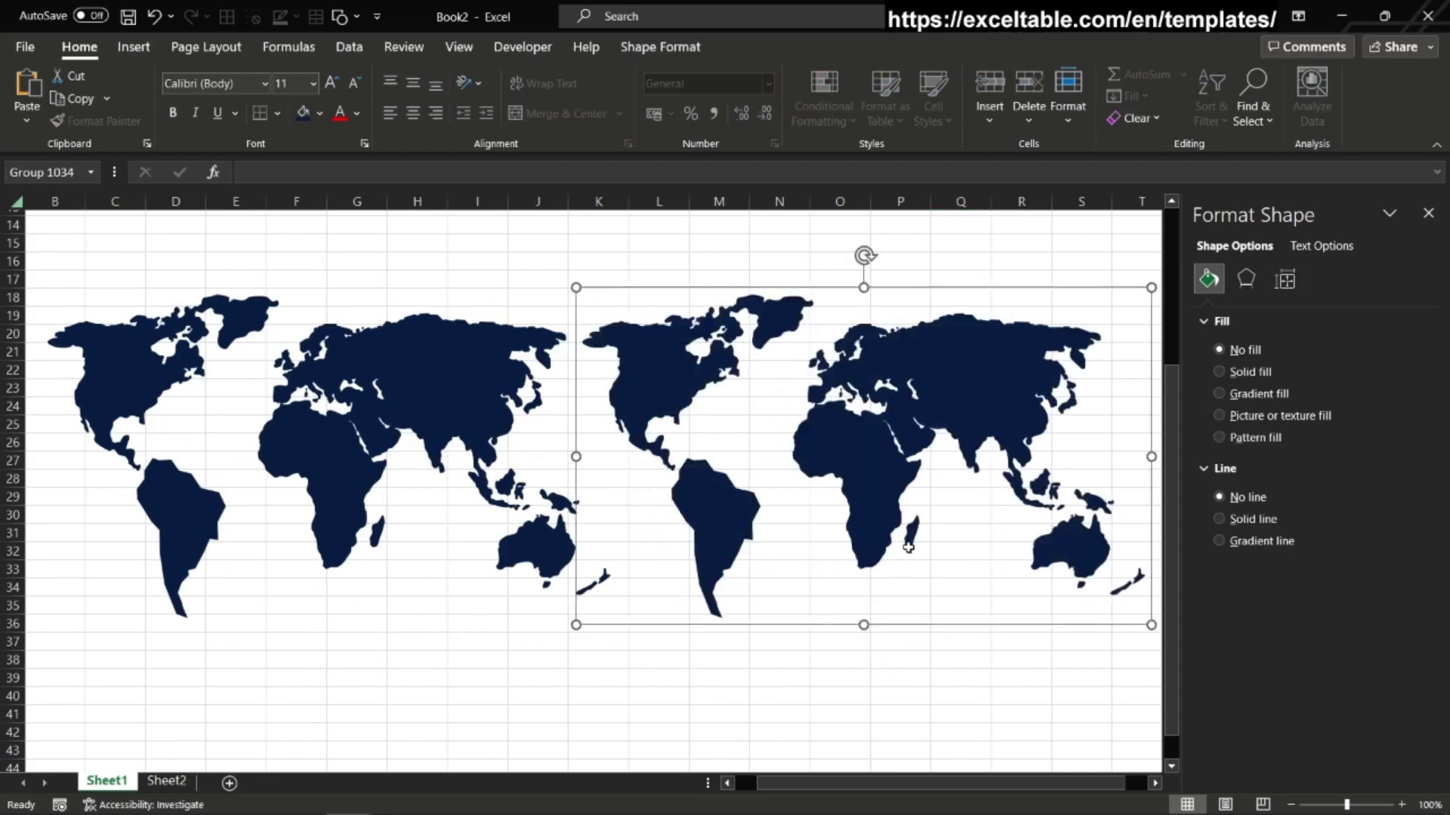
Step: Select both world map copies and group them into one object
{"action": "left_click", "coordinate": [373, 381], "text": "ctrl"}
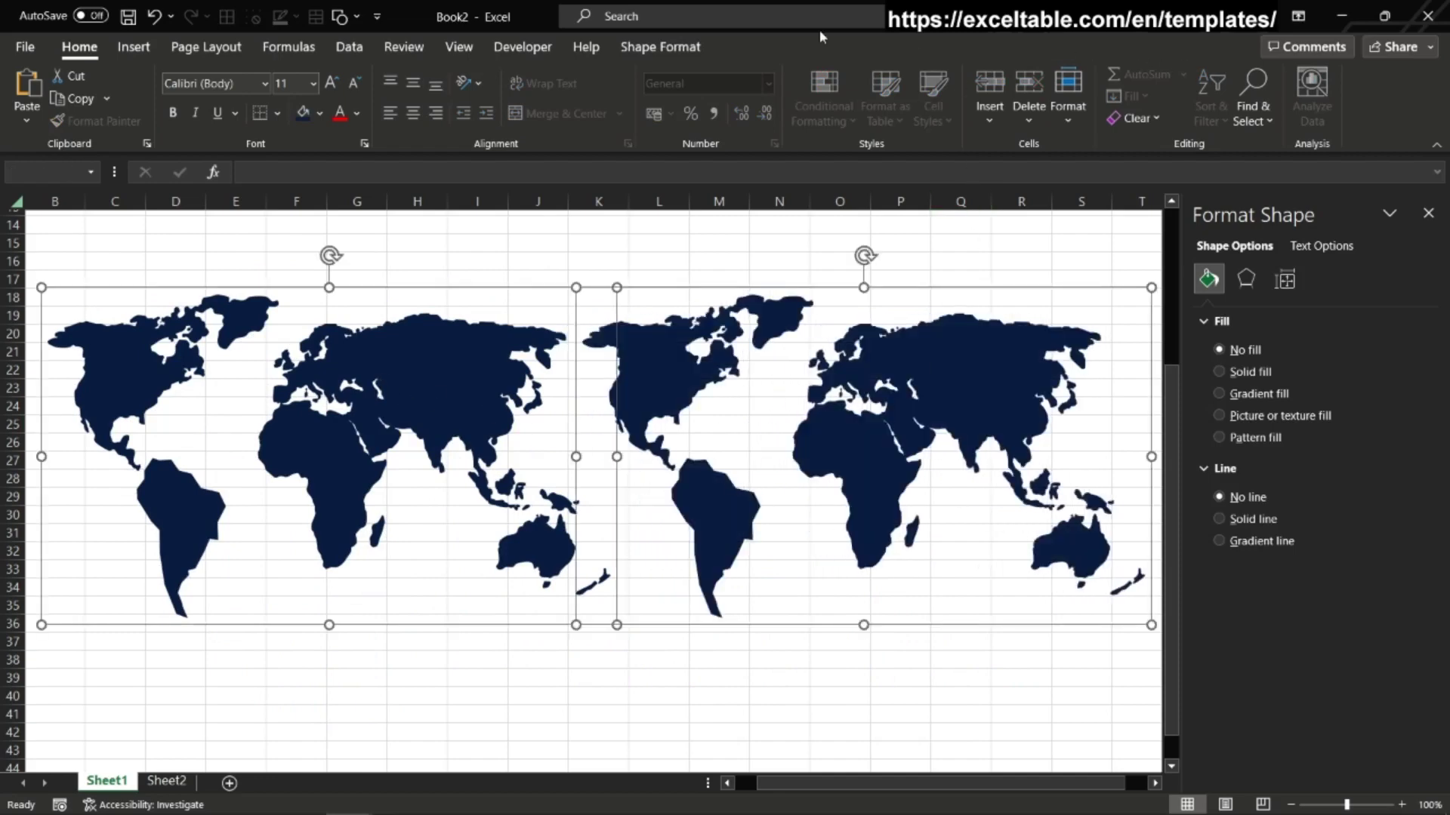
{"action": "left_click", "coordinate": [660, 47]}
{"action": "left_click", "coordinate": [1259, 96]}
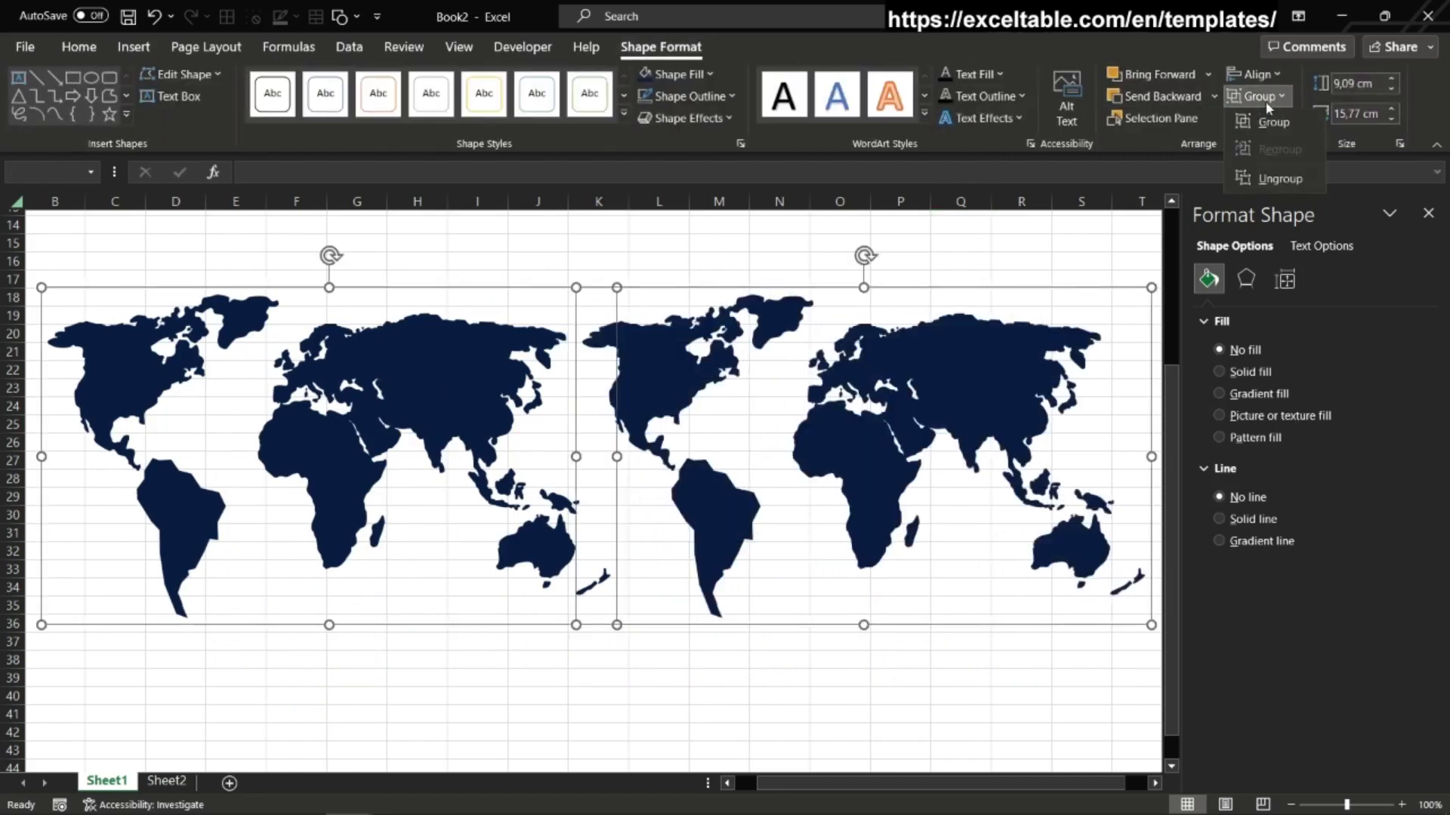
{"action": "left_click", "coordinate": [1275, 126]}
Step: Insert a clustered bar chart of the planet map values in C2:D2
{"action": "scroll", "coordinate": [498, 496], "scroll_direction": "up", "scroll_amount": 5}
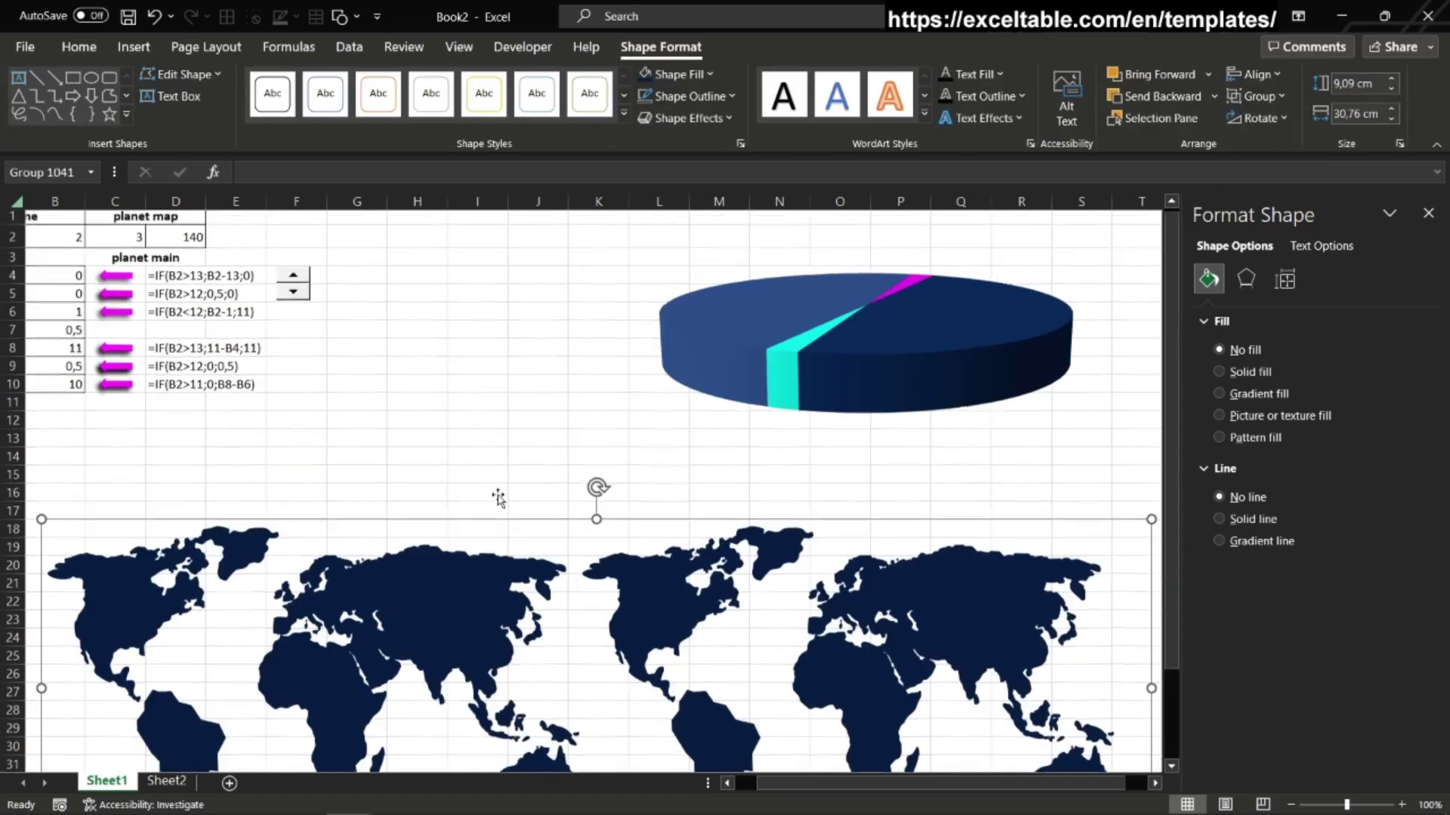
{"action": "left_click_drag", "start_coordinate": [97, 241], "coordinate": [175, 241]}
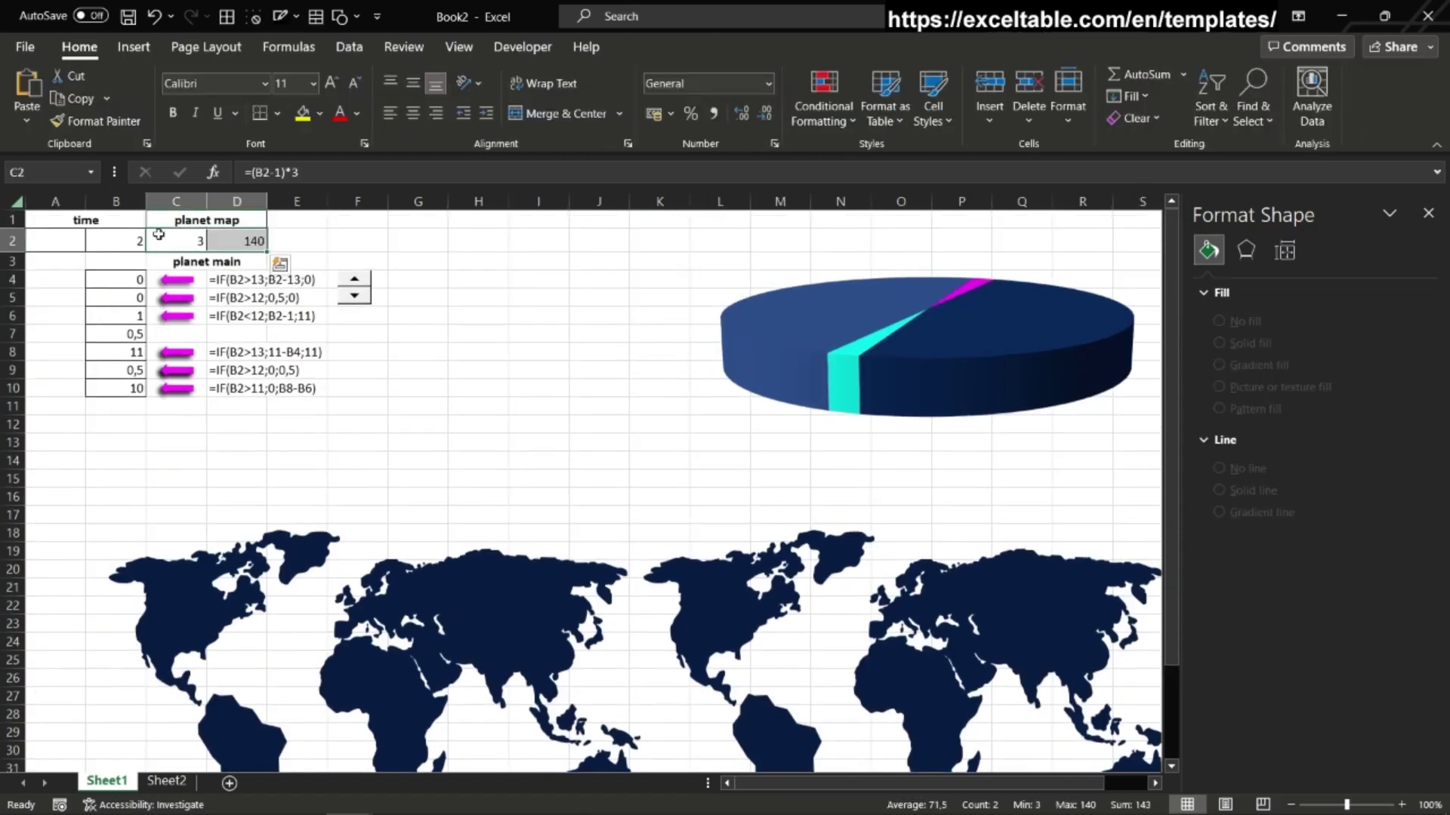
{"action": "left_click", "coordinate": [133, 47]}
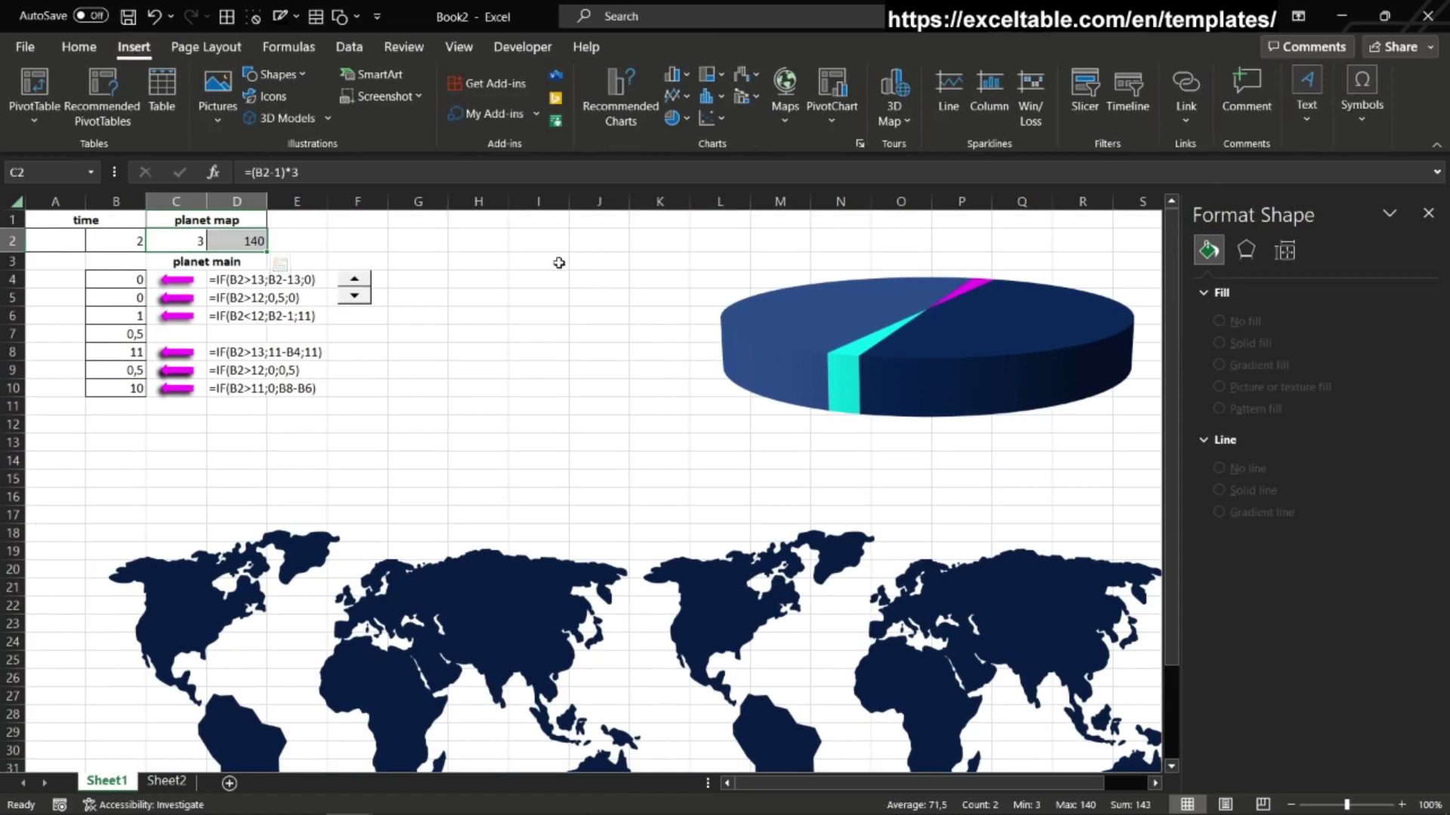
{"action": "left_click", "coordinate": [678, 75]}
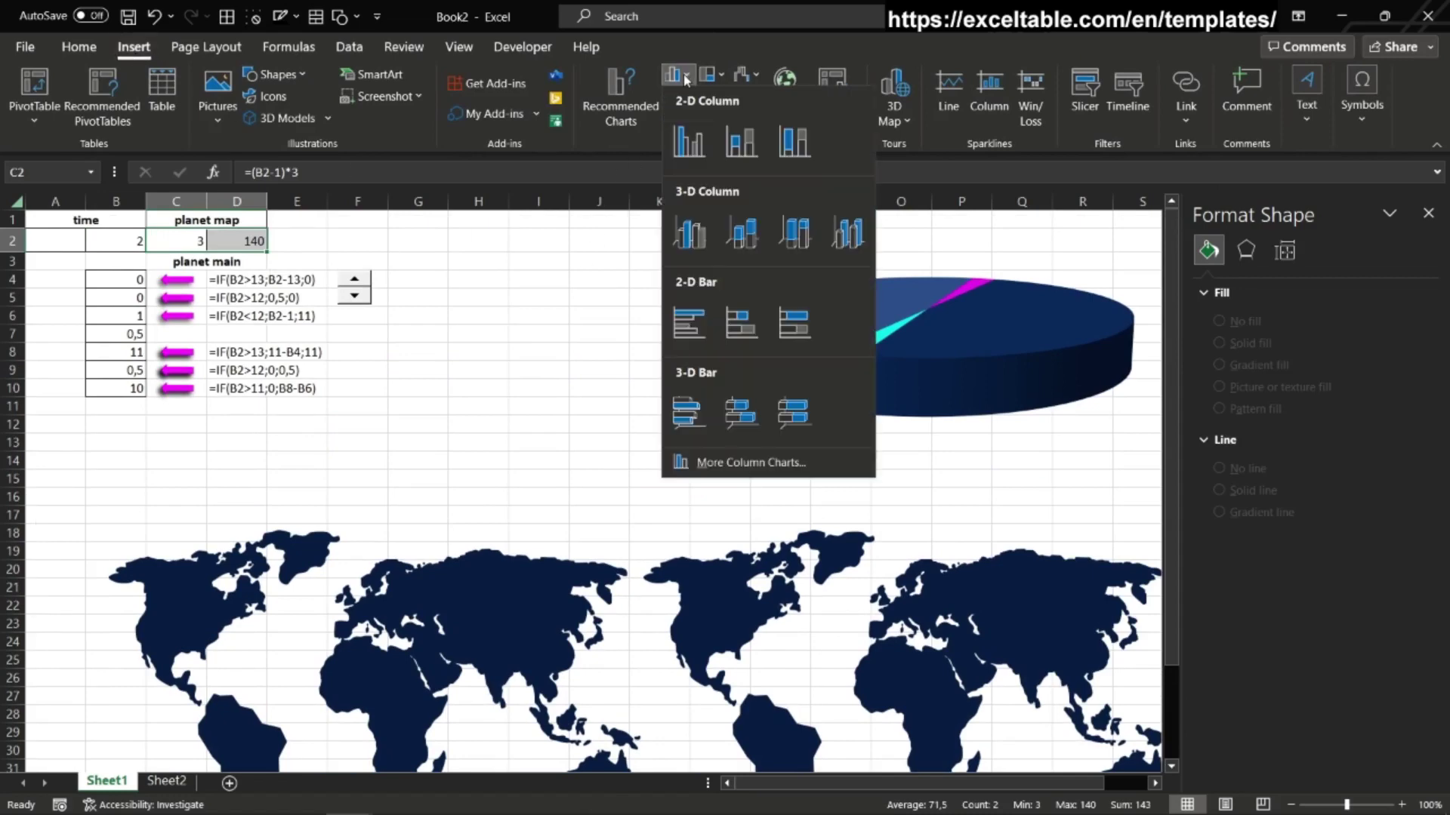
{"action": "left_click", "coordinate": [689, 323]}
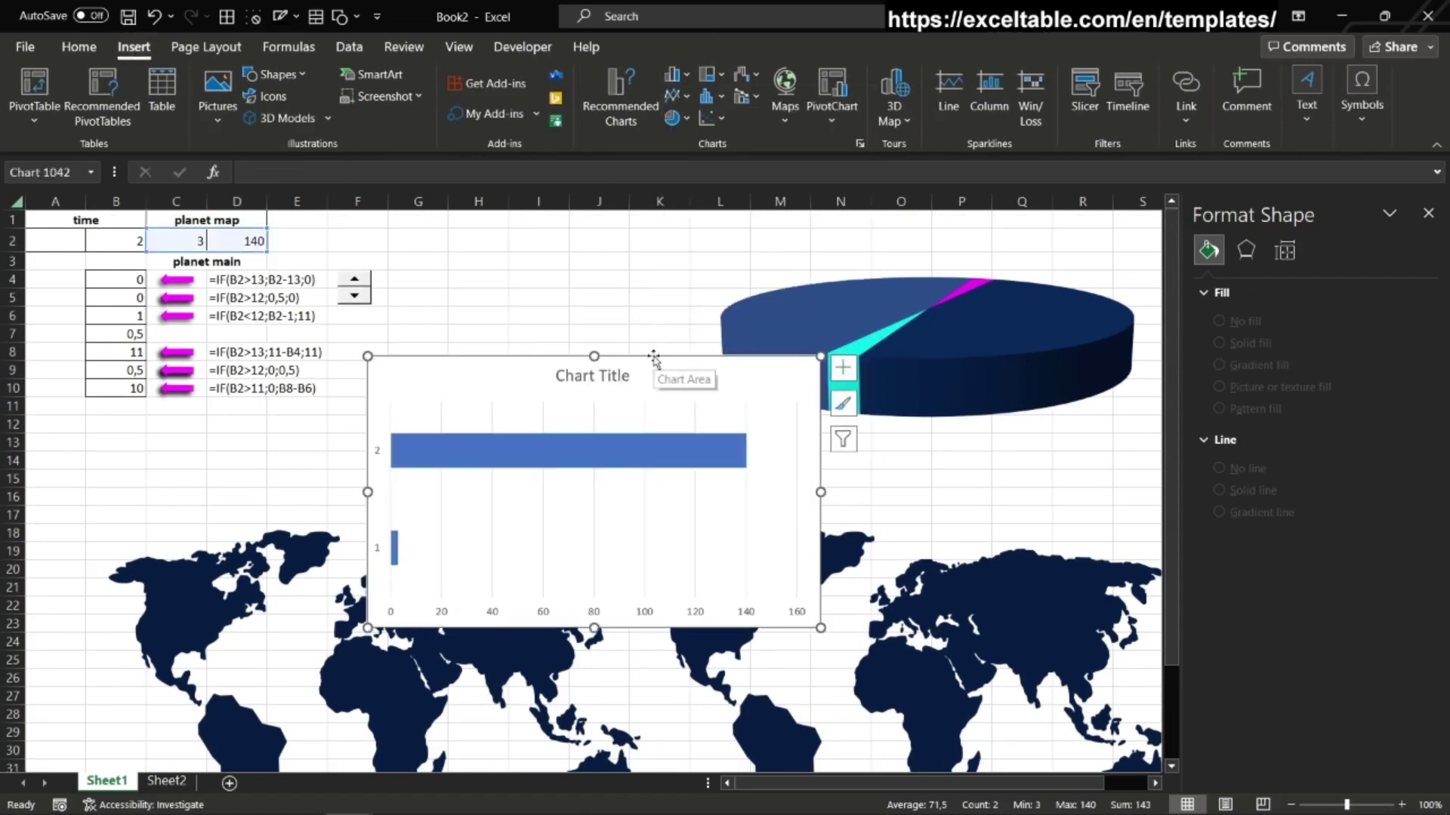
Step: Swap the chart's rows and columns and change it to a Stacked Bar chart
{"action": "left_click", "coordinate": [654, 358]}
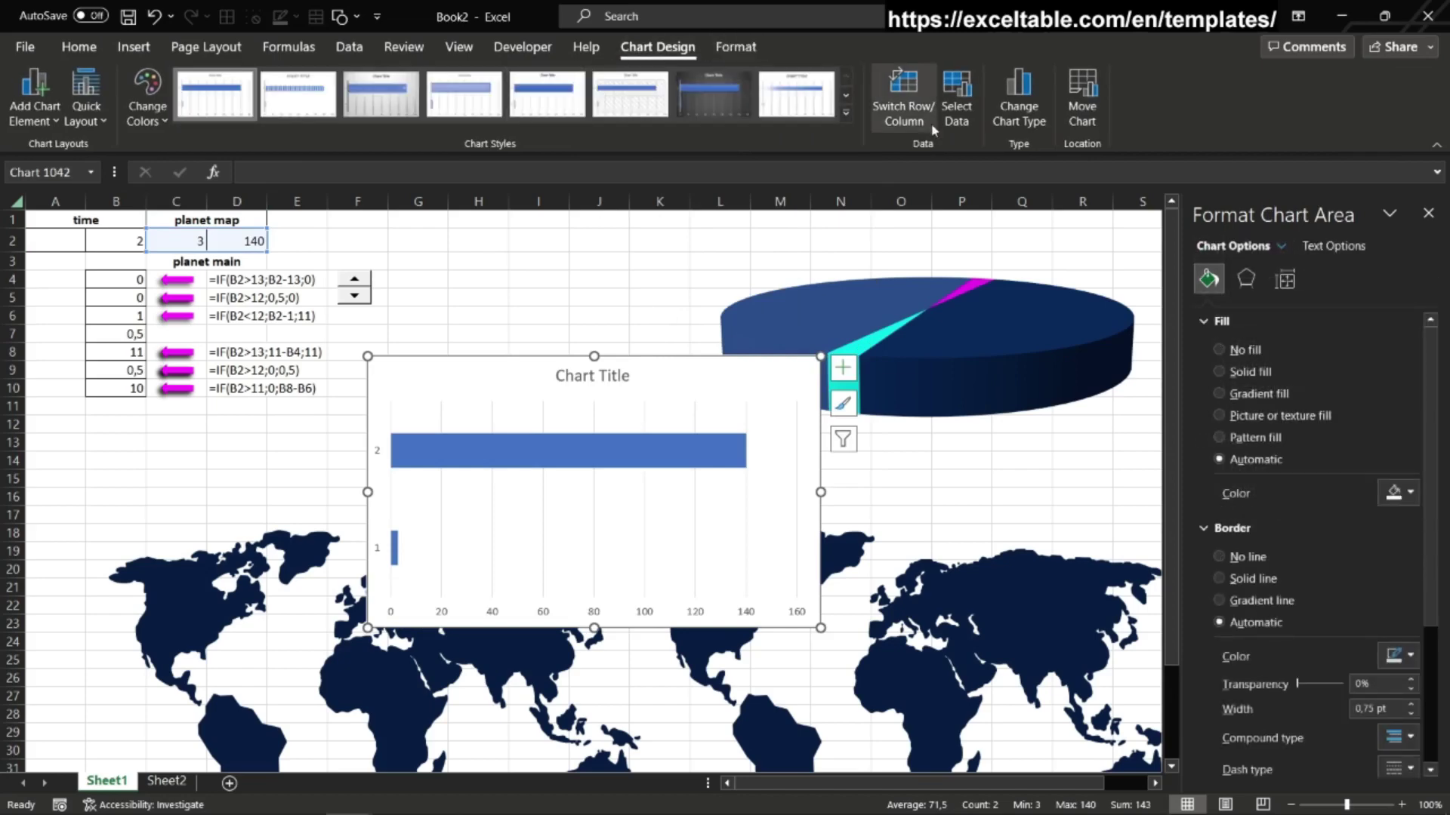
{"action": "left_click", "coordinate": [898, 97]}
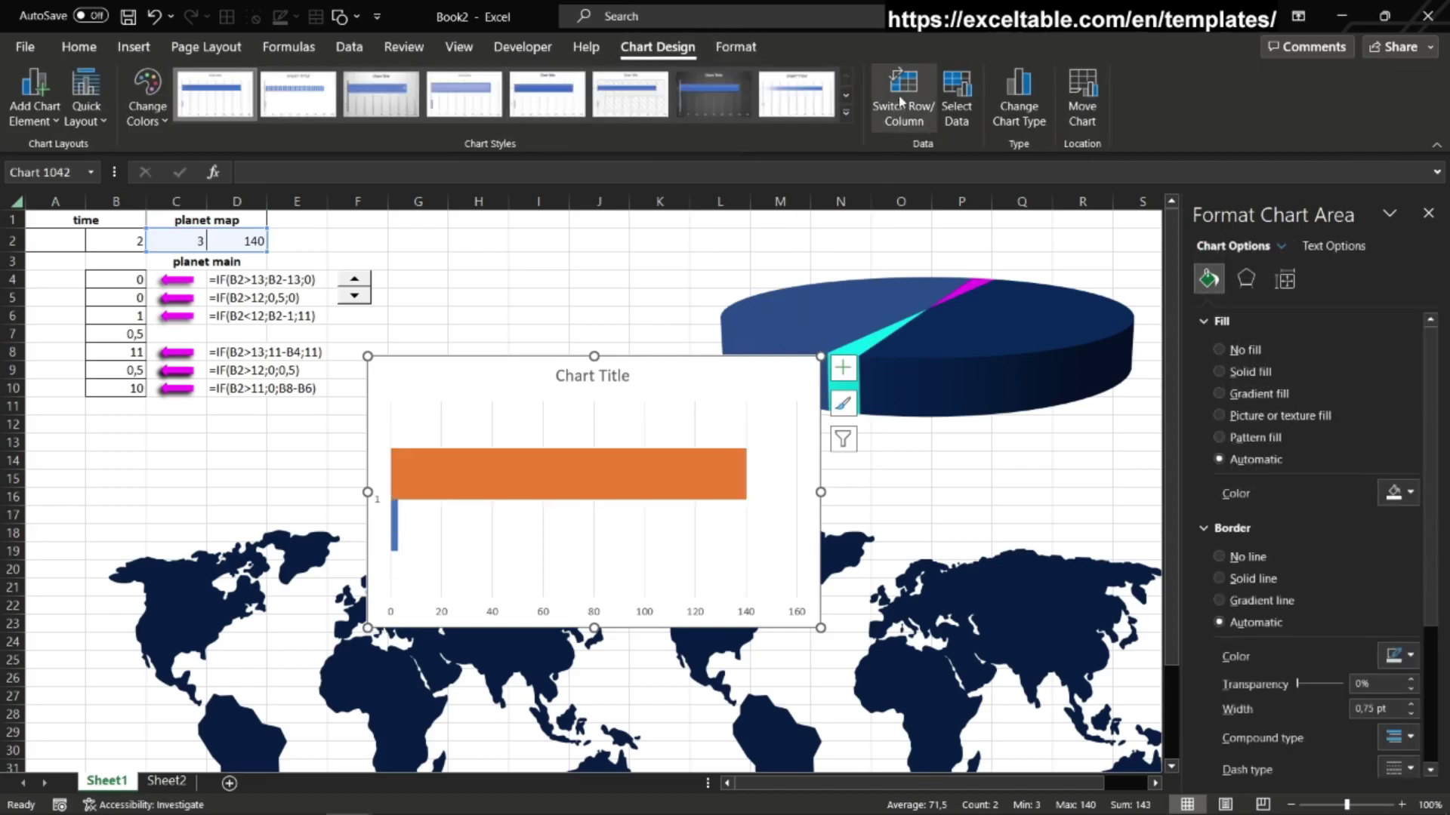
{"action": "left_click", "coordinate": [1018, 102]}
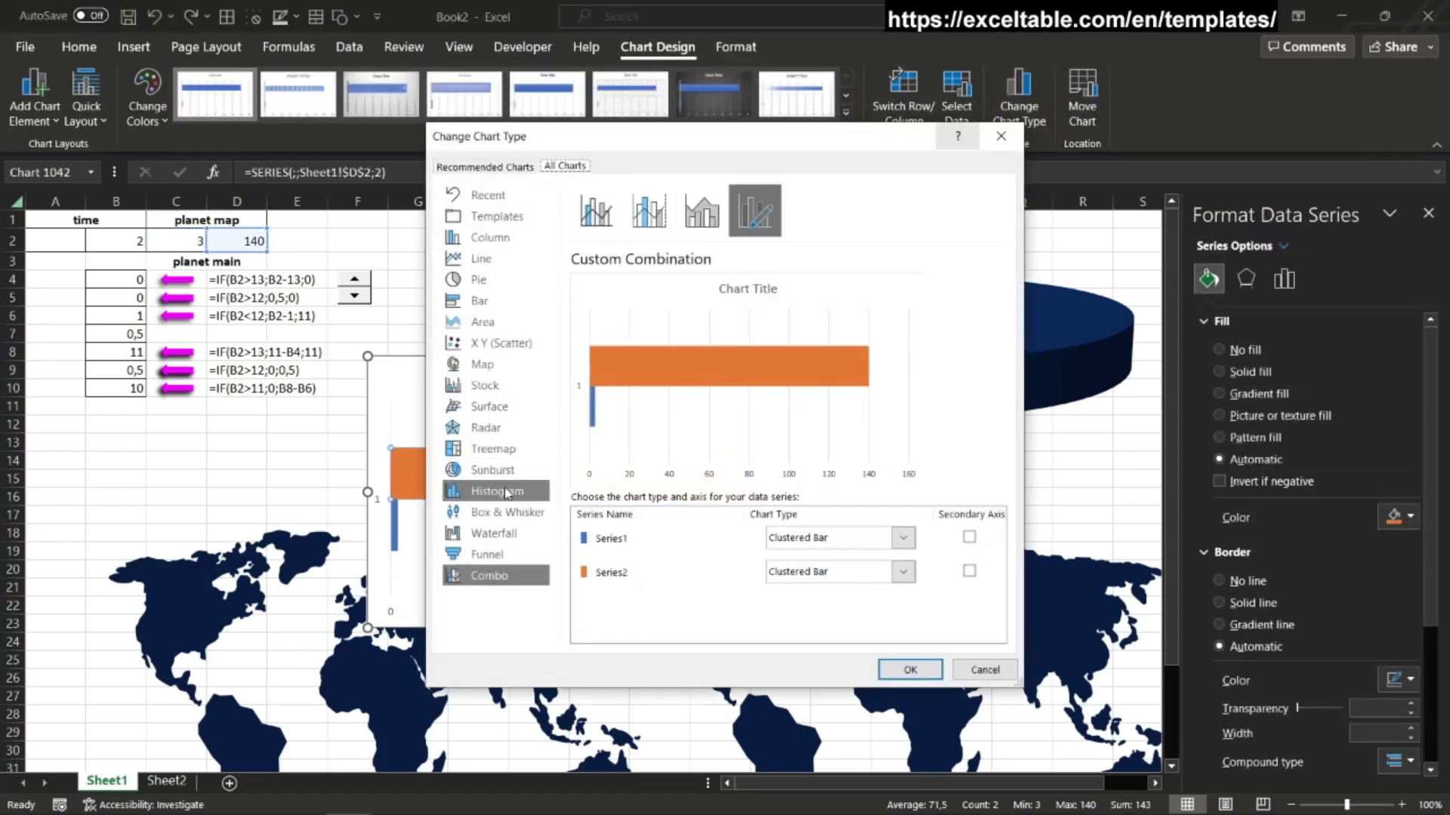
{"action": "left_click", "coordinate": [480, 302]}
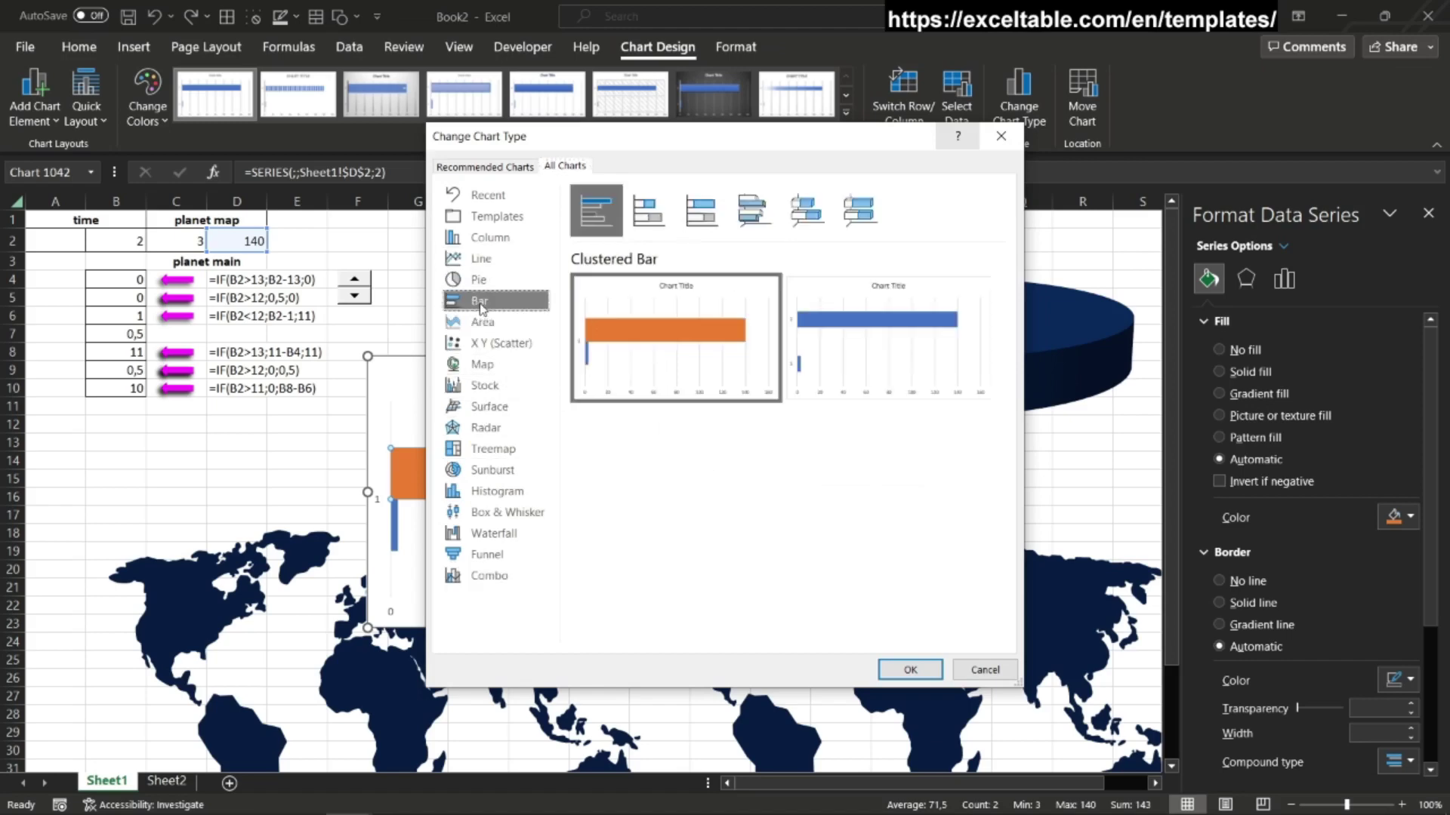
{"action": "left_click", "coordinate": [657, 213]}
{"action": "left_click", "coordinate": [893, 670]}
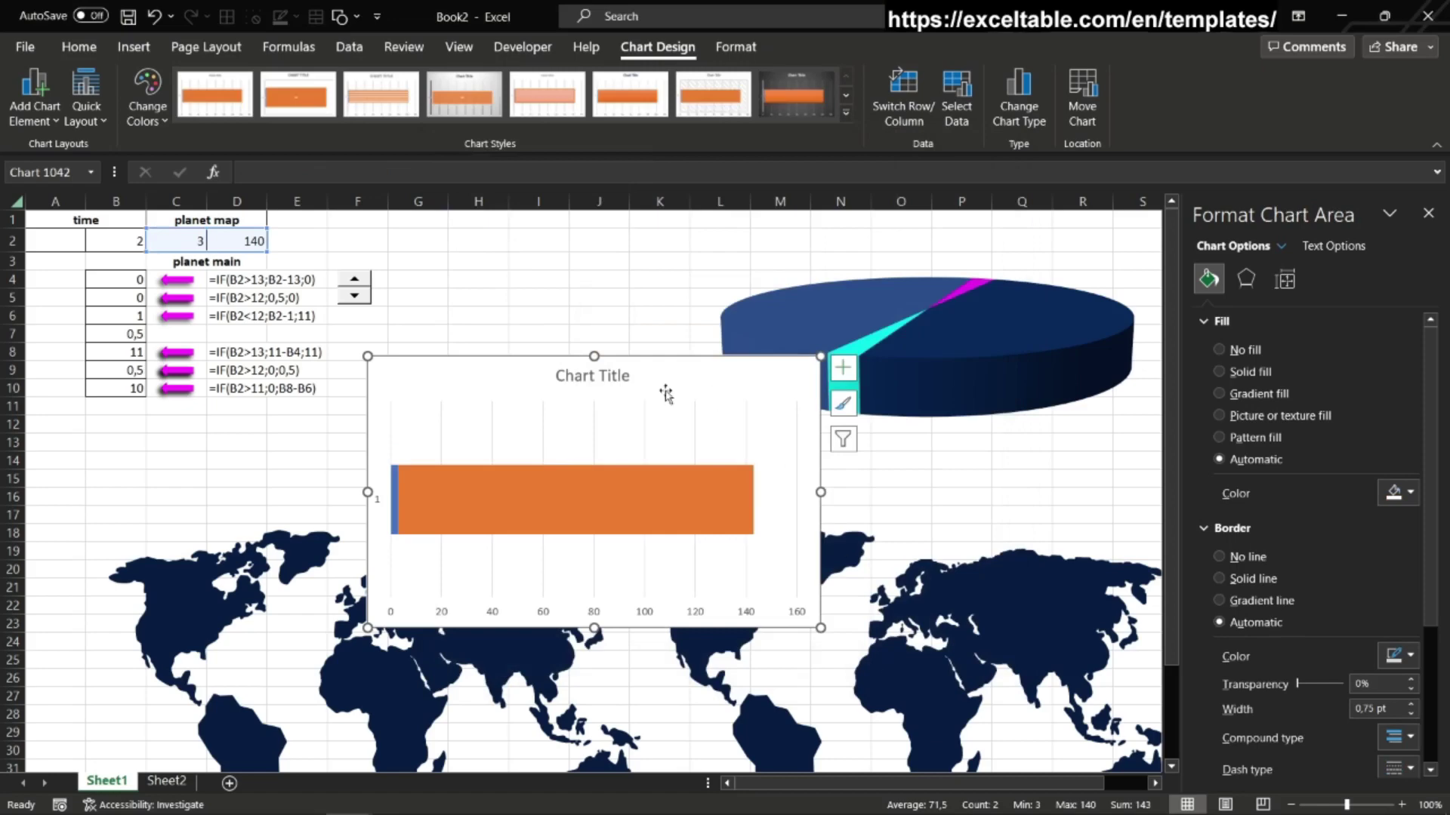
Step: Move the bar chart up beside the pie and test the time spinner up and down
{"action": "left_click_drag", "start_coordinate": [492, 360], "coordinate": [559, 269]}
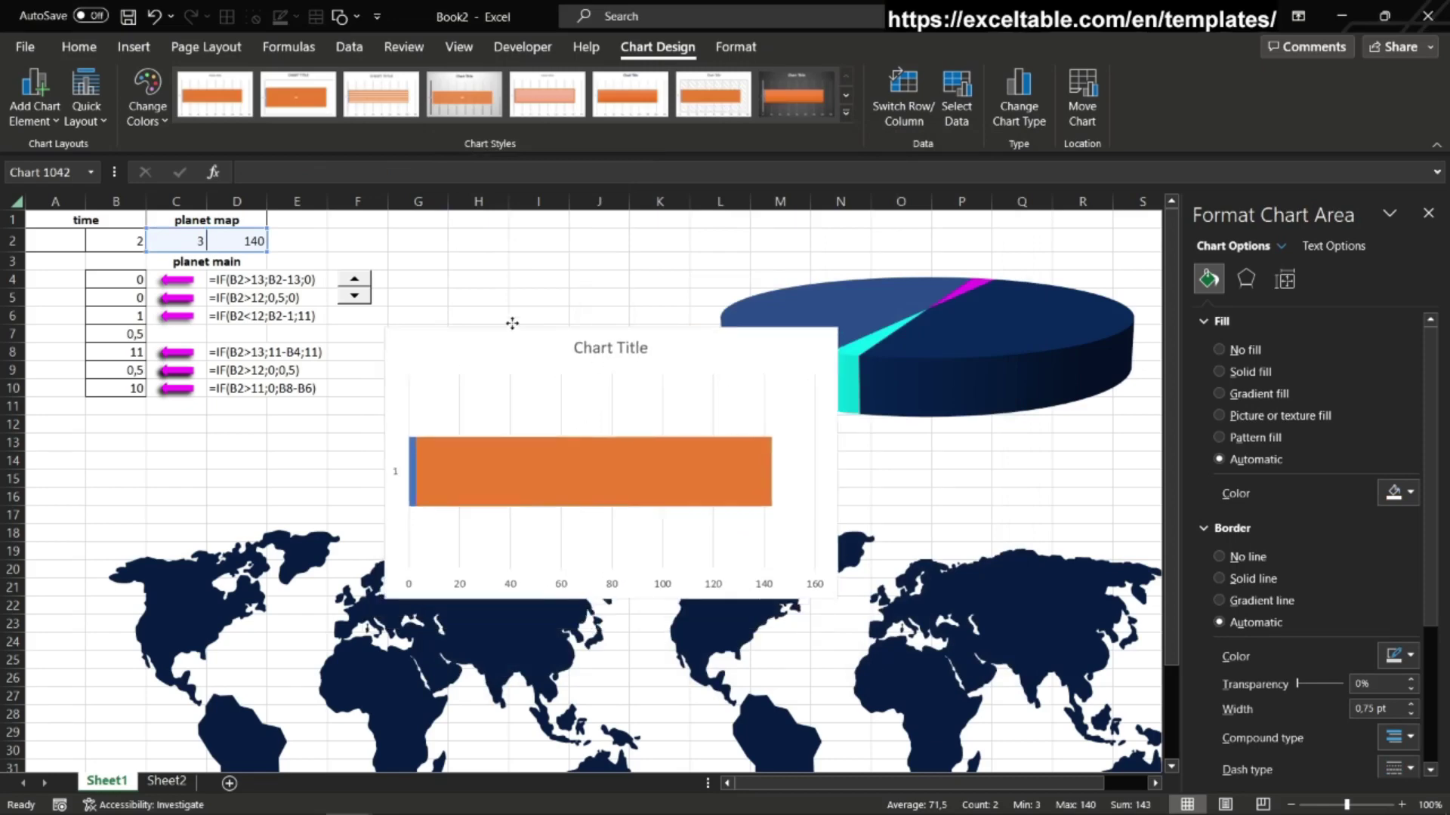
{"action": "left_click", "coordinate": [370, 370]}
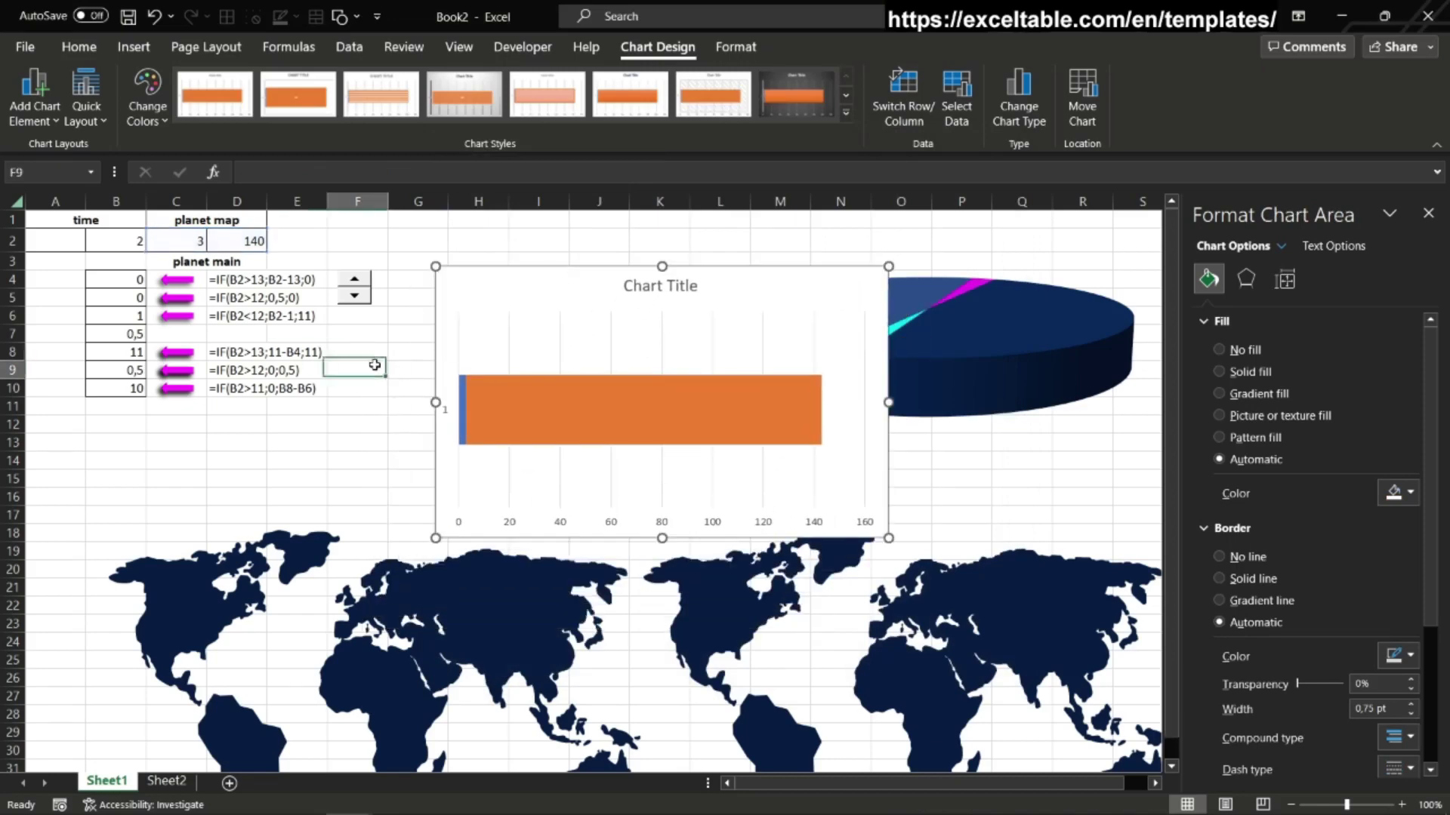
{"action": "left_click", "coordinate": [354, 284]}
{"action": "left_click", "coordinate": [354, 284]}
{"action": "left_click", "coordinate": [354, 284]}
{"action": "left_click", "coordinate": [355, 283]}
{"action": "left_click", "coordinate": [354, 279]}
{"action": "left_click", "coordinate": [354, 280]}
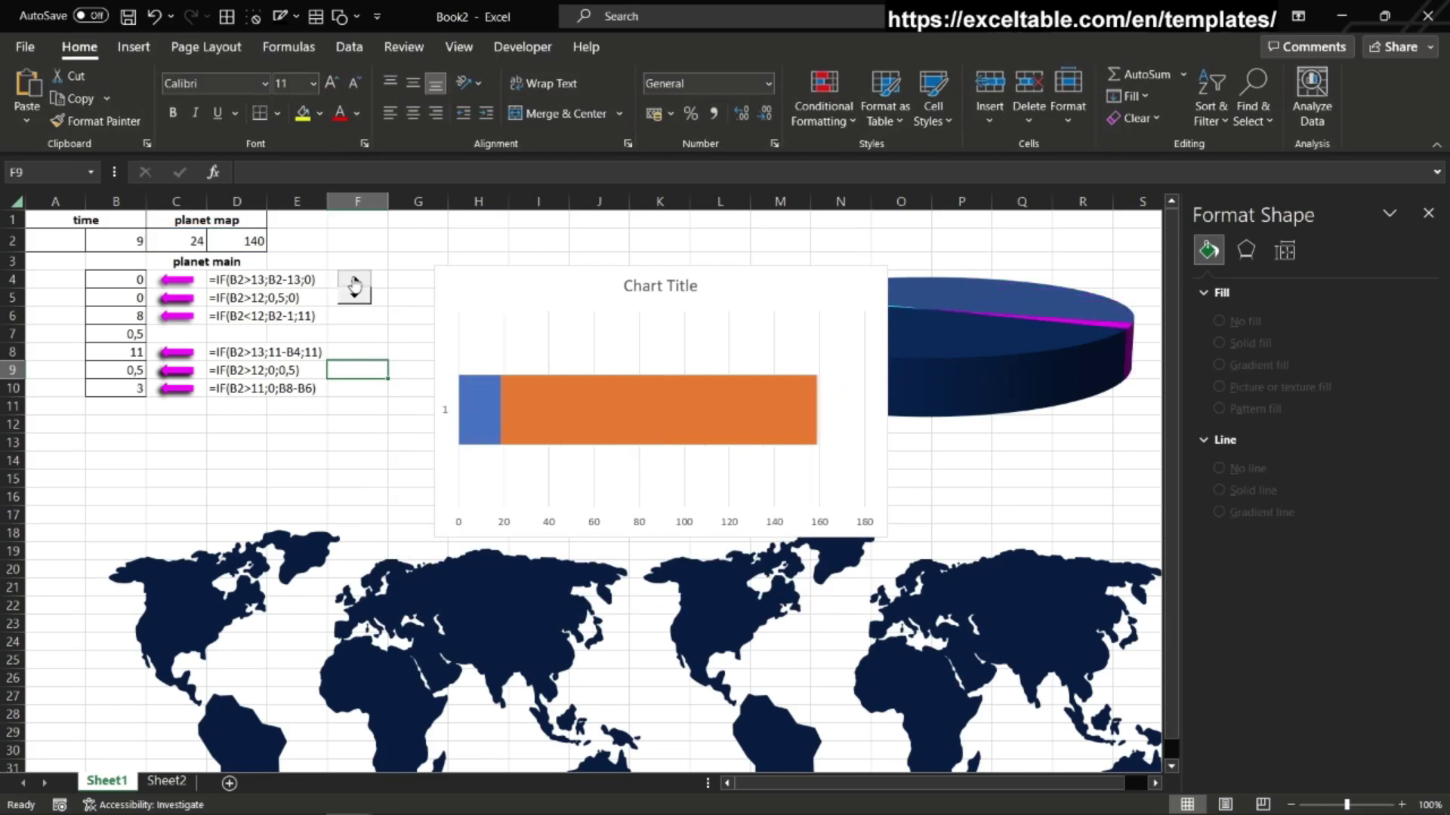
{"action": "left_click", "coordinate": [354, 279]}
{"action": "left_click", "coordinate": [356, 296]}
{"action": "left_click", "coordinate": [355, 296]}
{"action": "left_click", "coordinate": [355, 296]}
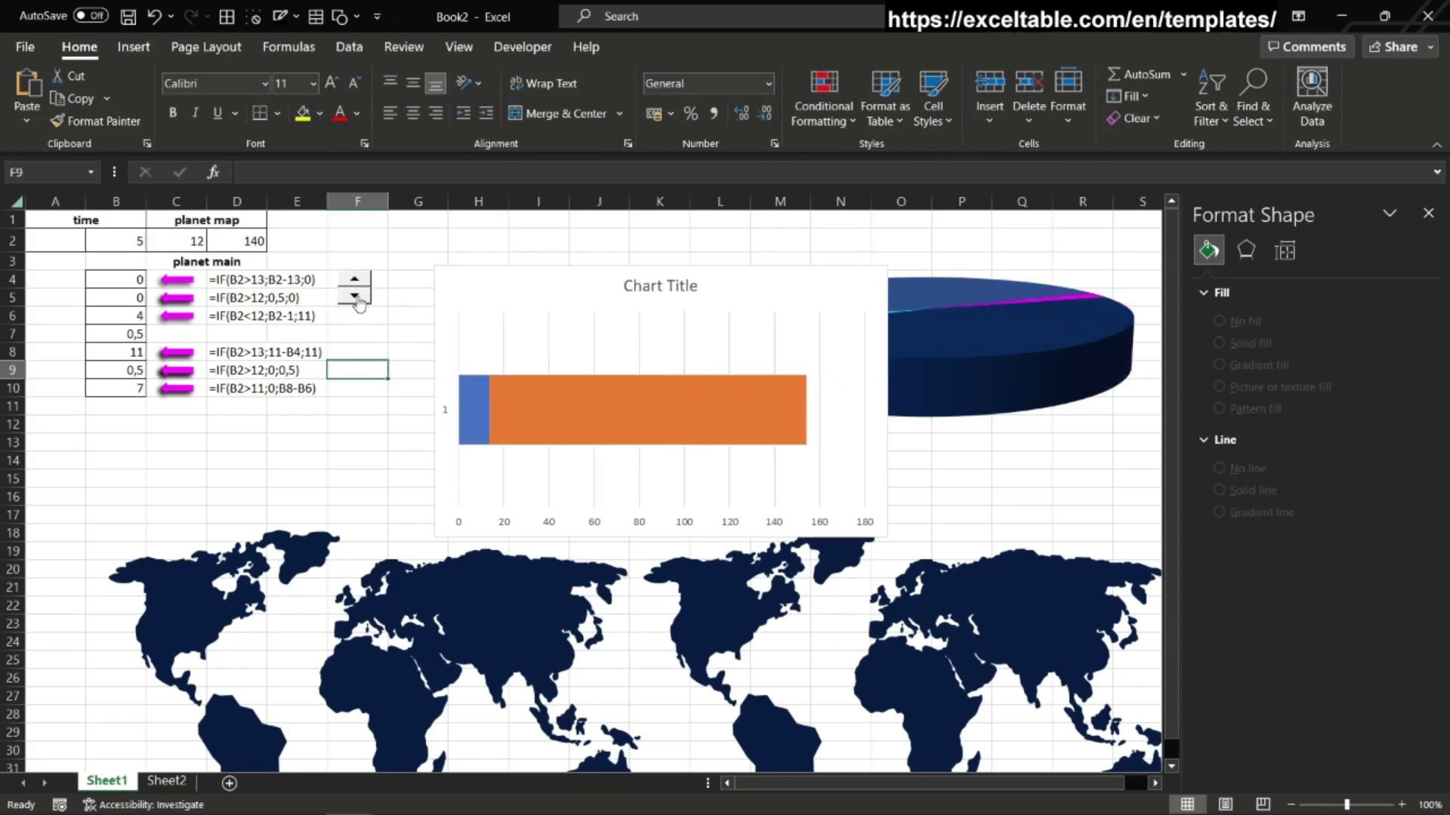
Step: Set the horizontal axis maximum bound to 160 and tick Values in reverse order
{"action": "left_click", "coordinate": [600, 524]}
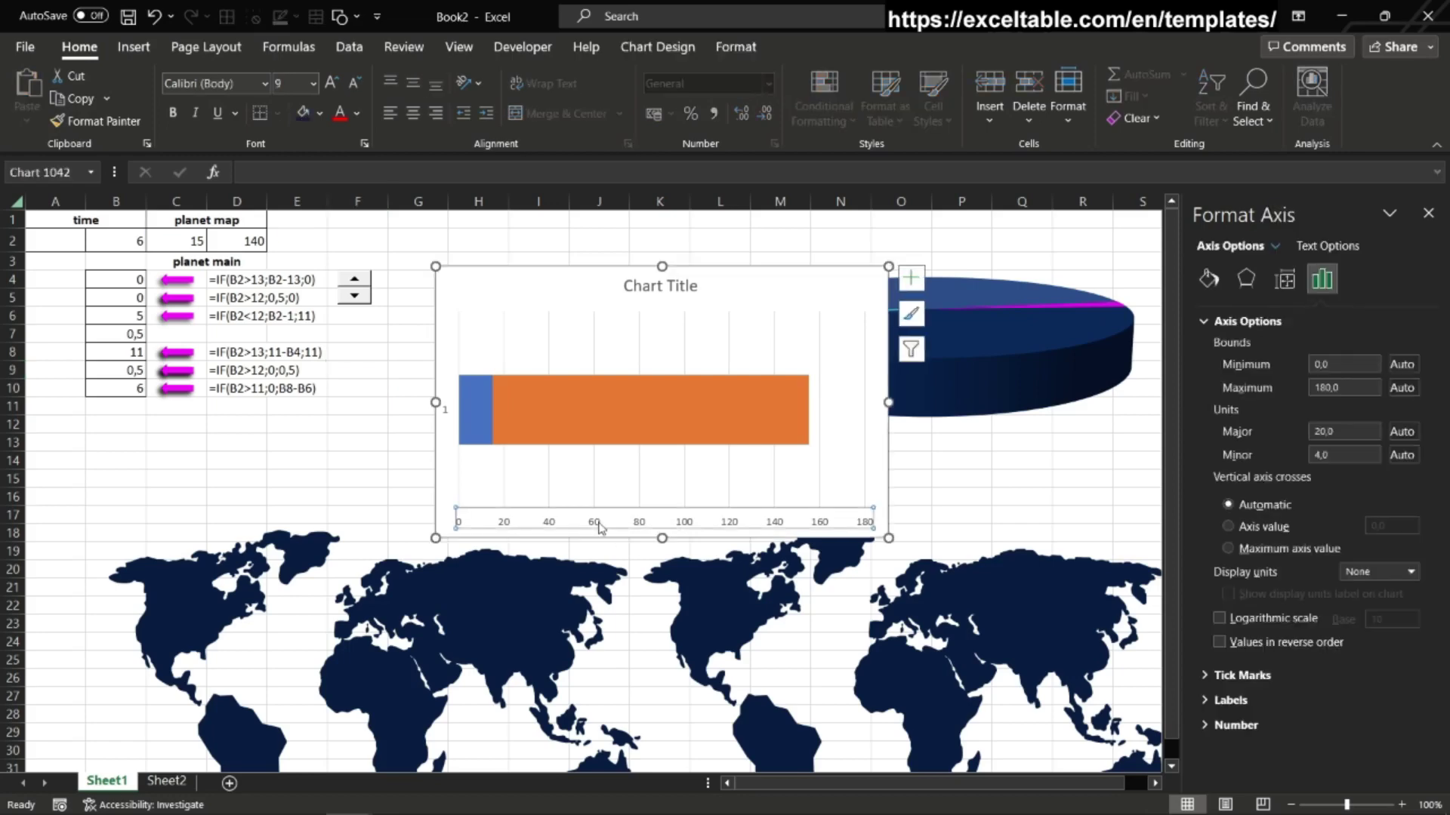
{"action": "left_click_drag", "start_coordinate": [1341, 367], "coordinate": [1315, 370]}
{"action": "left_click_drag", "start_coordinate": [1363, 388], "coordinate": [1289, 388]}
{"action": "type", "text": "1"}
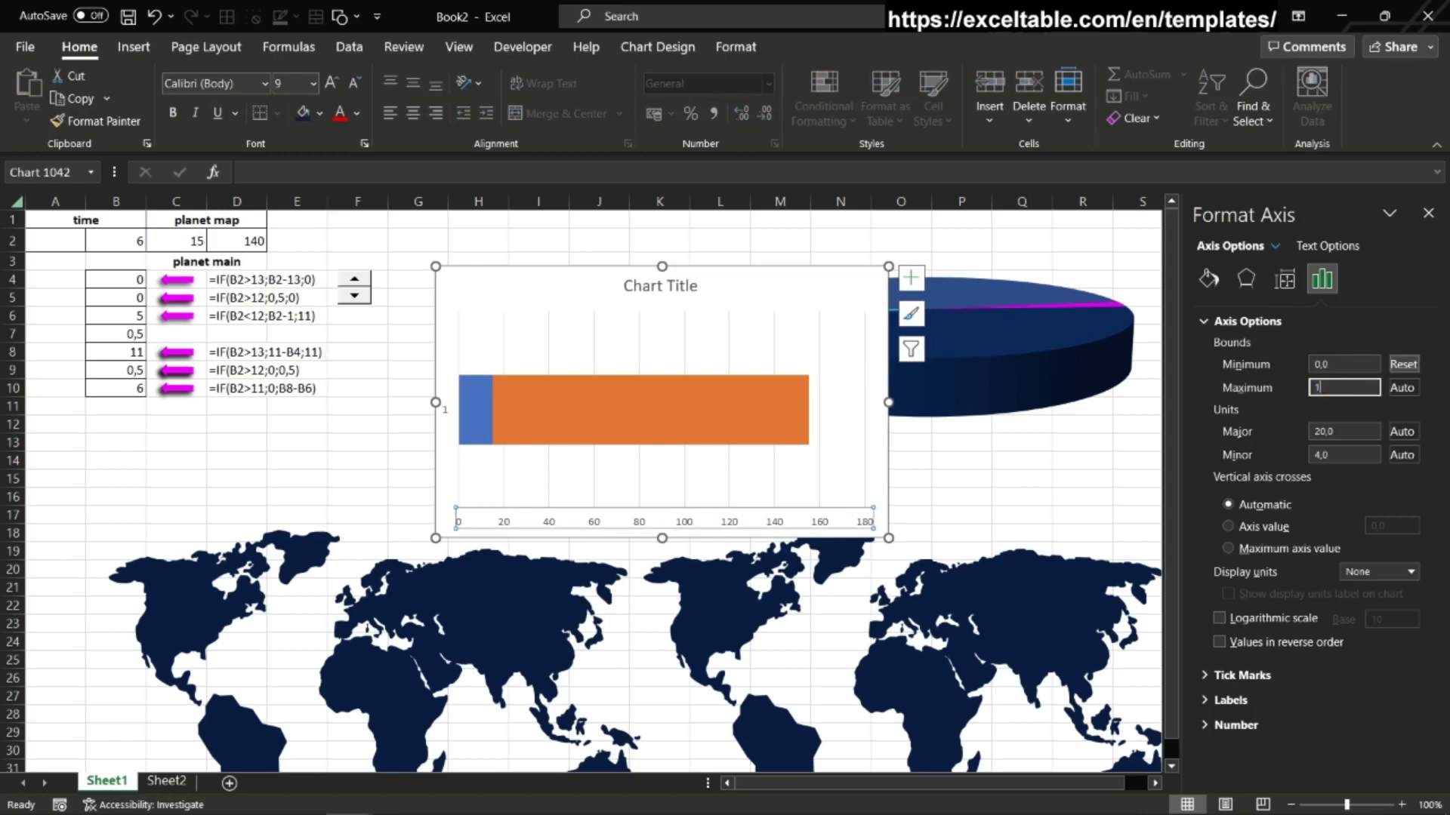
{"action": "type", "text": "60"}
{"action": "key", "text": "Return"}
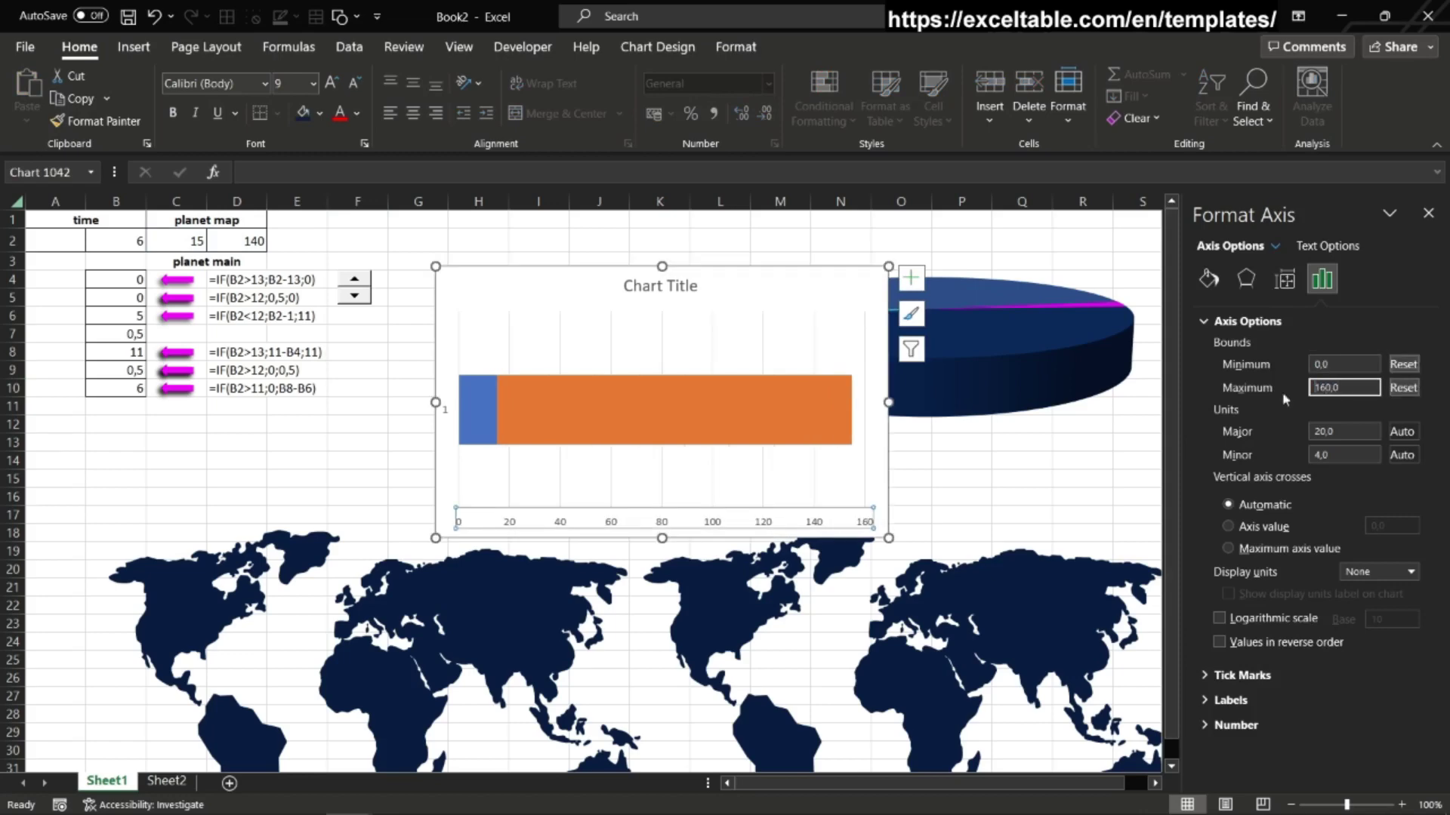
{"action": "left_click", "coordinate": [1219, 643]}
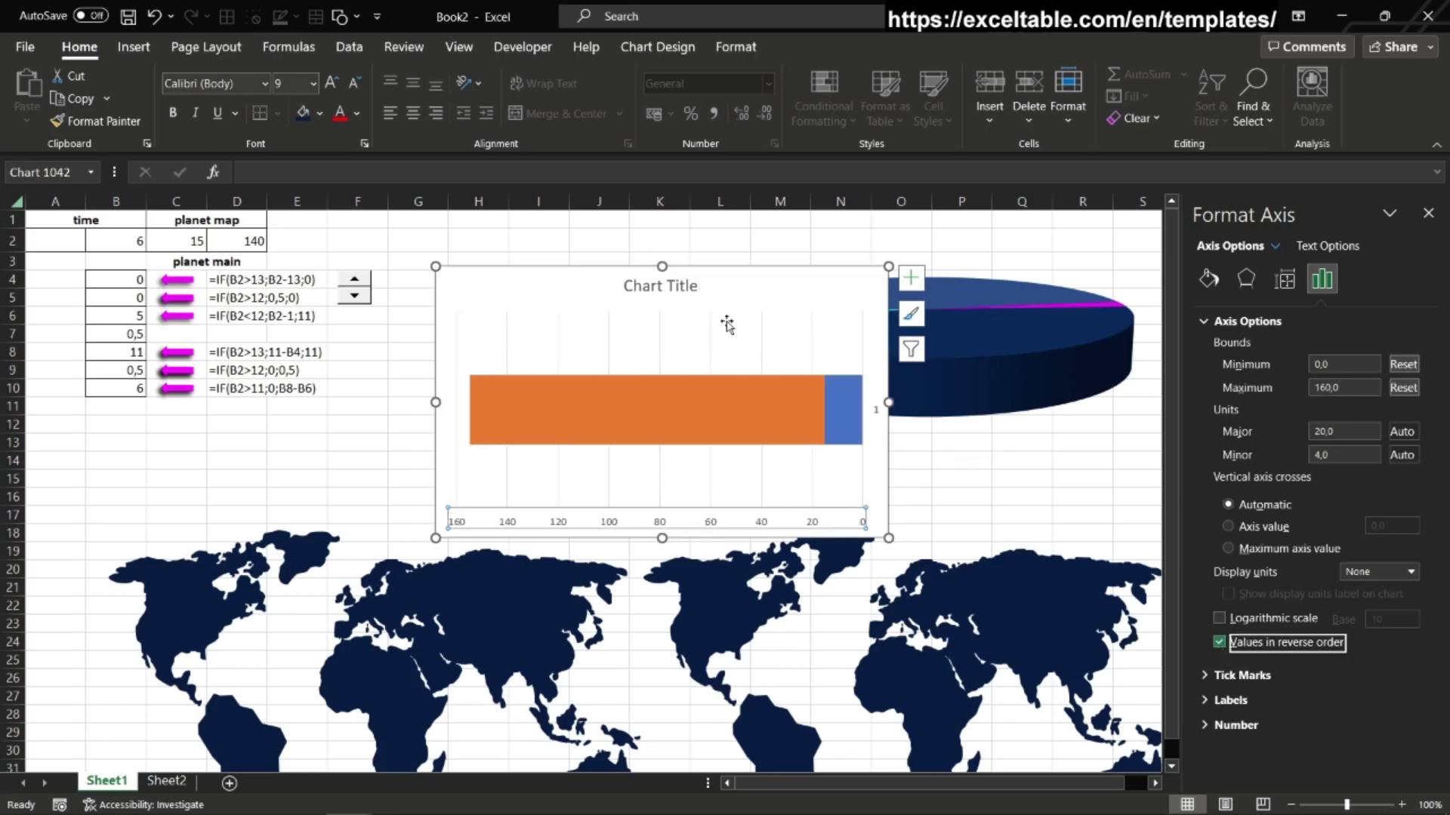
{"action": "left_click", "coordinate": [911, 278]}
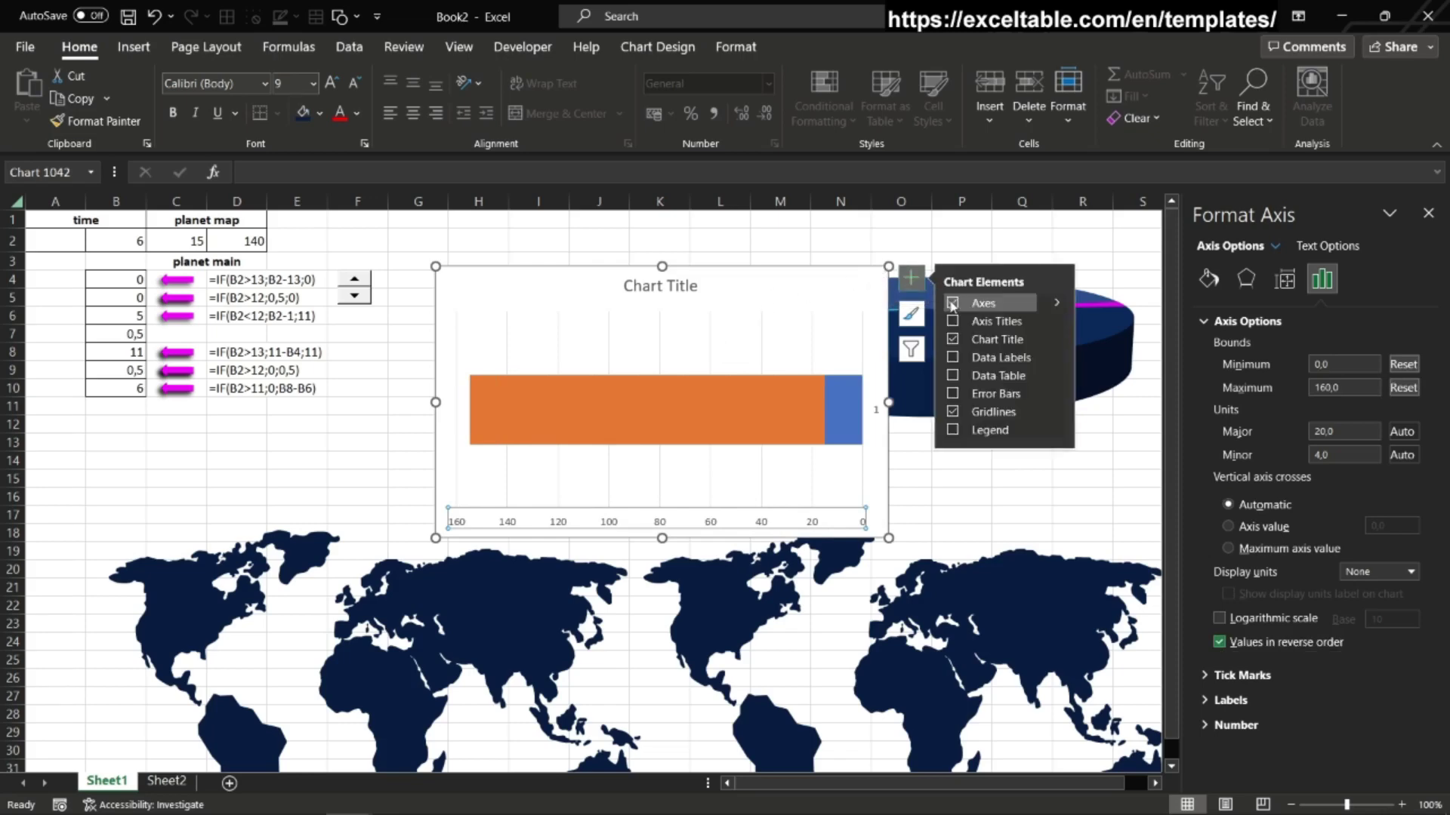
Step: Remove the chart title and gridlines from the bar chart
{"action": "left_click", "coordinate": [952, 357]}
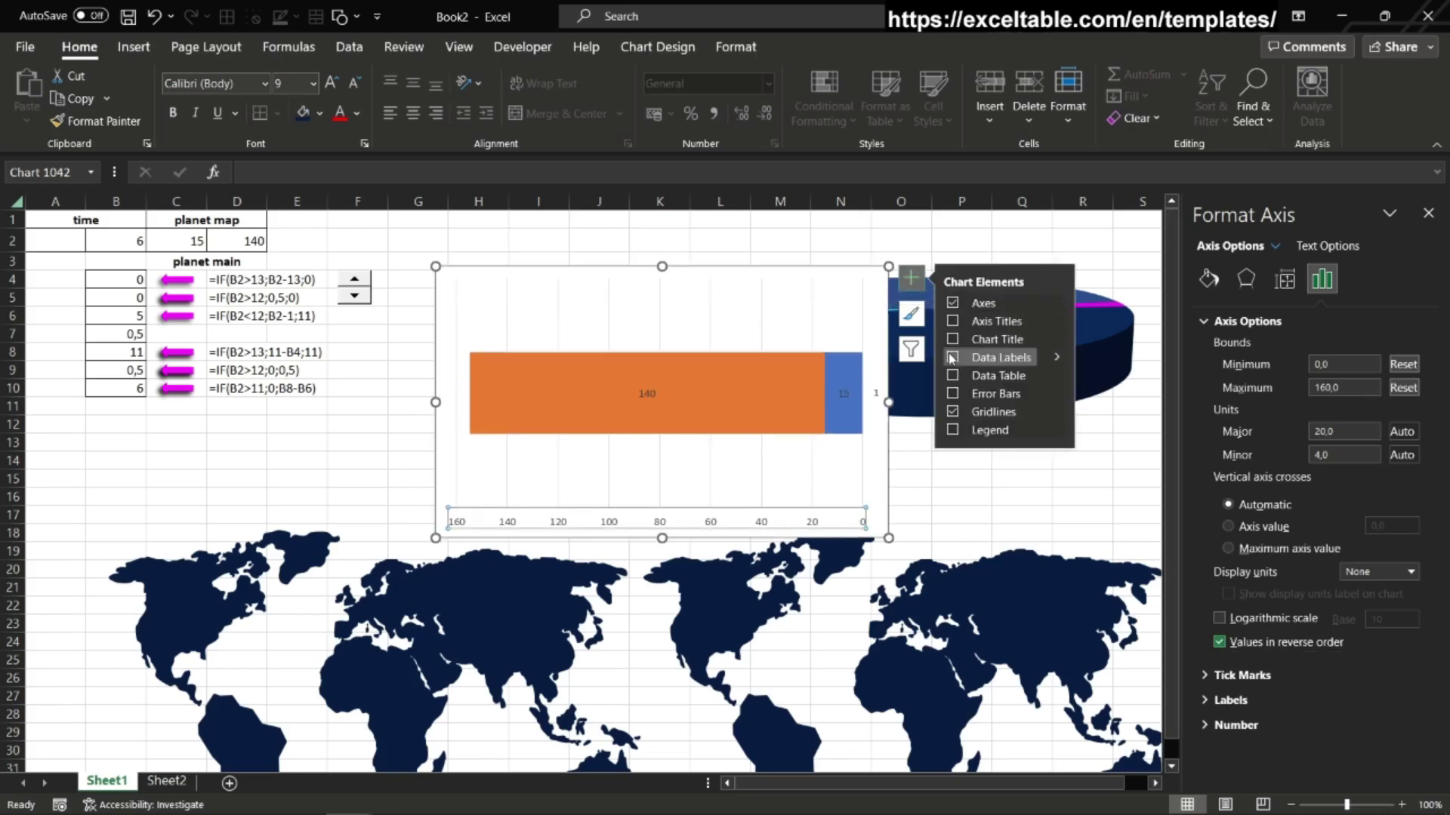
{"action": "left_click", "coordinate": [952, 357]}
{"action": "left_click", "coordinate": [952, 411]}
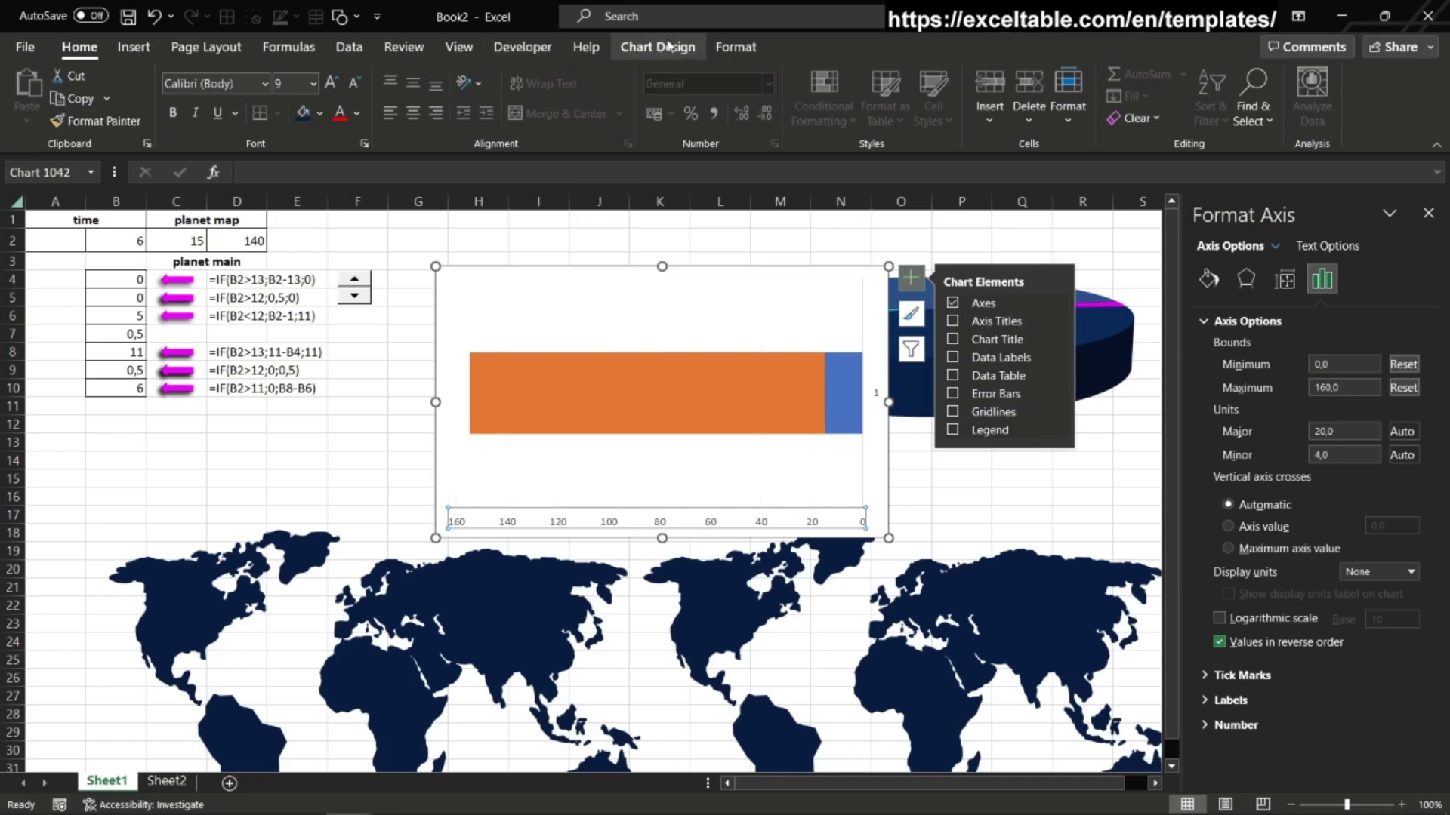
Step: Set No Outline on the axis and chart area, and No Fill on the chart area
{"action": "left_click", "coordinate": [736, 46]}
{"action": "left_click", "coordinate": [725, 96]}
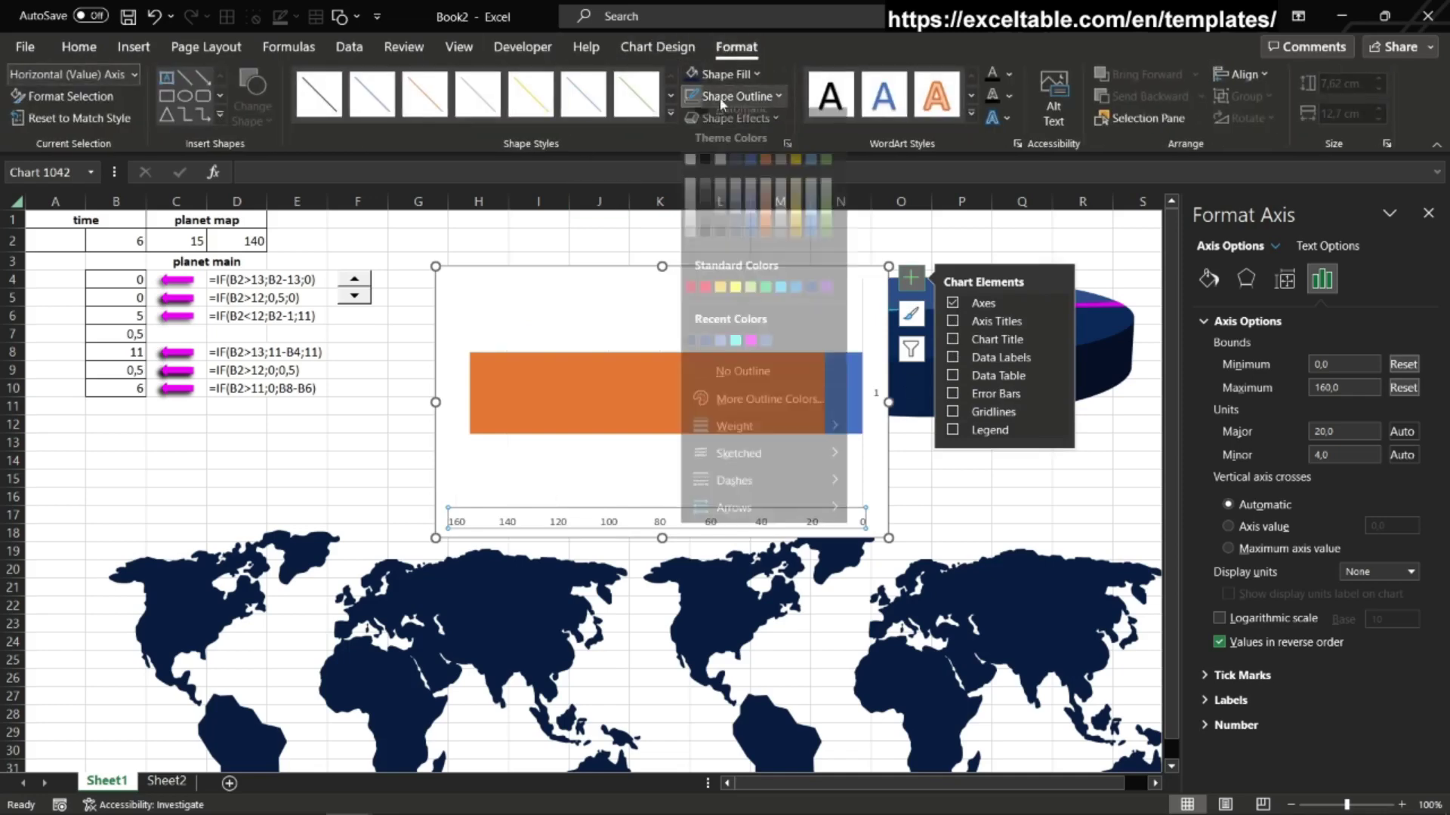
{"action": "left_click", "coordinate": [748, 381]}
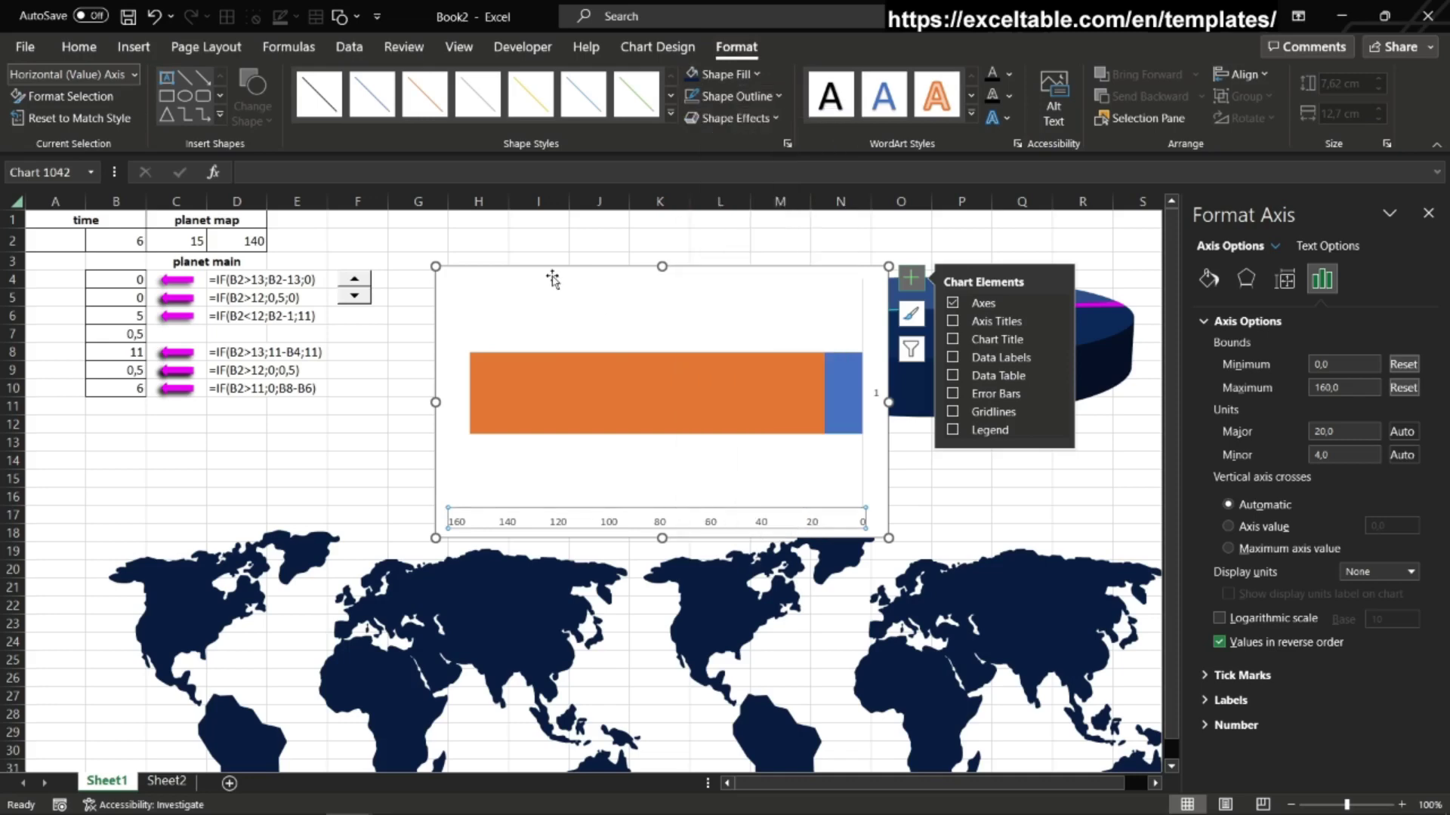
{"action": "left_click", "coordinate": [556, 274]}
{"action": "left_click", "coordinate": [737, 96]}
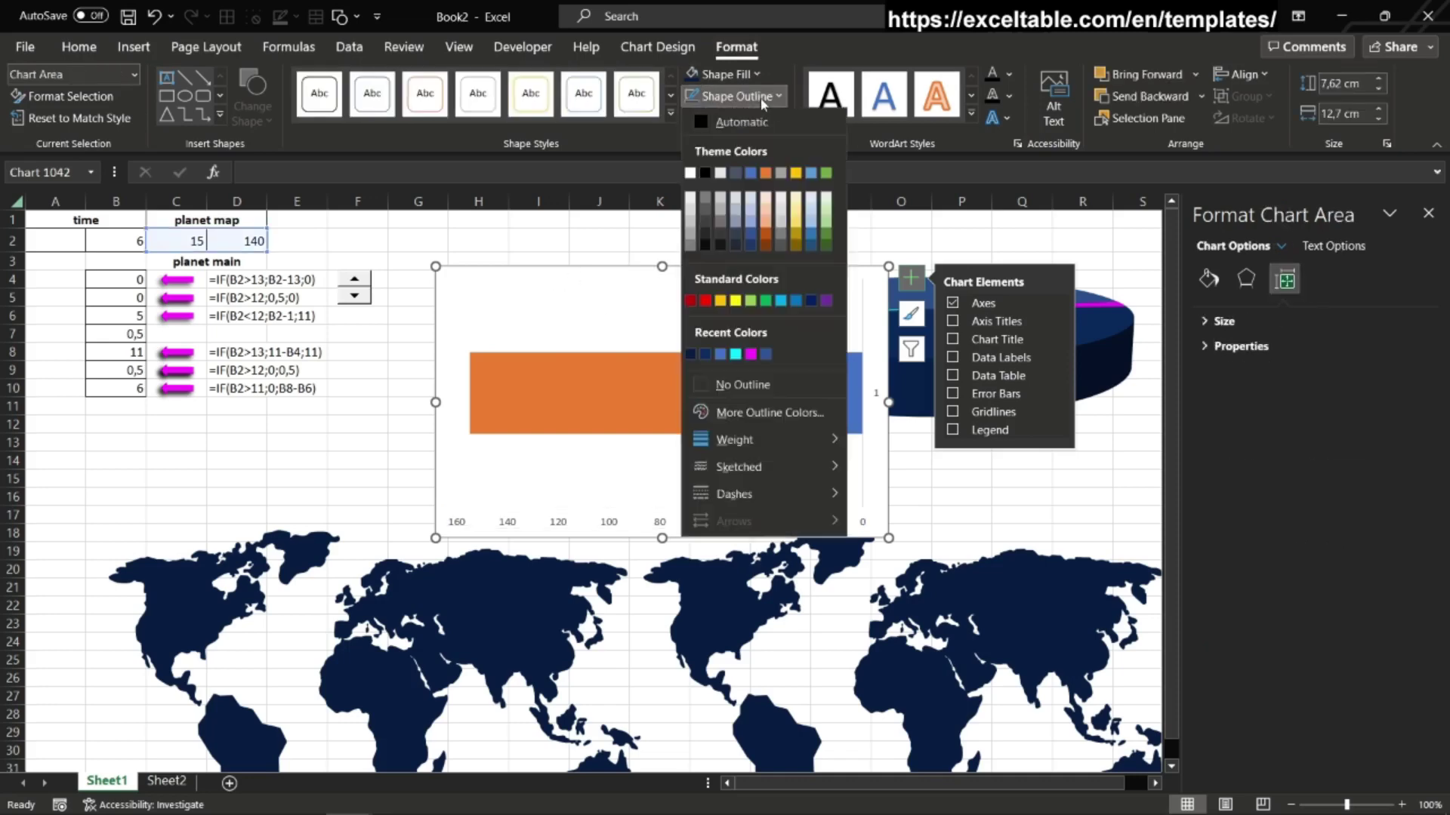
{"action": "left_click", "coordinate": [812, 384]}
{"action": "left_click", "coordinate": [755, 73]}
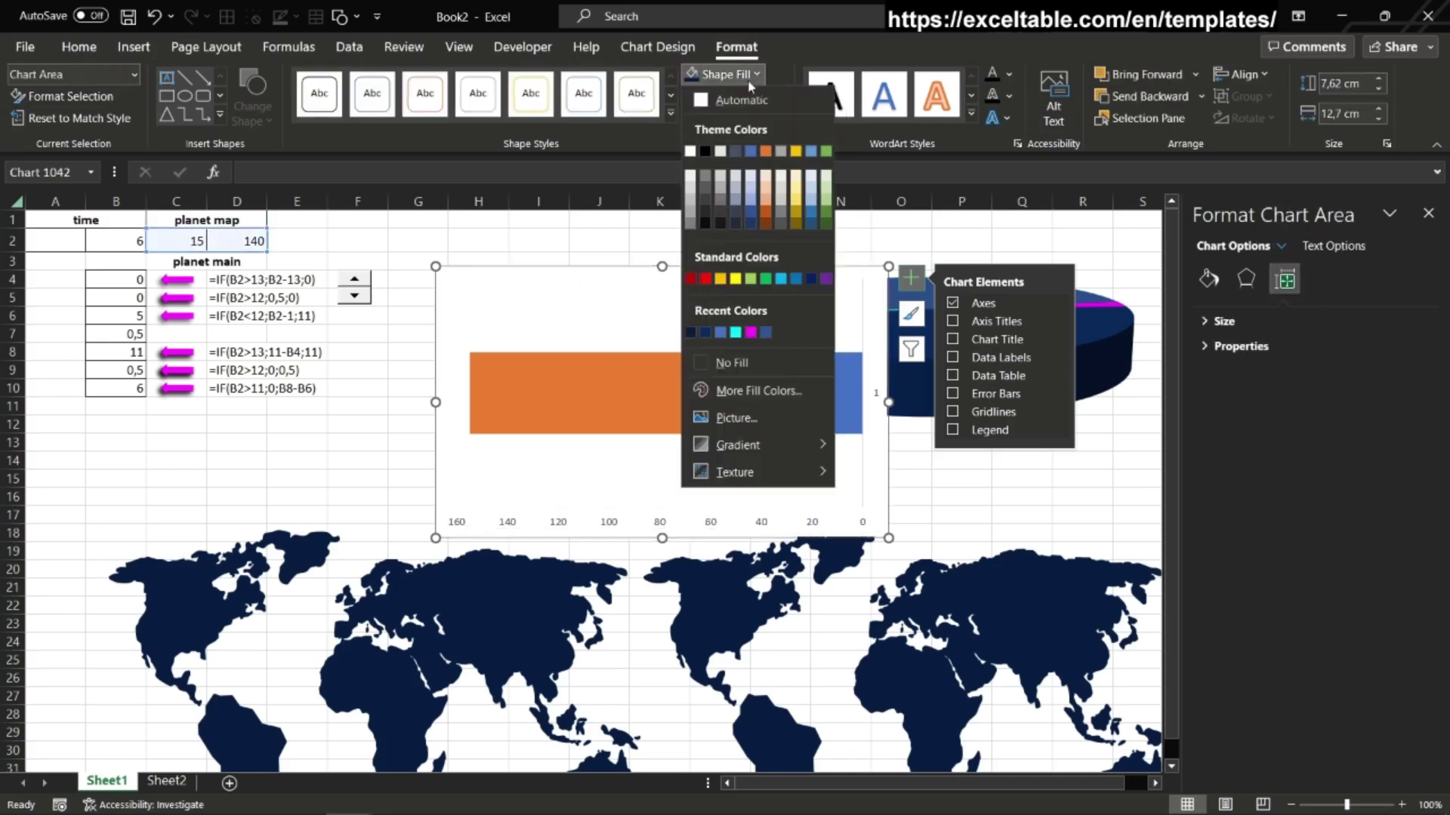
{"action": "left_click", "coordinate": [721, 364]}
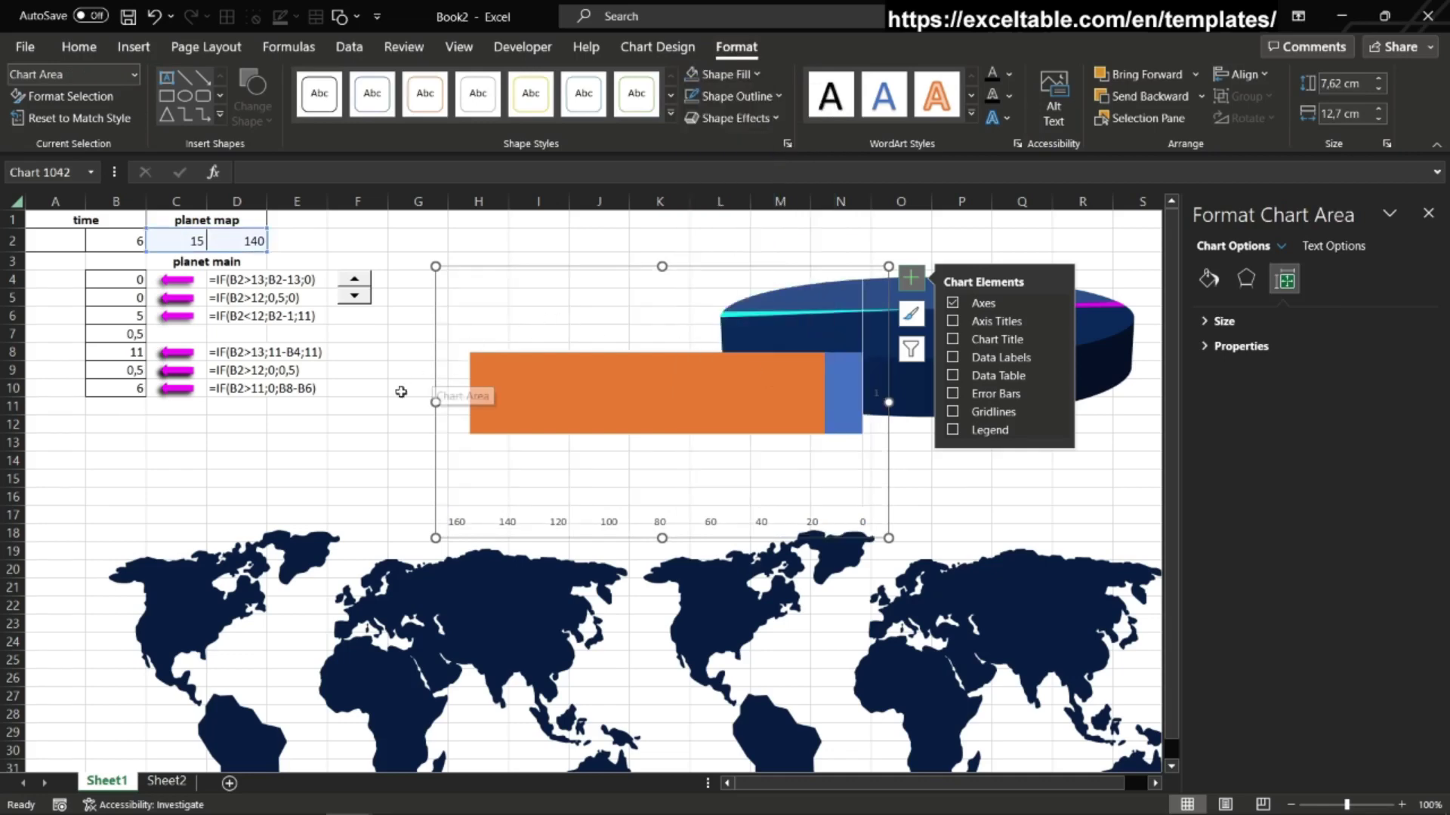
{"action": "left_click", "coordinate": [476, 604]}
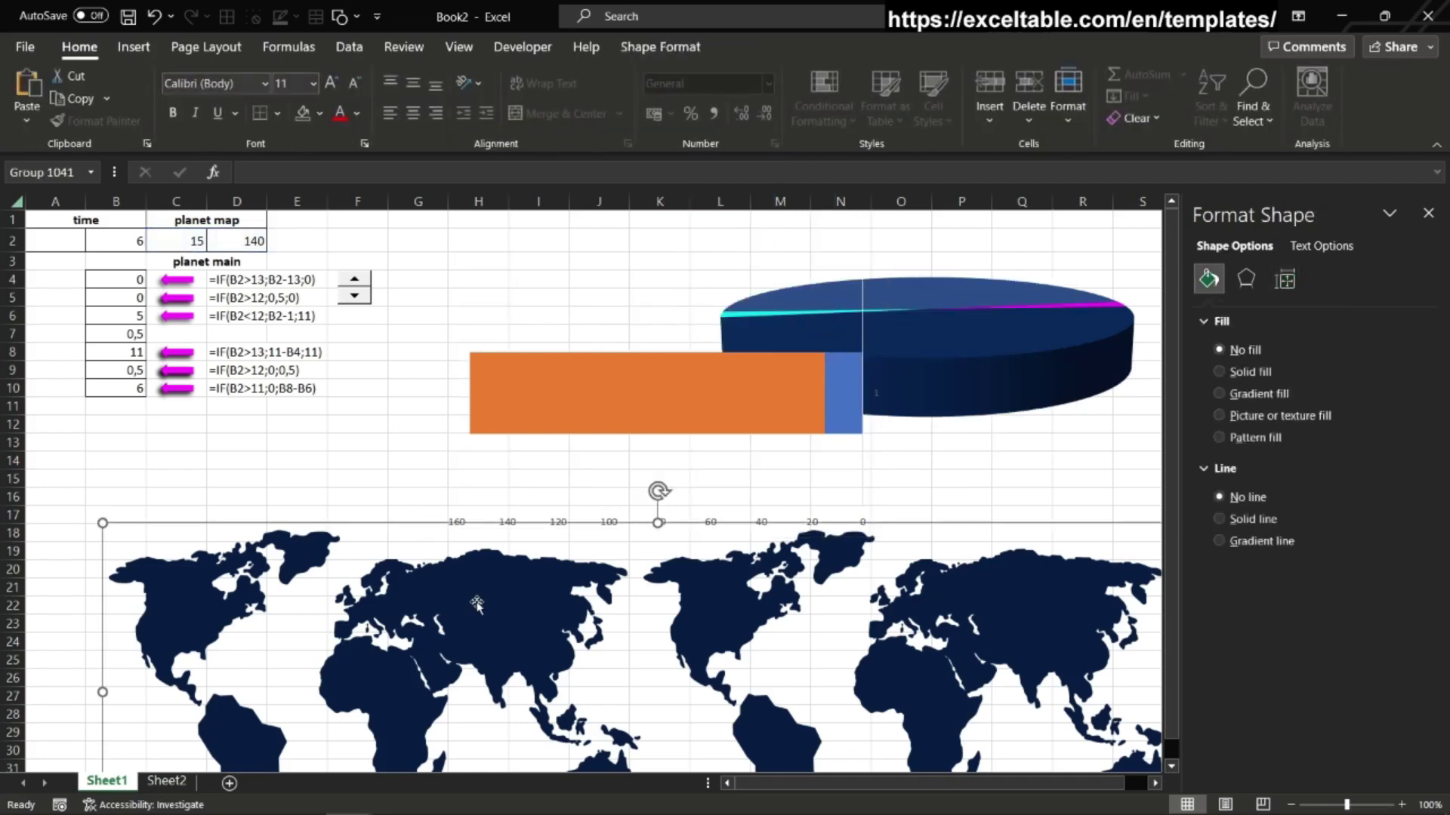
Step: Copy the world map group and use it as the orange series' picture fill from clipboard
{"action": "right_click", "coordinate": [477, 601]}
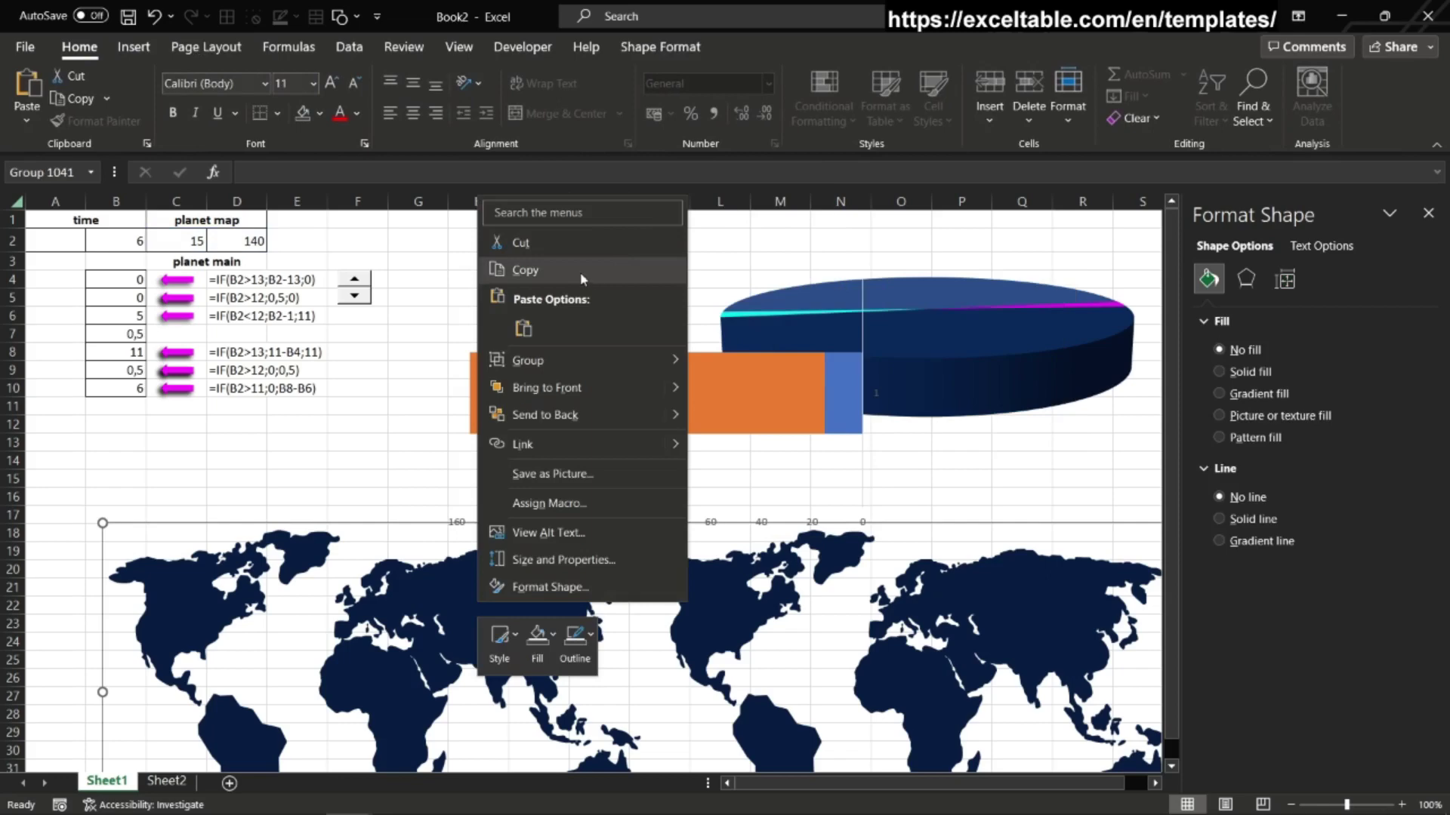
{"action": "key", "text": "Escape"}
{"action": "left_click", "coordinate": [581, 370]}
{"action": "right_click", "coordinate": [582, 387]}
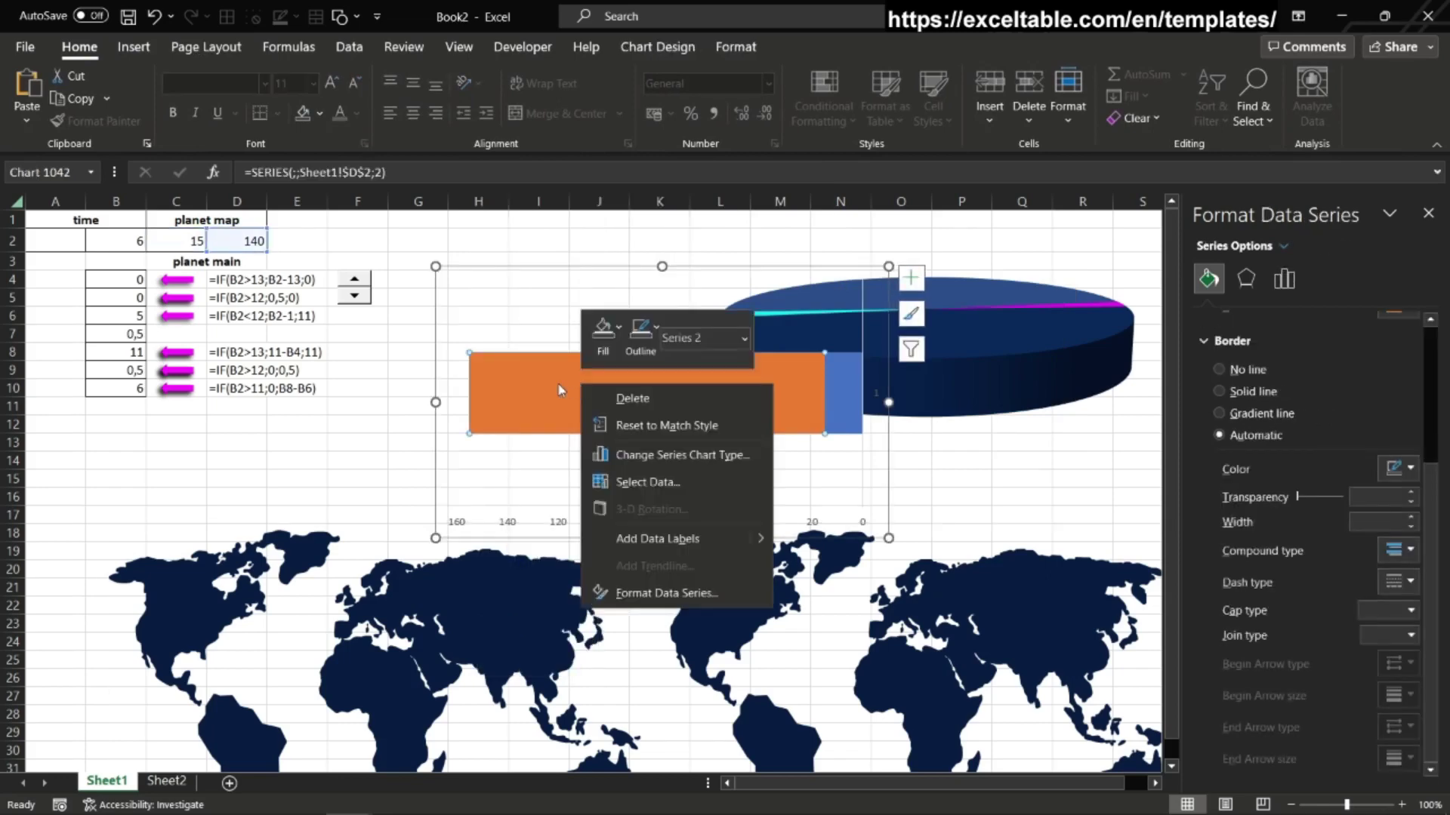
{"action": "left_click", "coordinate": [29, 126]}
{"action": "left_click", "coordinate": [27, 84]}
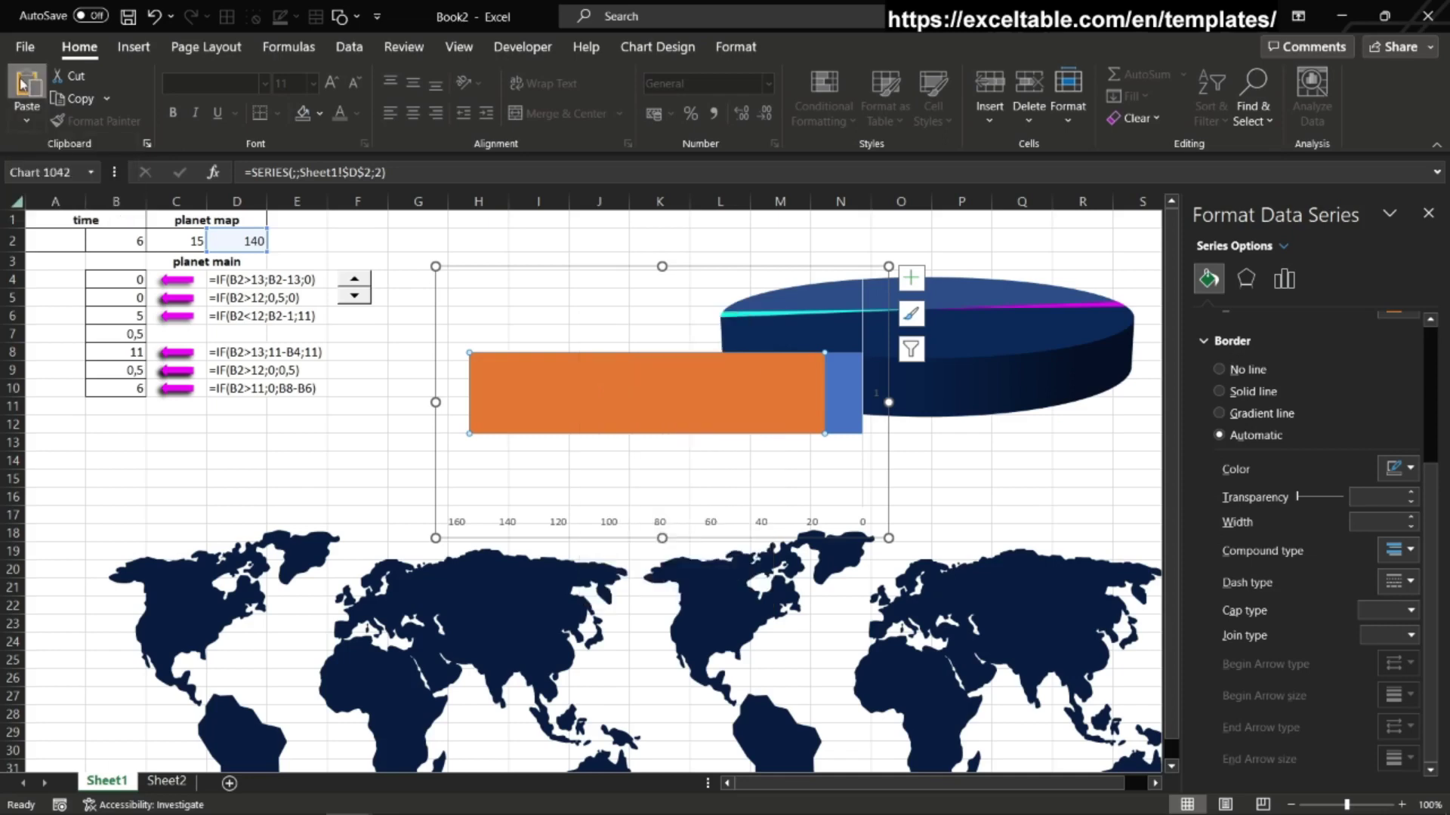
Step: Test the time spinner to preview the map, leaving the value at 5
{"action": "left_click", "coordinate": [393, 425]}
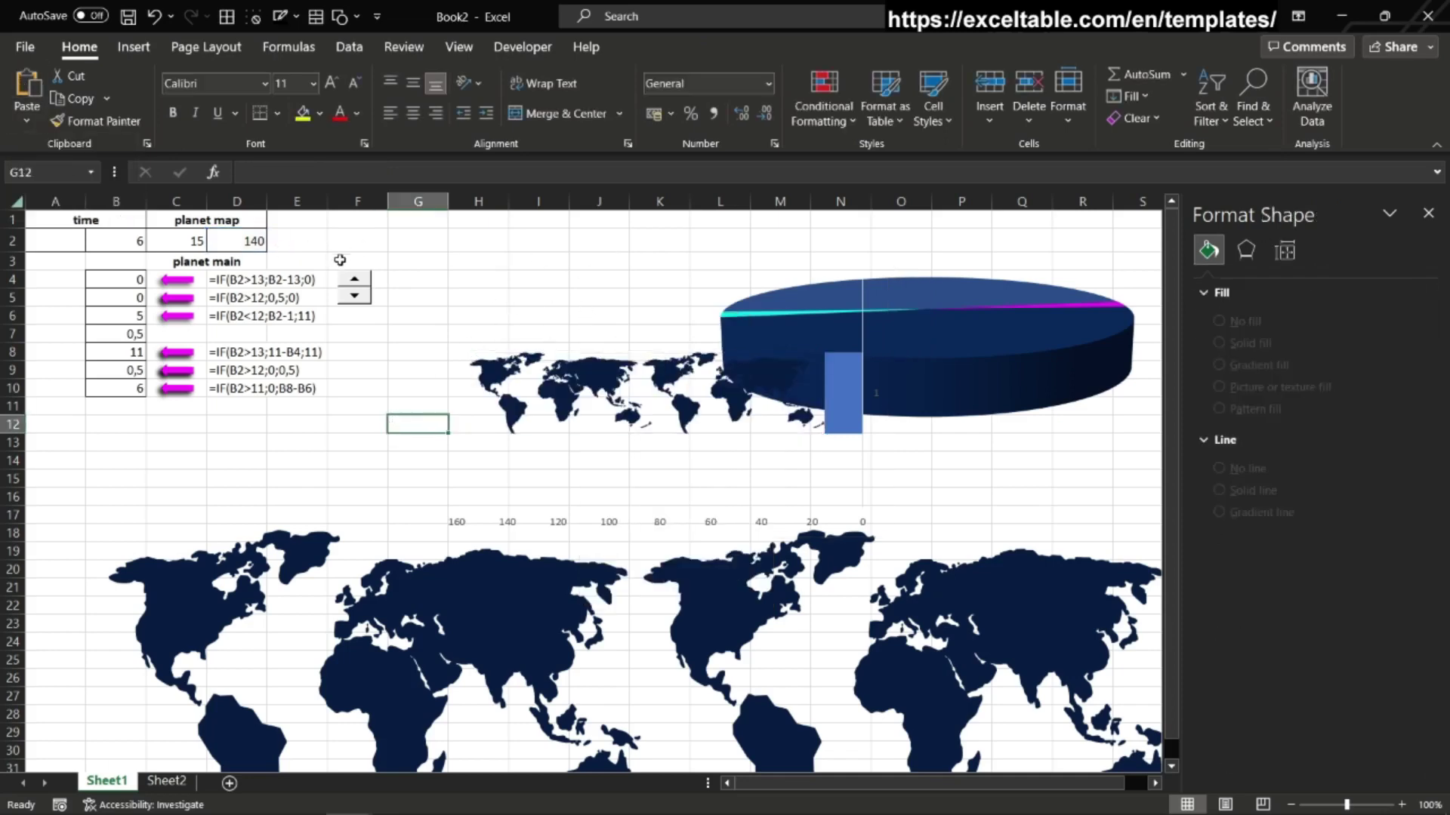
{"action": "left_click", "coordinate": [352, 283]}
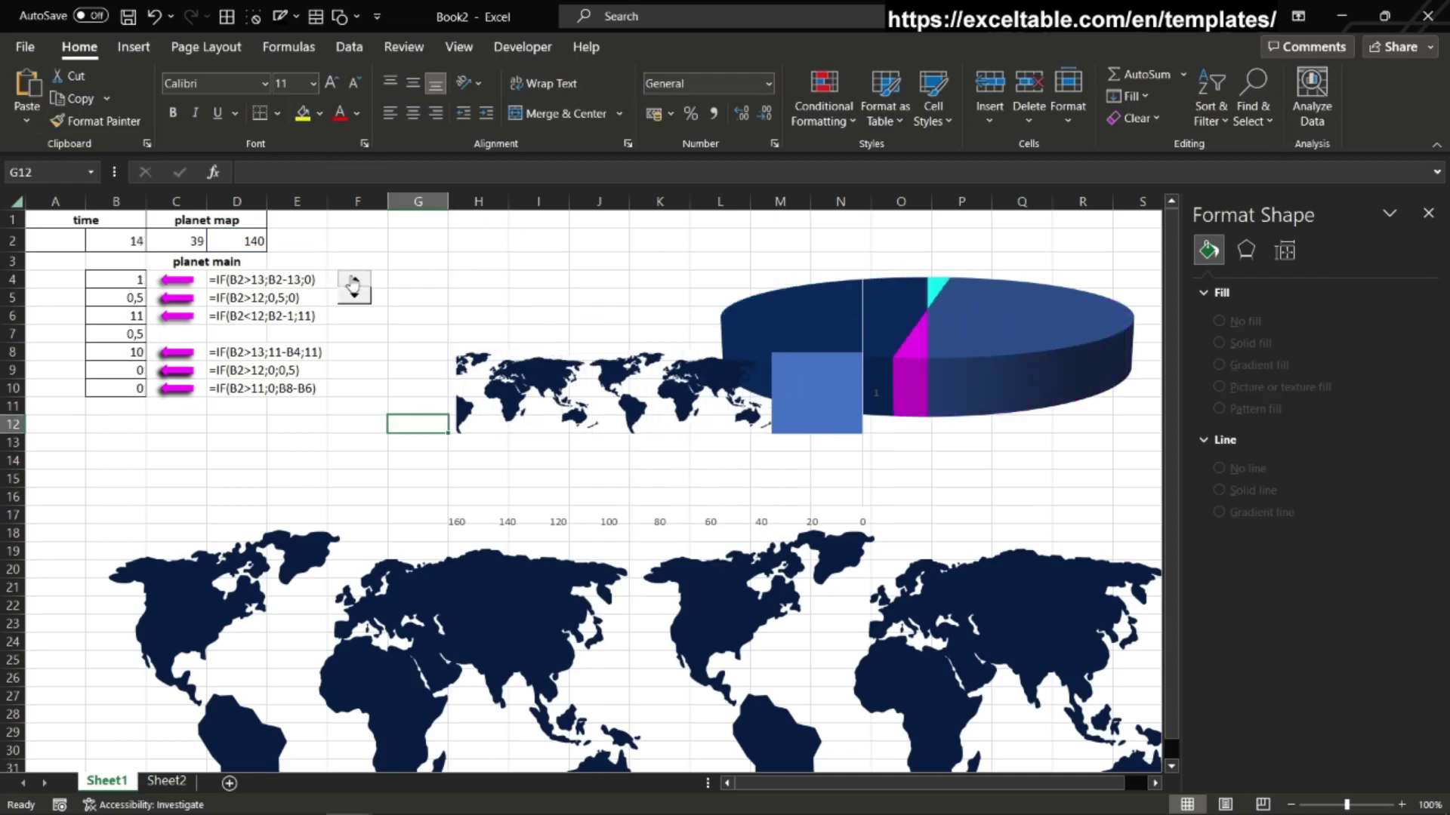
{"action": "left_click", "coordinate": [353, 297]}
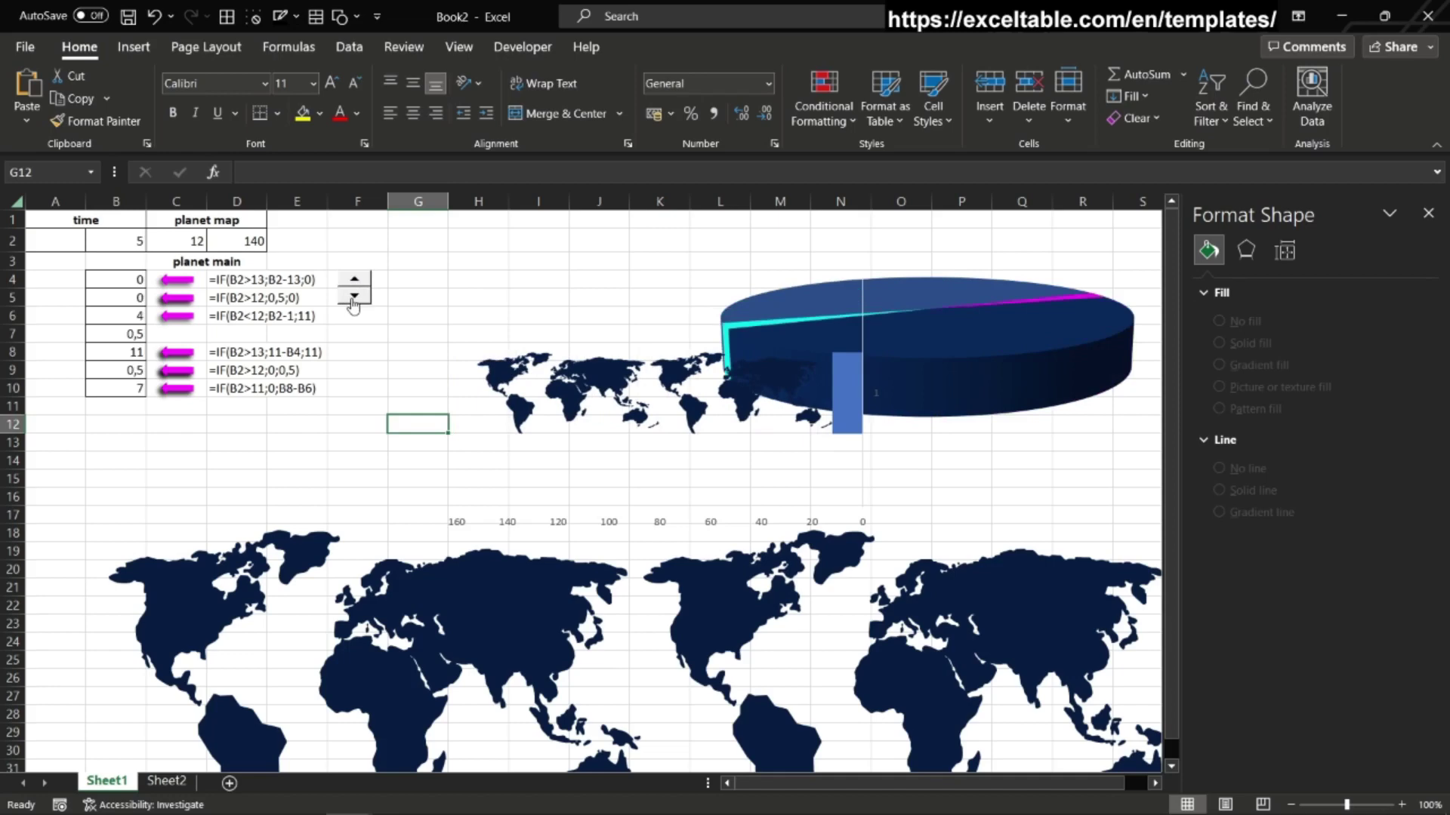
{"action": "left_click", "coordinate": [563, 282]}
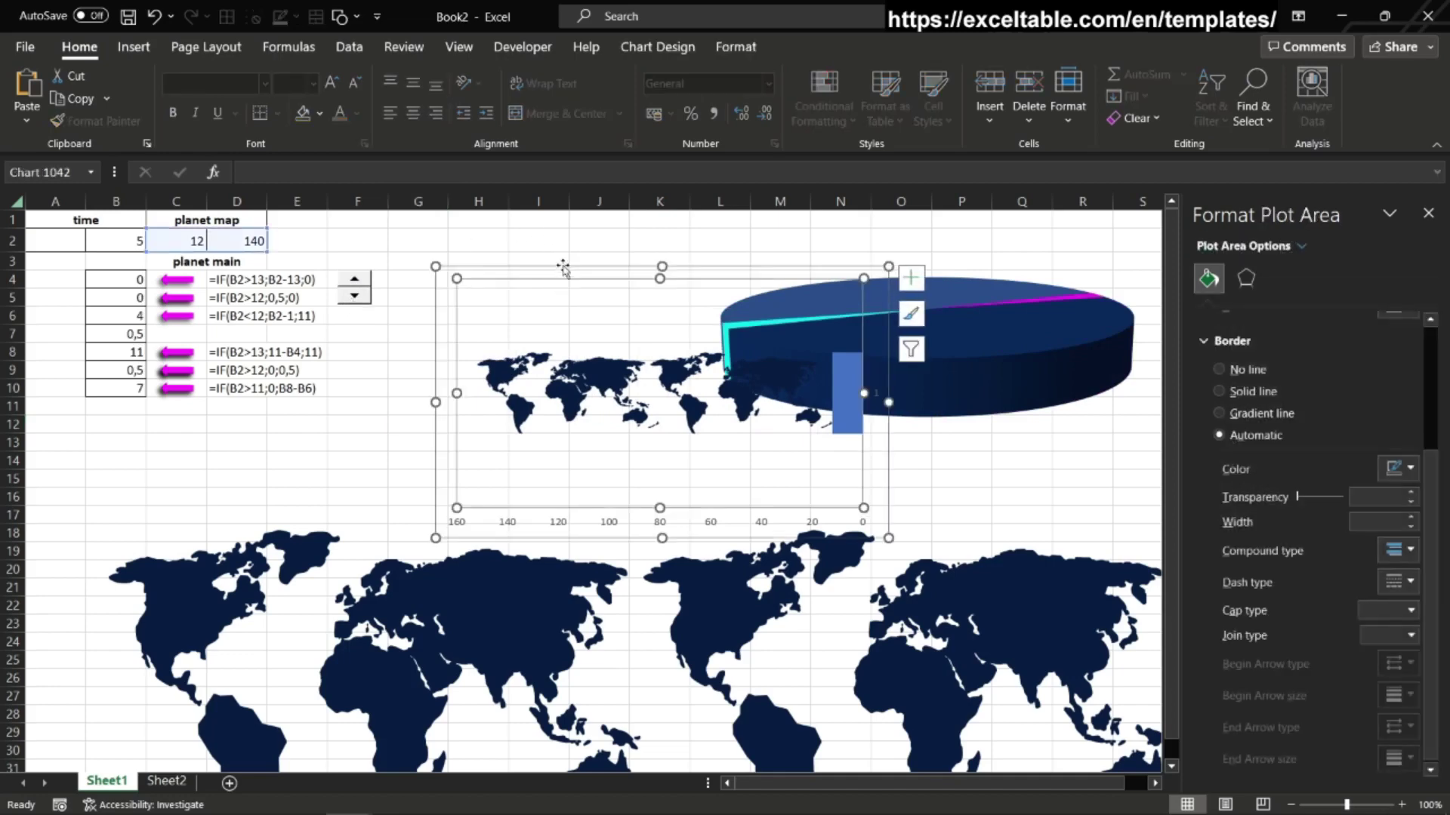
Step: Remove the series gap width and stretch the map bar chart wider on both sides
{"action": "mouse_move", "coordinate": [561, 262]}
{"action": "left_mouse_down"}
{"action": "mouse_move", "coordinate": [470, 273]}
{"action": "mouse_move", "coordinate": [487, 276]}
{"action": "mouse_move", "coordinate": [492, 259]}
{"action": "left_mouse_up"}
{"action": "left_click", "coordinate": [664, 384]}
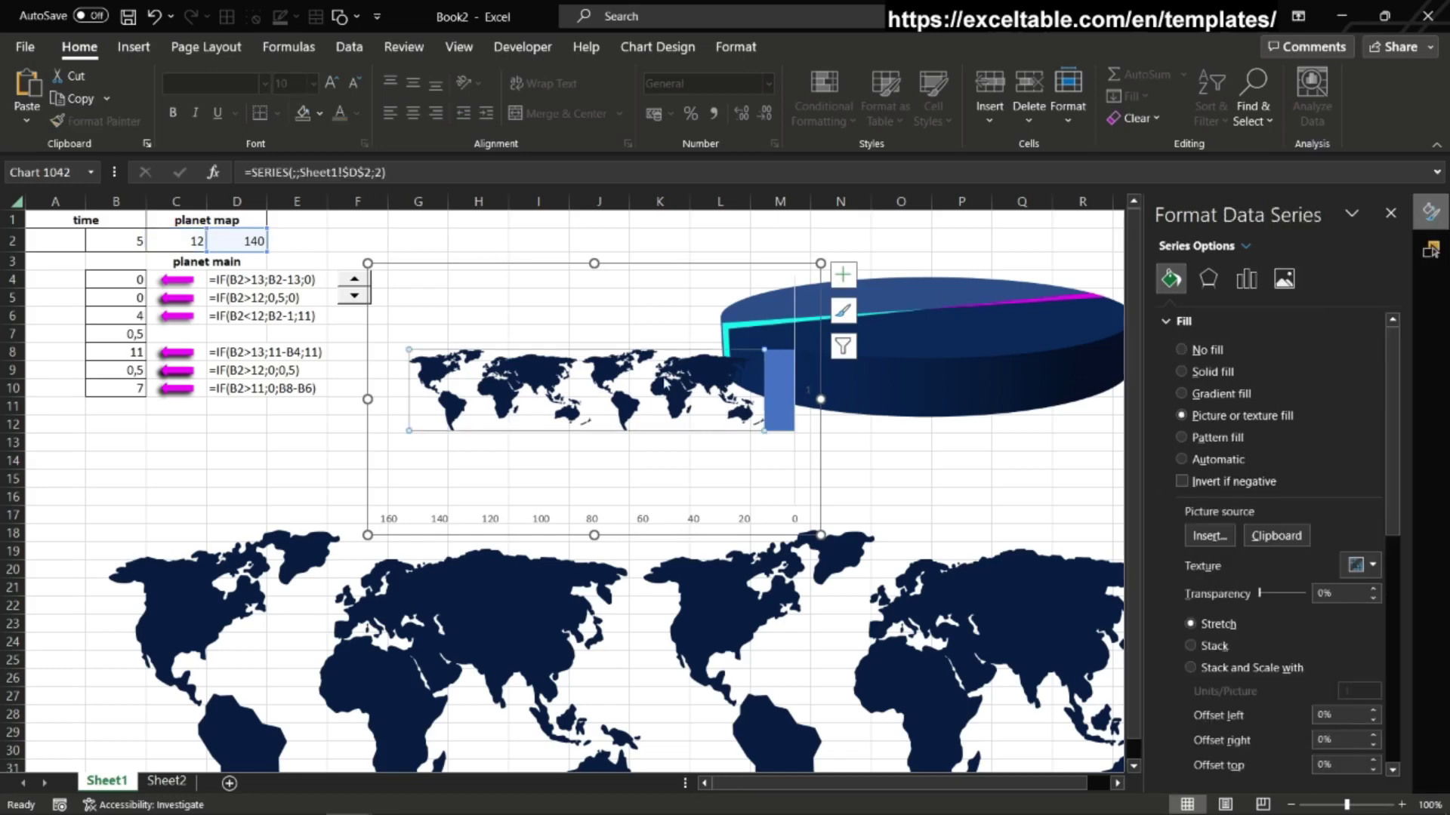
{"action": "left_click", "coordinate": [786, 391]}
{"action": "left_click", "coordinate": [1246, 279]}
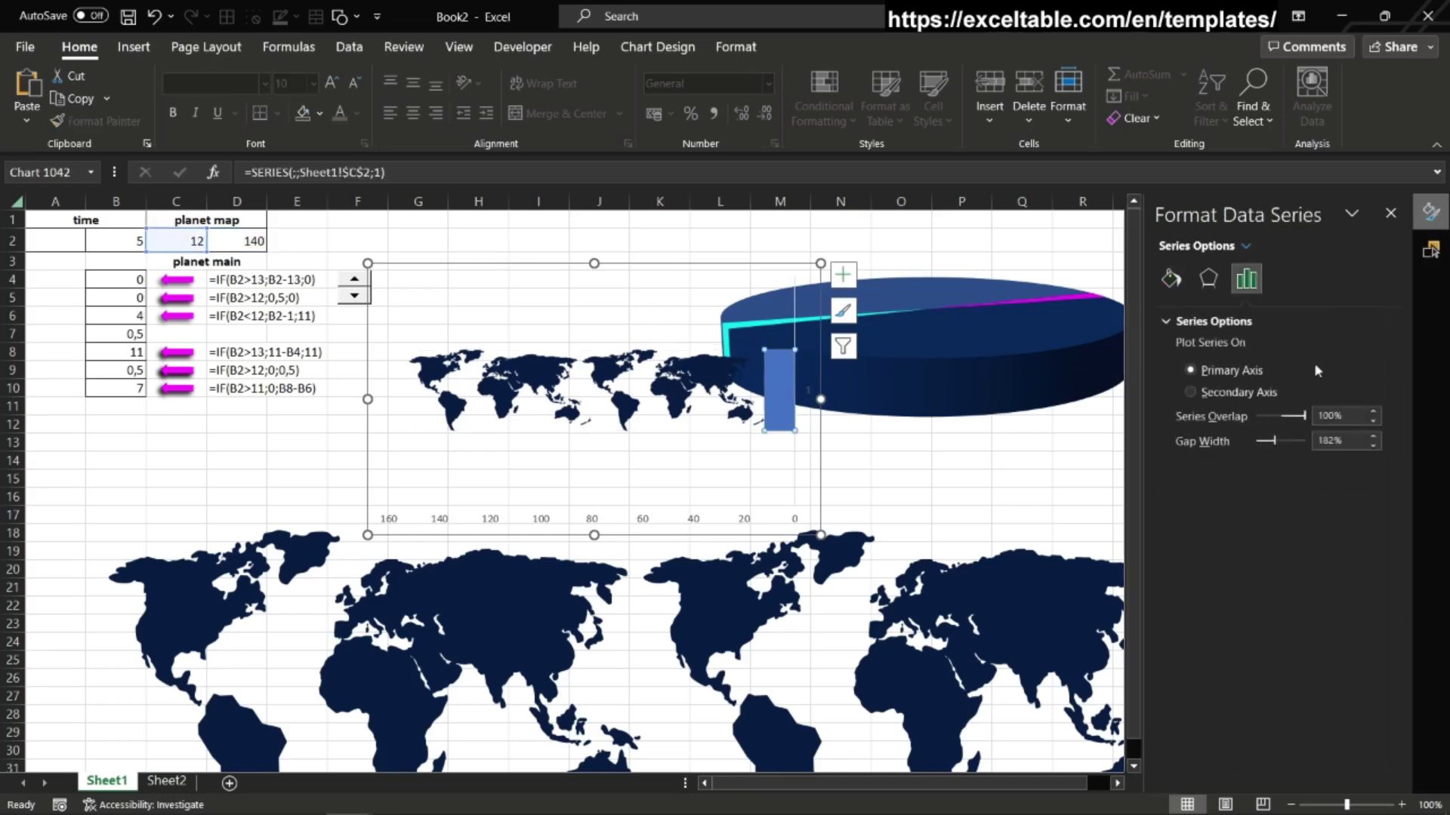
{"action": "left_click_drag", "start_coordinate": [1273, 445], "coordinate": [1254, 450]}
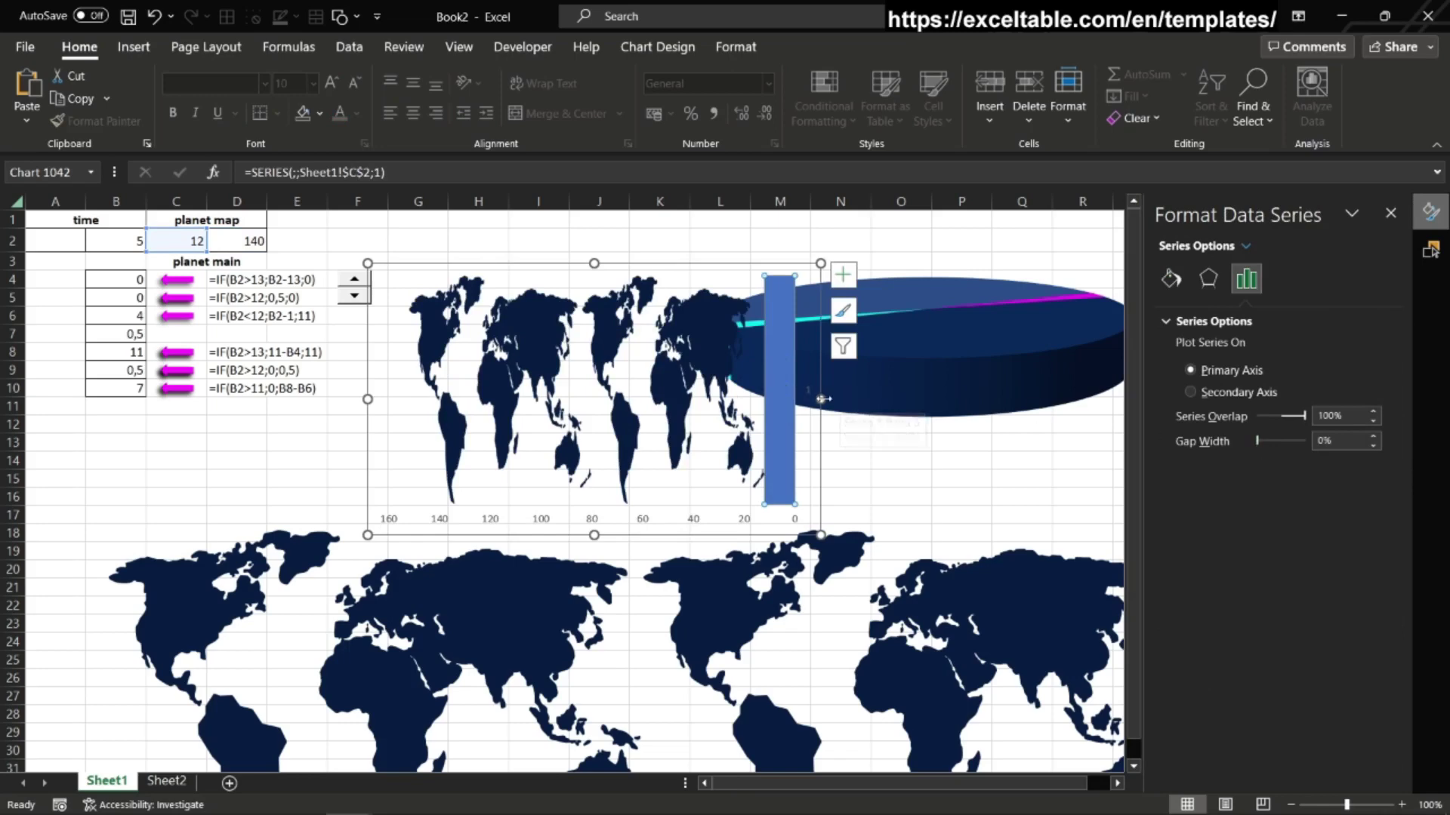
{"action": "left_click_drag", "start_coordinate": [820, 399], "coordinate": [908, 400]}
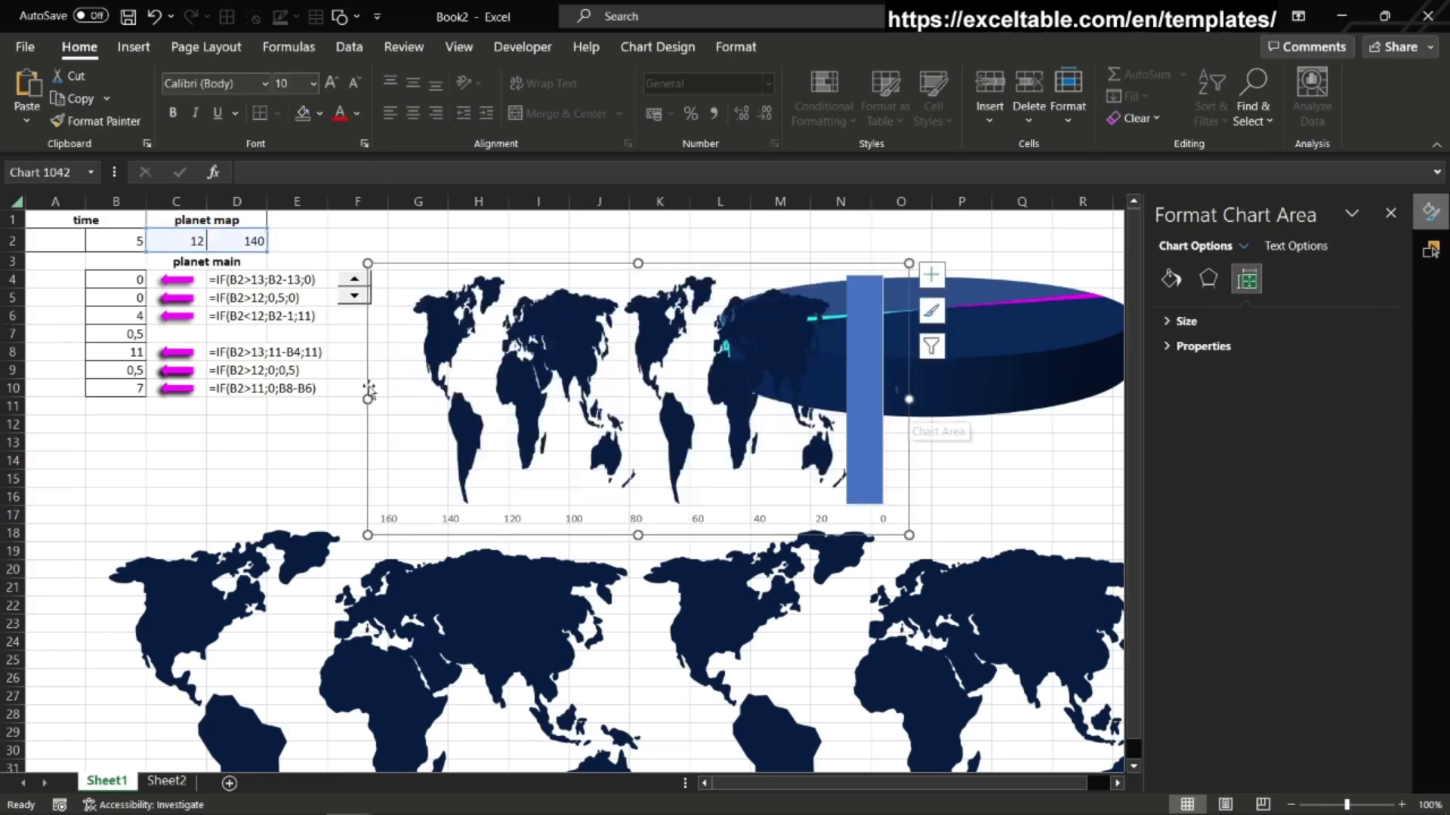
{"action": "left_click_drag", "start_coordinate": [368, 400], "coordinate": [110, 400]}
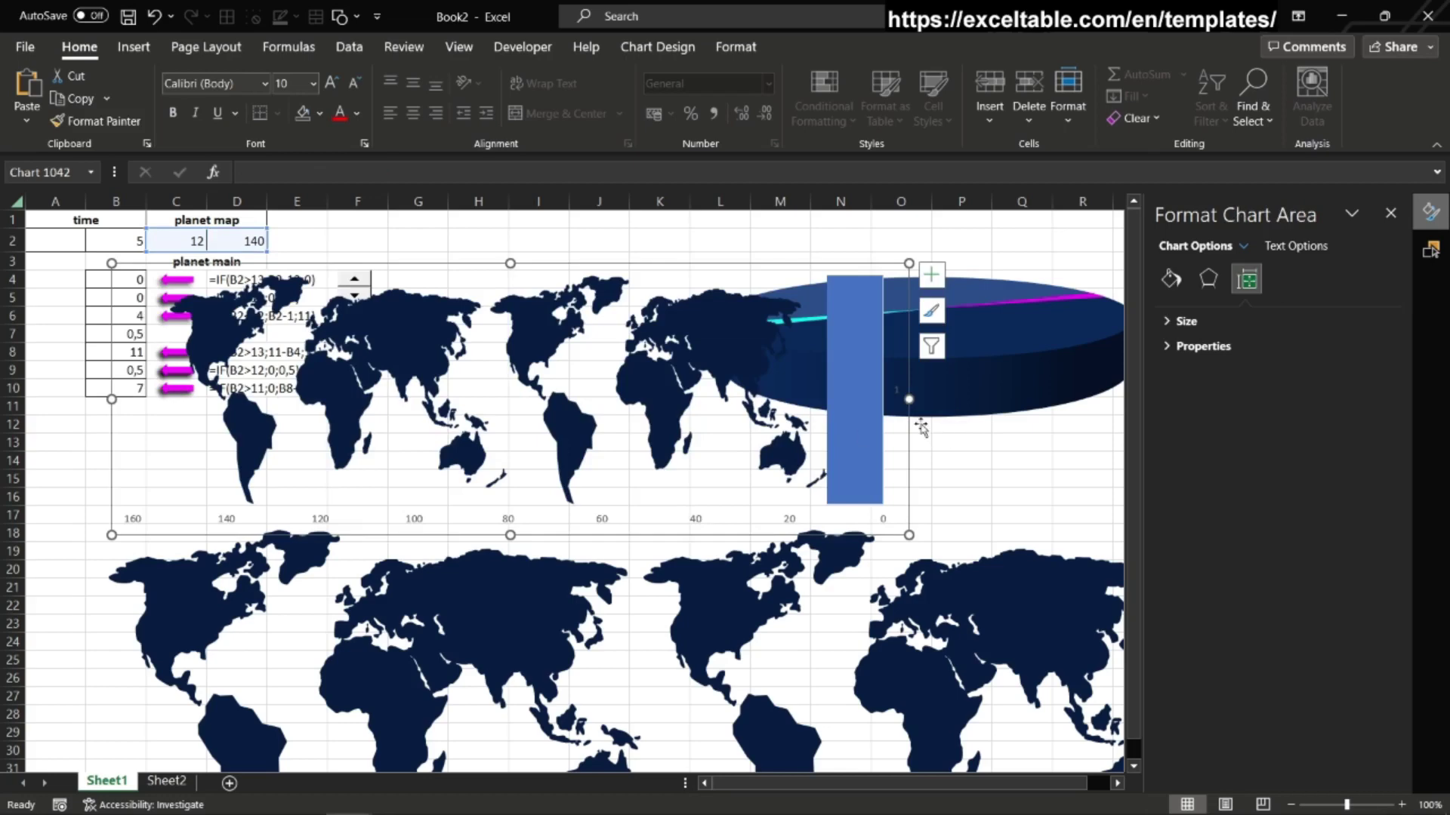
{"action": "left_click_drag", "start_coordinate": [910, 400], "coordinate": [1060, 400]}
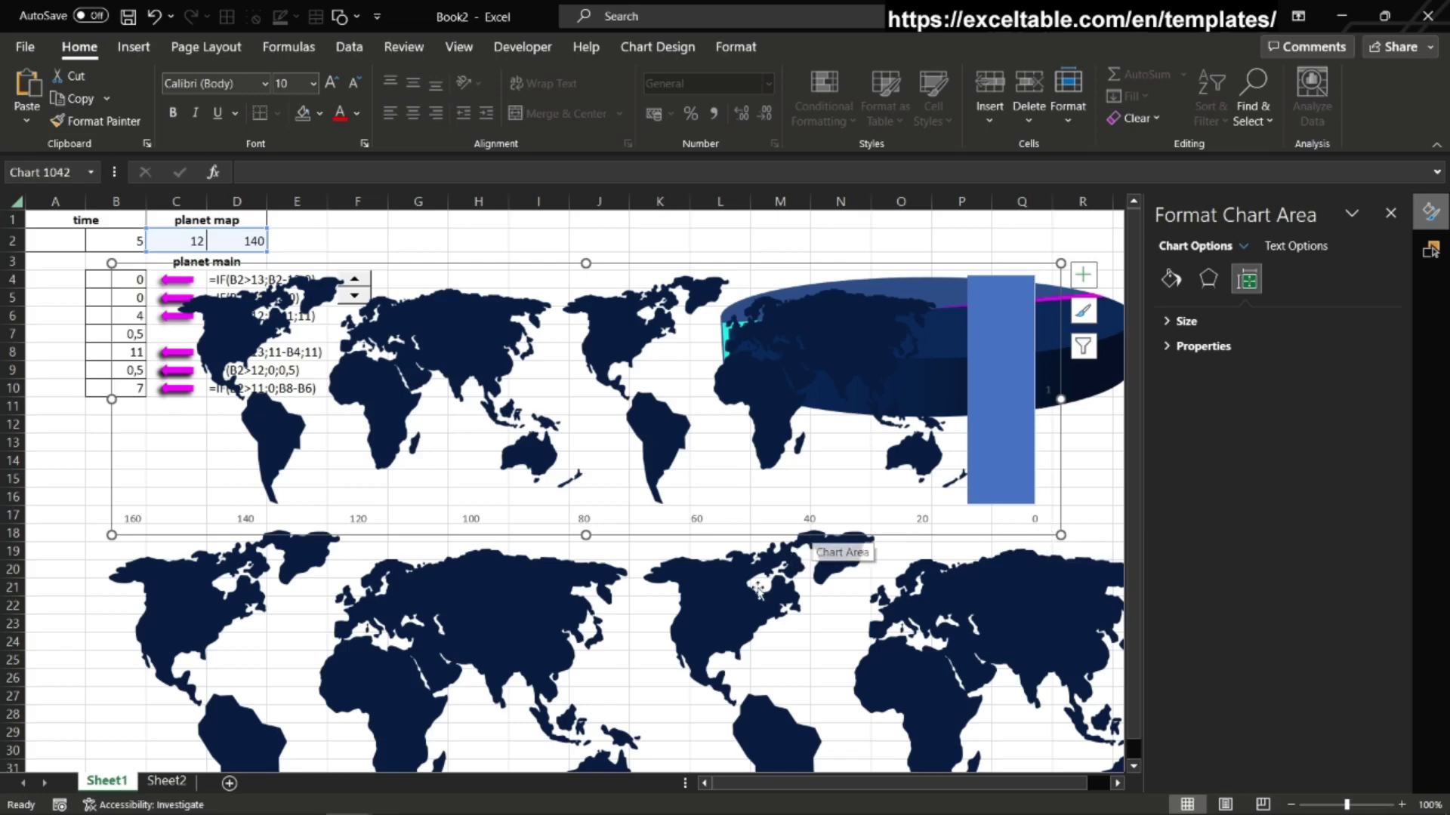
Step: Move the lower world-map group further down and shift the chart's map lower
{"action": "left_click", "coordinate": [816, 544]}
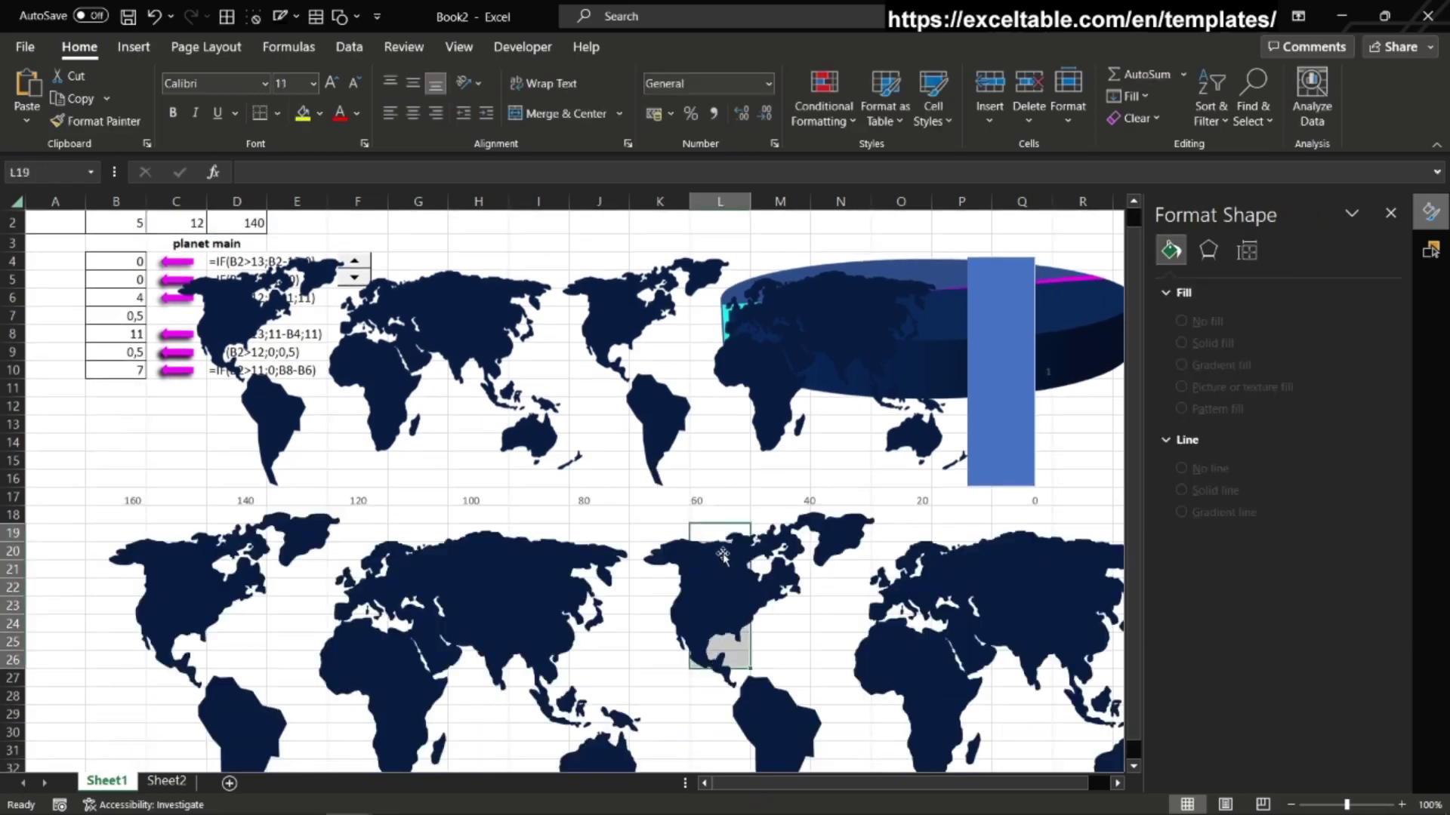
{"action": "left_click_drag", "start_coordinate": [778, 560], "coordinate": [770, 666]}
{"action": "left_click", "coordinate": [712, 502]}
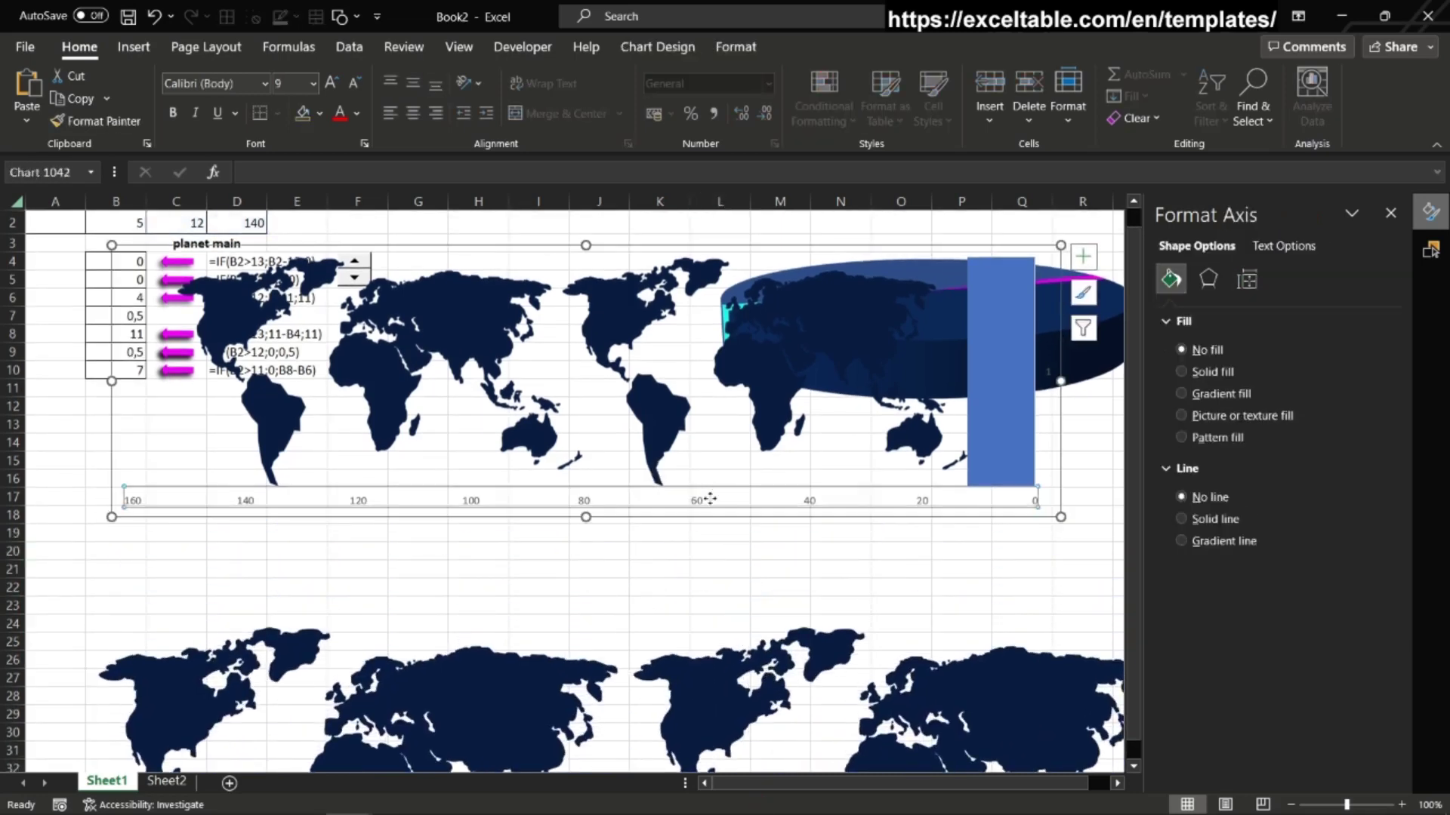
{"action": "mouse_move", "coordinate": [714, 522]}
{"action": "left_mouse_down"}
{"action": "mouse_move", "coordinate": [730, 570]}
{"action": "mouse_move", "coordinate": [716, 600]}
{"action": "left_mouse_up"}
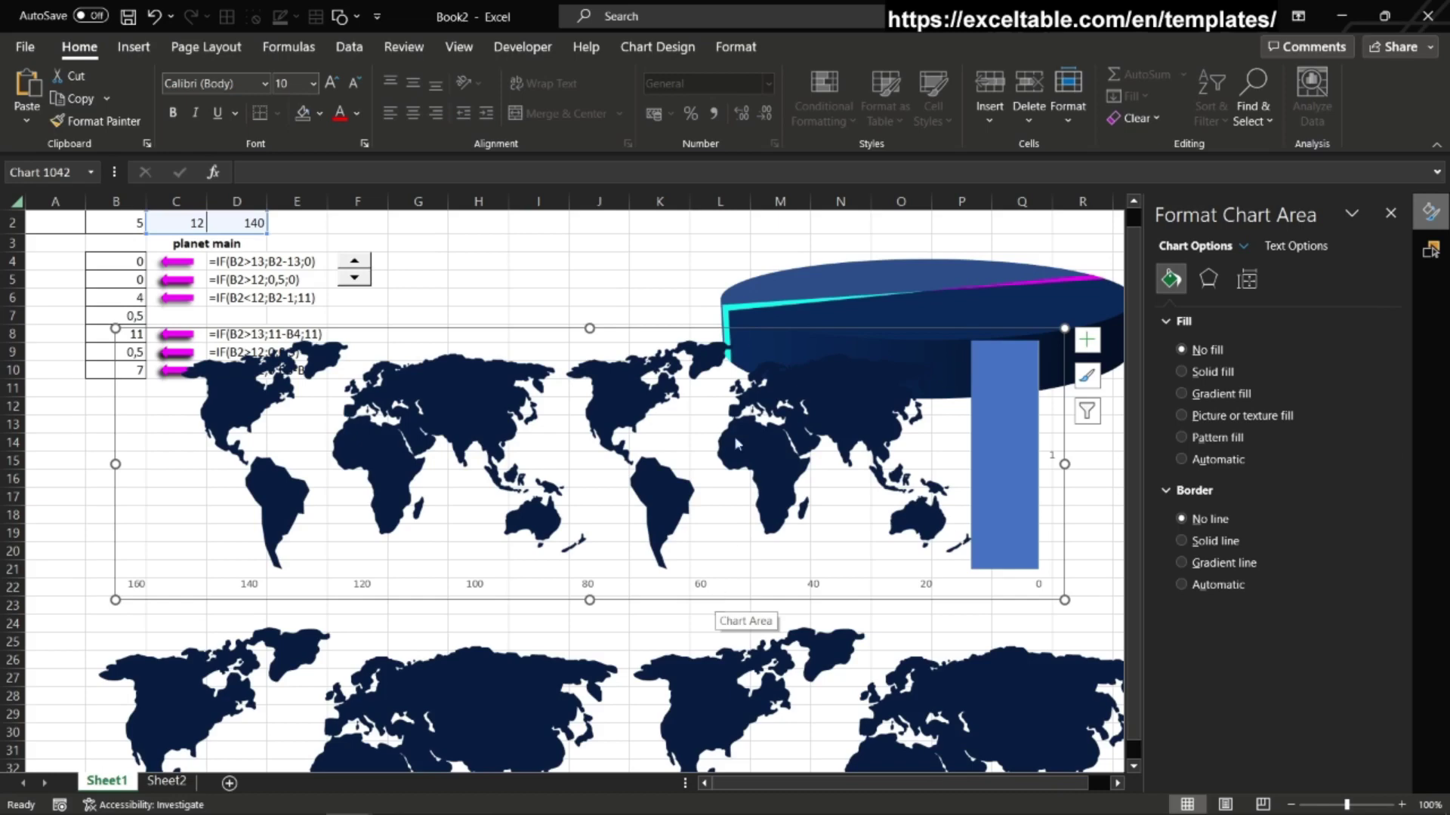
{"action": "mouse_move", "coordinate": [1003, 385]}
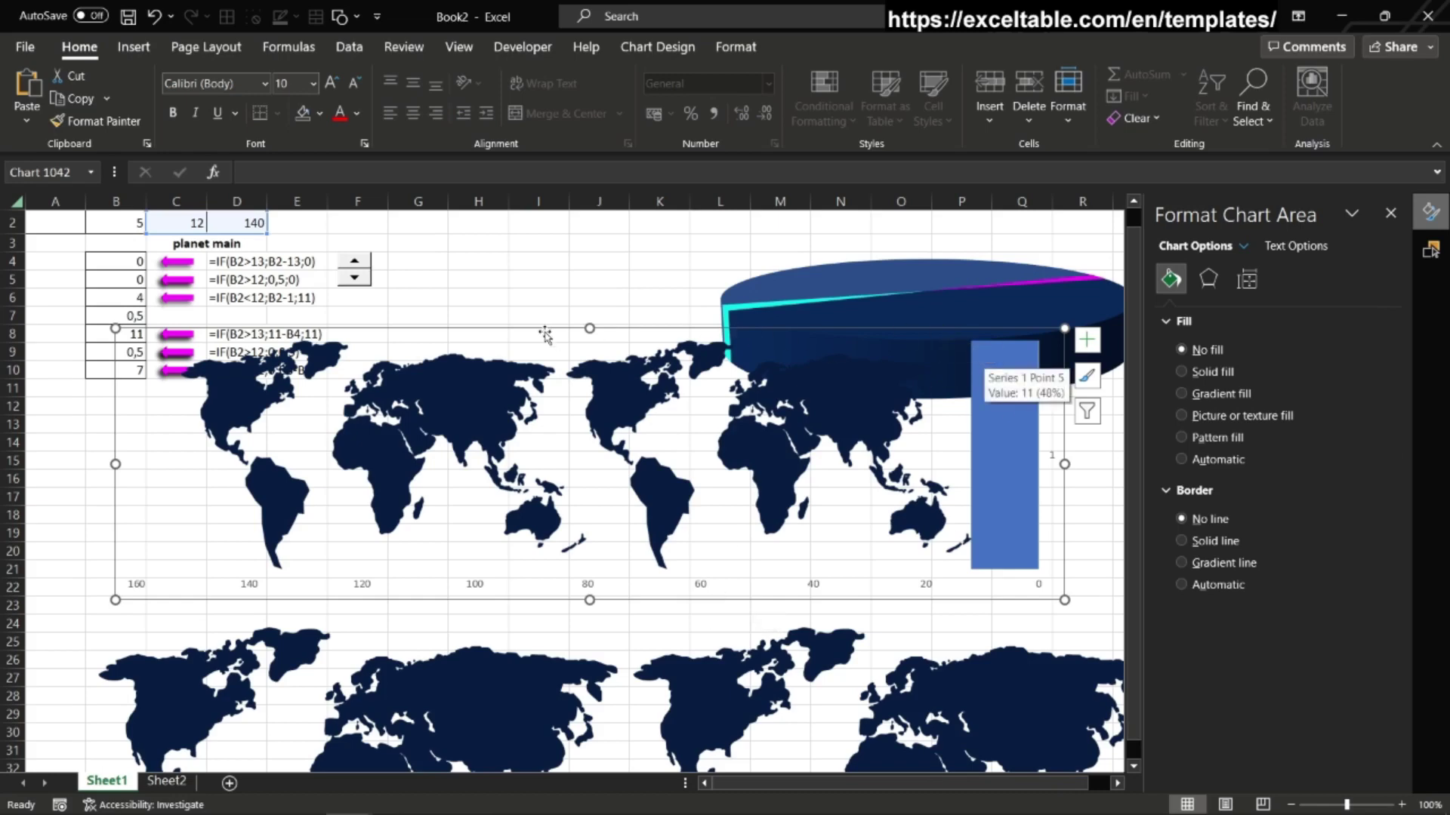
Step: Cut the map bar chart from Sheet1 and paste it onto Sheet2
{"action": "right_click", "coordinate": [545, 335]}
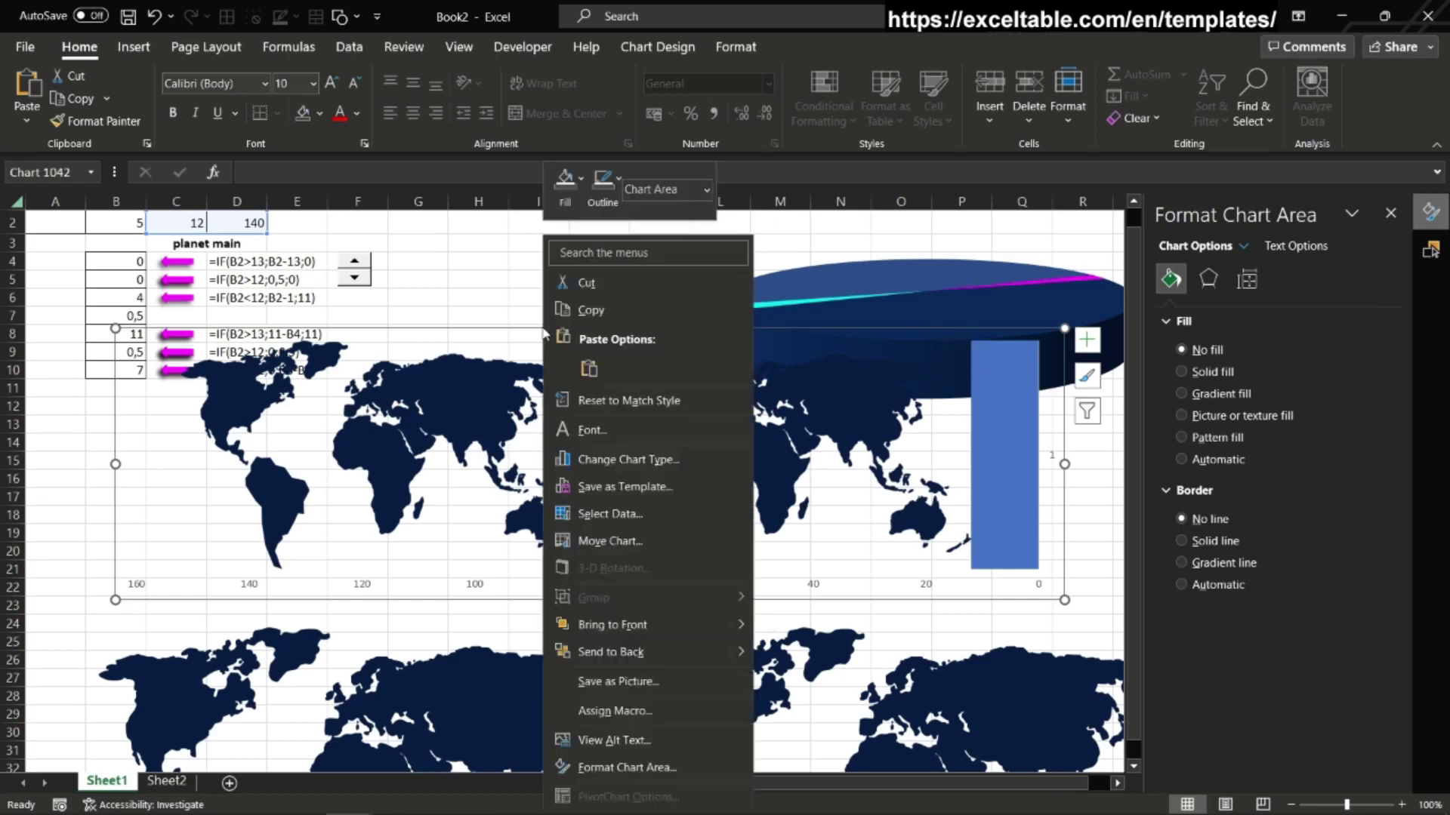
{"action": "left_click", "coordinate": [593, 284]}
{"action": "left_click", "coordinate": [166, 781]}
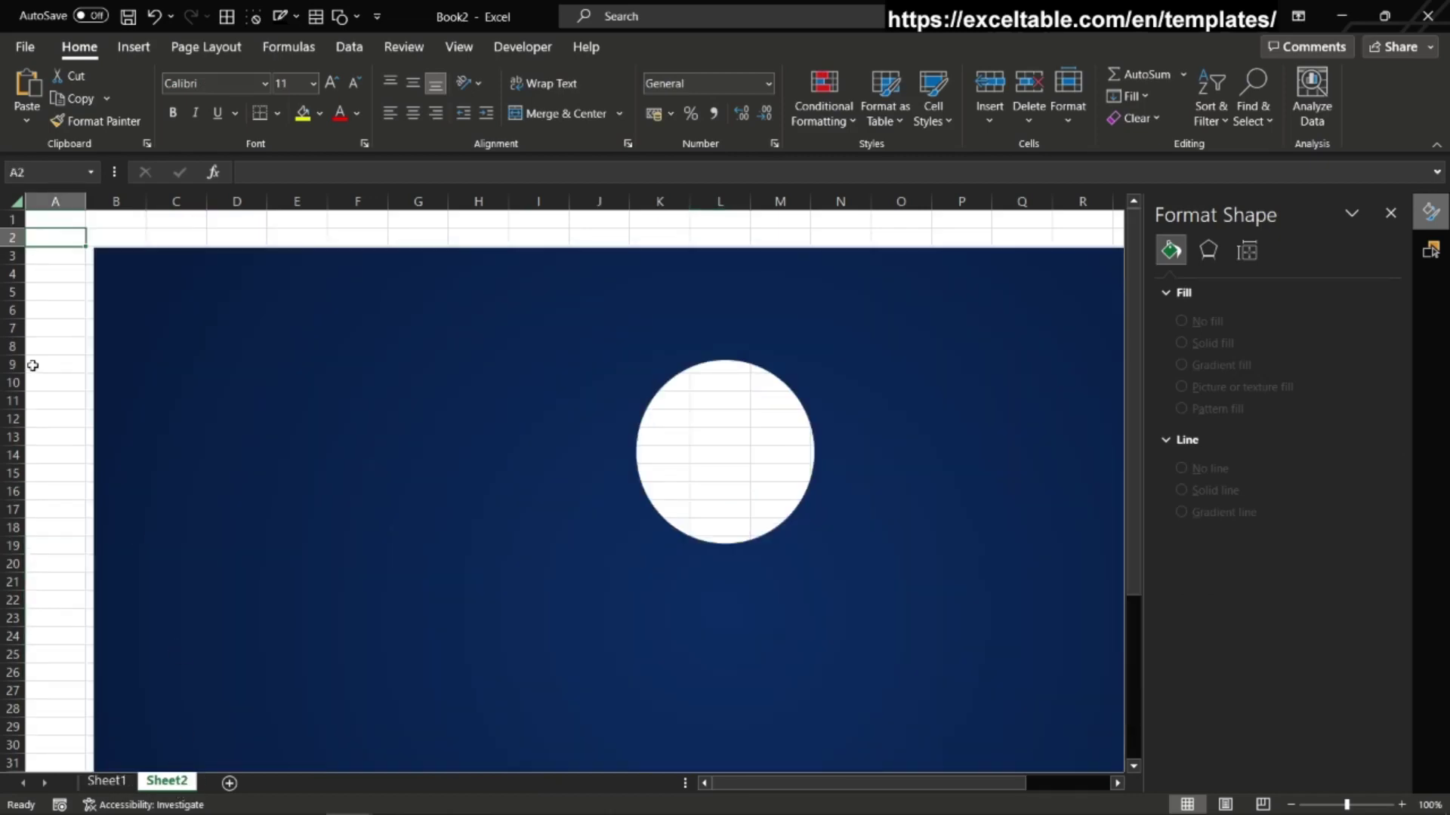
{"action": "right_click", "coordinate": [62, 295]}
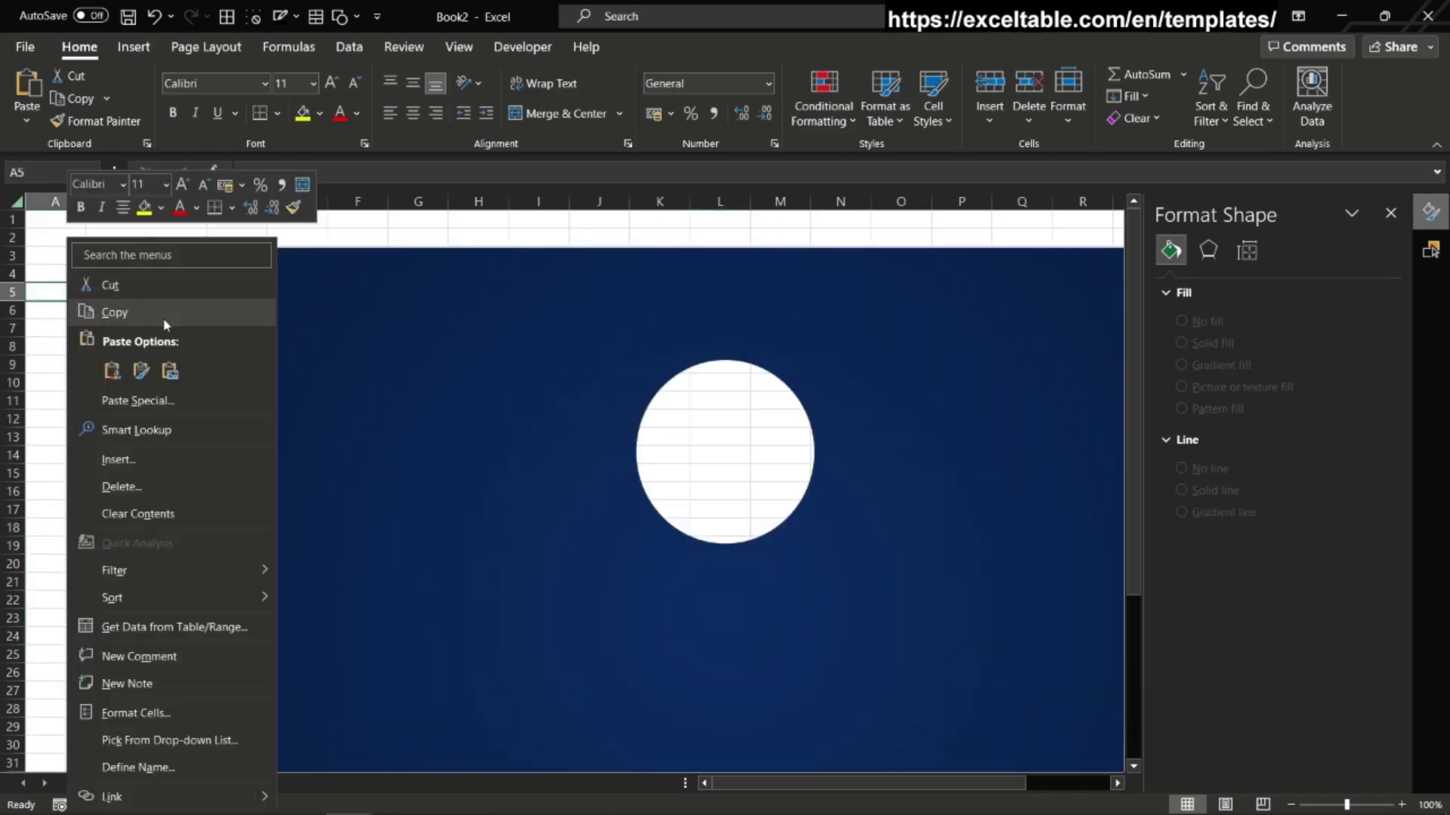
{"action": "left_click", "coordinate": [111, 370]}
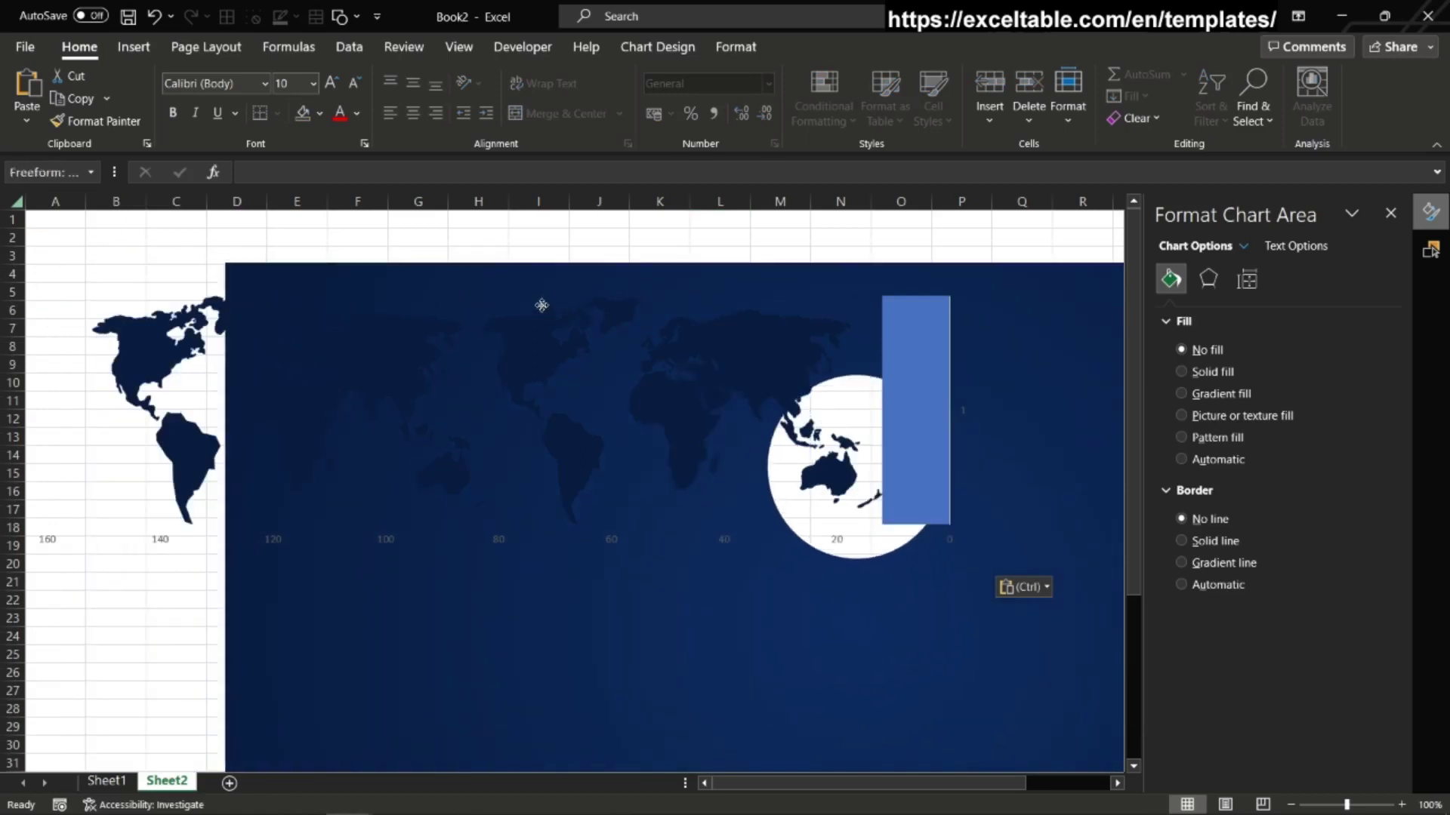
{"action": "left_click_drag", "start_coordinate": [425, 285], "coordinate": [498, 294]}
{"action": "key", "text": "ctrl+z"}
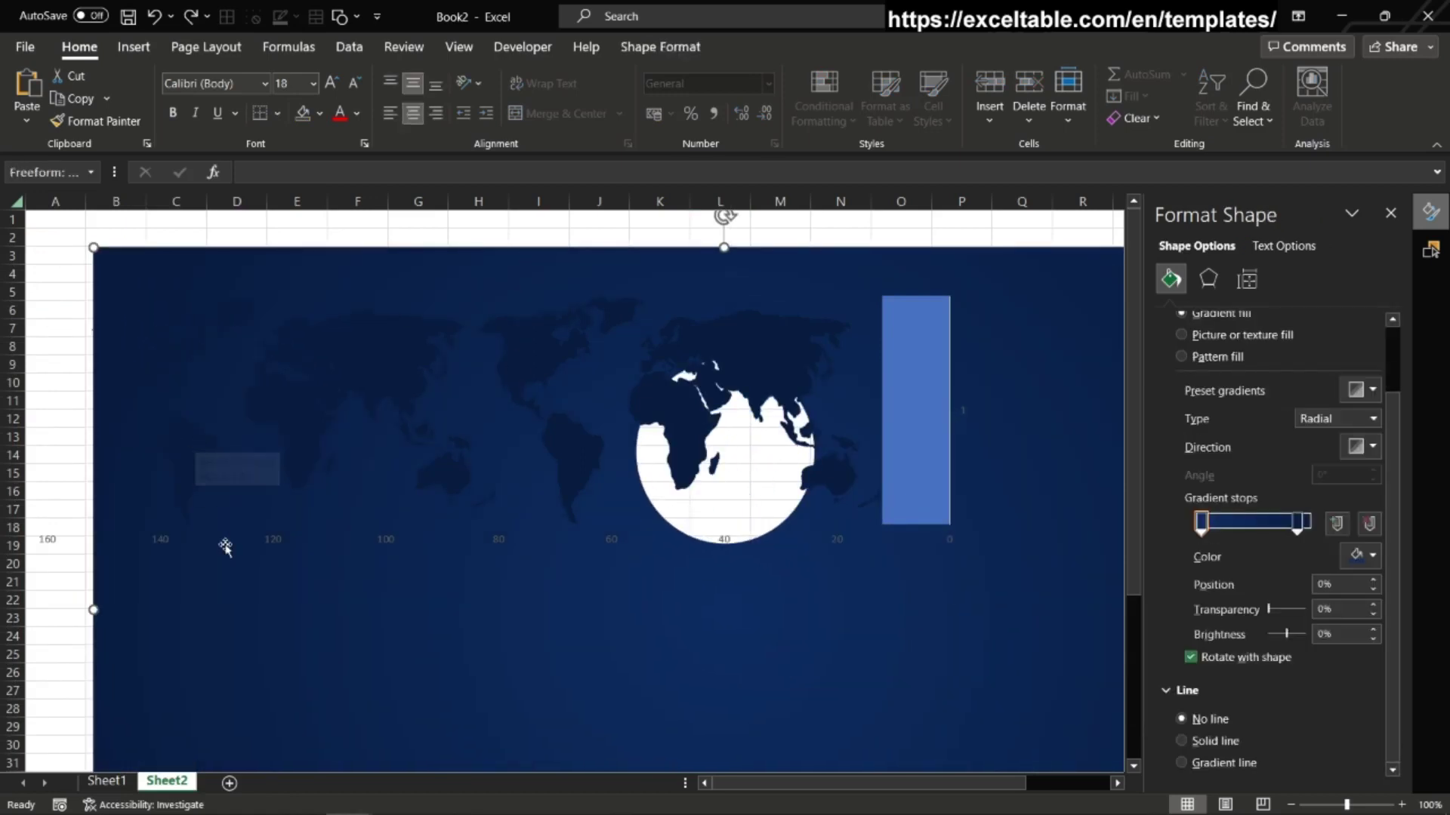
Step: Fit the map plot area inside the white circle and place Chart 8 behind the background shape
{"action": "left_click", "coordinate": [52, 543]}
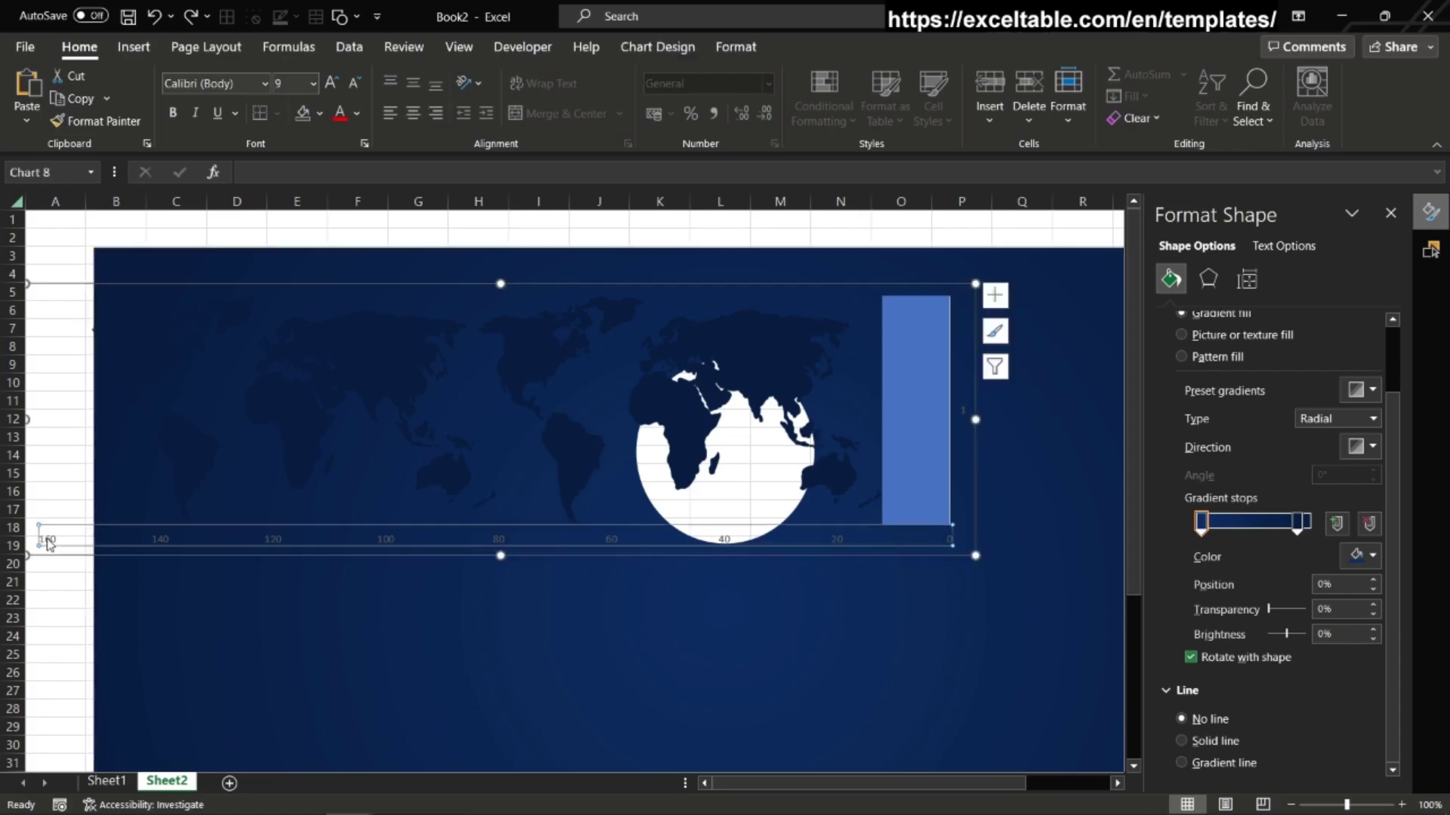
{"action": "left_click_drag", "start_coordinate": [587, 285], "coordinate": [730, 327]}
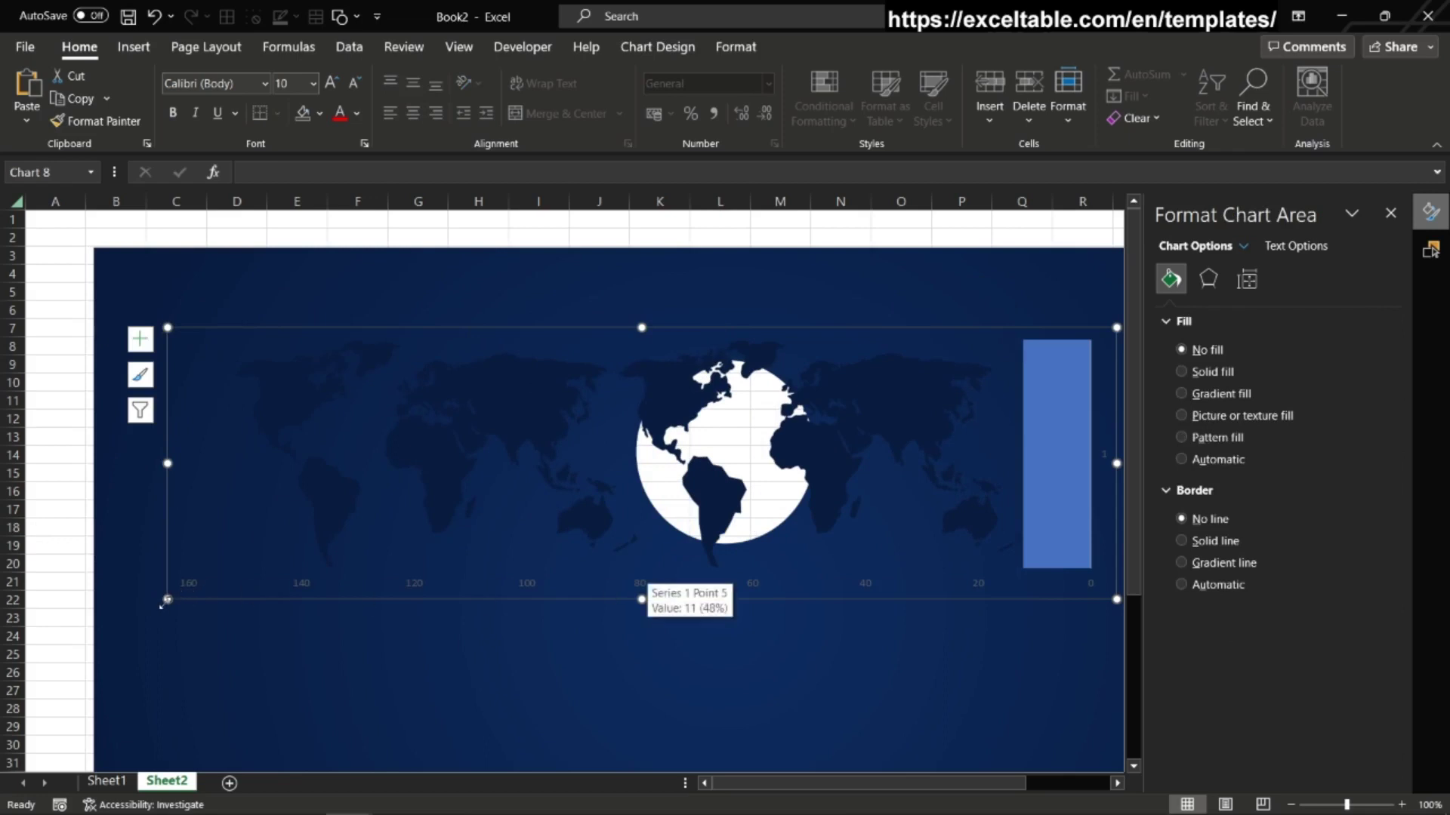
{"action": "left_click_drag", "start_coordinate": [167, 601], "coordinate": [223, 583]}
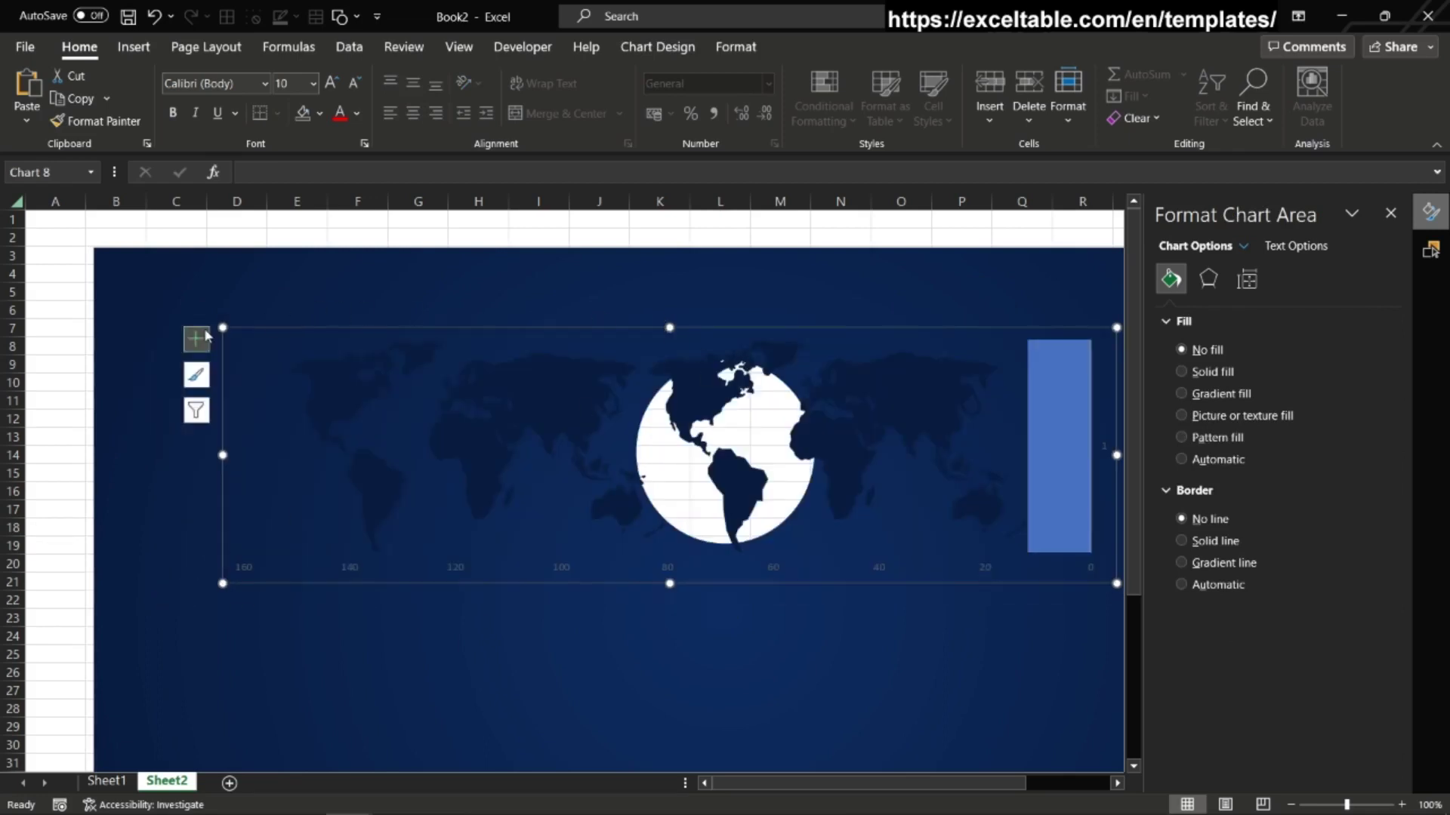
{"action": "left_click_drag", "start_coordinate": [223, 328], "coordinate": [254, 336]}
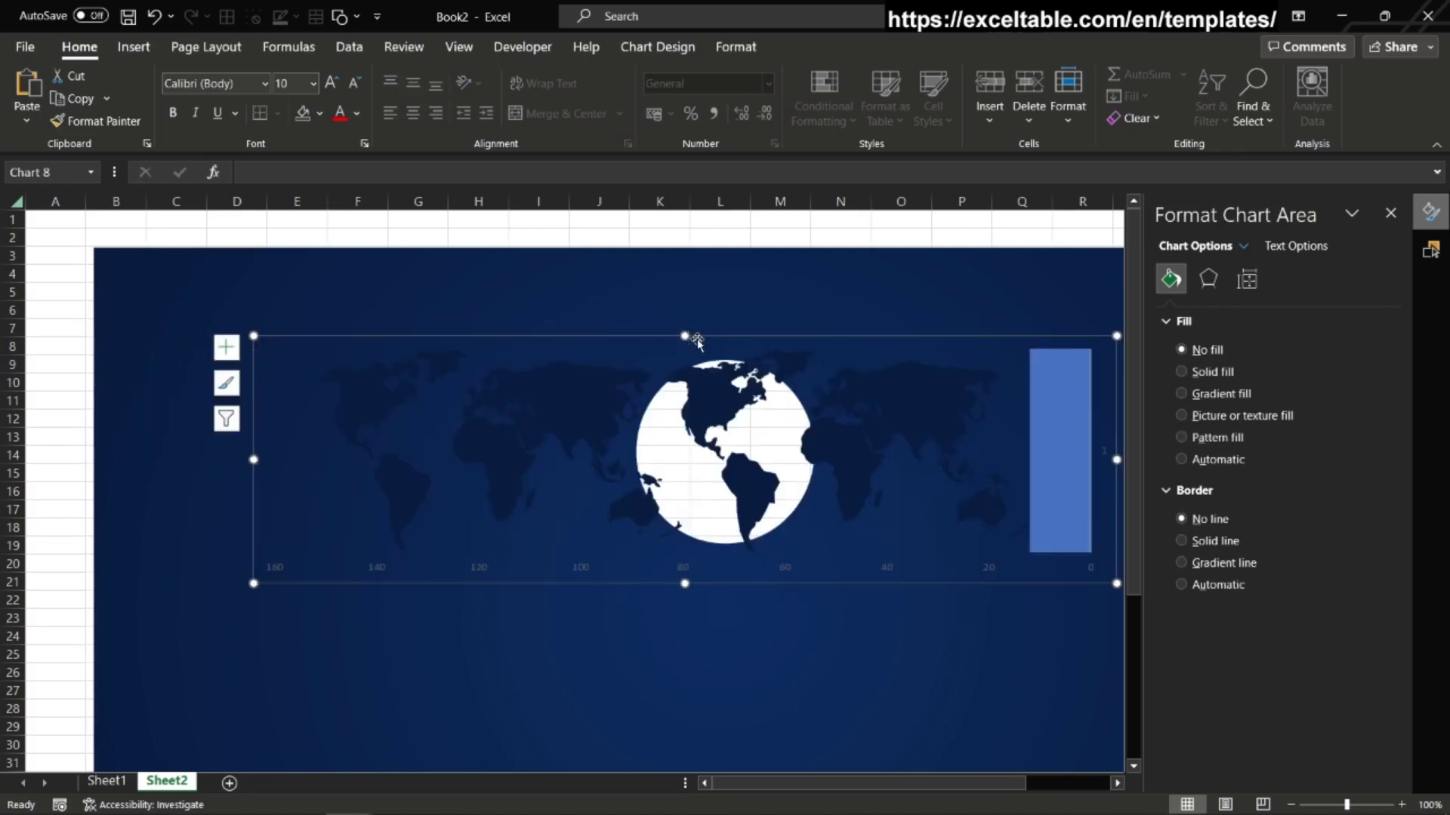
{"action": "left_click", "coordinate": [732, 361]}
{"action": "left_click", "coordinate": [854, 409]}
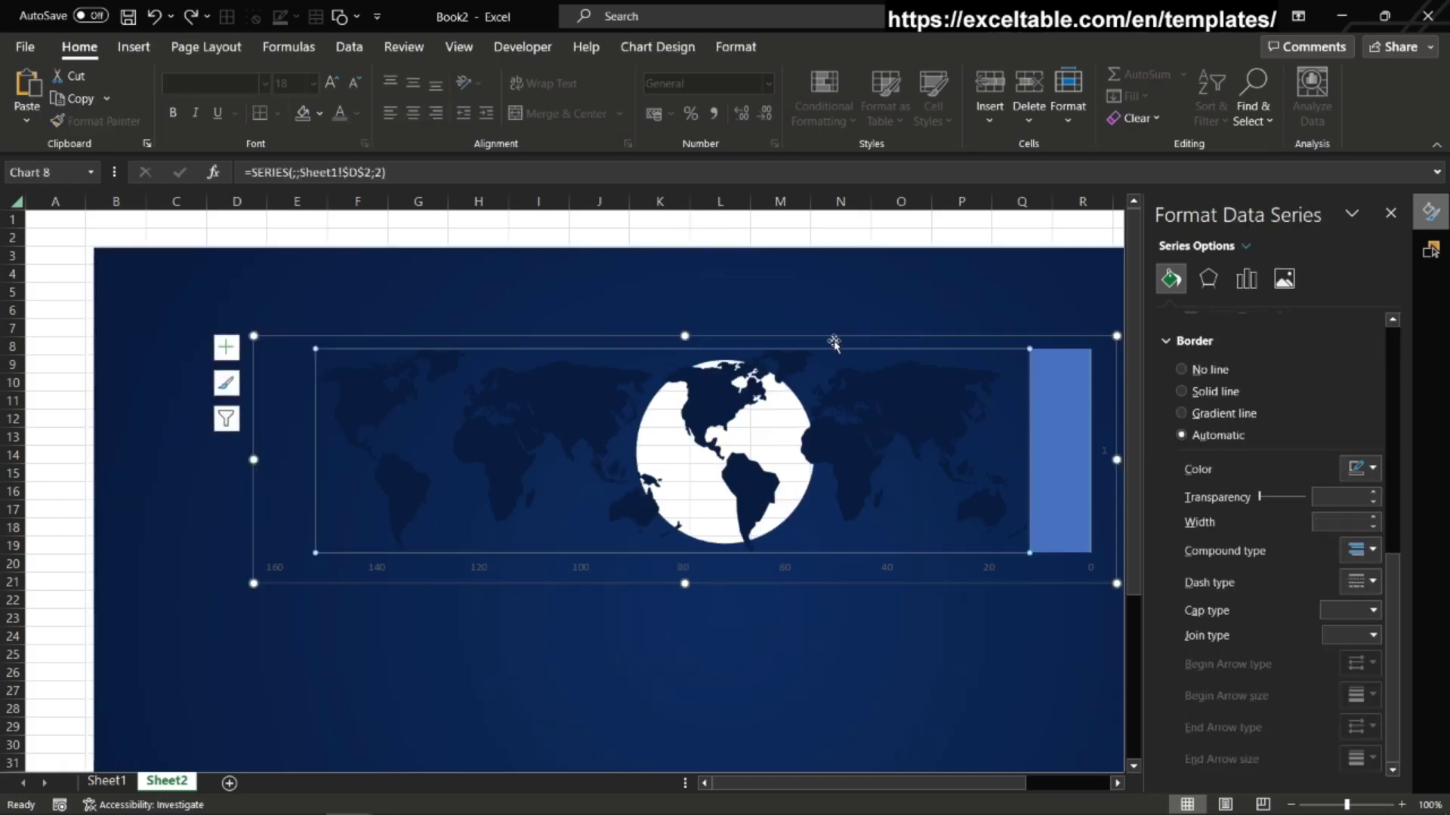
{"action": "left_click_drag", "start_coordinate": [824, 340], "coordinate": [780, 357]}
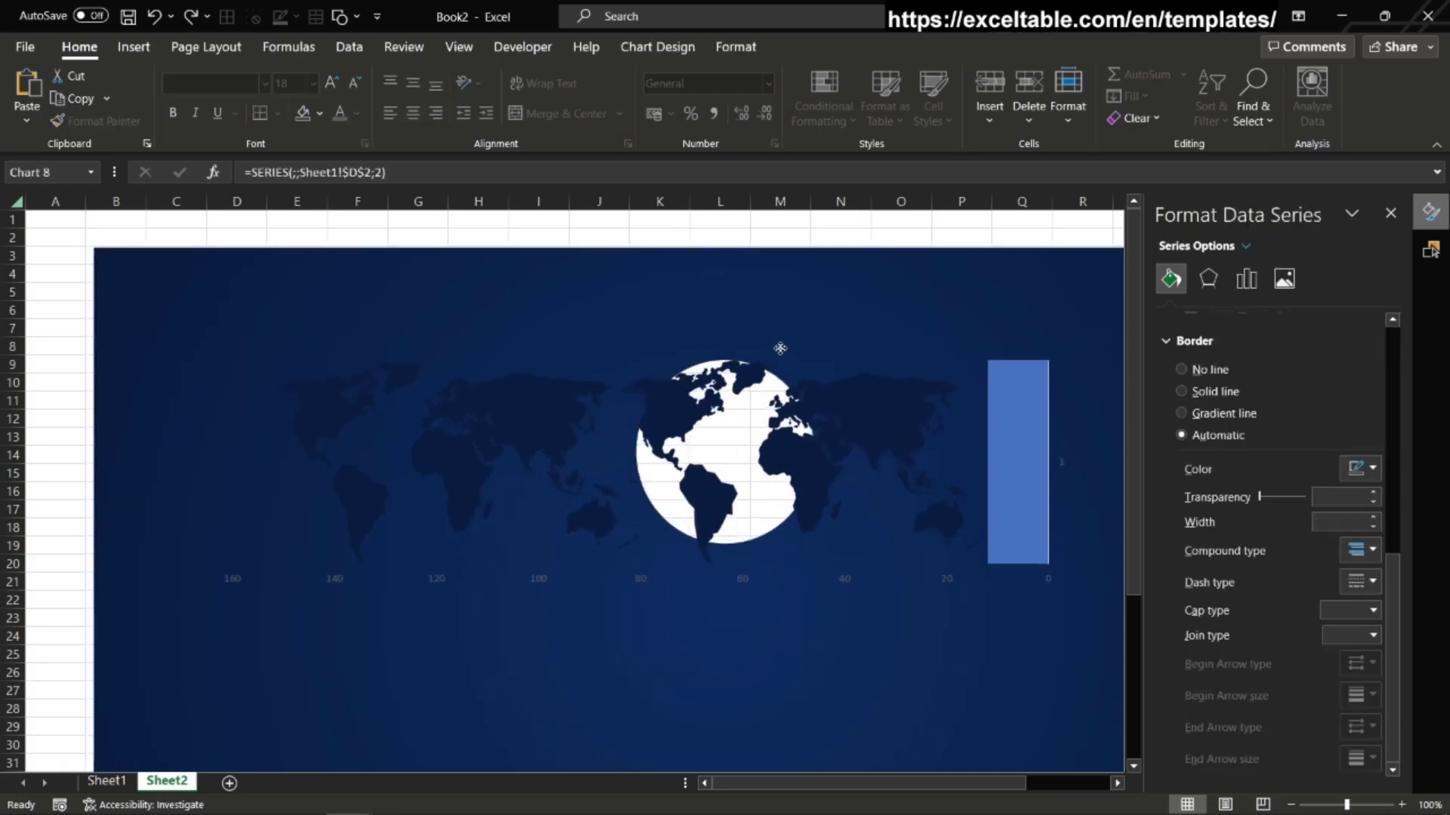
{"action": "left_click", "coordinate": [431, 631]}
{"action": "left_click_drag", "start_coordinate": [211, 600], "coordinate": [319, 569]}
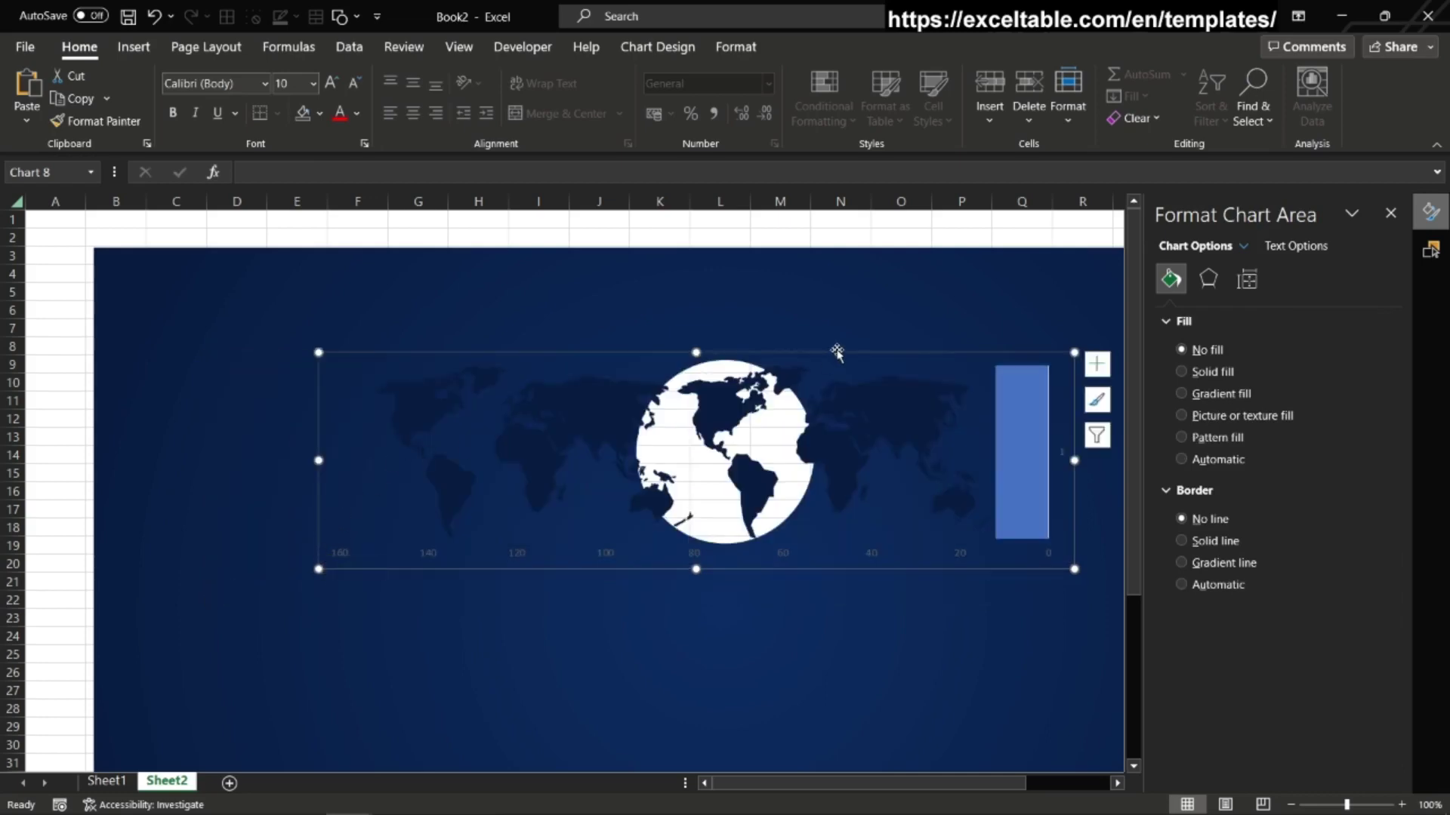
{"action": "left_click_drag", "start_coordinate": [837, 352], "coordinate": [789, 356]}
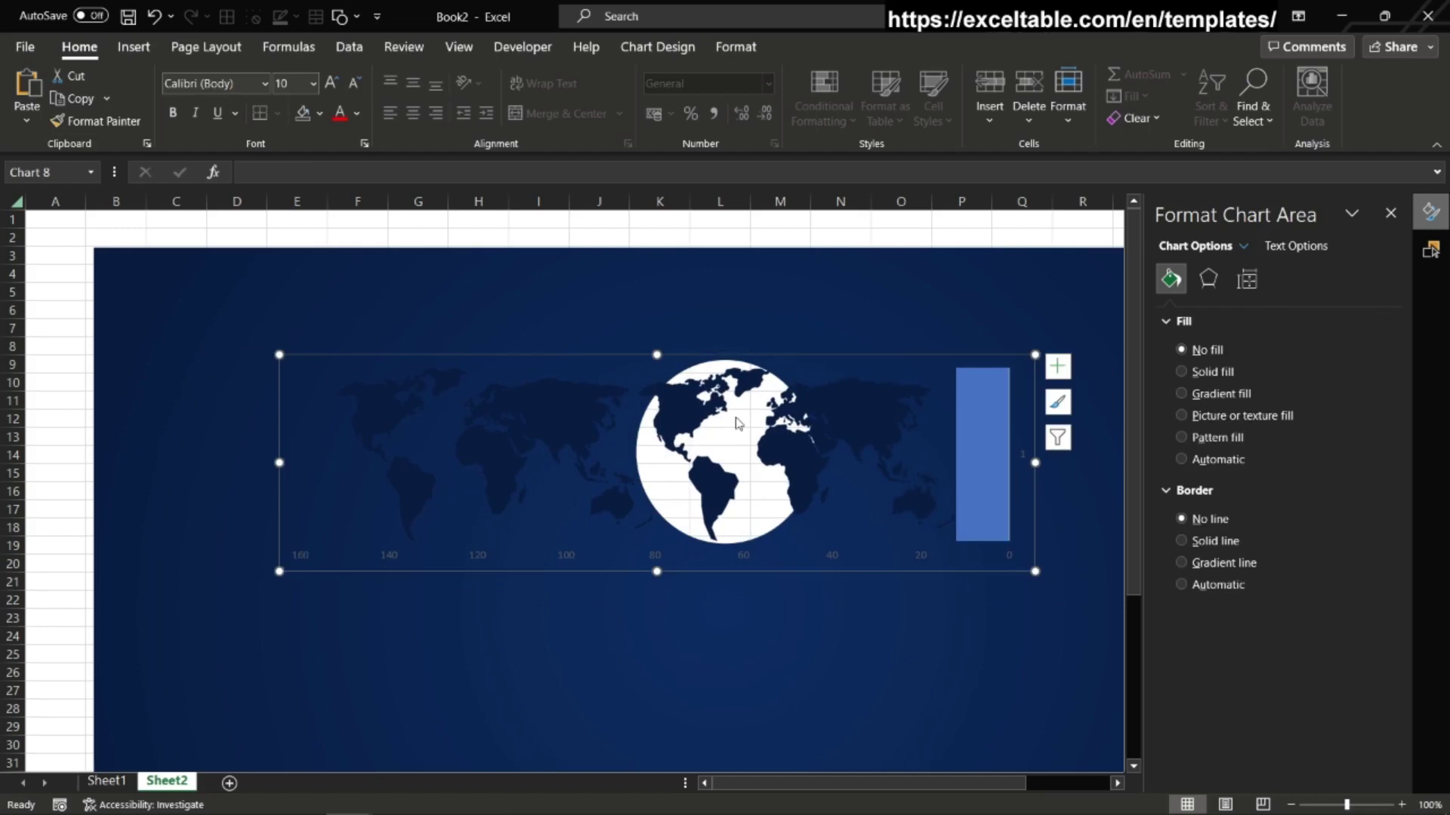
{"action": "left_click", "coordinate": [1431, 250]}
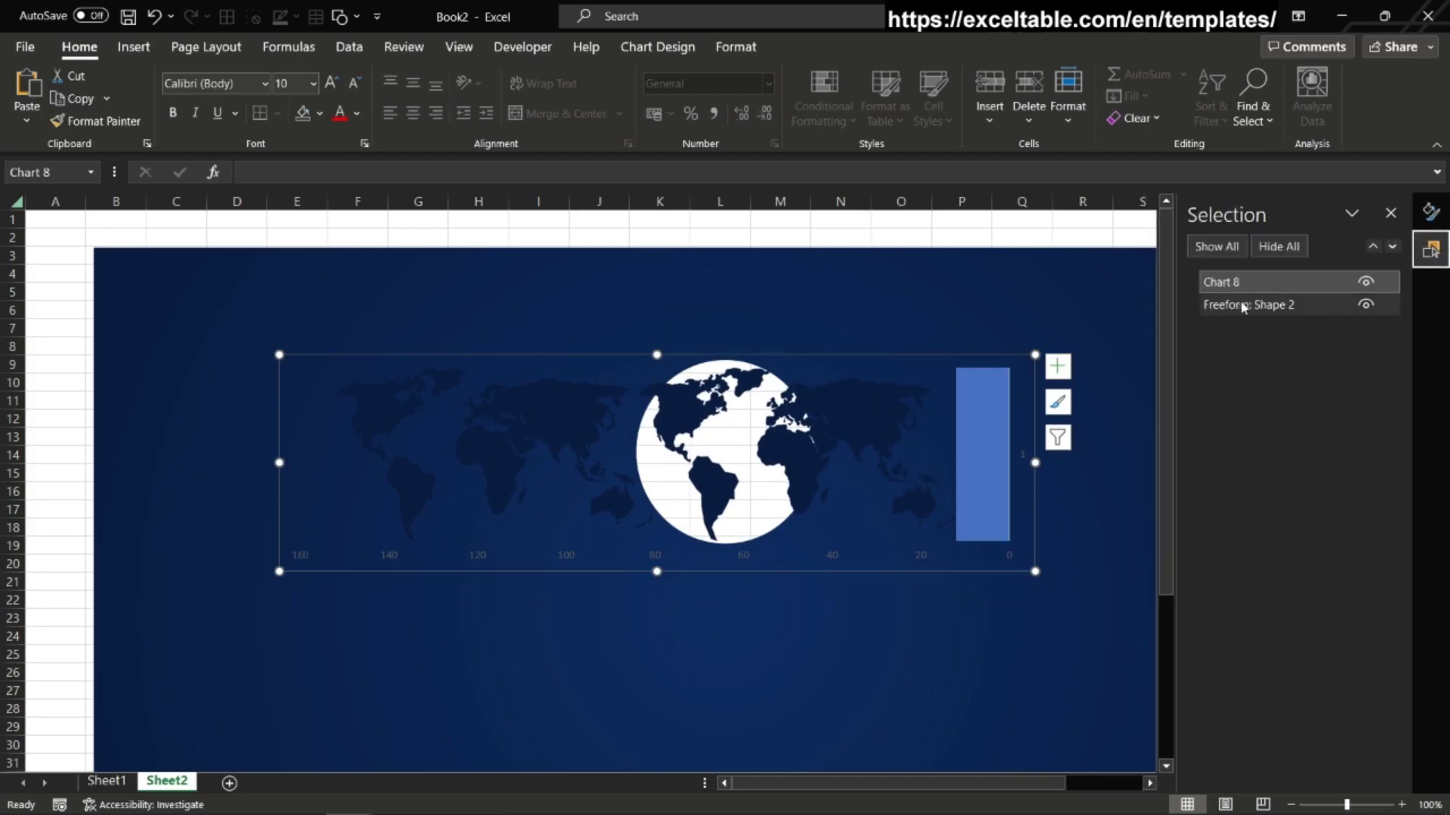
{"action": "left_click_drag", "start_coordinate": [1233, 283], "coordinate": [1232, 326]}
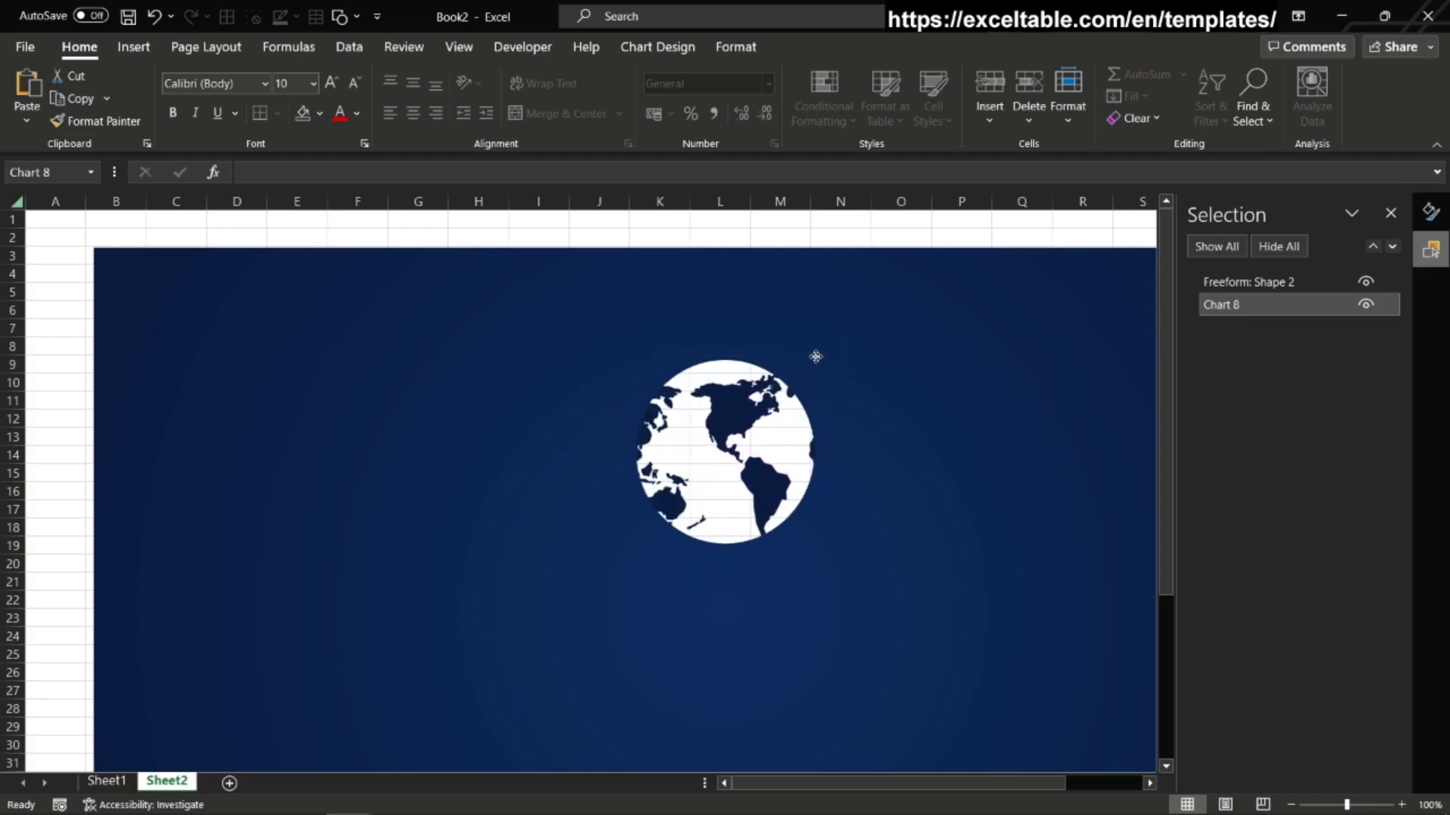
{"action": "left_click", "coordinate": [114, 781]}
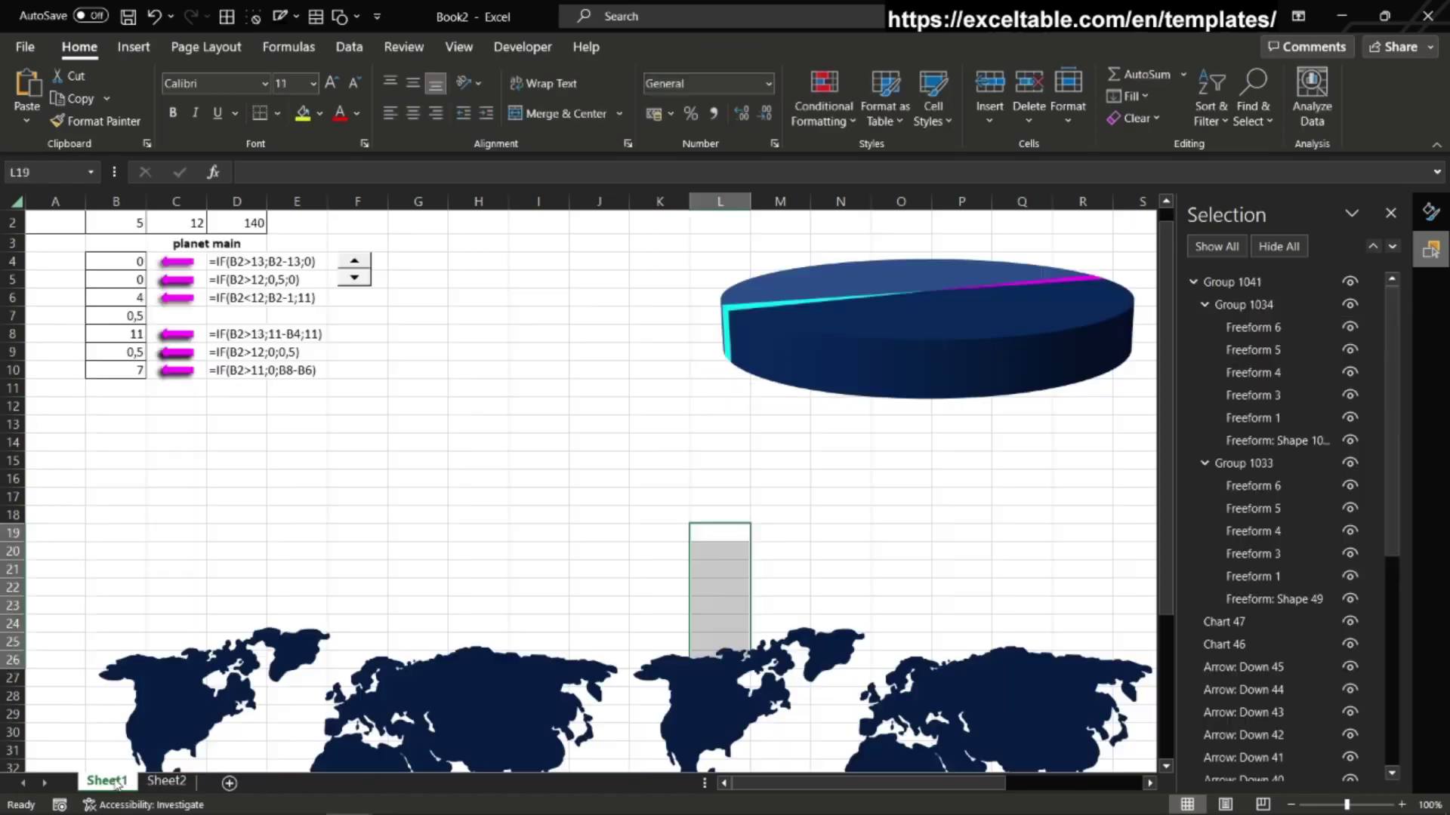
{"action": "right_click", "coordinate": [360, 270]}
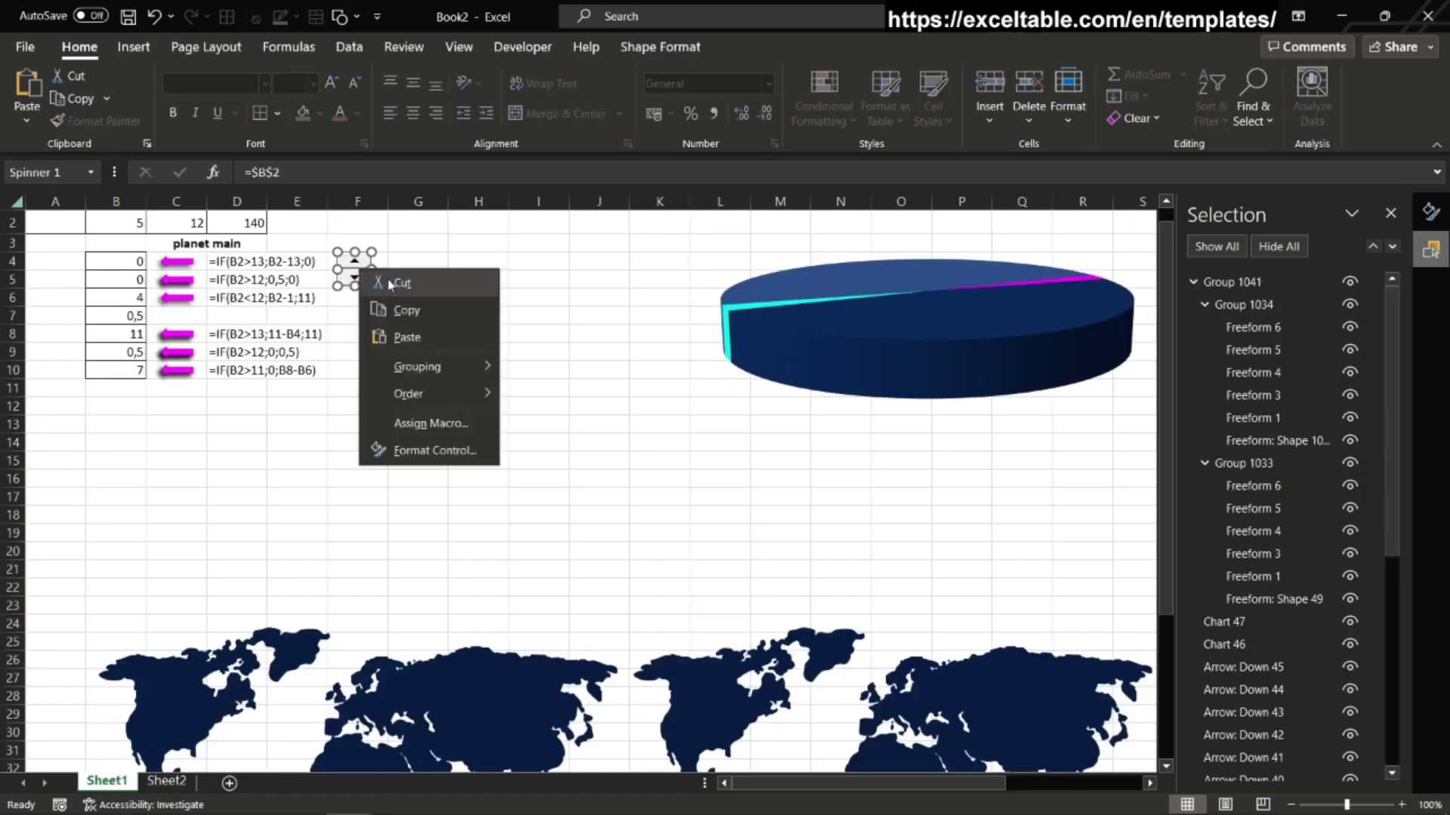
{"action": "left_click", "coordinate": [168, 781]}
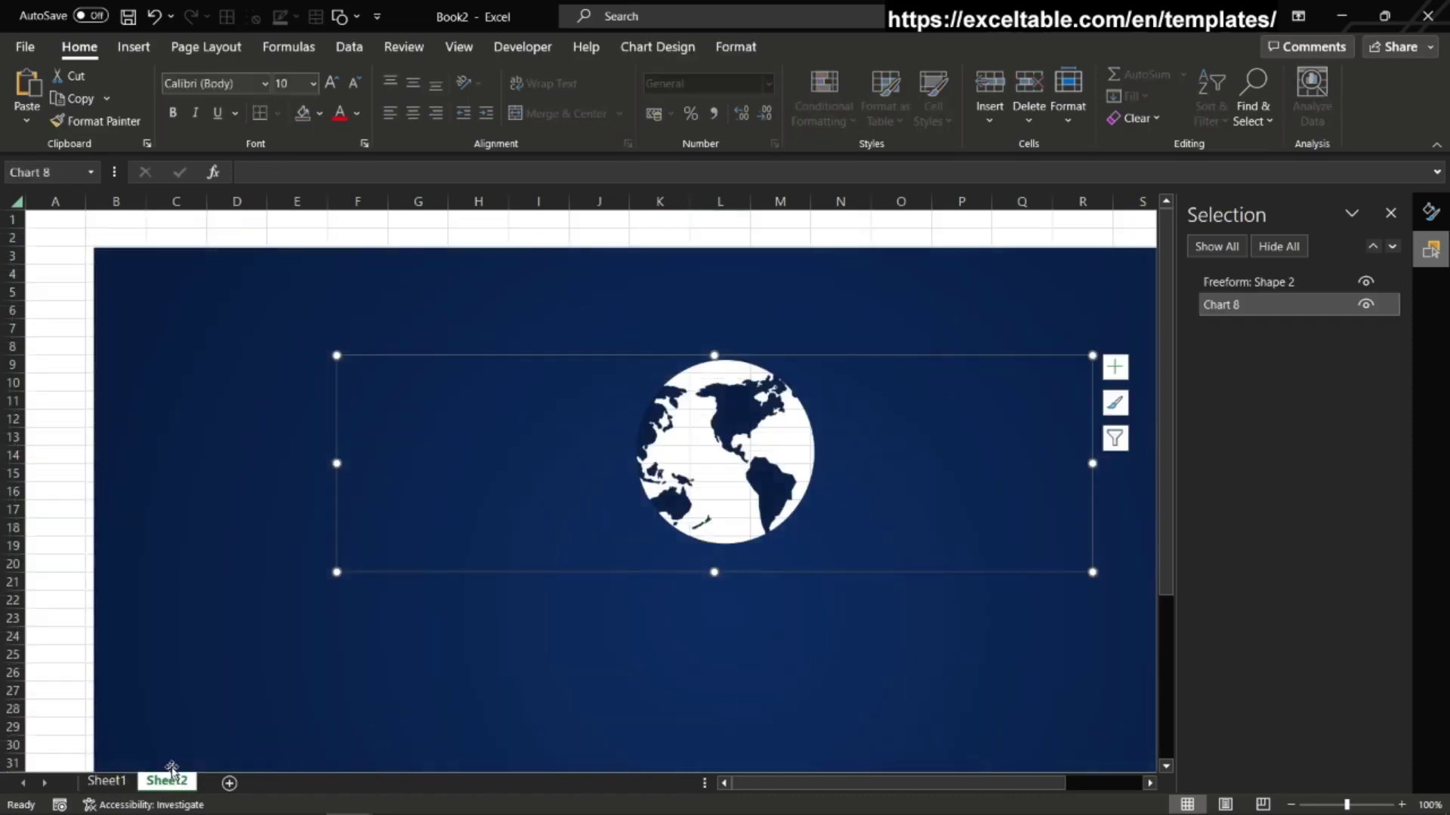
{"action": "right_click", "coordinate": [57, 333]}
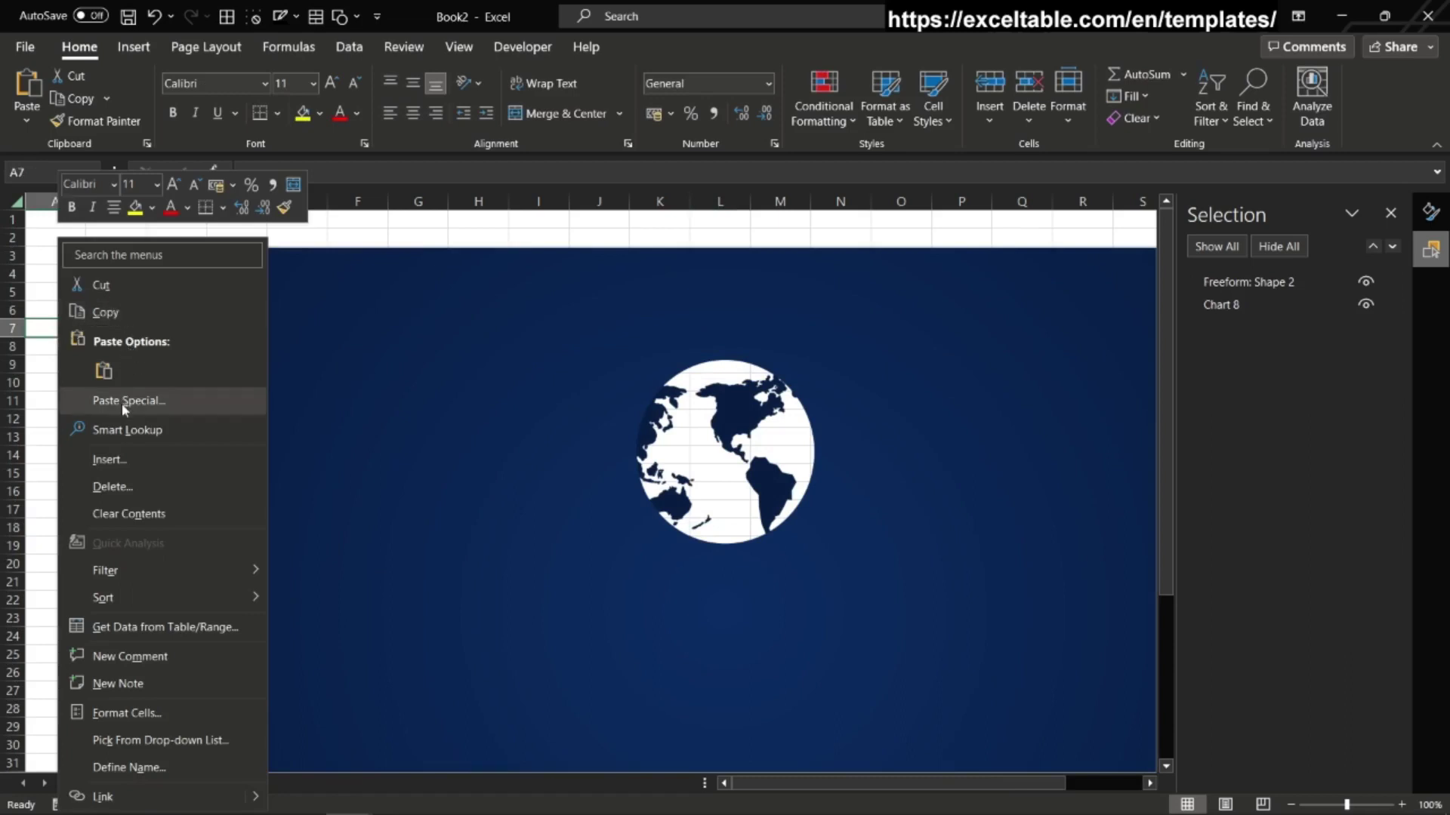
{"action": "left_click", "coordinate": [30, 98]}
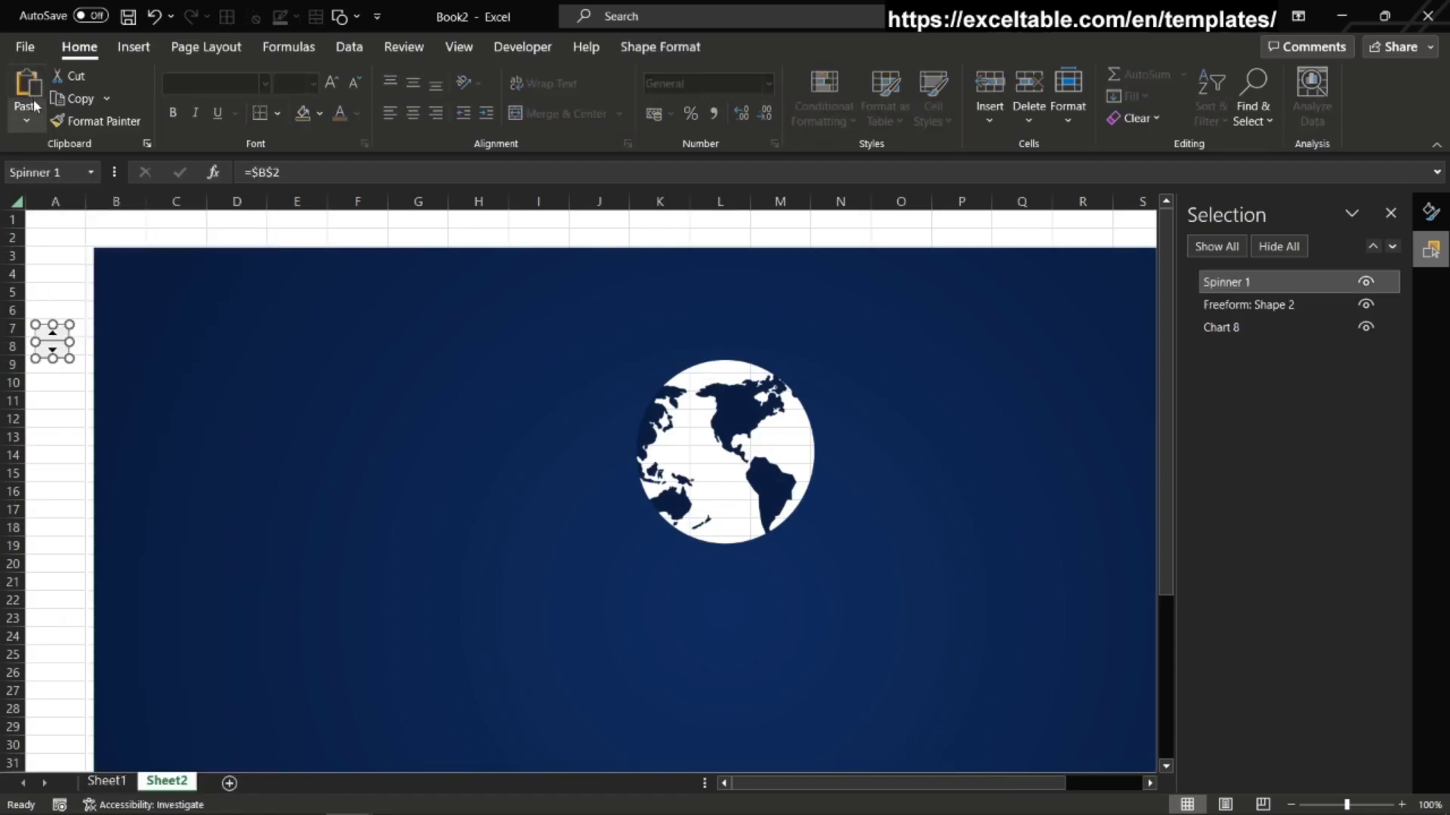
{"action": "right_click", "coordinate": [47, 342]}
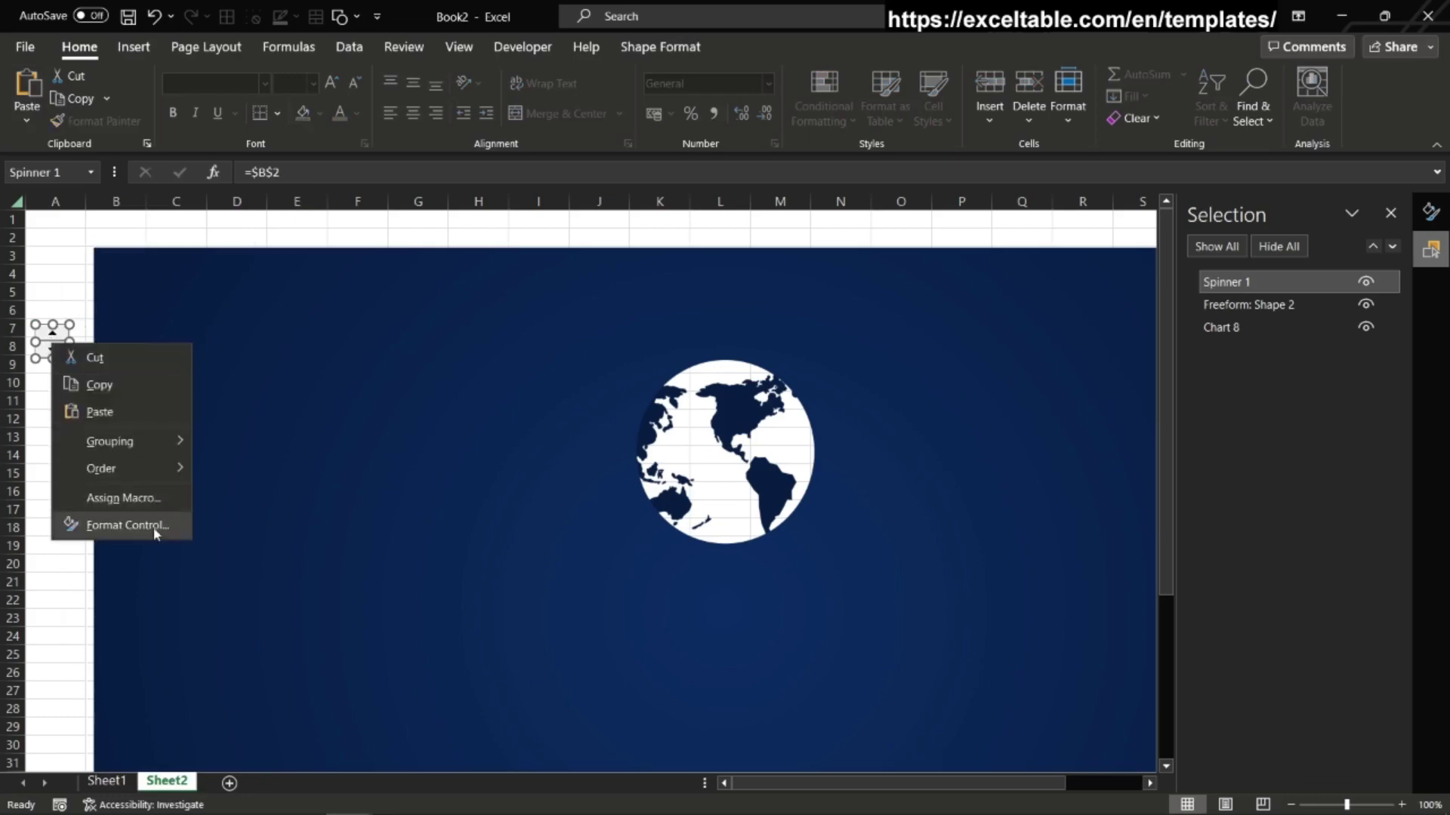
{"action": "left_click", "coordinate": [126, 525]}
{"action": "left_click", "coordinate": [629, 533]}
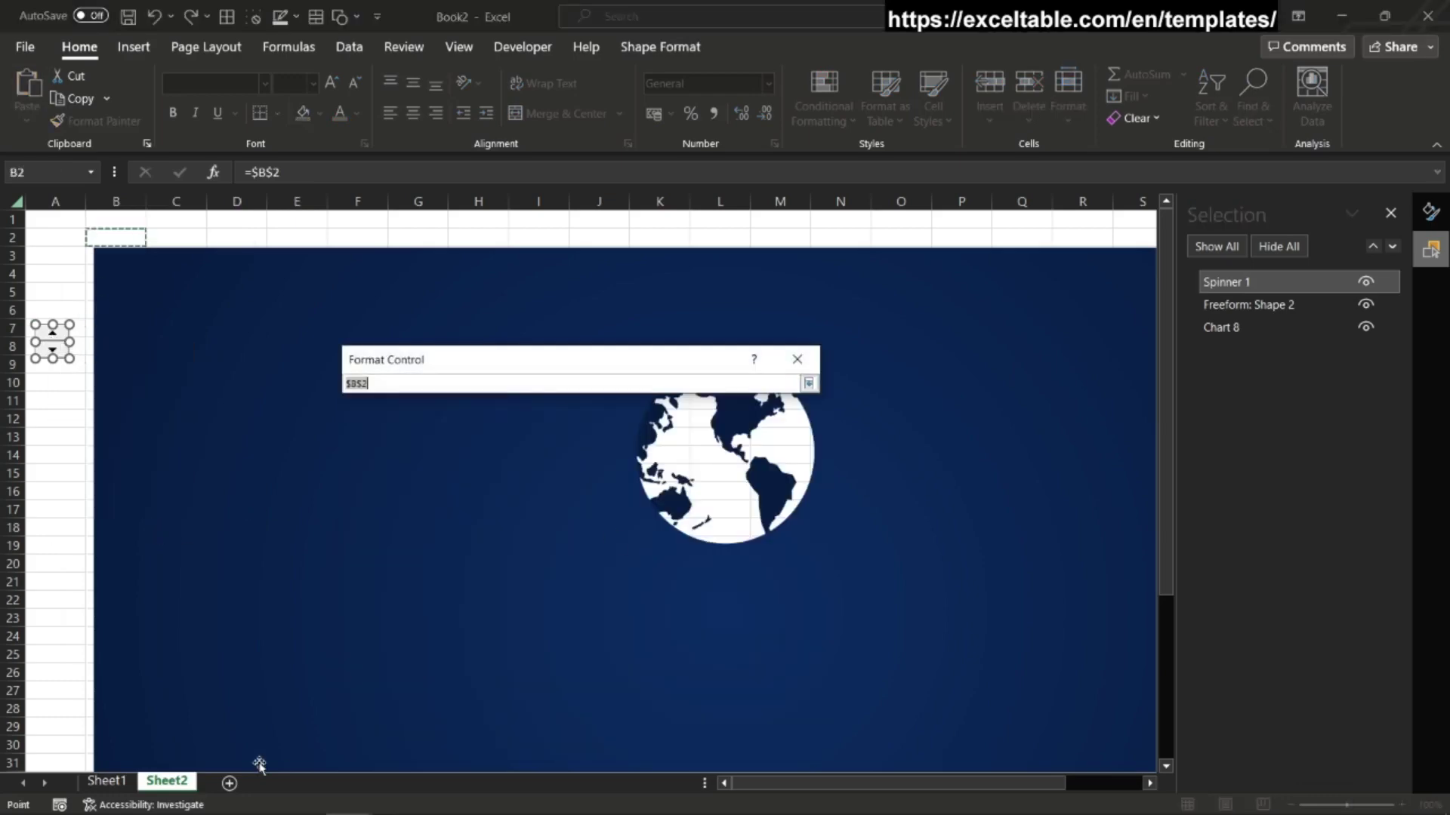
{"action": "left_click", "coordinate": [106, 781]}
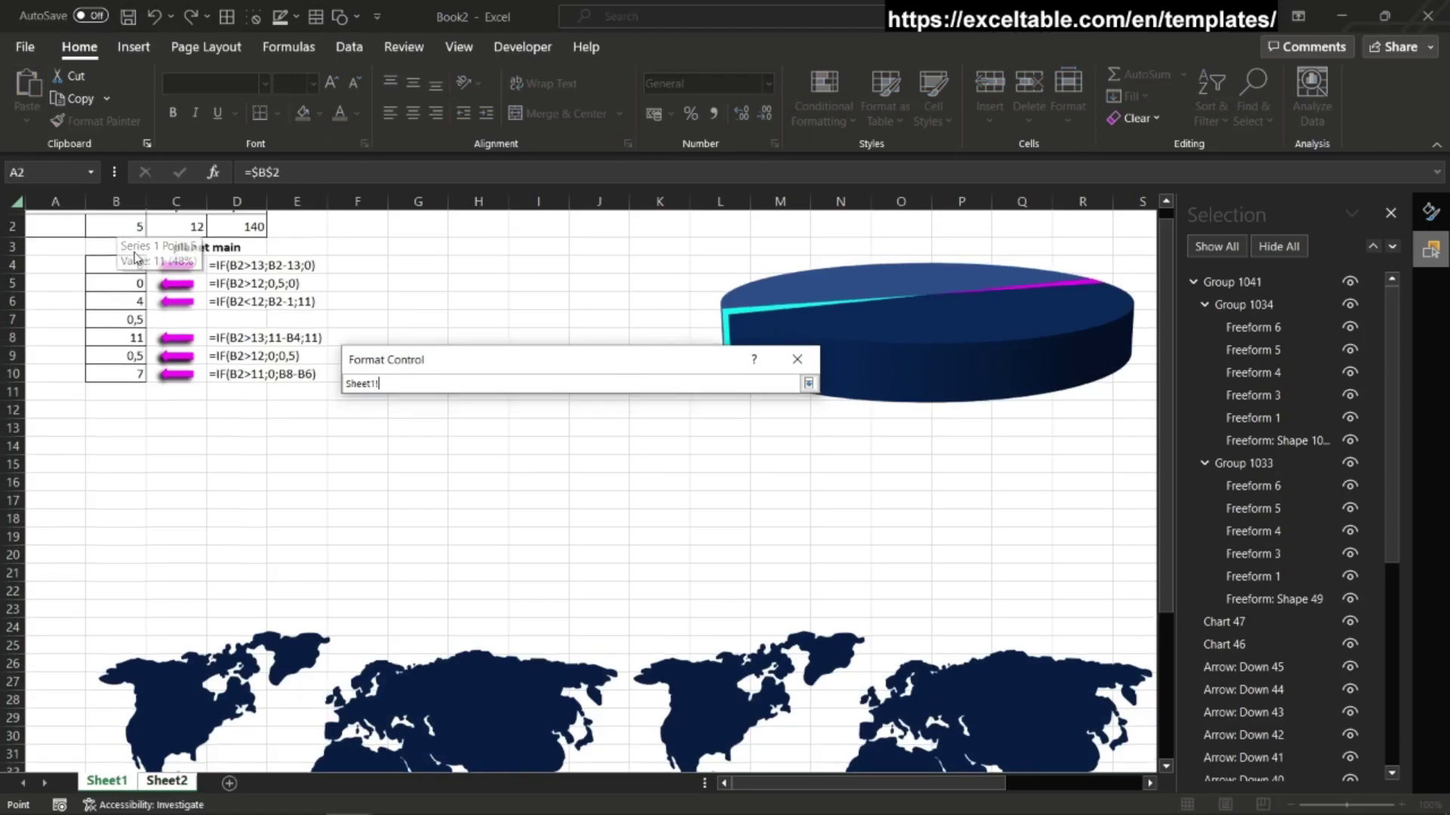
{"action": "scroll", "coordinate": [118, 222], "scroll_direction": "up", "scroll_amount": 1}
{"action": "left_click", "coordinate": [118, 241]}
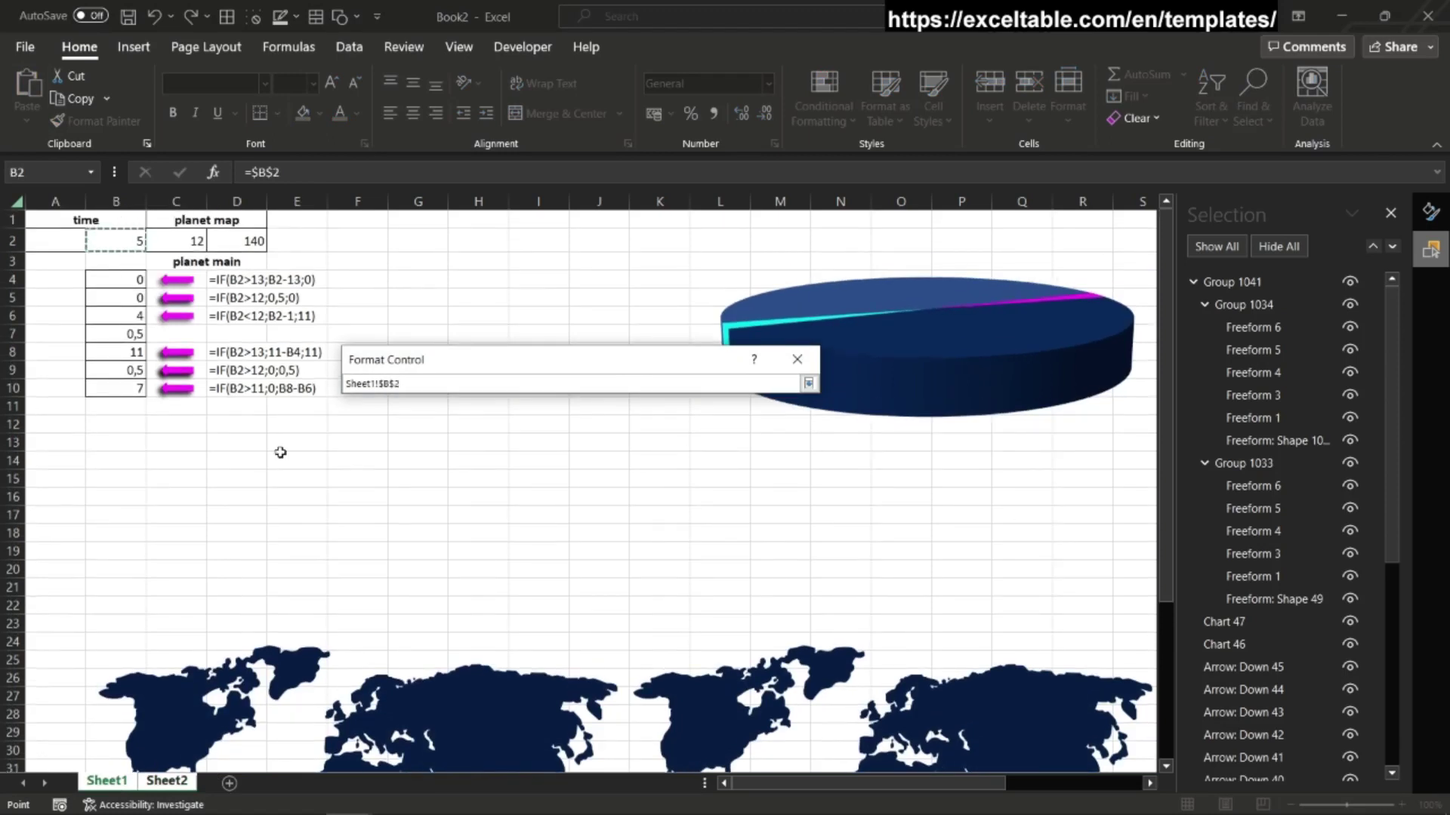
{"action": "key", "text": "Return"}
{"action": "left_click", "coordinate": [673, 734]}
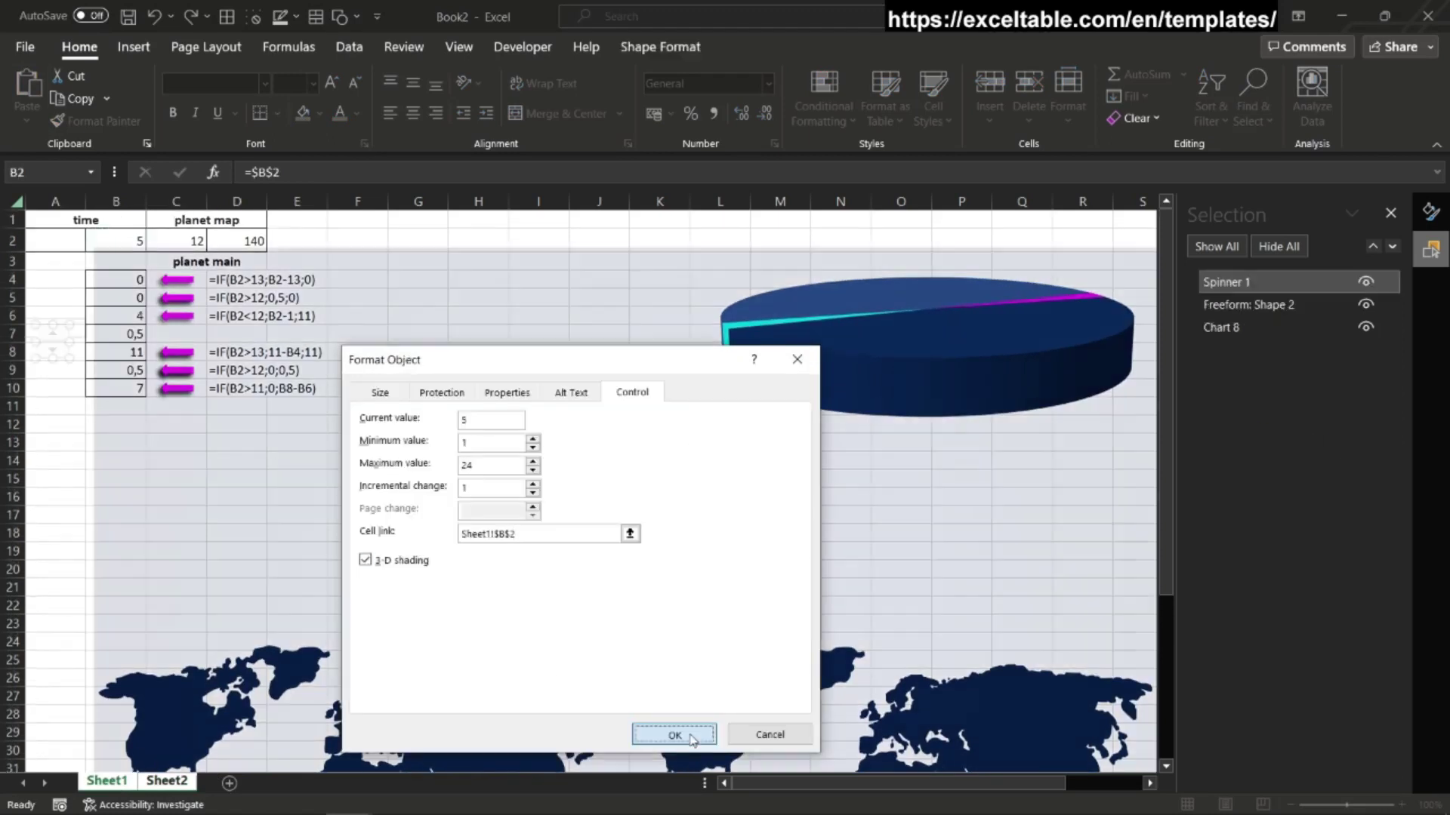
{"action": "left_click", "coordinate": [61, 432]}
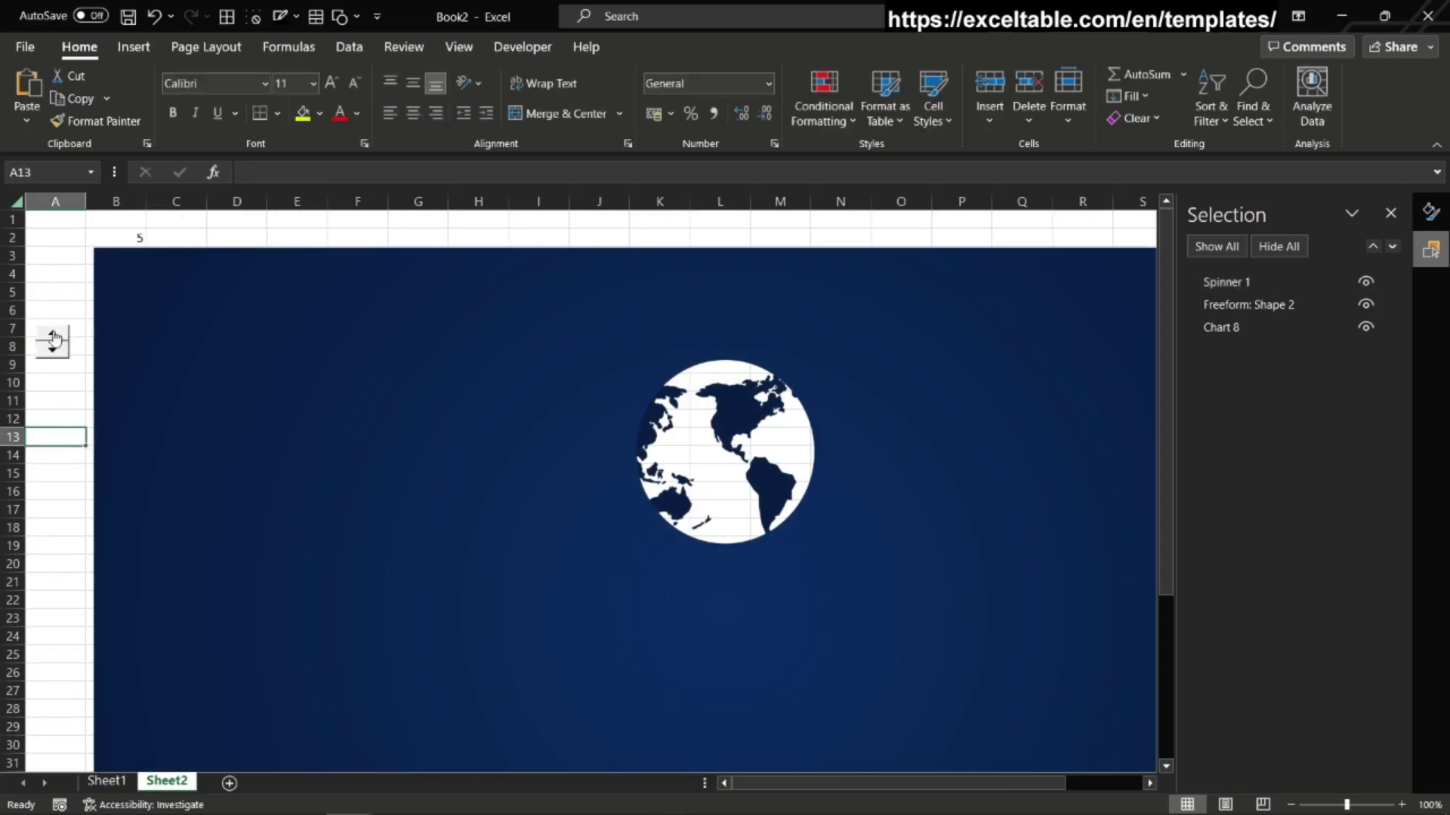
{"action": "left_click", "coordinate": [53, 336]}
{"action": "left_click", "coordinate": [53, 336]}
{"action": "left_click", "coordinate": [54, 352]}
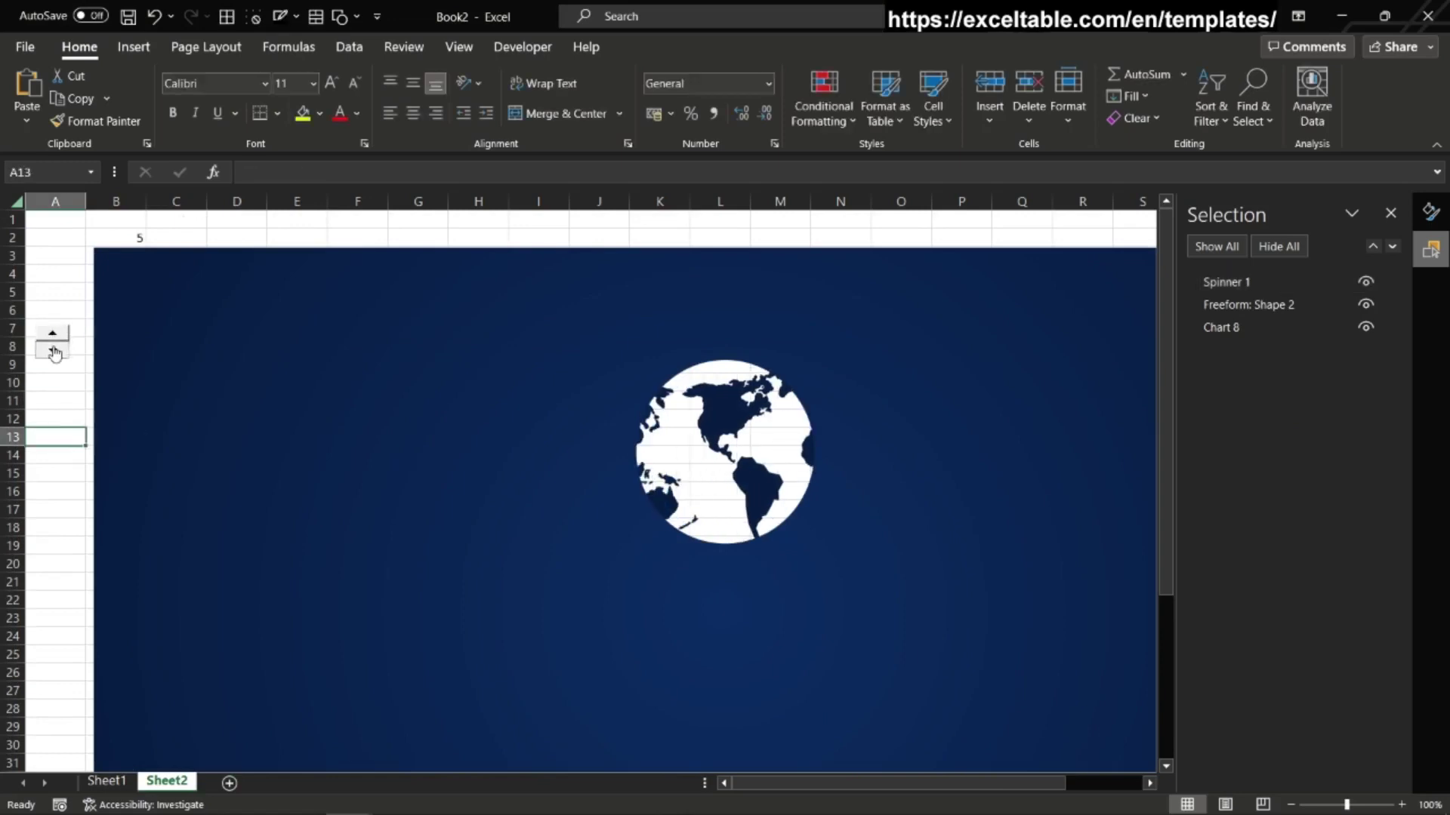
{"action": "left_click", "coordinate": [53, 352]}
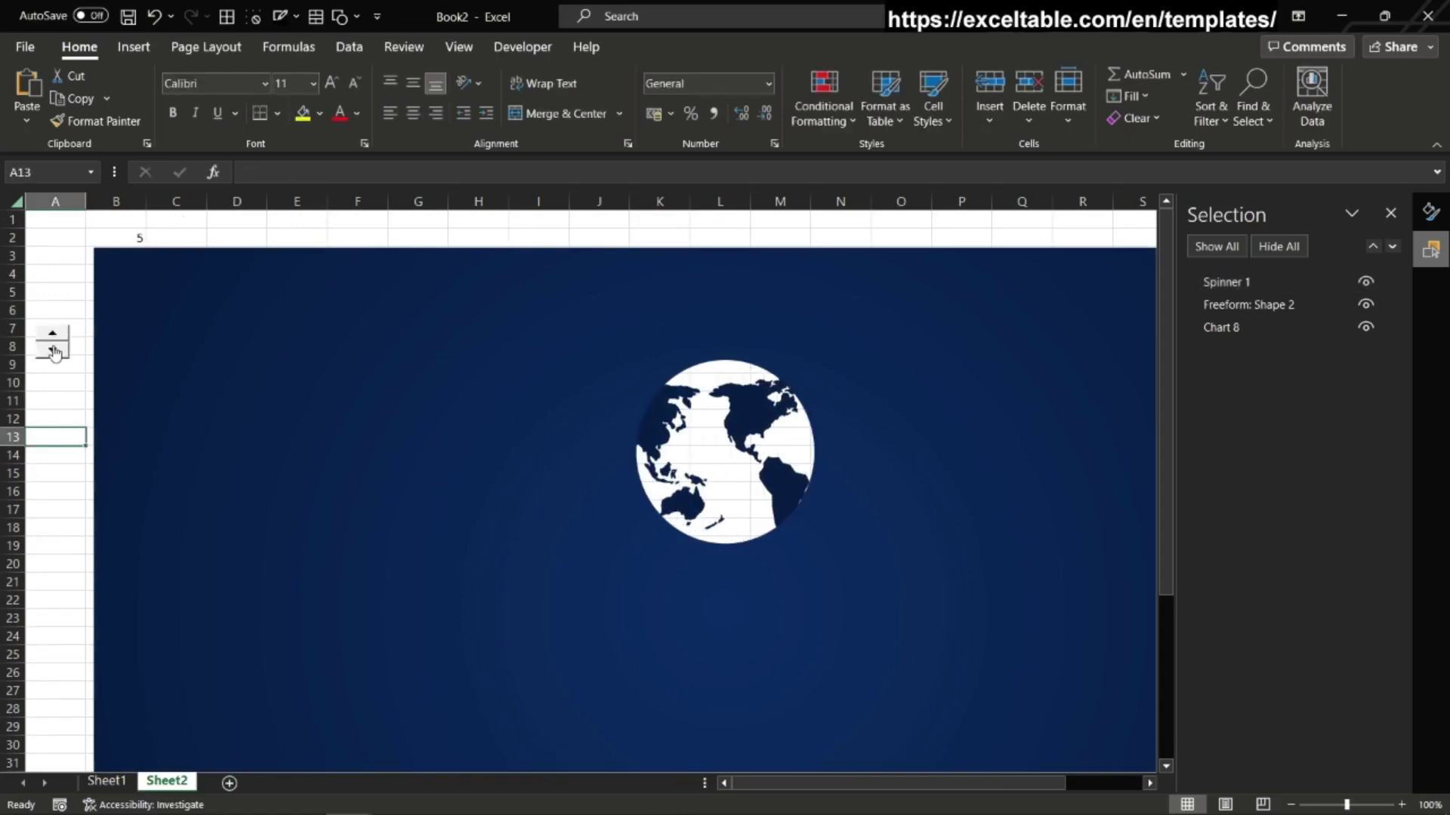
{"action": "left_click", "coordinate": [121, 237]}
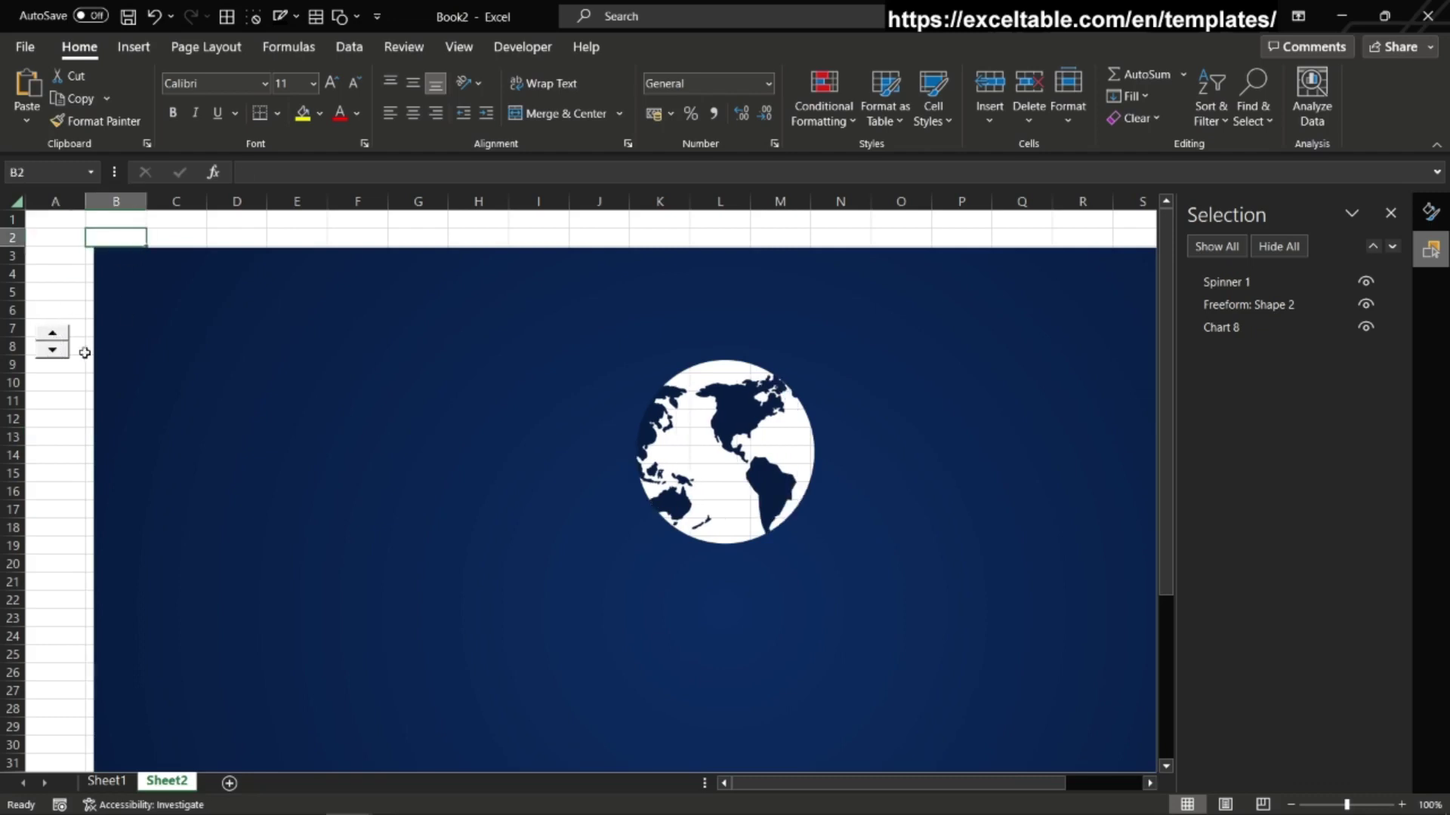
{"action": "left_click", "coordinate": [53, 333]}
{"action": "left_click", "coordinate": [78, 470]}
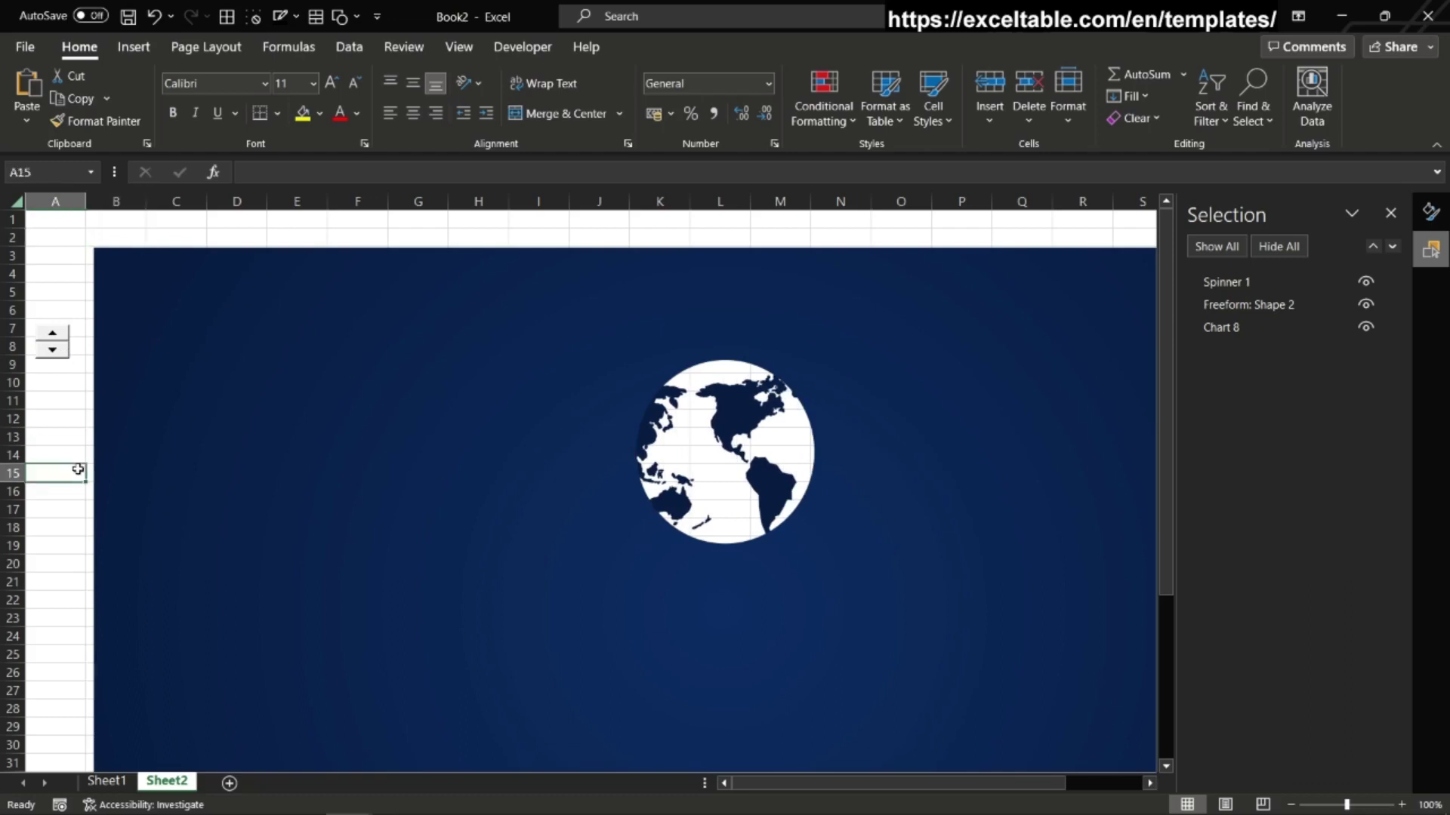
Step: Draw an oval circle aligned over the globe hole on Sheet2
{"action": "left_click", "coordinate": [145, 50]}
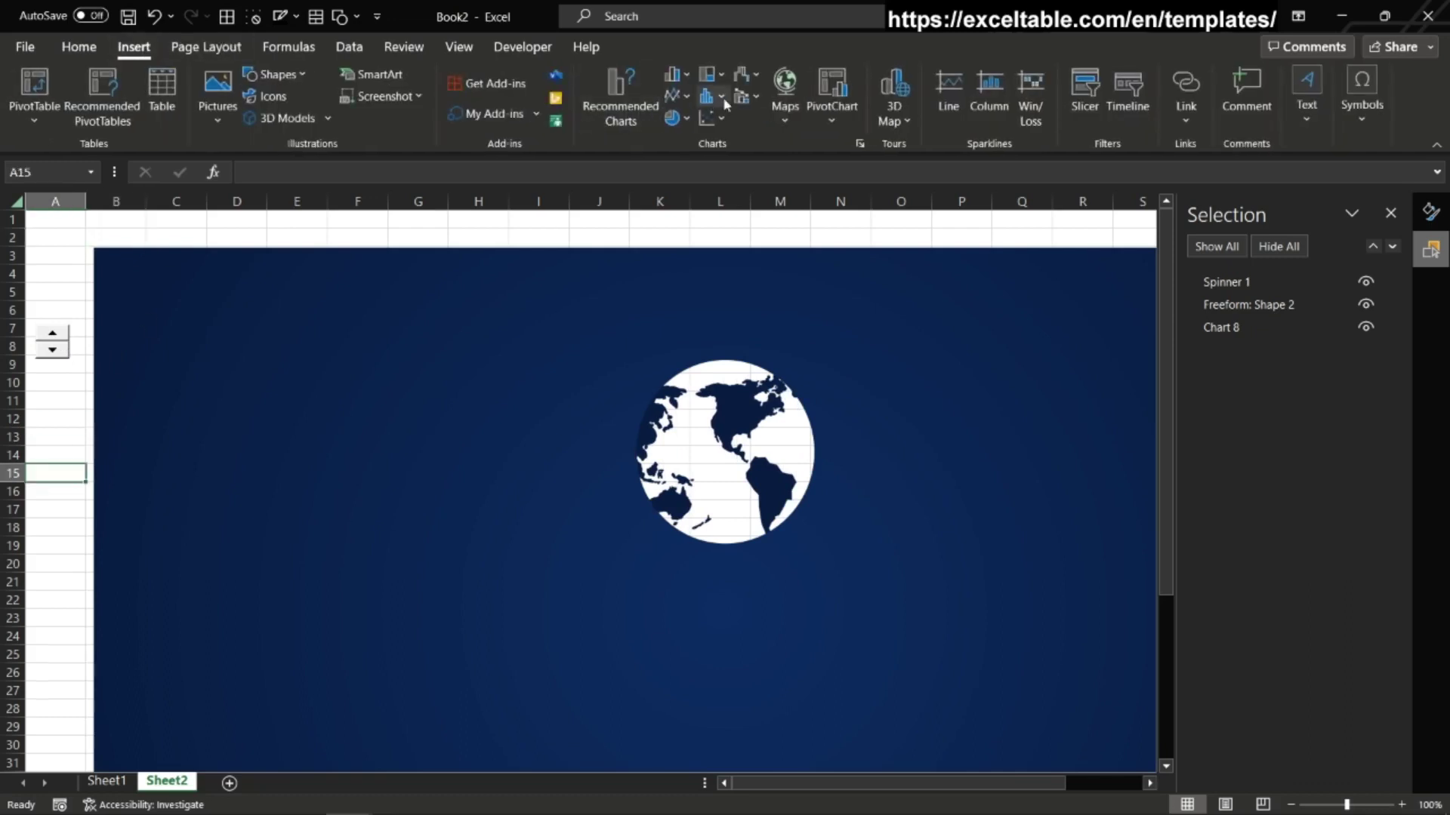
{"action": "left_click", "coordinate": [301, 75]}
{"action": "left_click", "coordinate": [321, 125]}
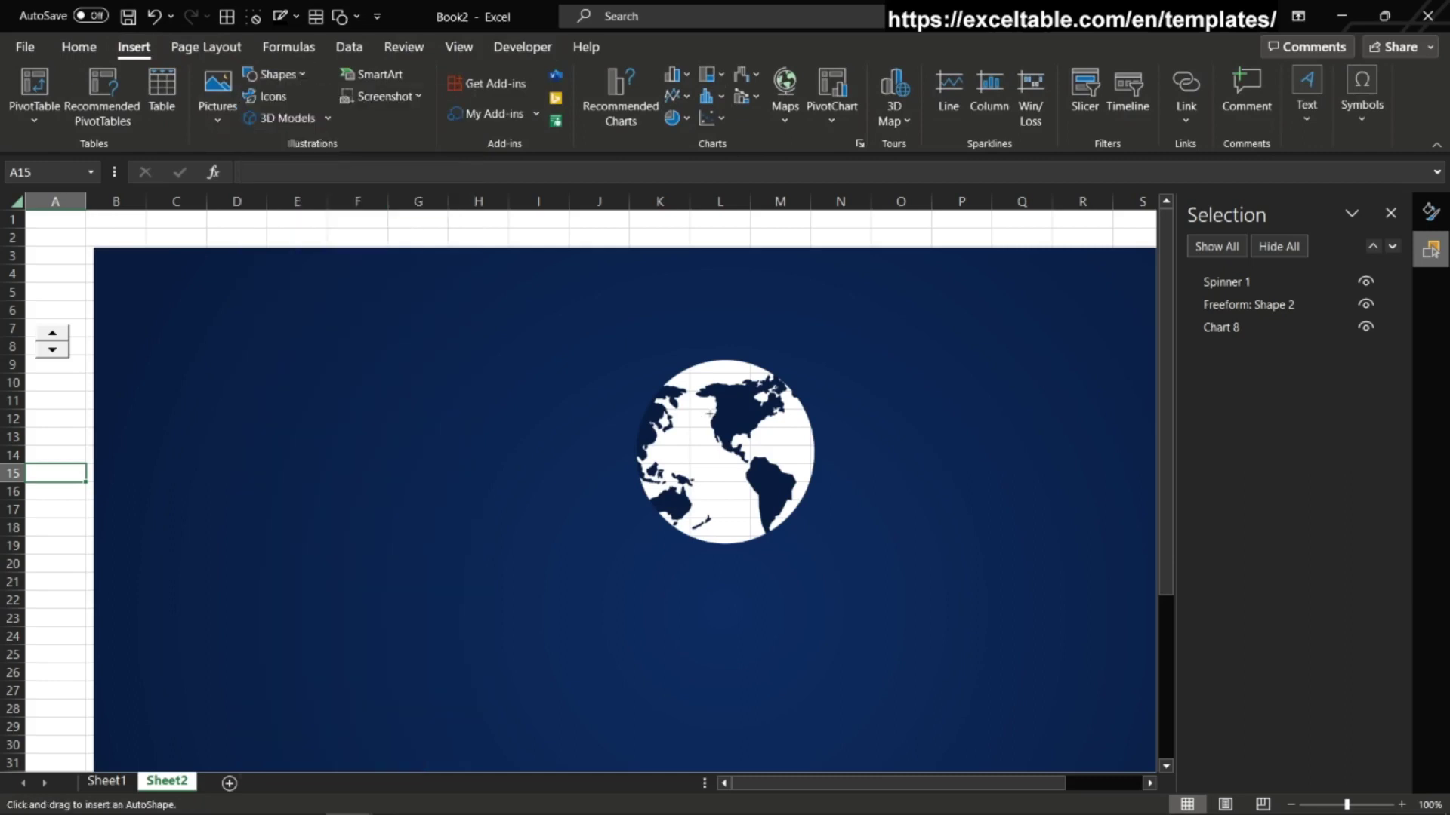
{"action": "left_click_drag", "start_coordinate": [601, 360], "coordinate": [796, 527]}
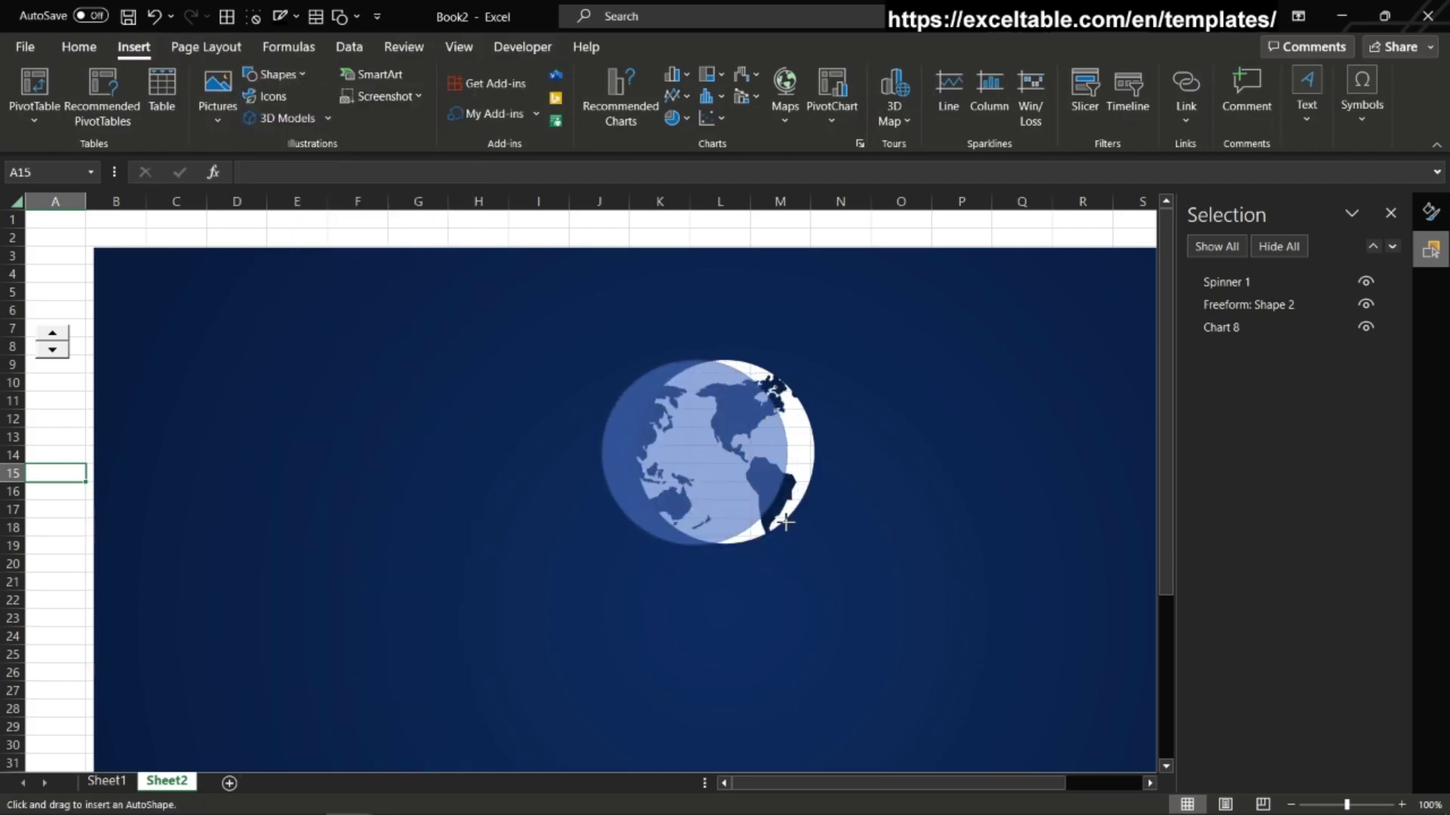
{"action": "left_click_drag", "start_coordinate": [796, 527], "coordinate": [789, 519]}
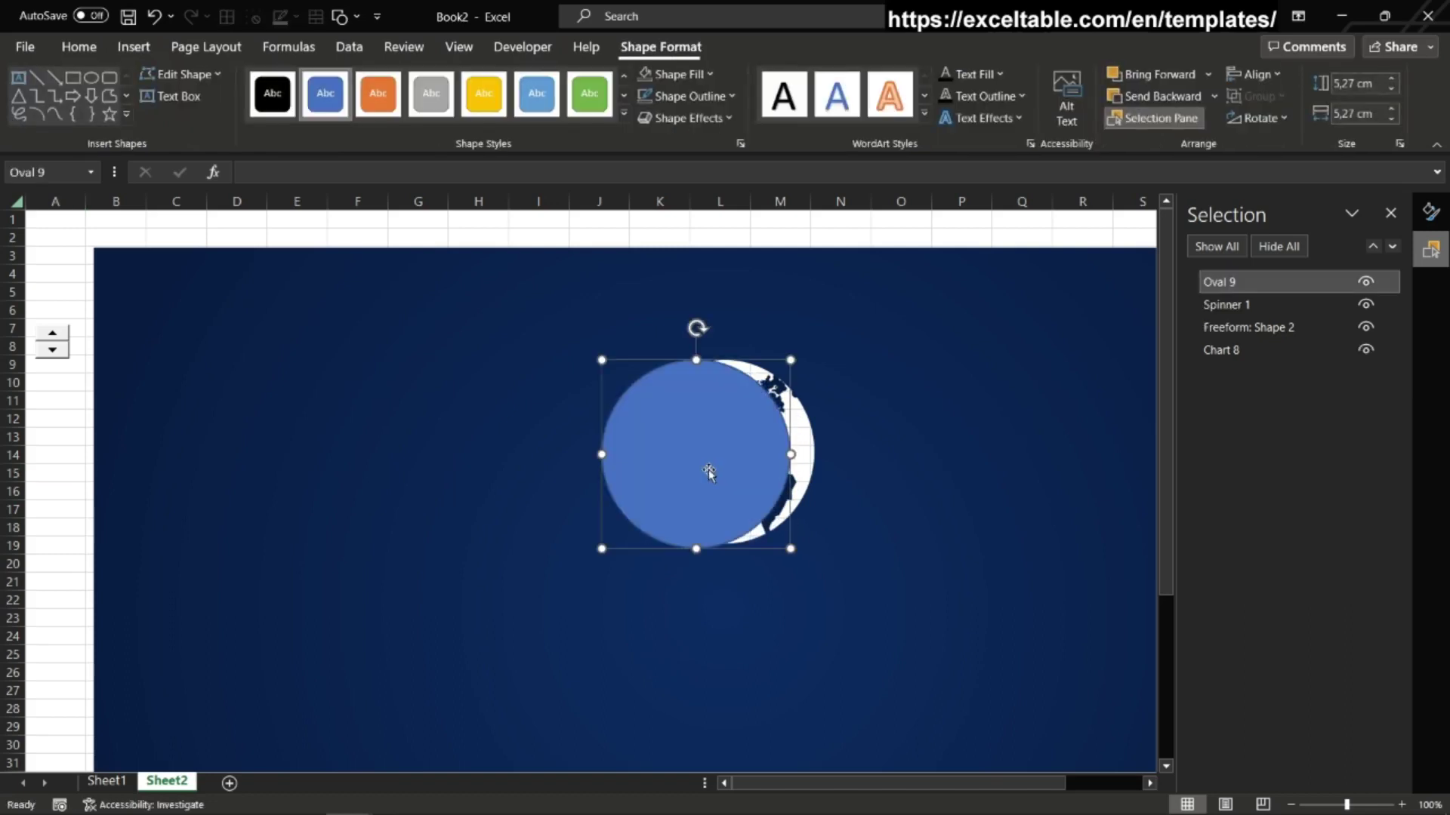
{"action": "left_click_drag", "start_coordinate": [708, 469], "coordinate": [753, 494]}
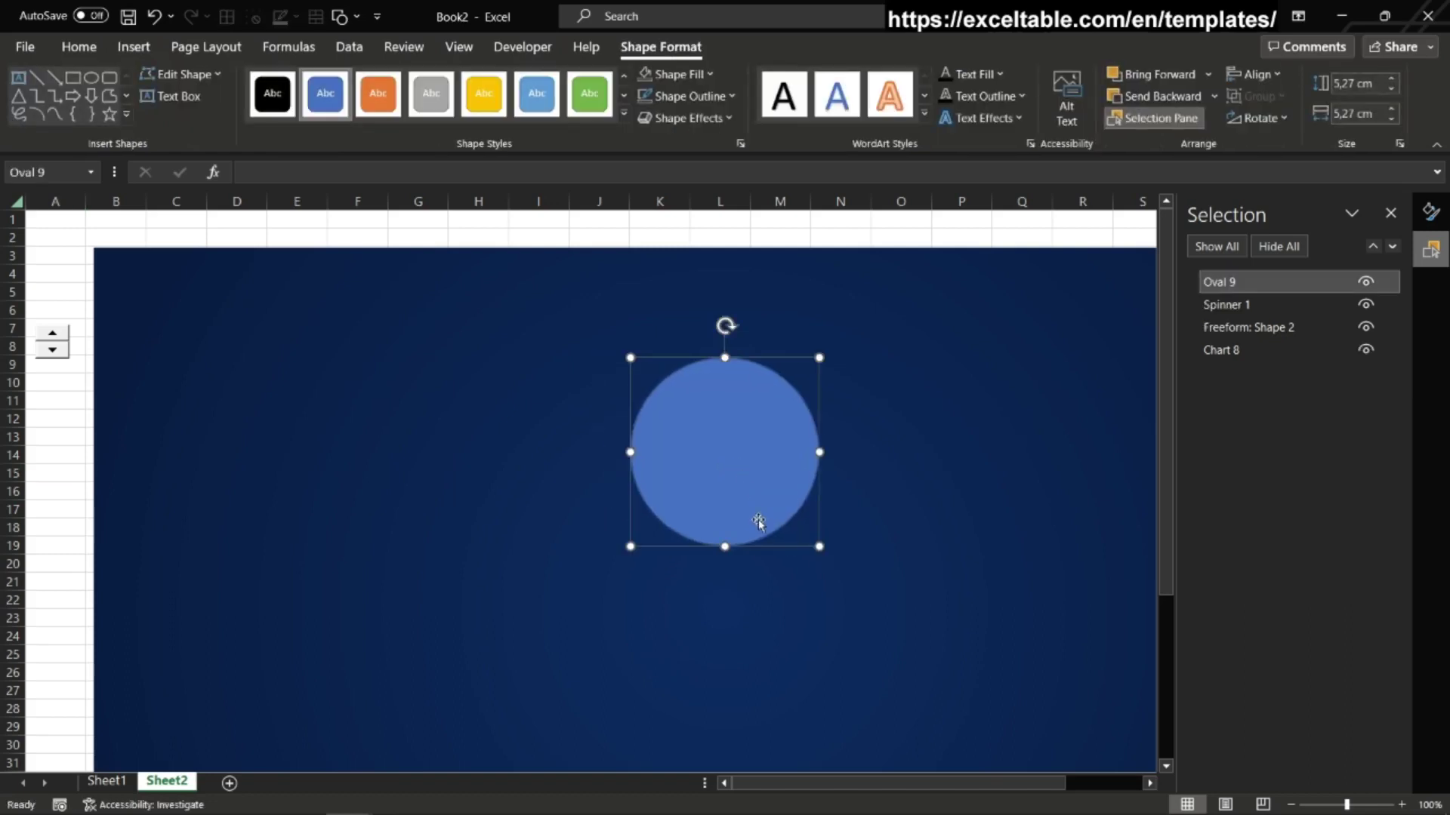
Step: Give the circle No line and a cyan radial gradient fill
{"action": "left_click", "coordinate": [1430, 212]}
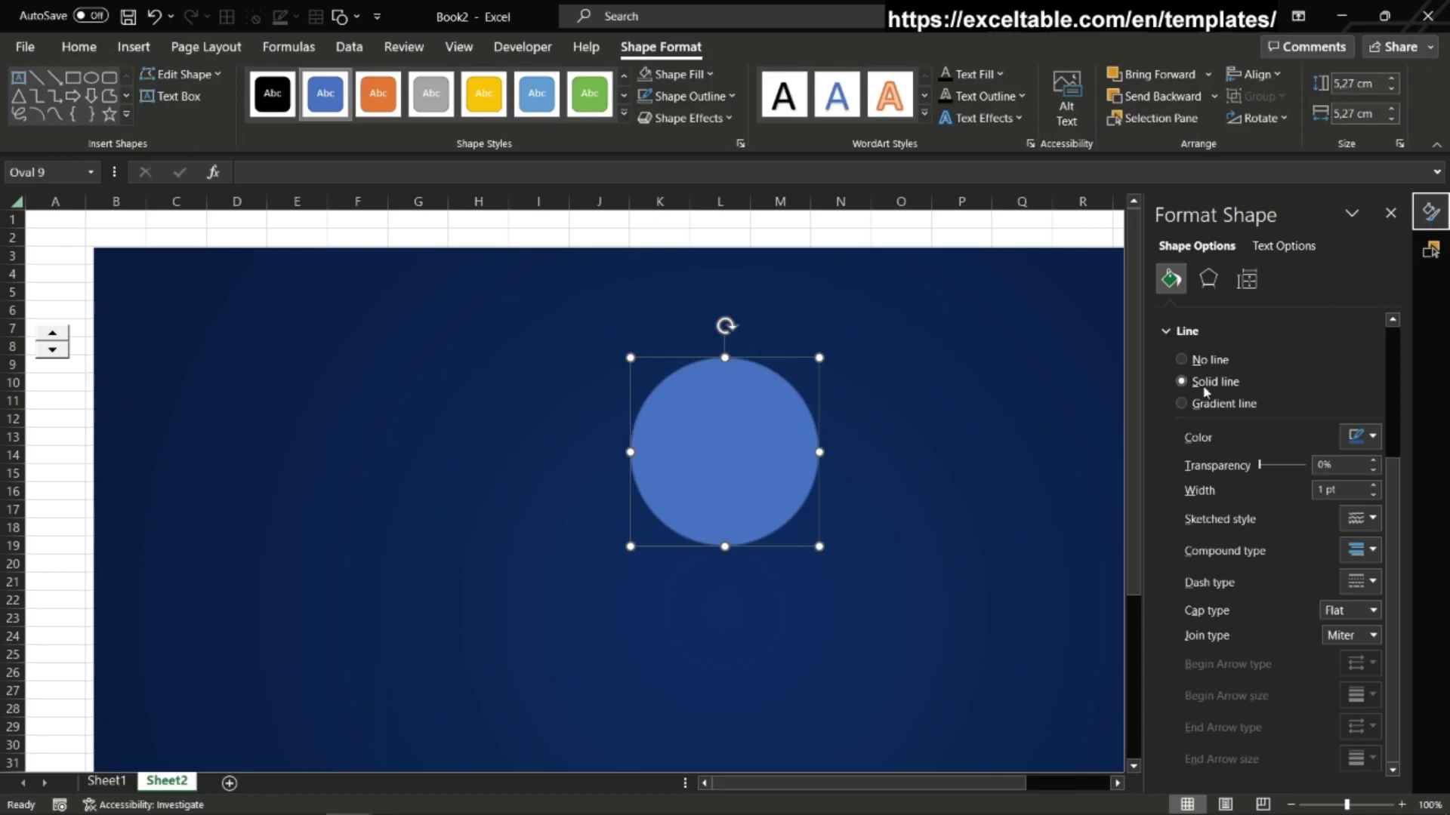
{"action": "left_click", "coordinate": [1196, 562]}
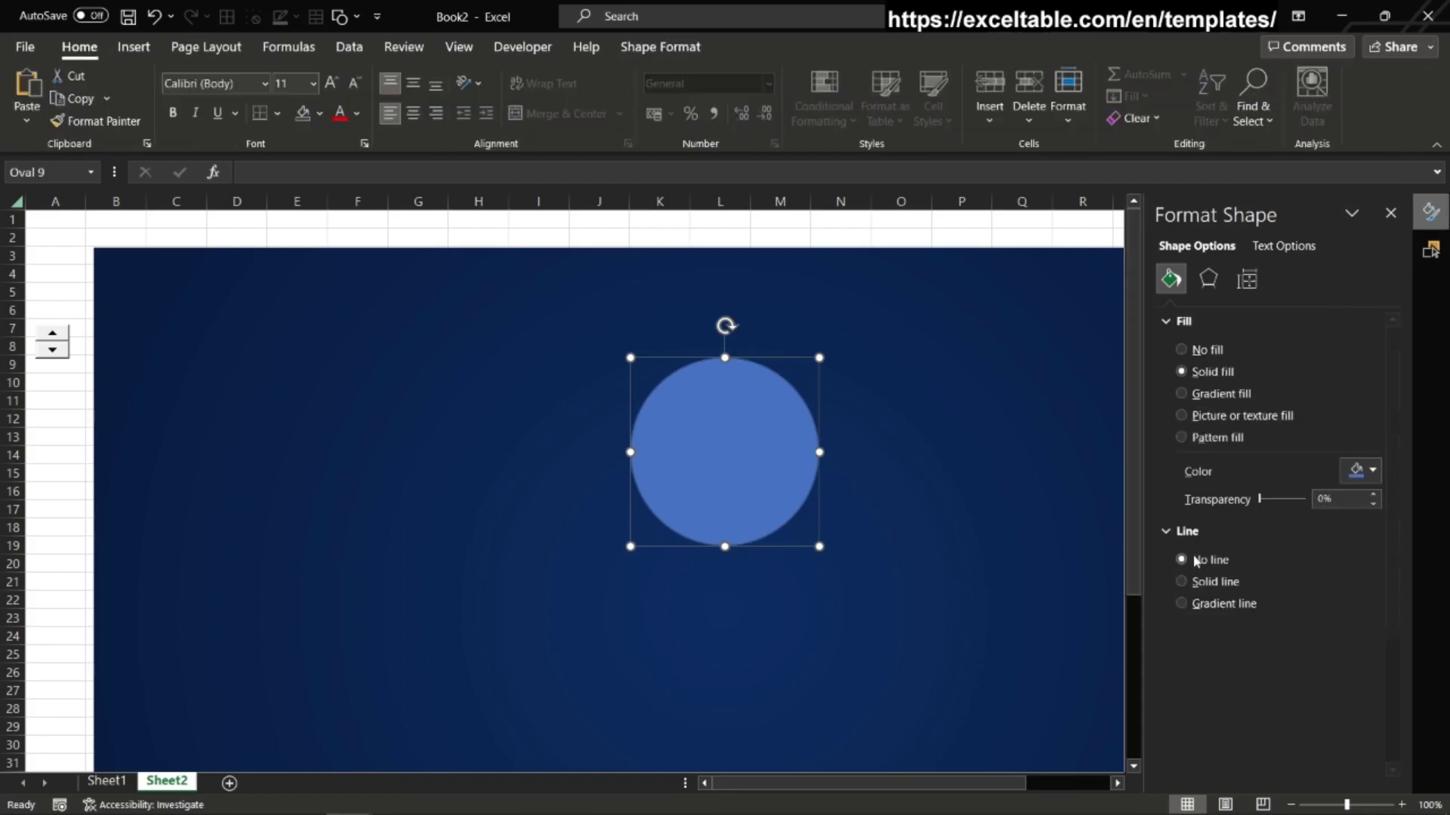
{"action": "left_click", "coordinate": [1218, 398]}
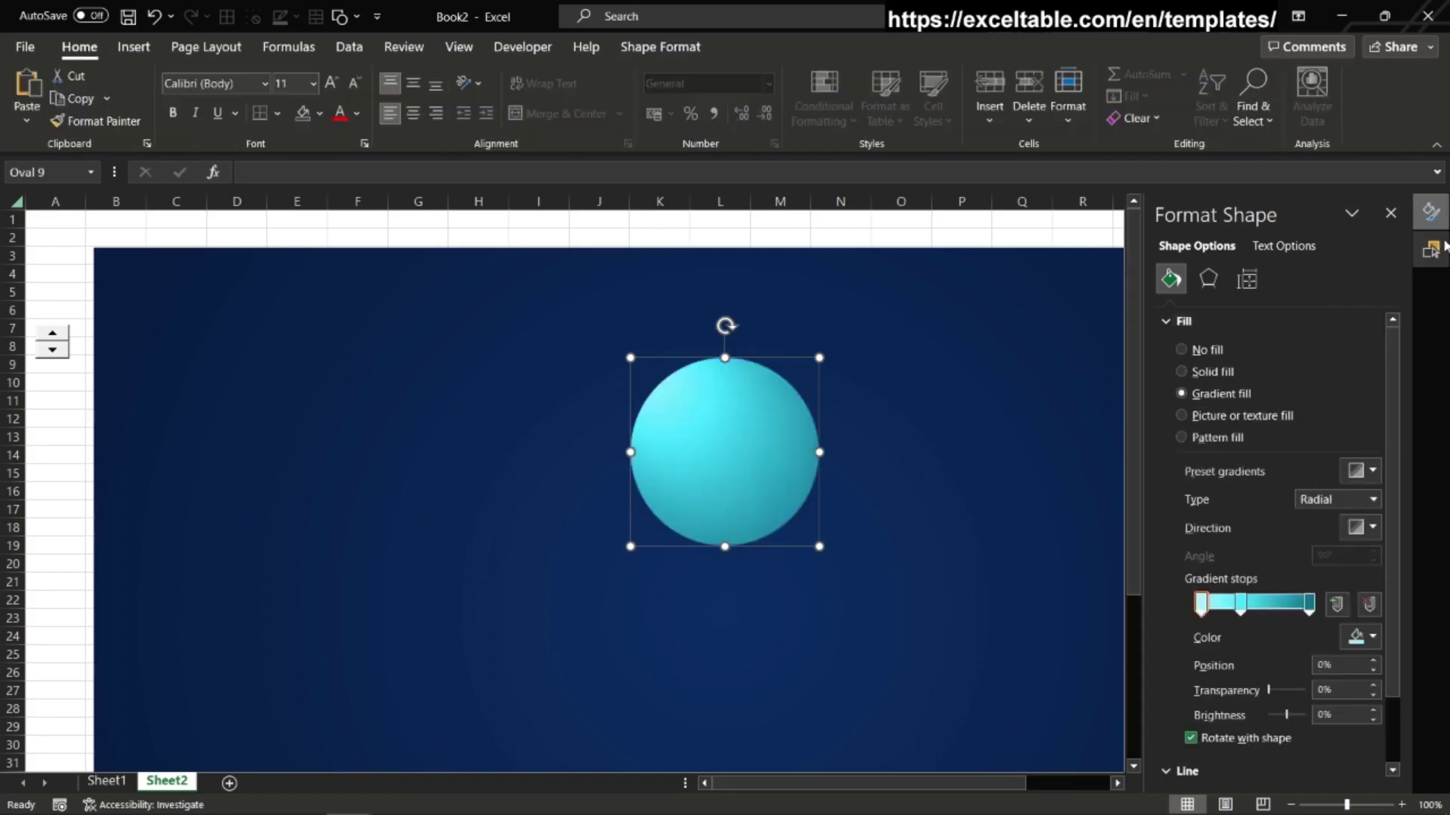
{"action": "left_click", "coordinate": [1432, 253]}
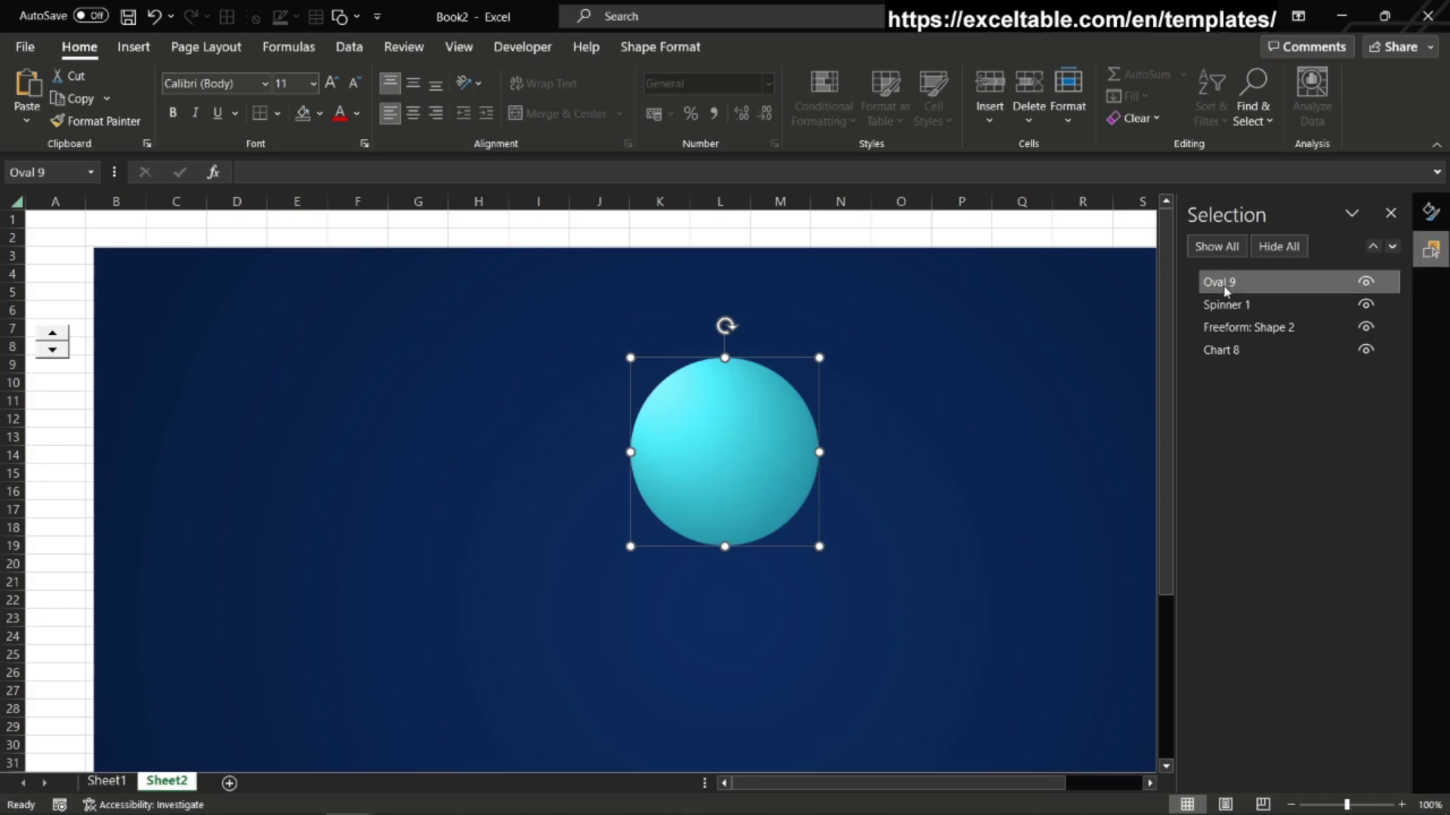
Step: Move Oval 9 below Chart 8 and test the globe rotation with the spinner
{"action": "mouse_move", "coordinate": [1225, 285]}
{"action": "left_mouse_down"}
{"action": "mouse_move", "coordinate": [1237, 355]}
{"action": "mouse_move", "coordinate": [1225, 365]}
{"action": "left_mouse_up"}
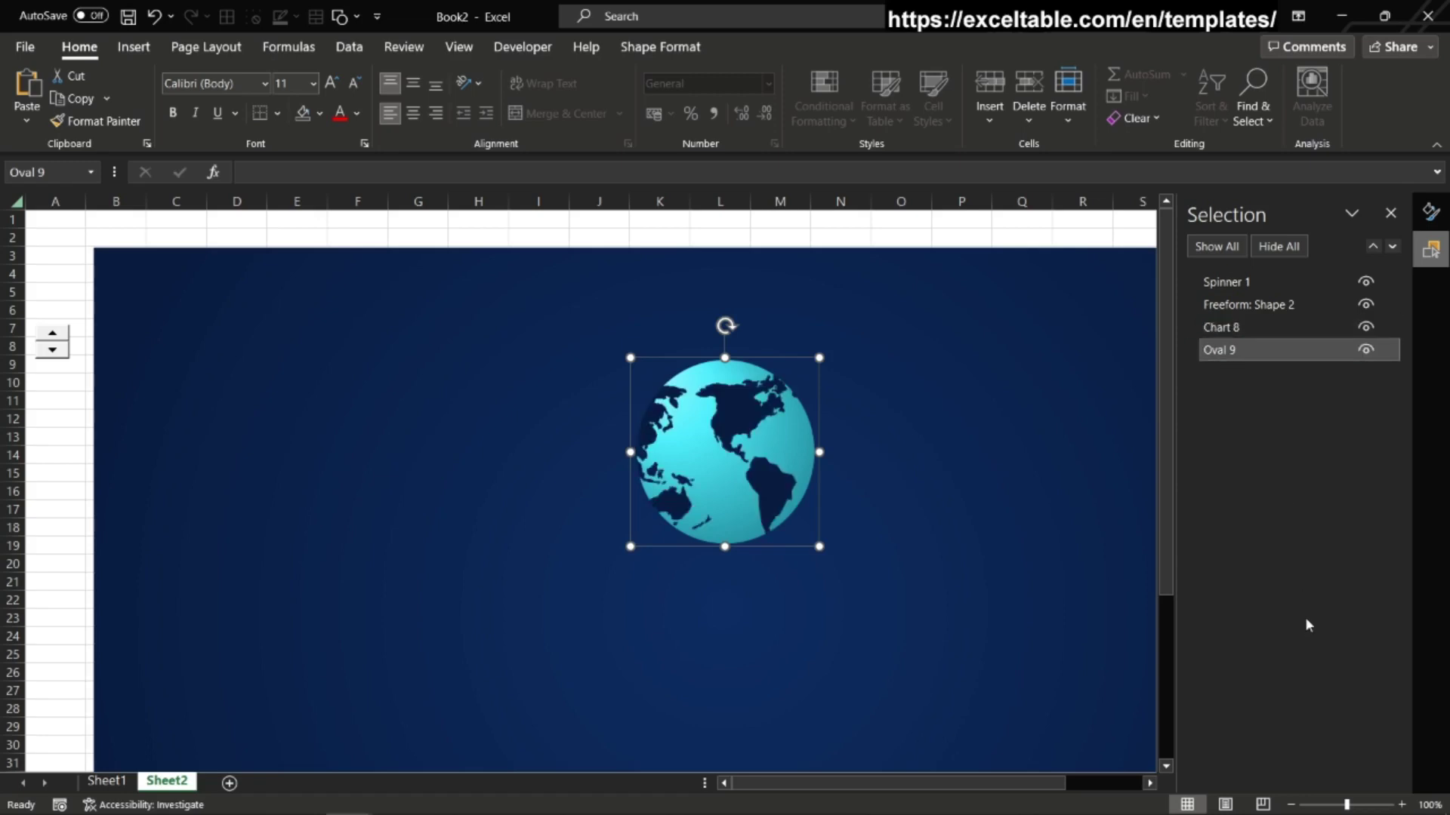
{"action": "left_click", "coordinate": [55, 333]}
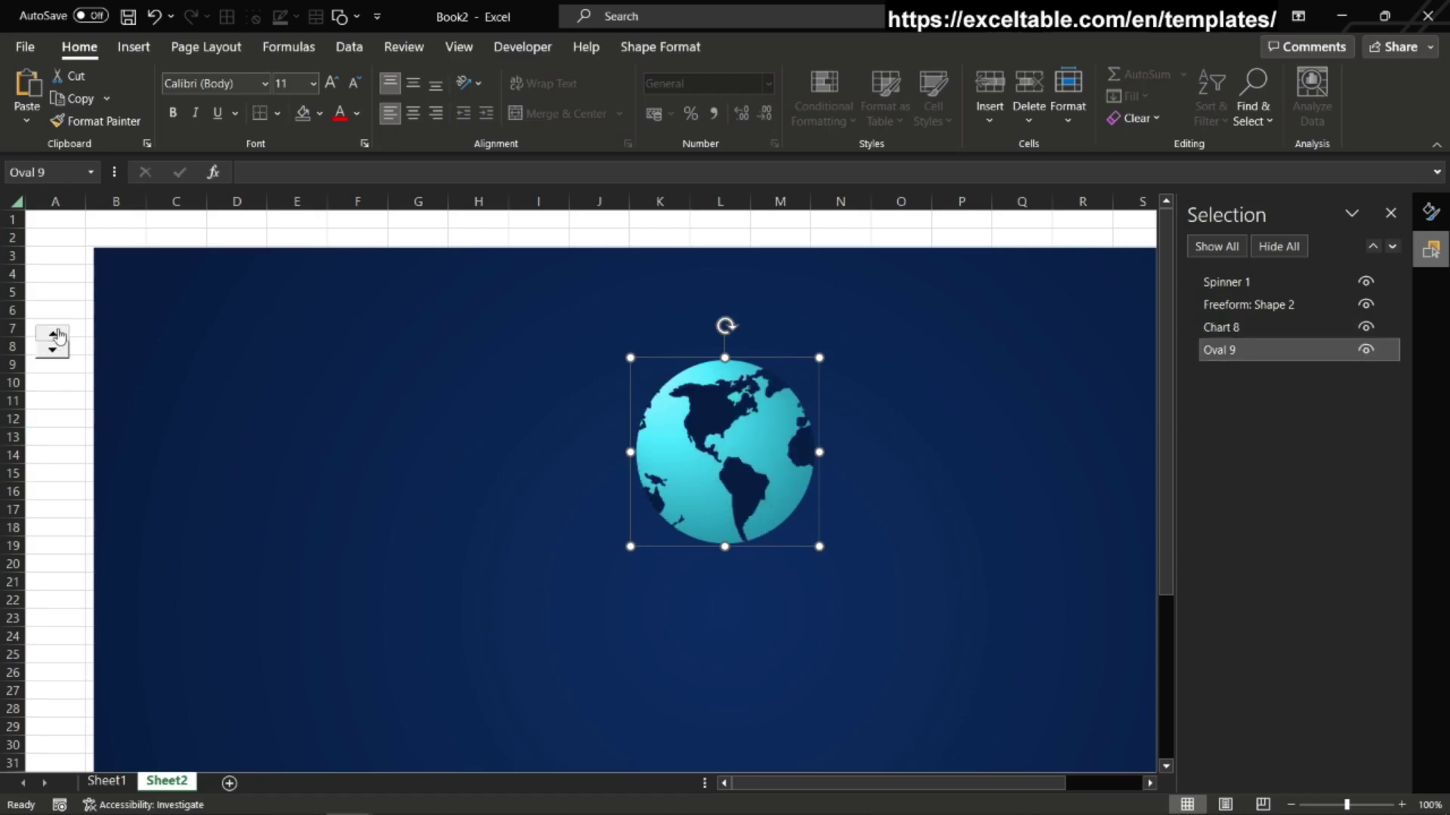
{"action": "left_click", "coordinate": [52, 351]}
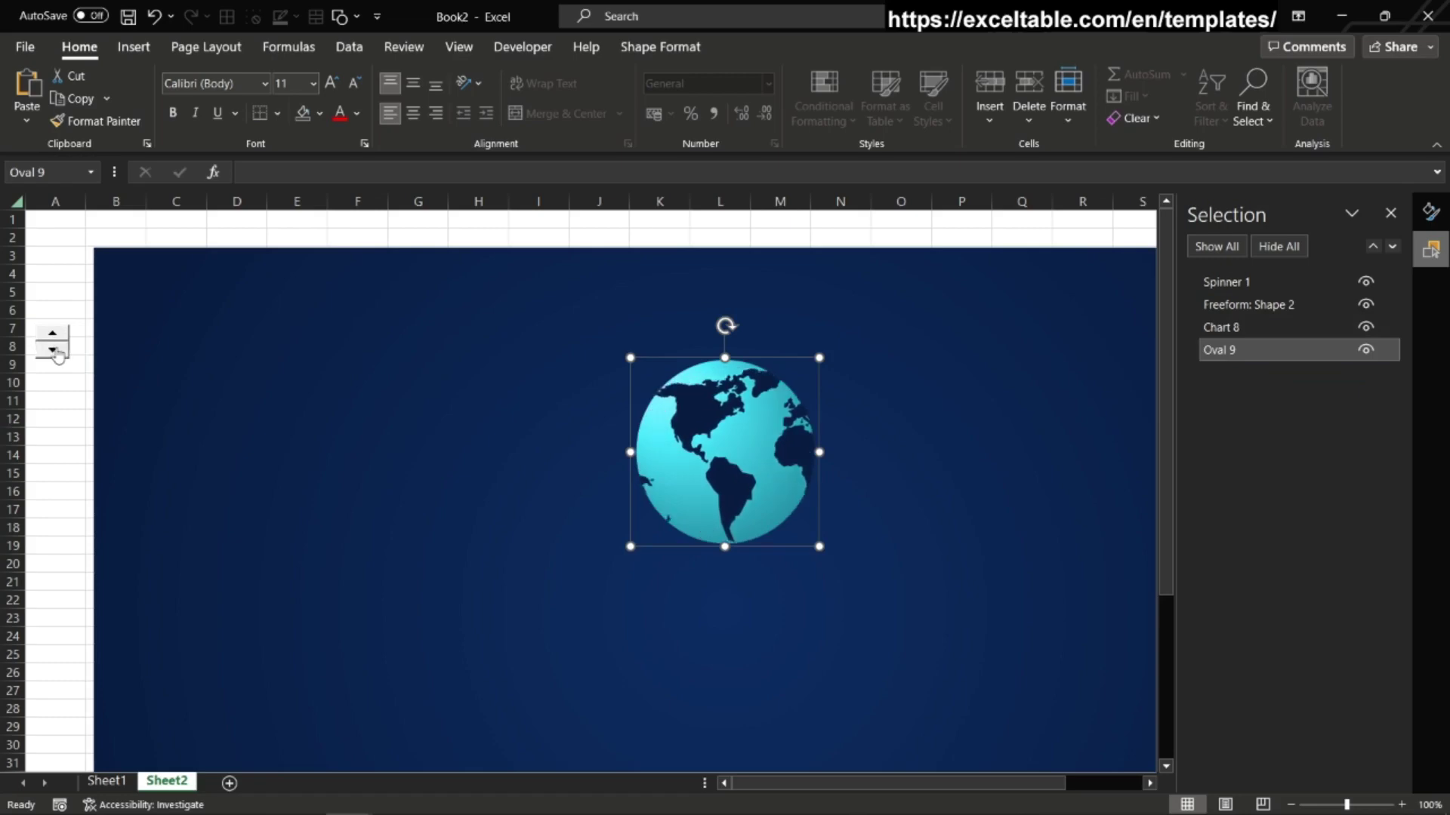
Step: Cut the 3D pie chart from Sheet1
{"action": "left_click", "coordinate": [107, 781]}
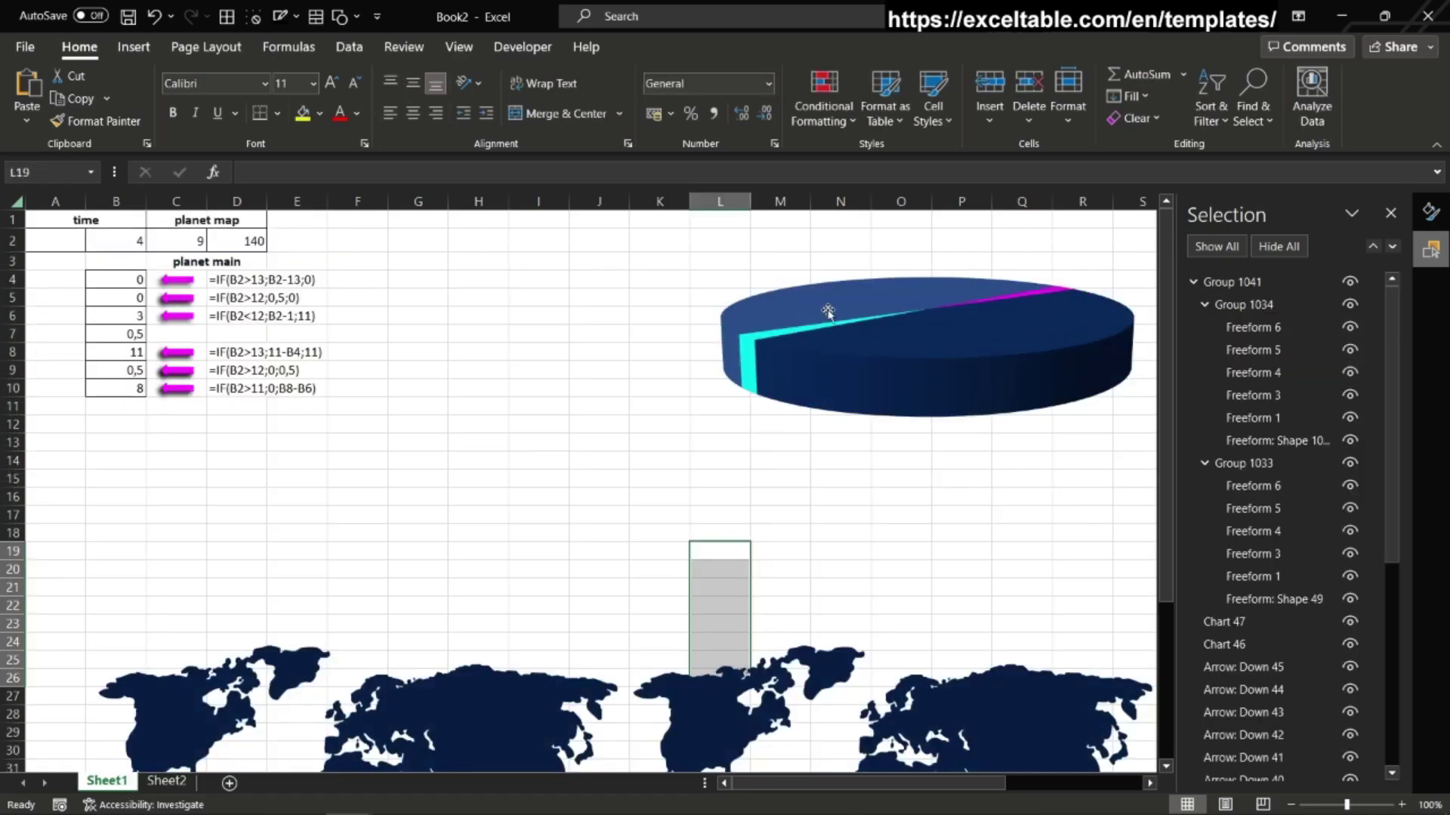
{"action": "left_click", "coordinate": [829, 302]}
{"action": "right_click", "coordinate": [855, 223]}
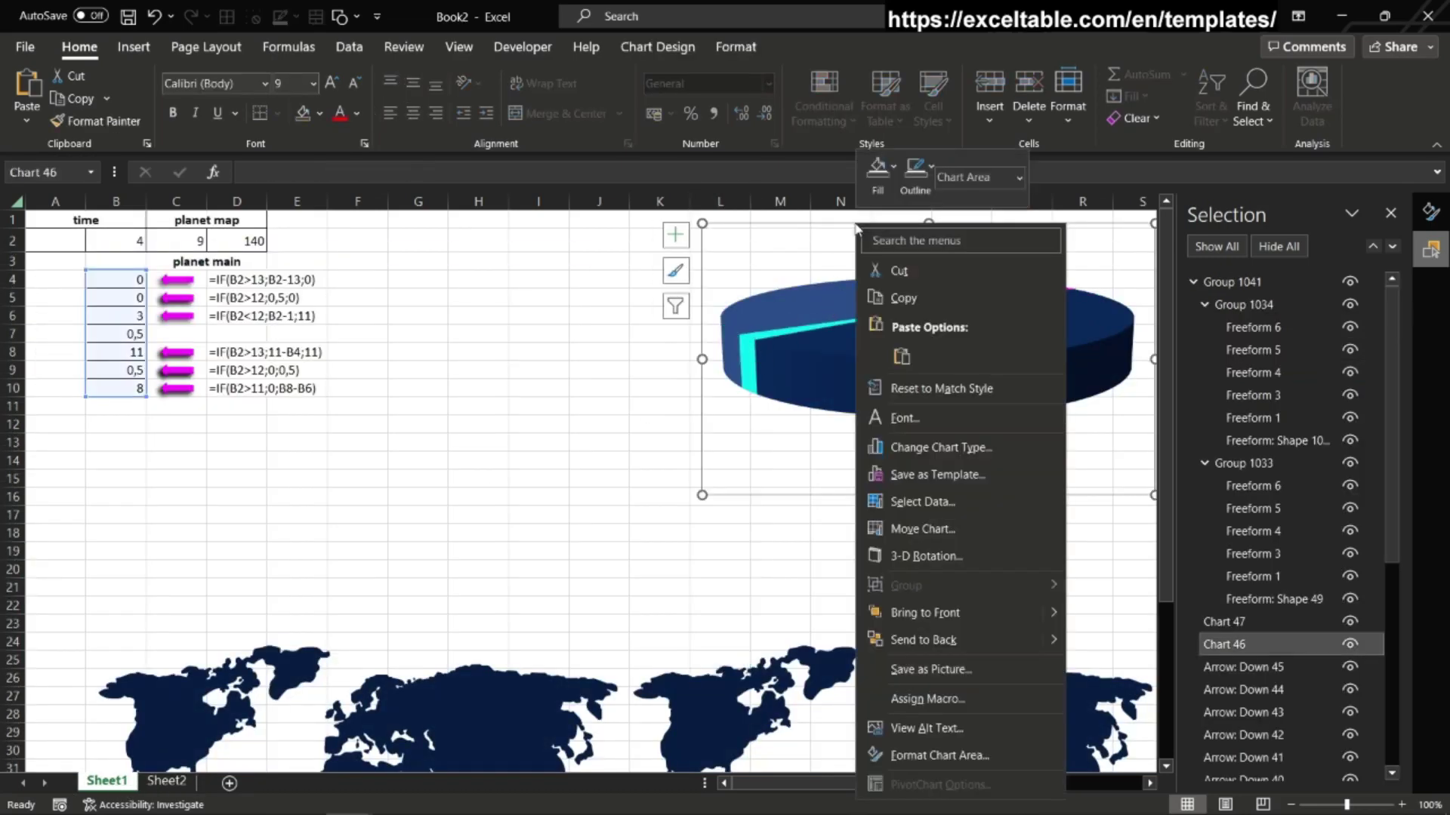
{"action": "left_click", "coordinate": [887, 270]}
Step: Paste the 3D pie chart onto Sheet2, shrink it and move it under the globe
{"action": "left_click", "coordinate": [167, 782]}
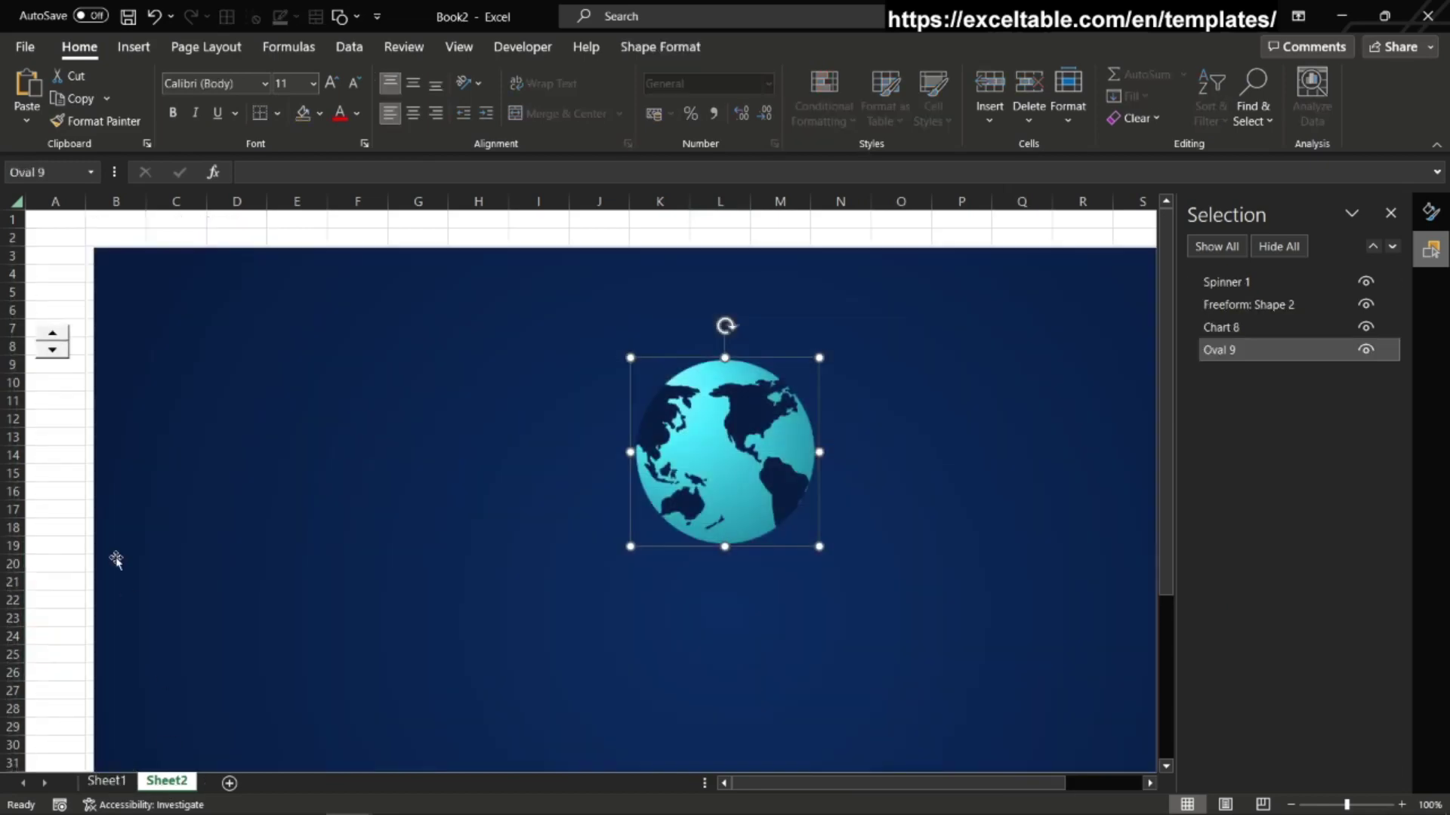
{"action": "key", "text": "ctrl+v"}
{"action": "mouse_move", "coordinate": [947, 361]}
{"action": "left_mouse_down"}
{"action": "mouse_move", "coordinate": [815, 511]}
{"action": "mouse_move", "coordinate": [809, 551]}
{"action": "mouse_move", "coordinate": [637, 571]}
{"action": "left_mouse_up"}
{"action": "left_click_drag", "start_coordinate": [502, 543], "coordinate": [628, 619]}
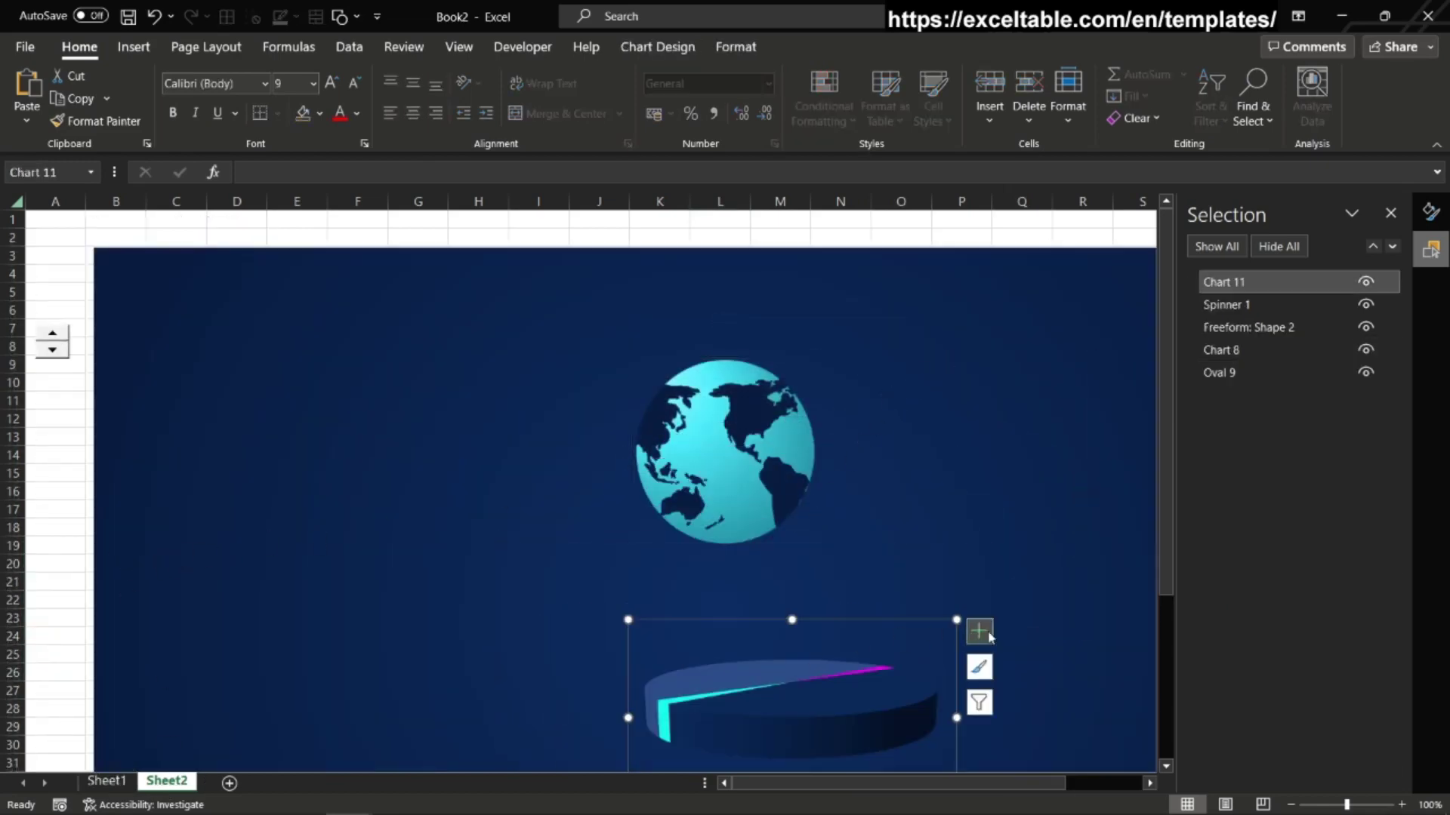
{"action": "mouse_move", "coordinate": [821, 621]}
{"action": "left_mouse_down"}
{"action": "mouse_move", "coordinate": [763, 586]}
{"action": "mouse_move", "coordinate": [765, 602]}
{"action": "left_mouse_up"}
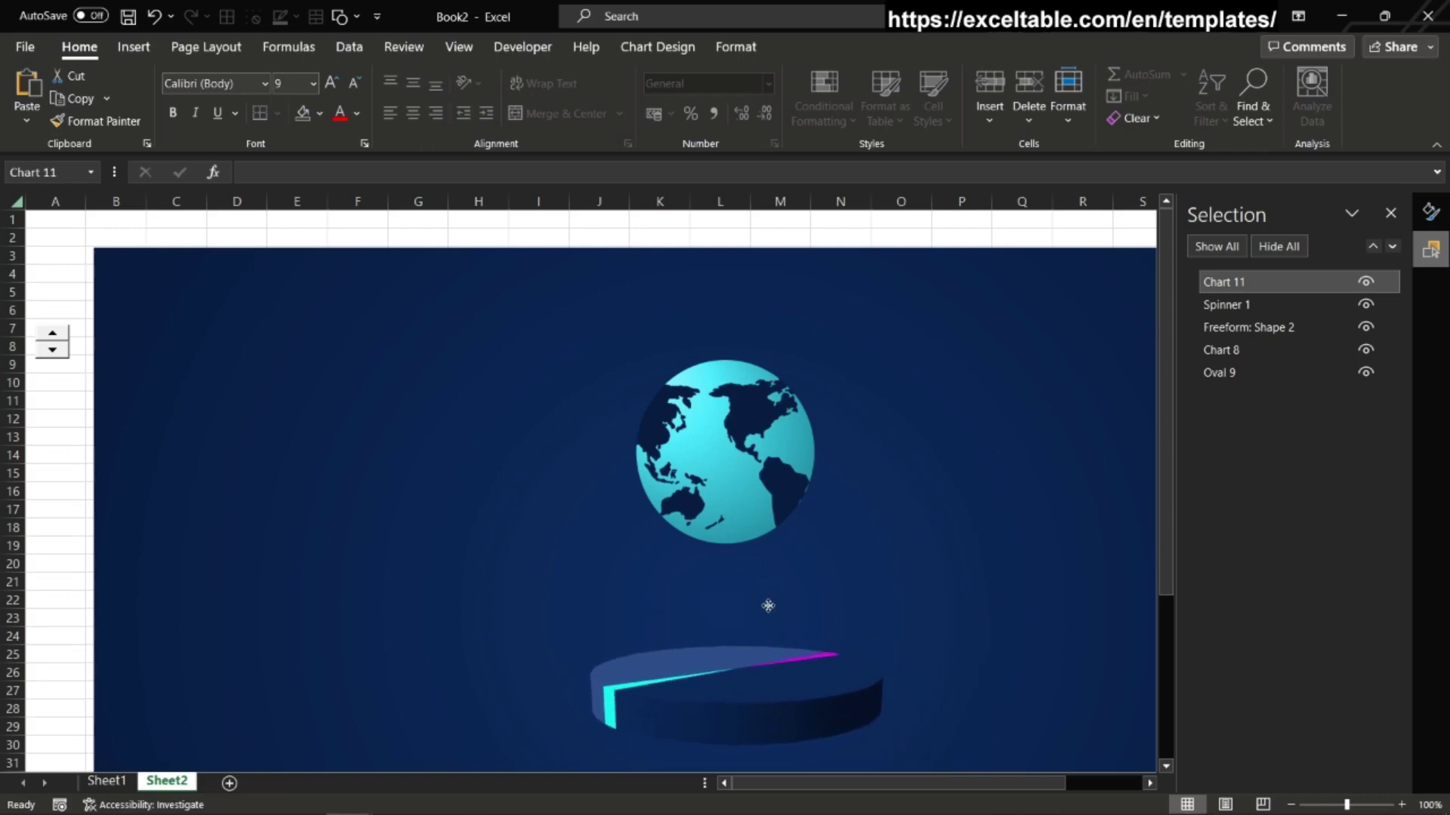
Step: Fine-tune the pie chart's size and position to centre the pedestal beneath the globe
{"action": "left_click_drag", "start_coordinate": [1167, 513], "coordinate": [1169, 608]}
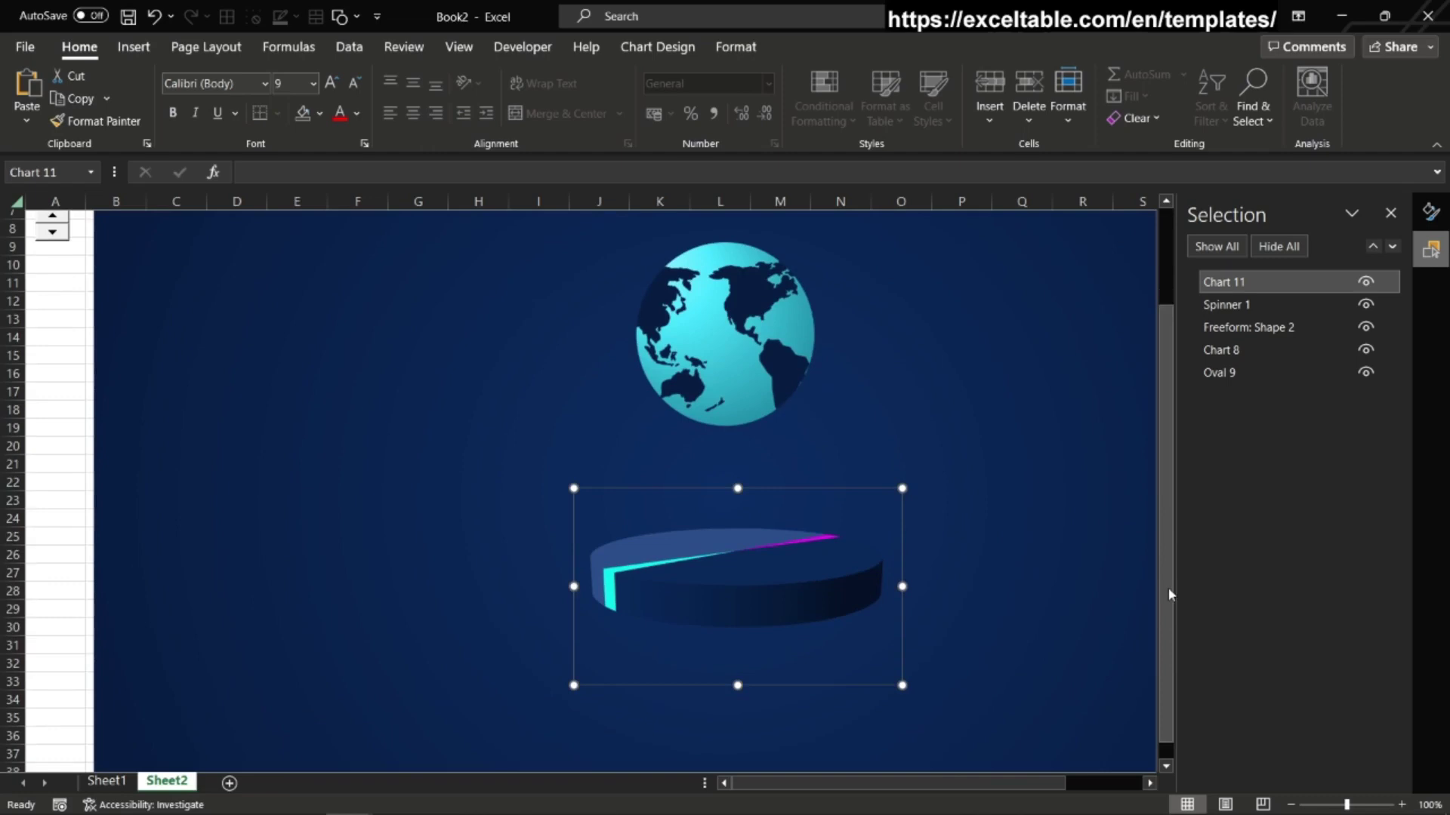
{"action": "left_click", "coordinate": [796, 491]}
{"action": "left_click", "coordinate": [785, 552]}
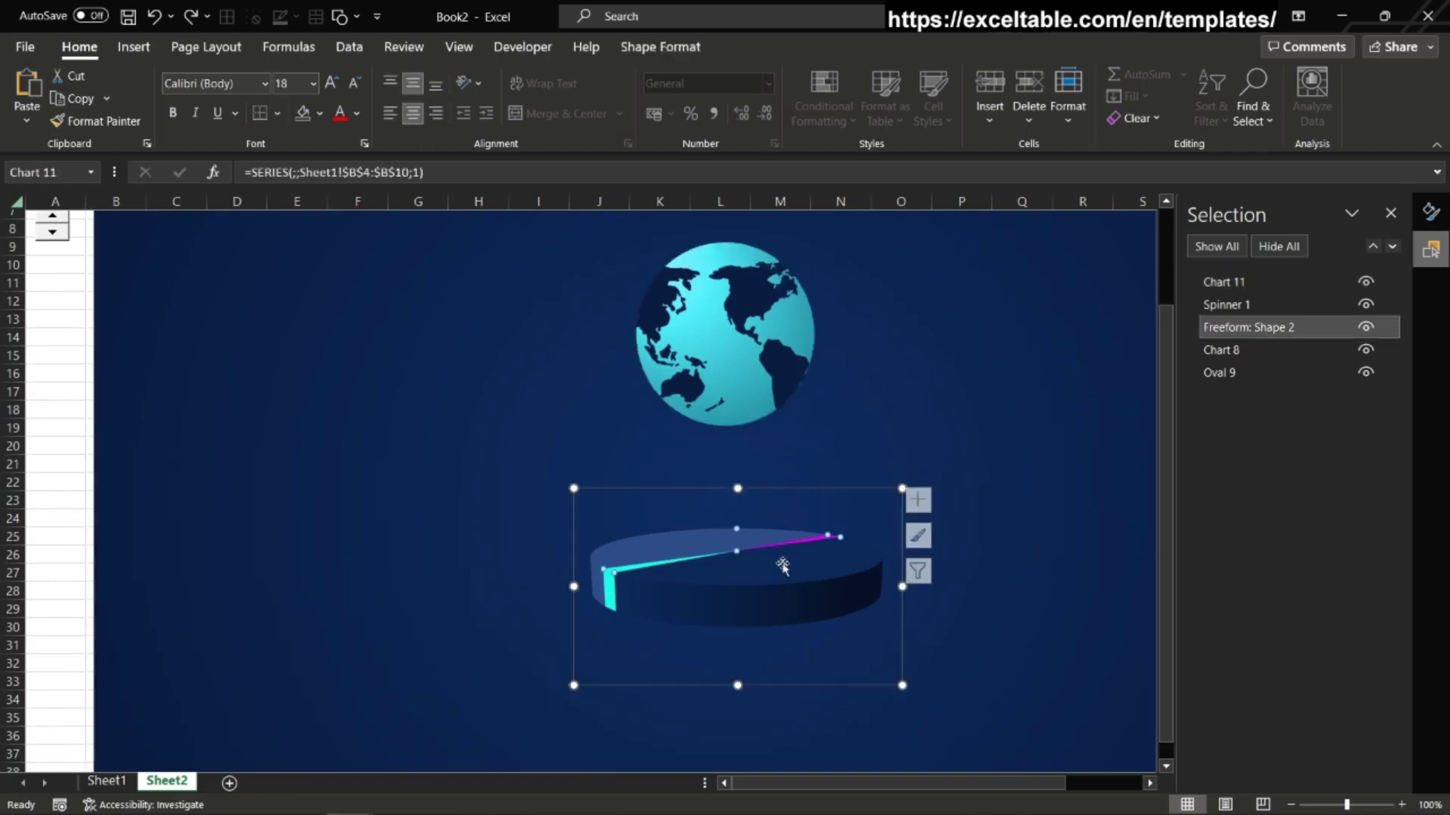
{"action": "left_click_drag", "start_coordinate": [793, 489], "coordinate": [772, 519]}
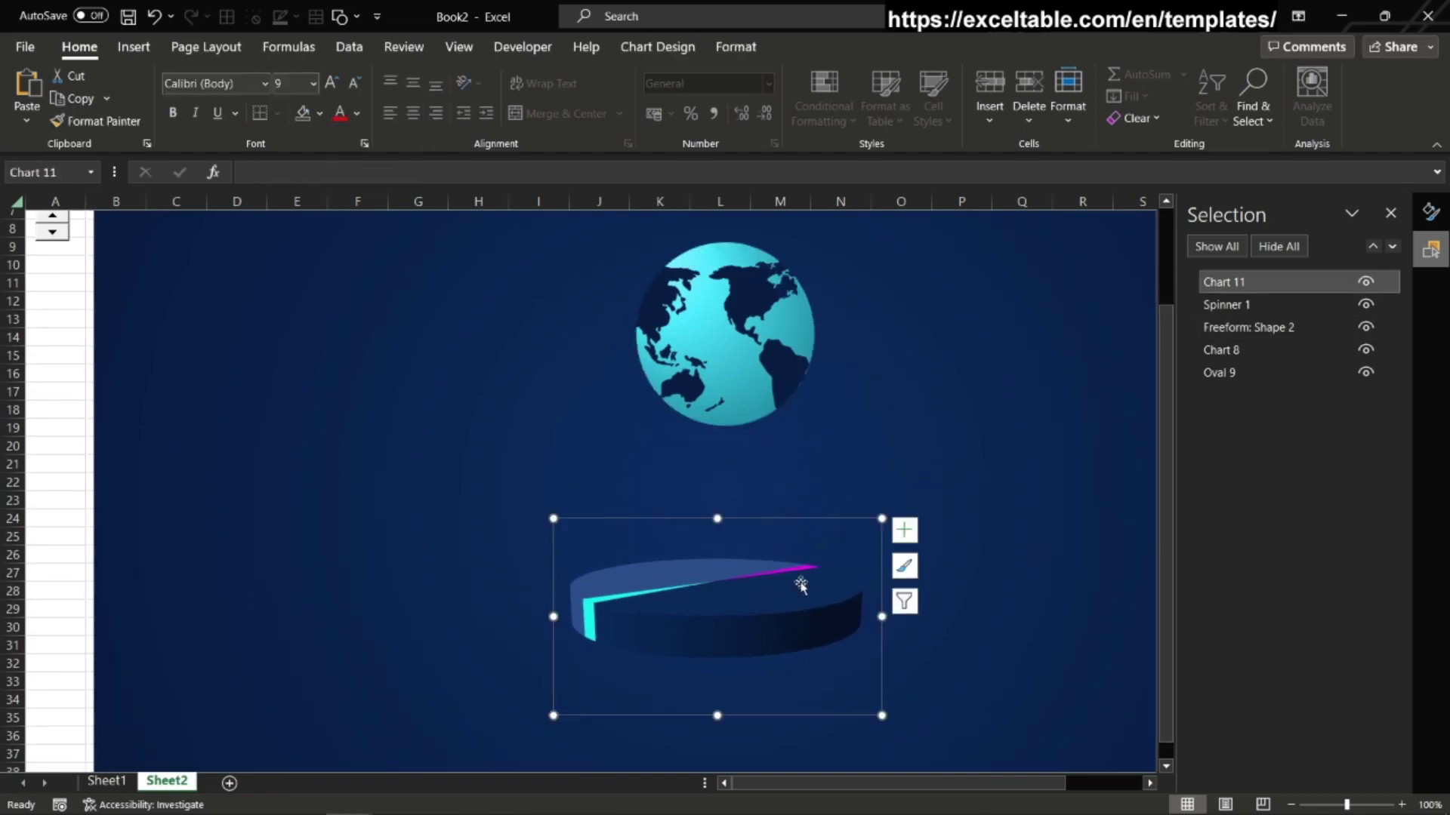
{"action": "left_click_drag", "start_coordinate": [555, 714], "coordinate": [597, 690]}
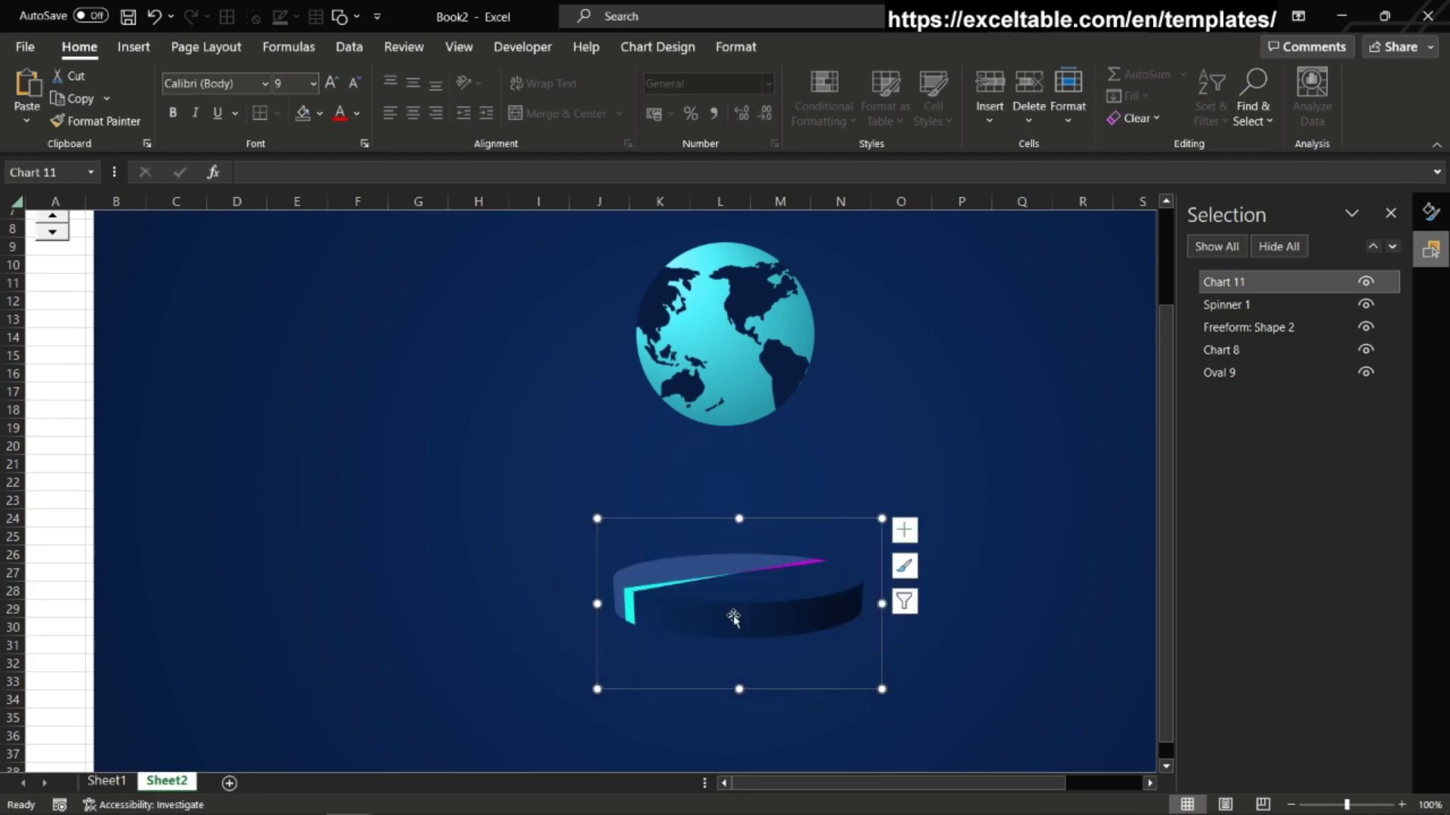
{"action": "left_click_drag", "start_coordinate": [823, 518], "coordinate": [809, 495]}
{"action": "scroll", "coordinate": [178, 468], "scroll_direction": "up", "scroll_amount": 2}
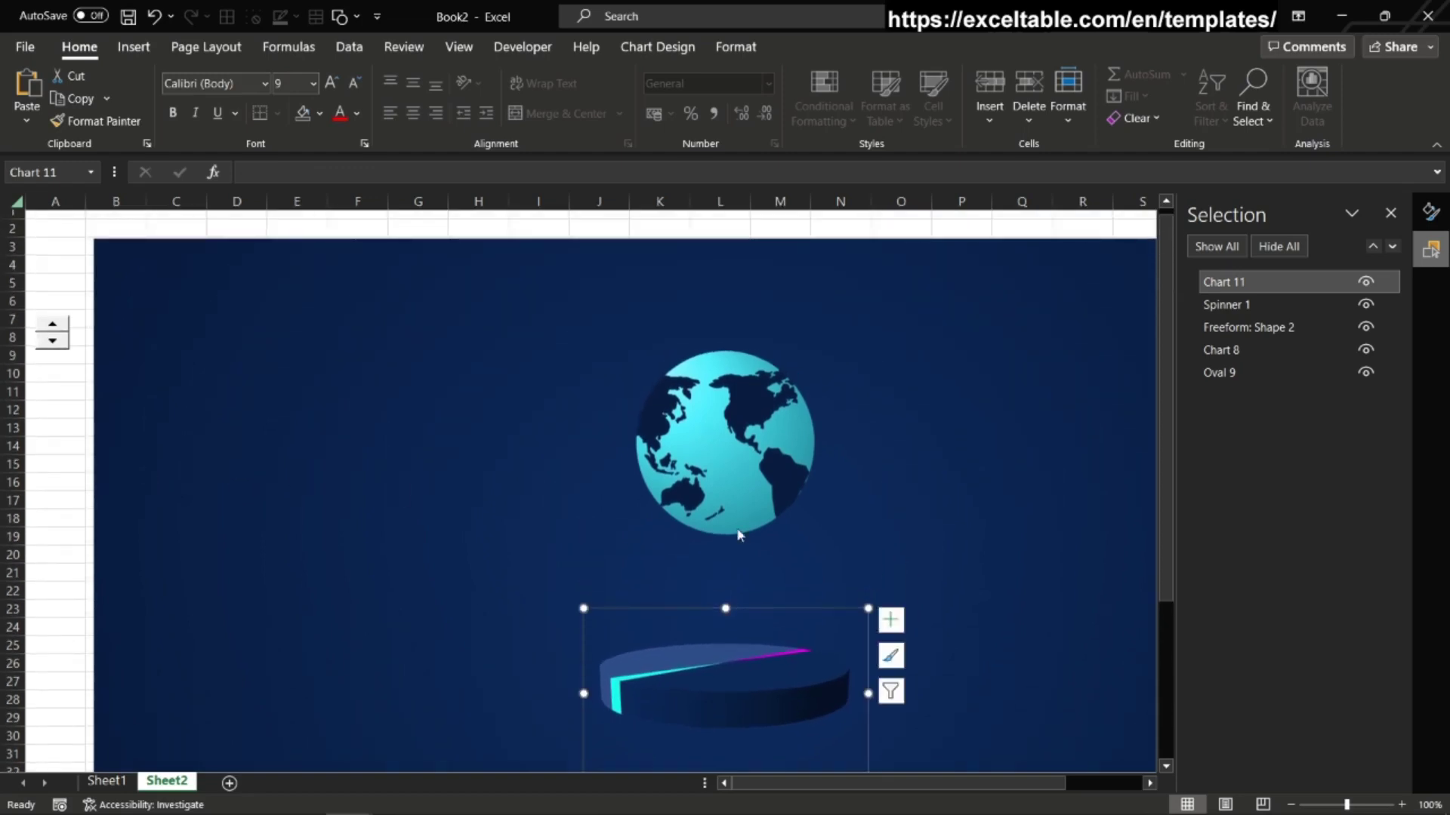
{"action": "left_click", "coordinate": [34, 410]}
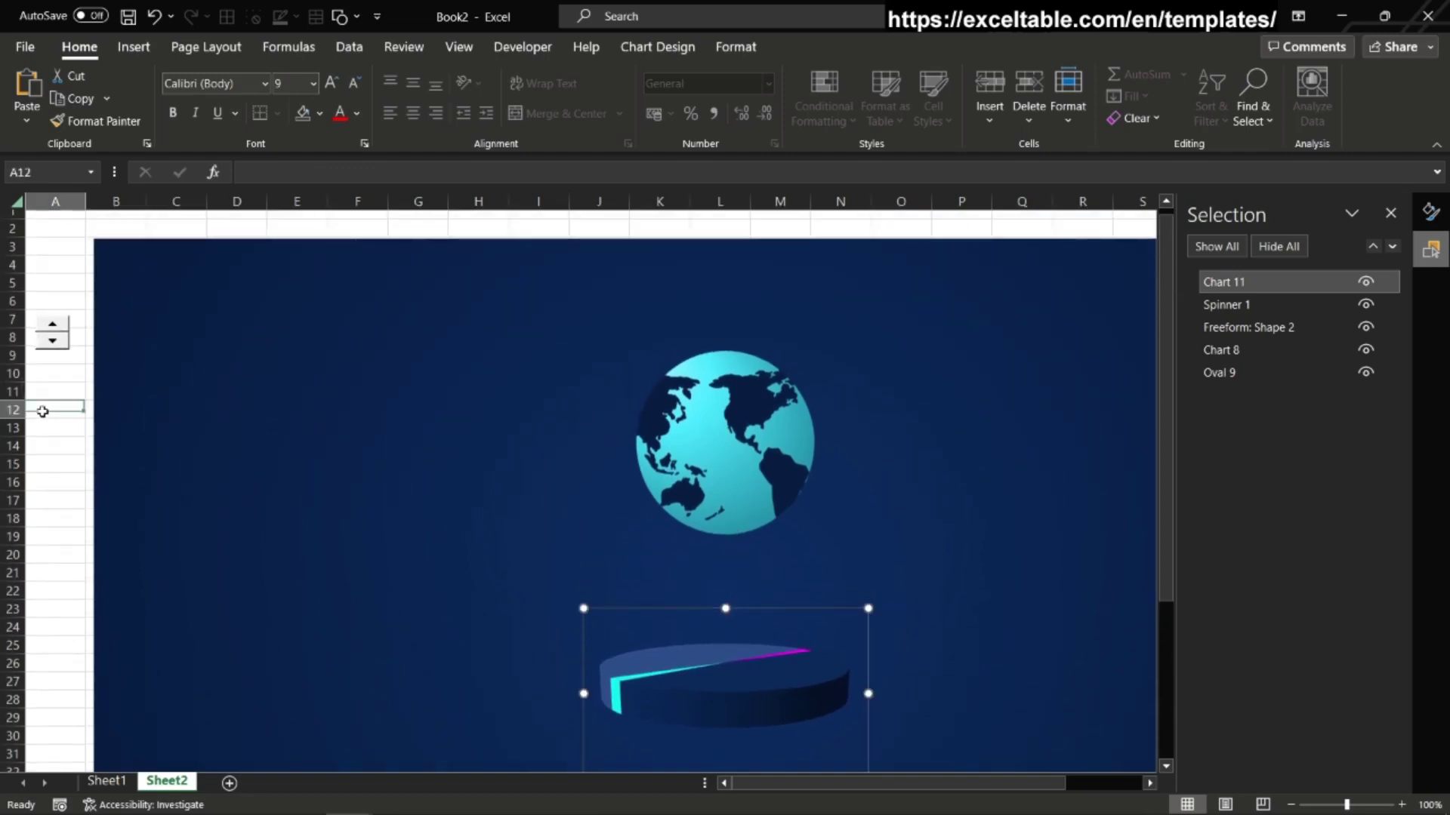
Step: Test the spinner so the globe and pie pedestal rotate toward Asia and Australia
{"action": "left_click", "coordinate": [53, 328]}
{"action": "left_click", "coordinate": [53, 328]}
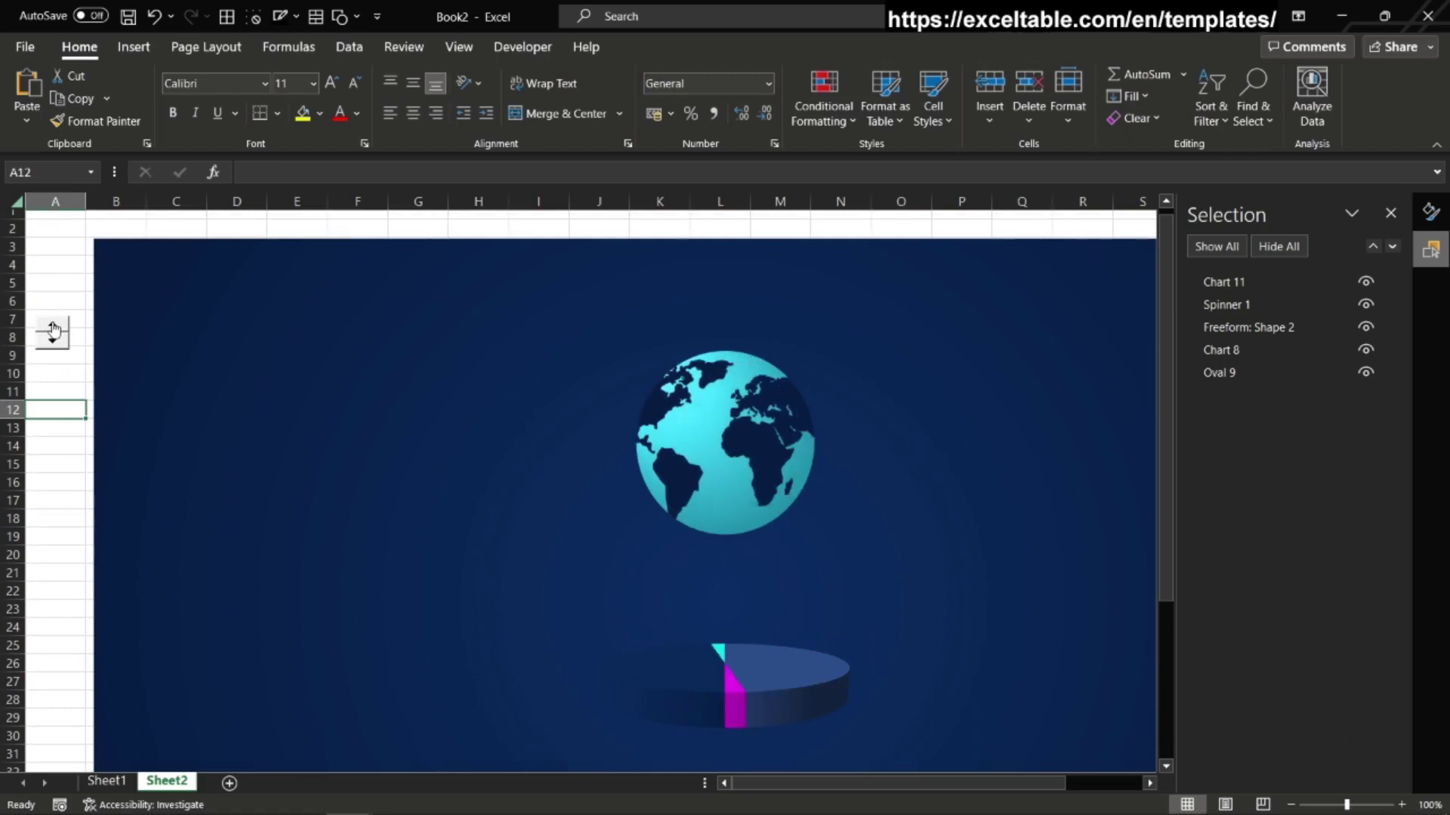
{"action": "left_click", "coordinate": [53, 346]}
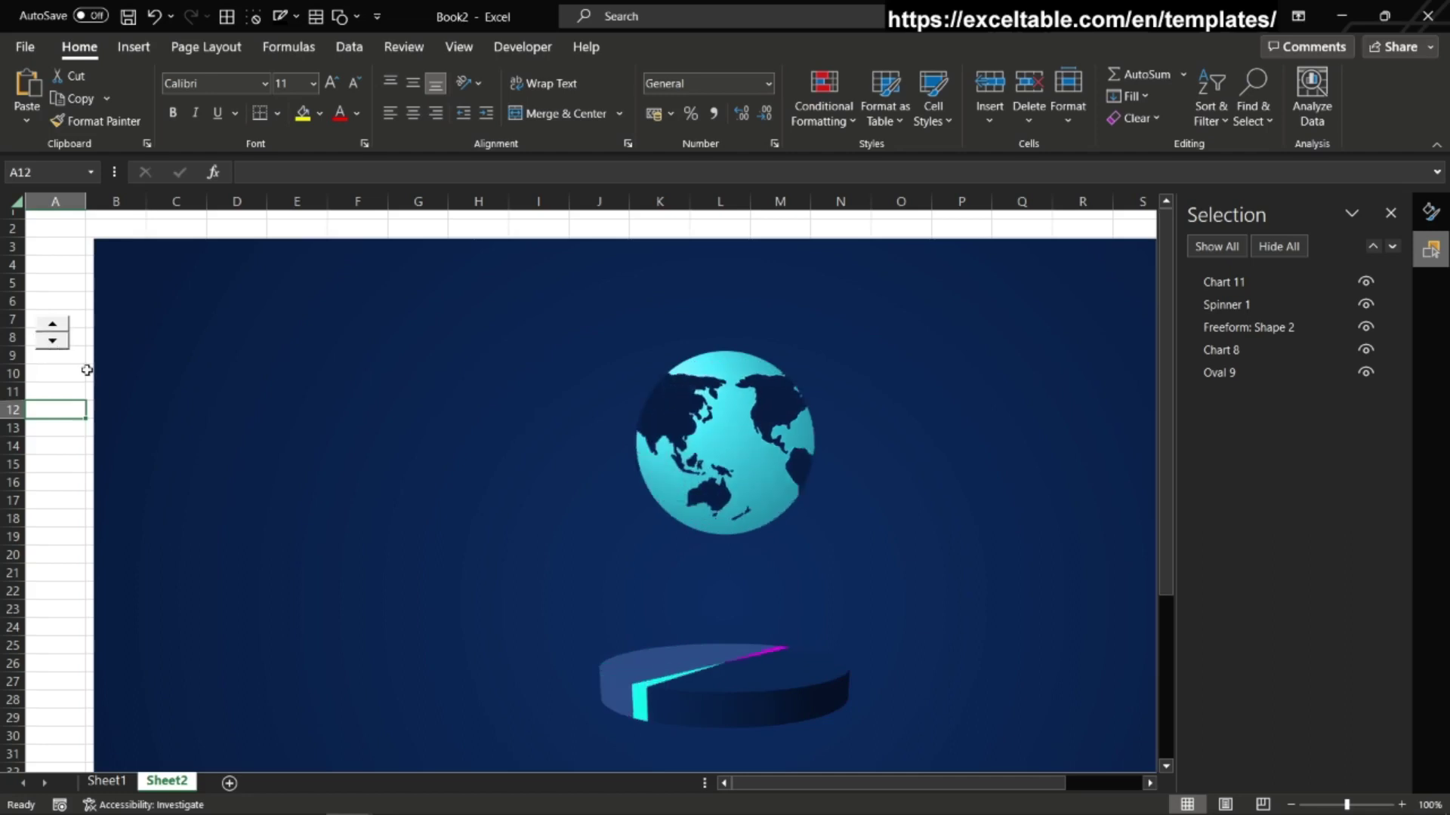
Step: Move the spinner beside the globe's lower right and step the rotation three times
{"action": "right_click", "coordinate": [53, 339]}
{"action": "left_click", "coordinate": [51, 332]}
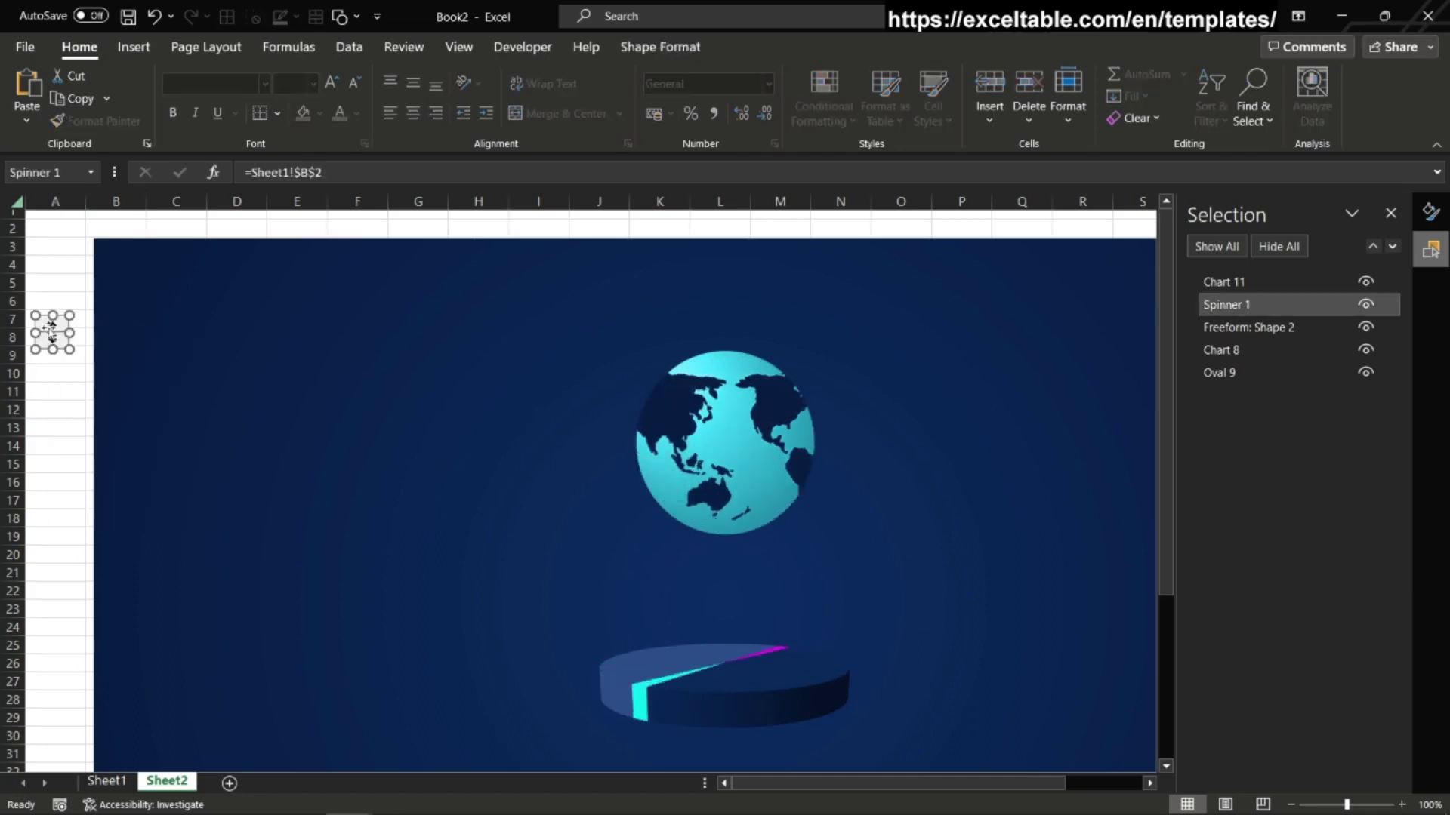
{"action": "left_click_drag", "start_coordinate": [62, 315], "coordinate": [1007, 533]}
{"action": "left_click", "coordinate": [993, 482]}
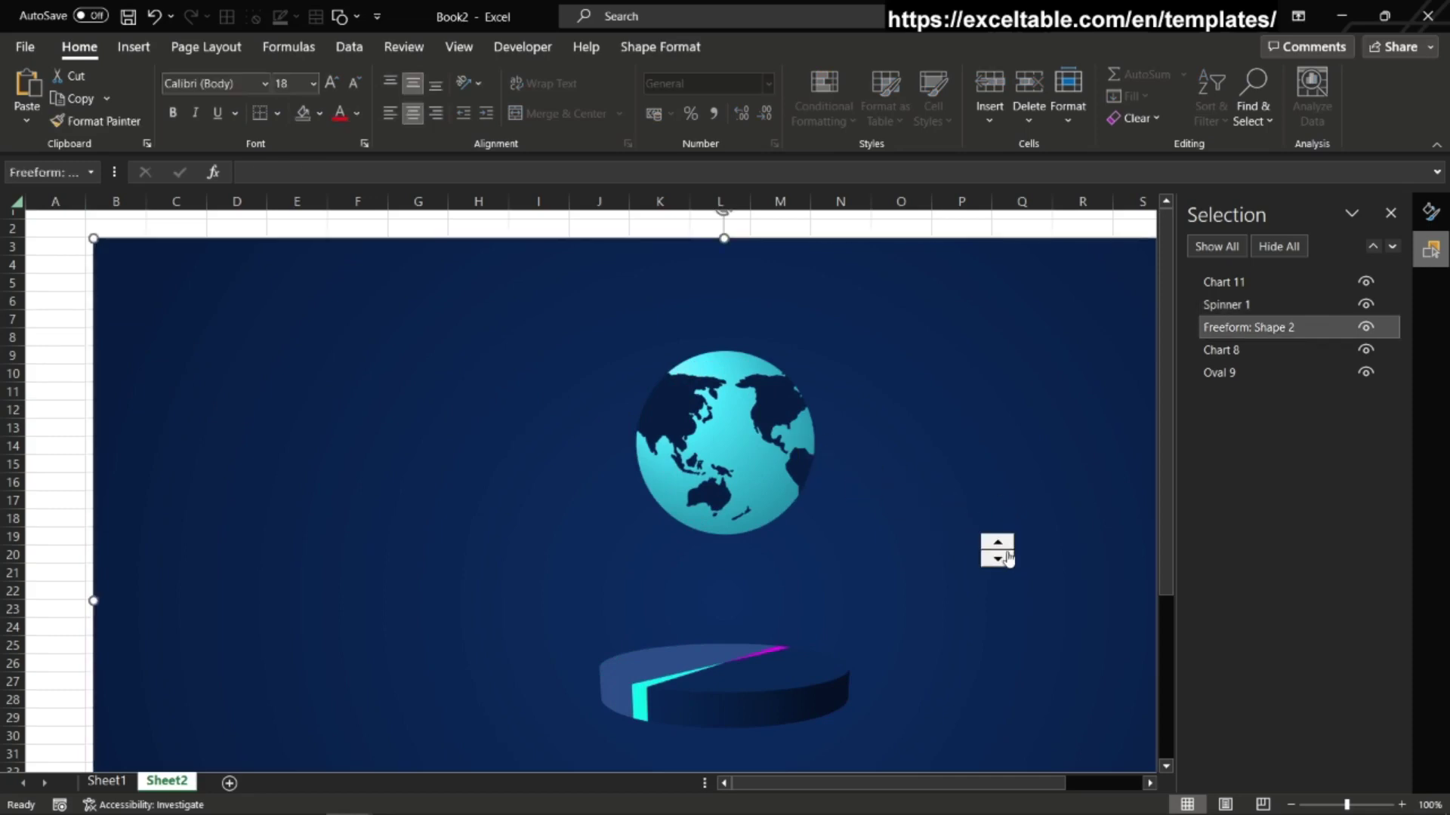
{"action": "left_click", "coordinate": [997, 561]}
{"action": "left_click", "coordinate": [998, 560]}
{"action": "left_click", "coordinate": [997, 560]}
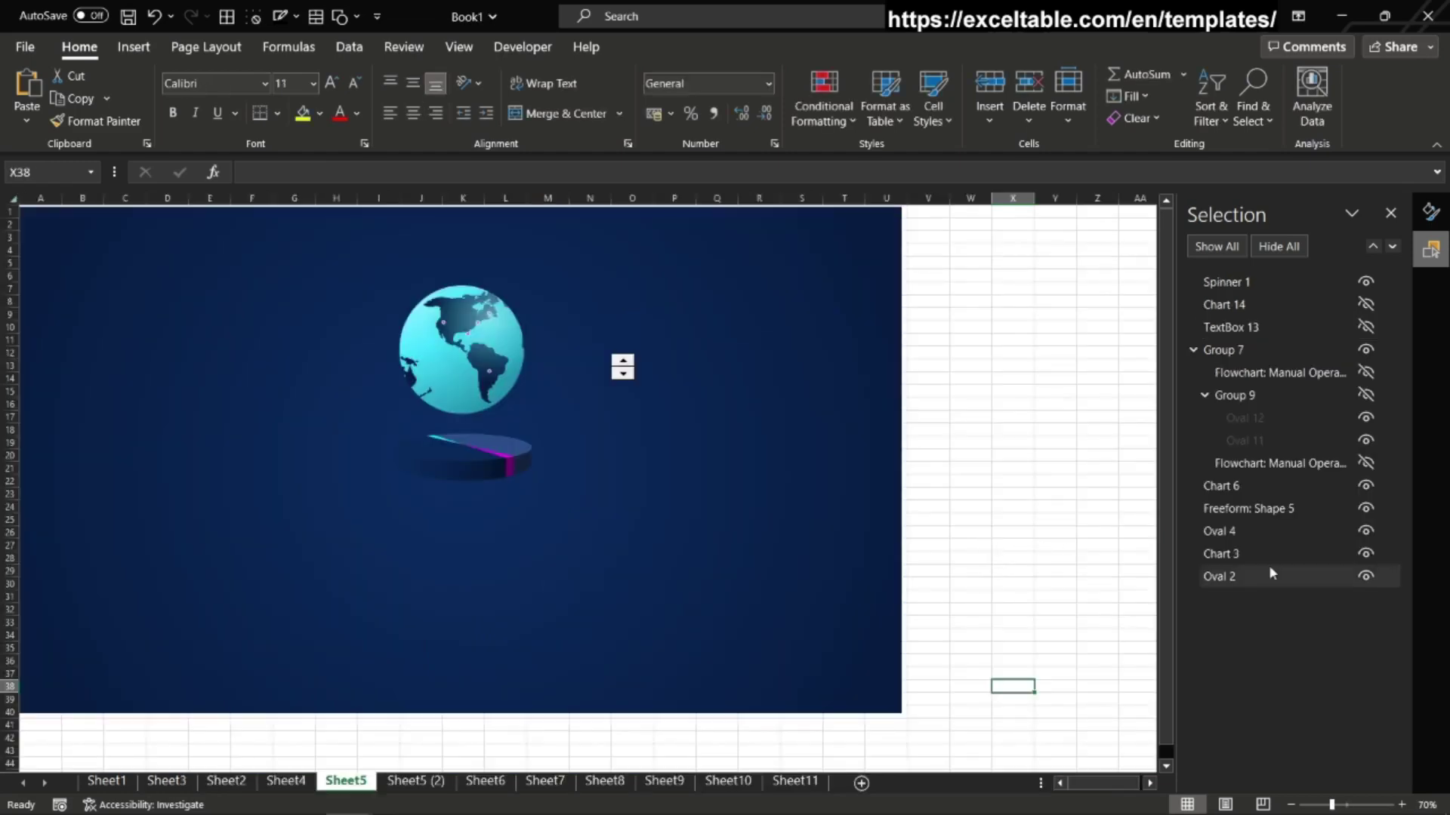
Step: Unhide the light beam, glowing platform group, 10:00 time label and ring chart in the Selection Pane
{"action": "left_click", "coordinate": [1366, 464]}
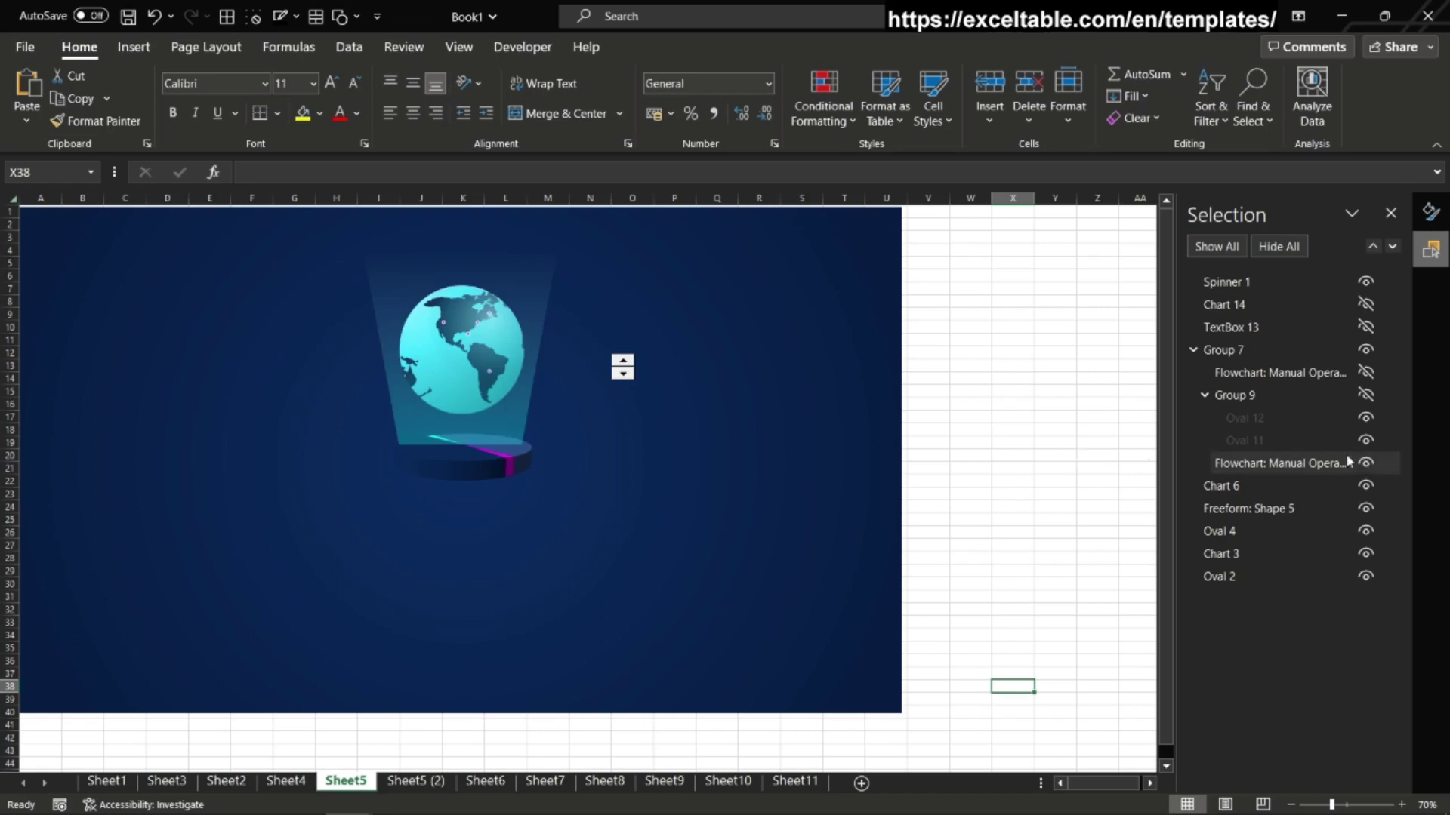
{"action": "left_click", "coordinate": [1295, 471]}
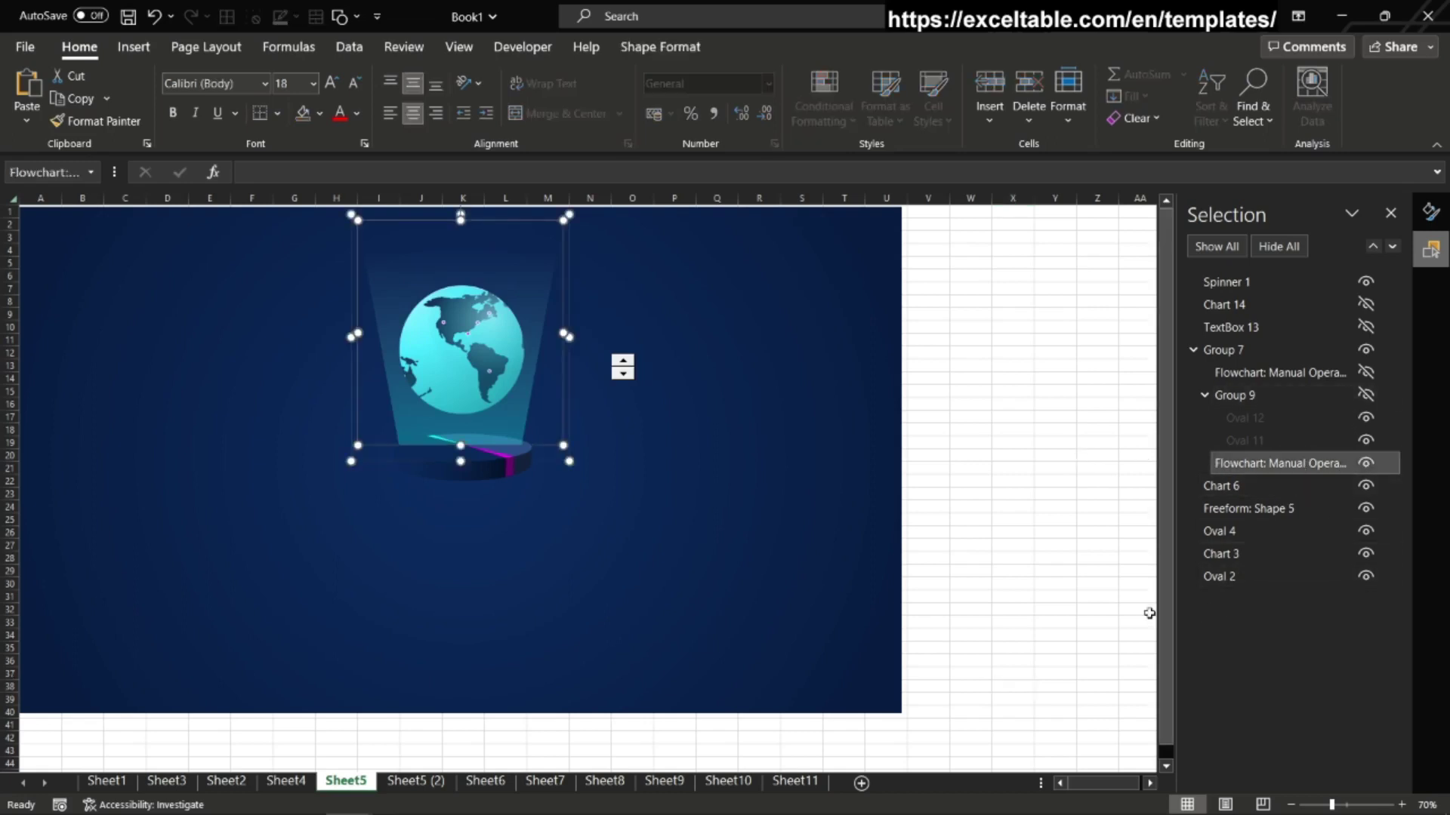
{"action": "left_click", "coordinate": [1104, 614]}
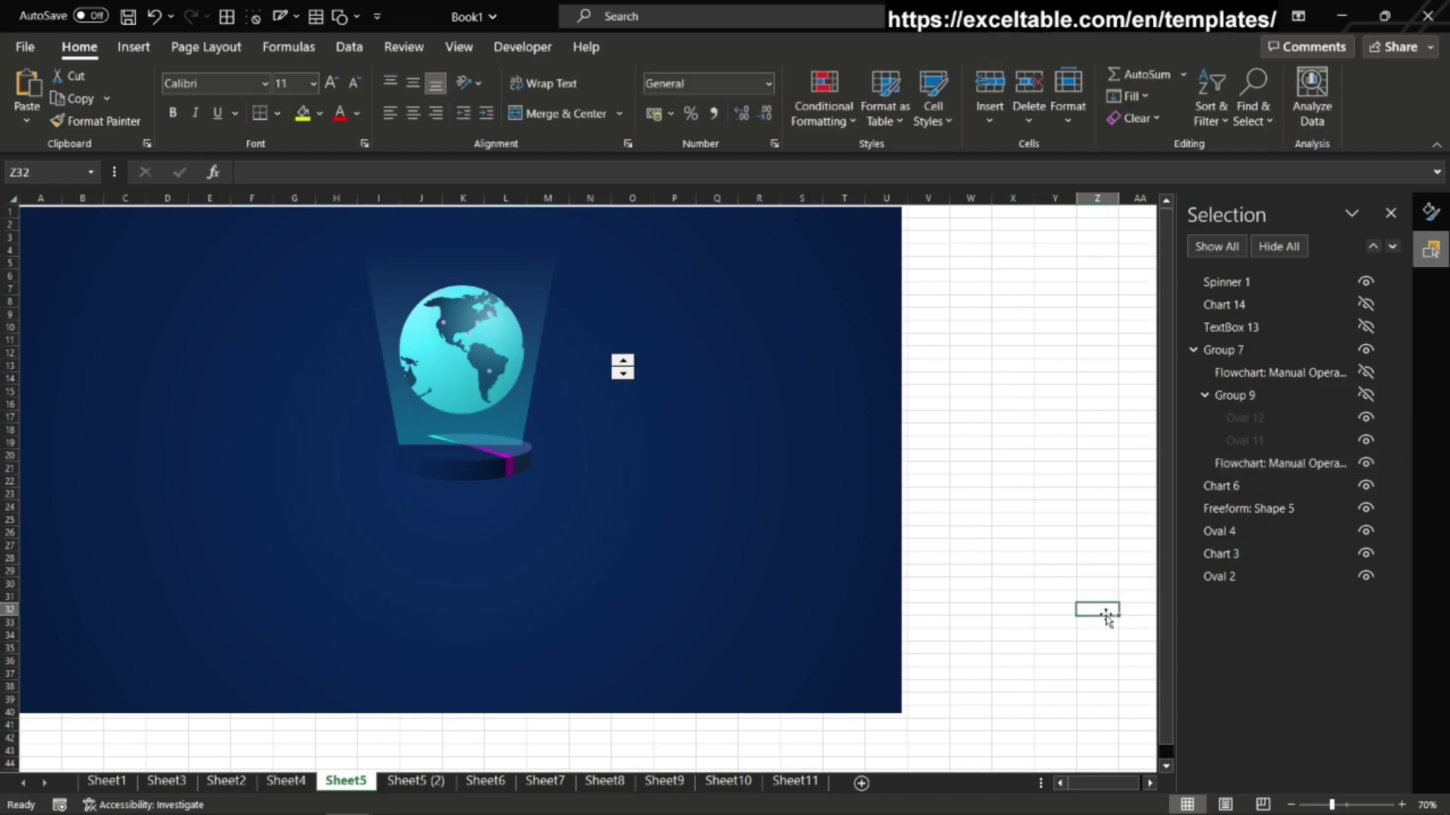
{"action": "left_click", "coordinate": [1365, 395]}
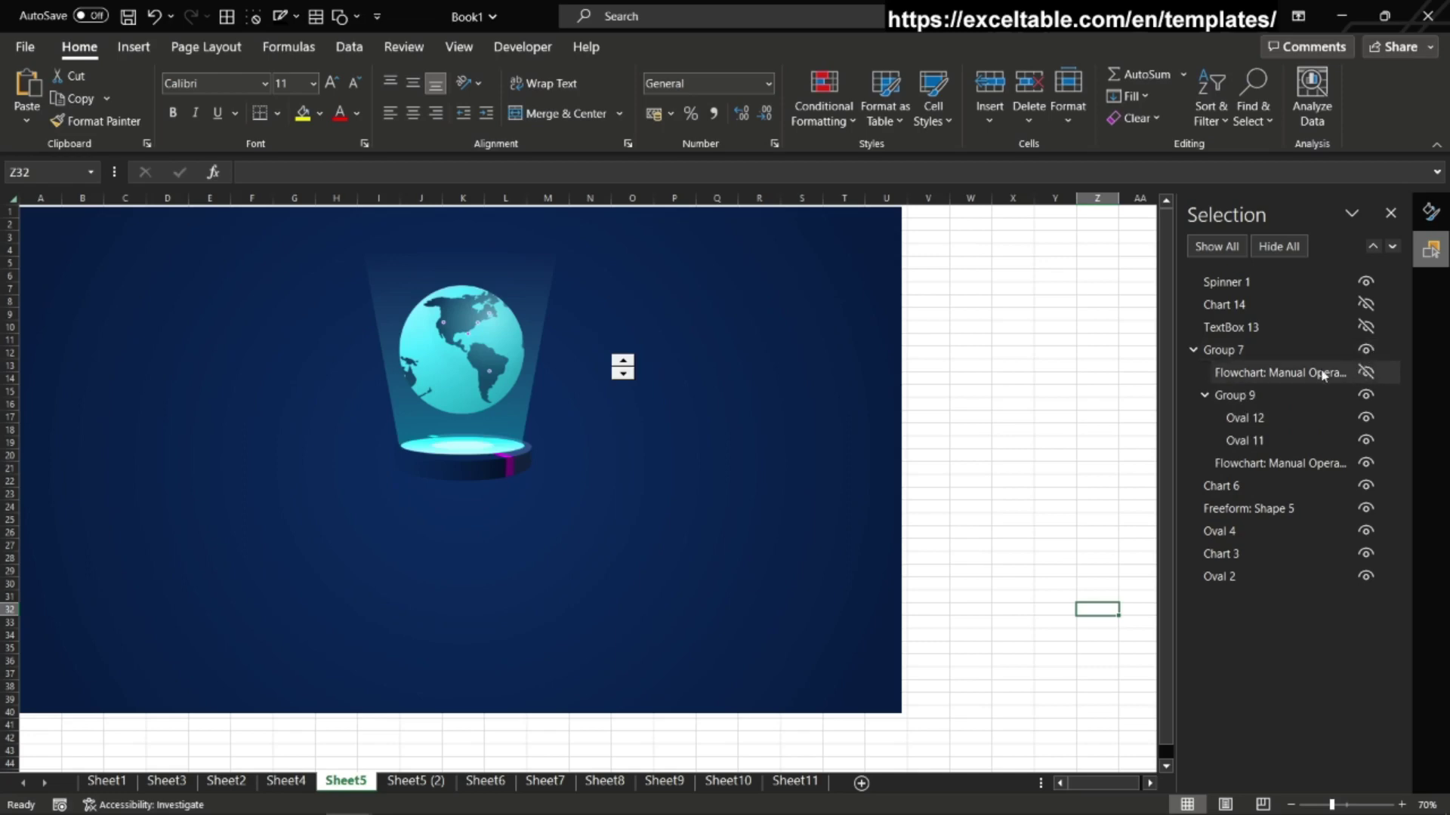
{"action": "left_click", "coordinate": [1365, 373]}
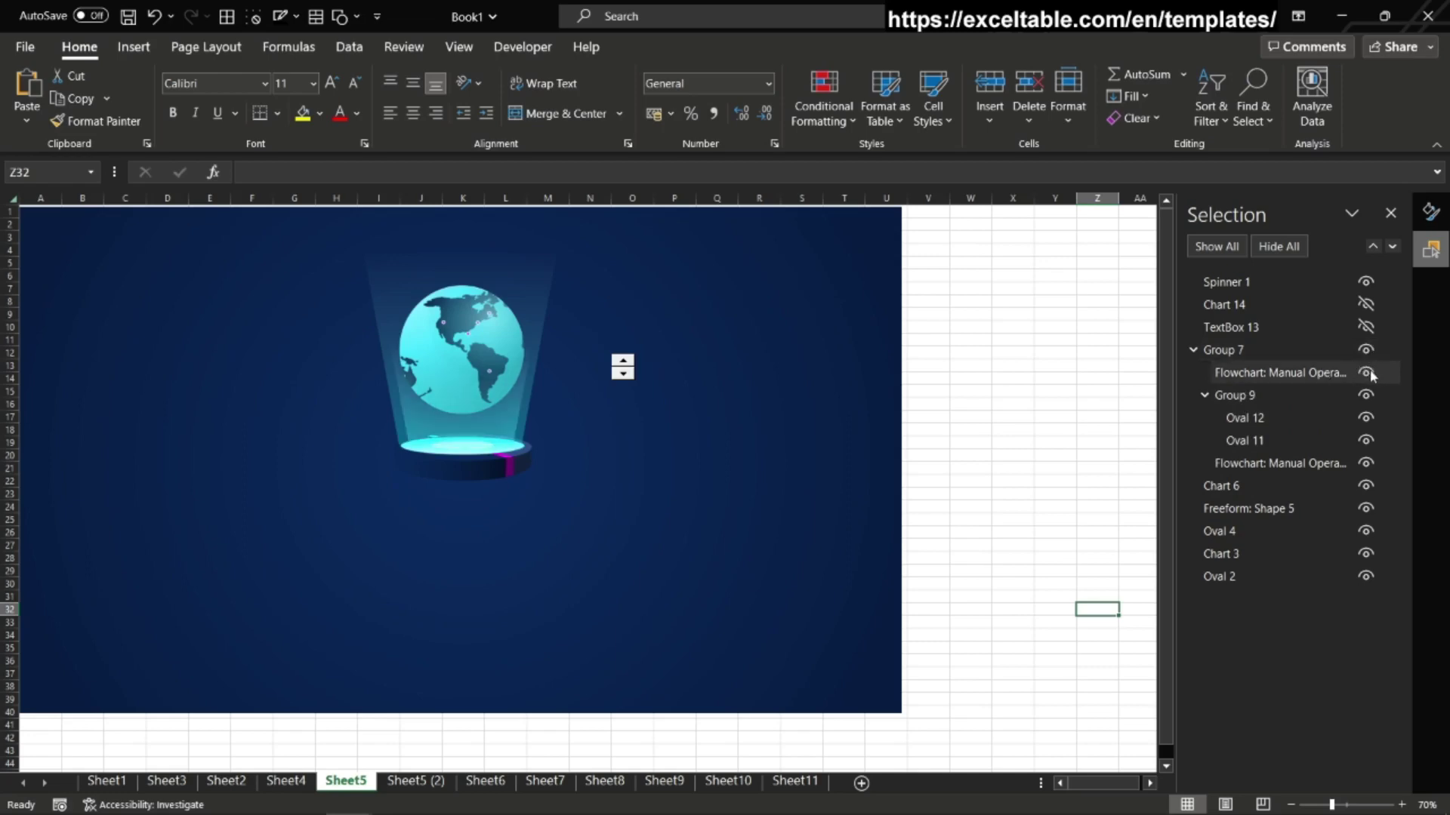
{"action": "left_click", "coordinate": [1365, 327]}
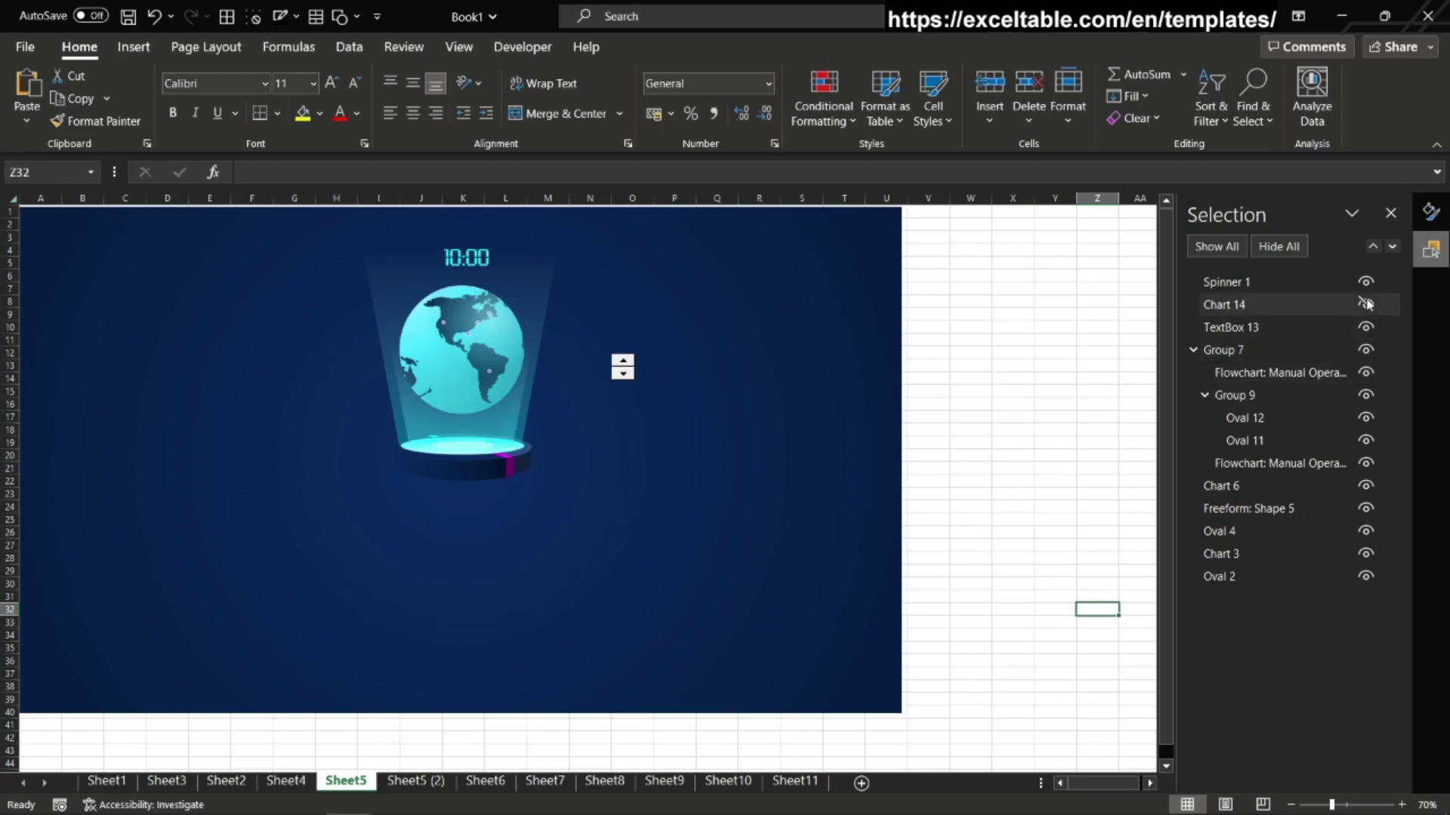
{"action": "left_click", "coordinate": [1366, 304]}
Step: Advance the hour seven steps toward 23:00 so the globe rotates forward
{"action": "left_click", "coordinate": [964, 431]}
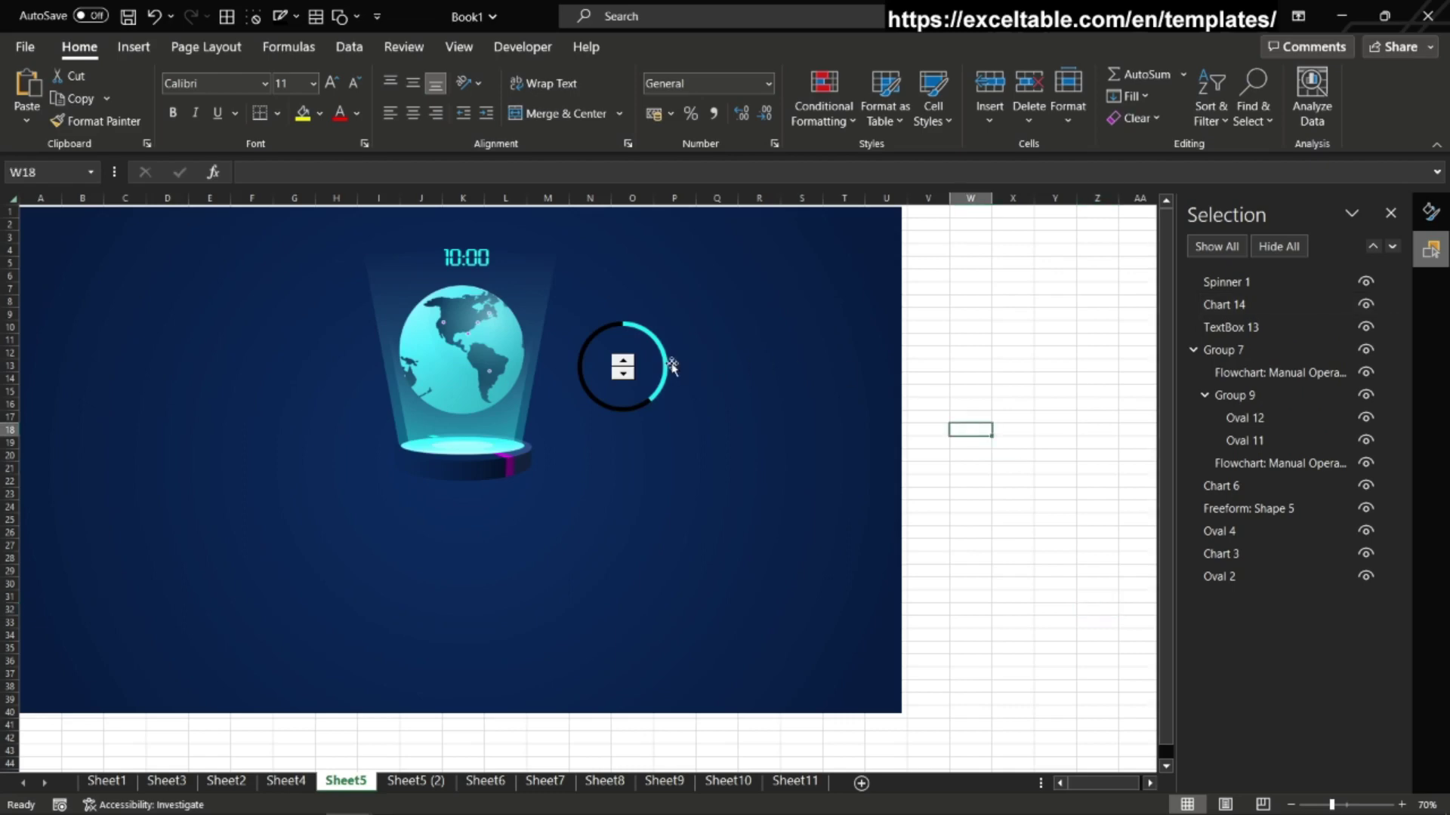
{"action": "left_click", "coordinate": [623, 364]}
{"action": "left_click", "coordinate": [623, 364]}
{"action": "left_click", "coordinate": [623, 364]}
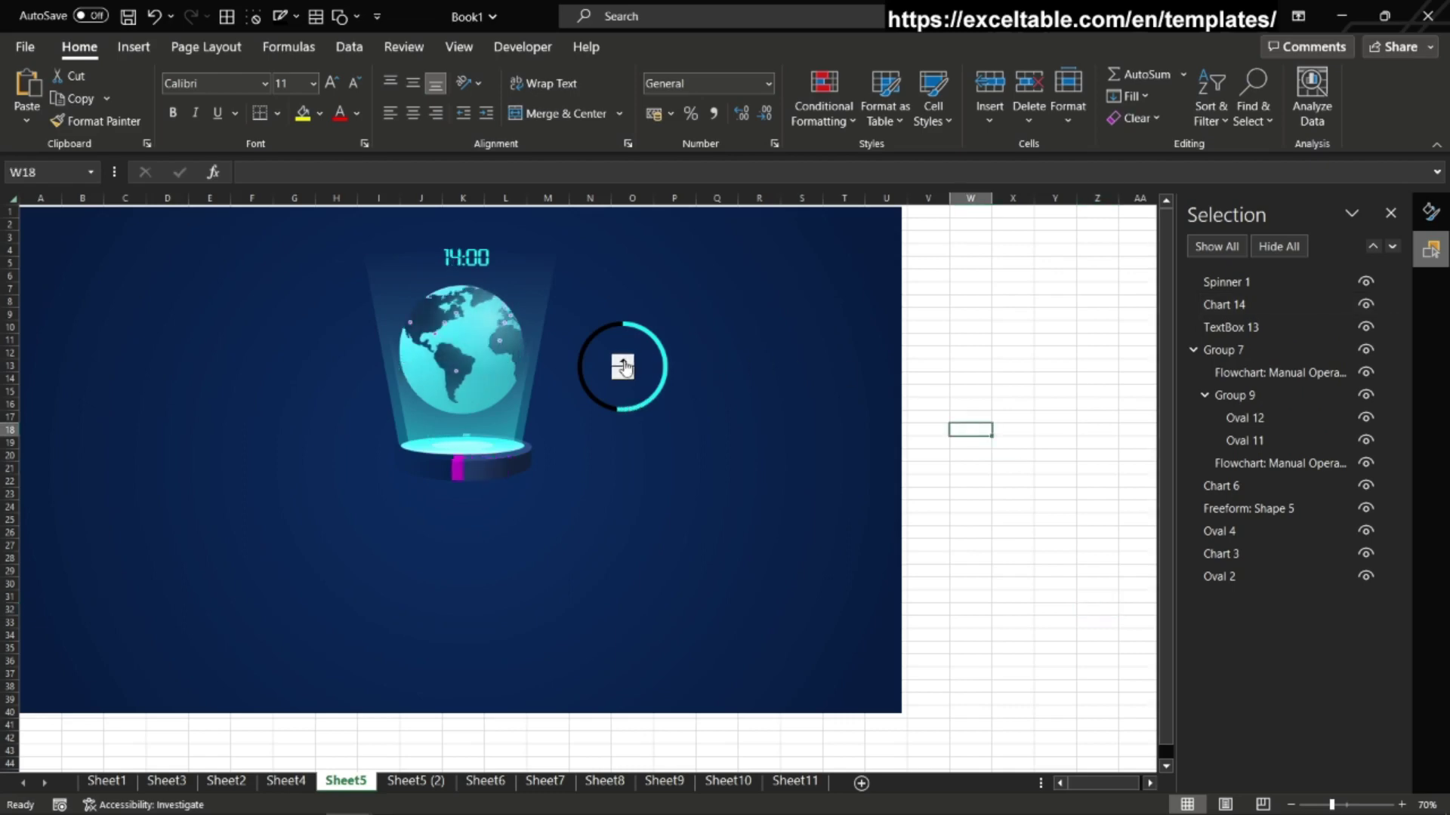
{"action": "left_click", "coordinate": [624, 364]}
{"action": "left_click", "coordinate": [623, 364]}
{"action": "left_click", "coordinate": [623, 364]}
{"action": "left_click", "coordinate": [624, 363]}
{"action": "left_click", "coordinate": [623, 364]}
{"action": "left_click", "coordinate": [623, 364]}
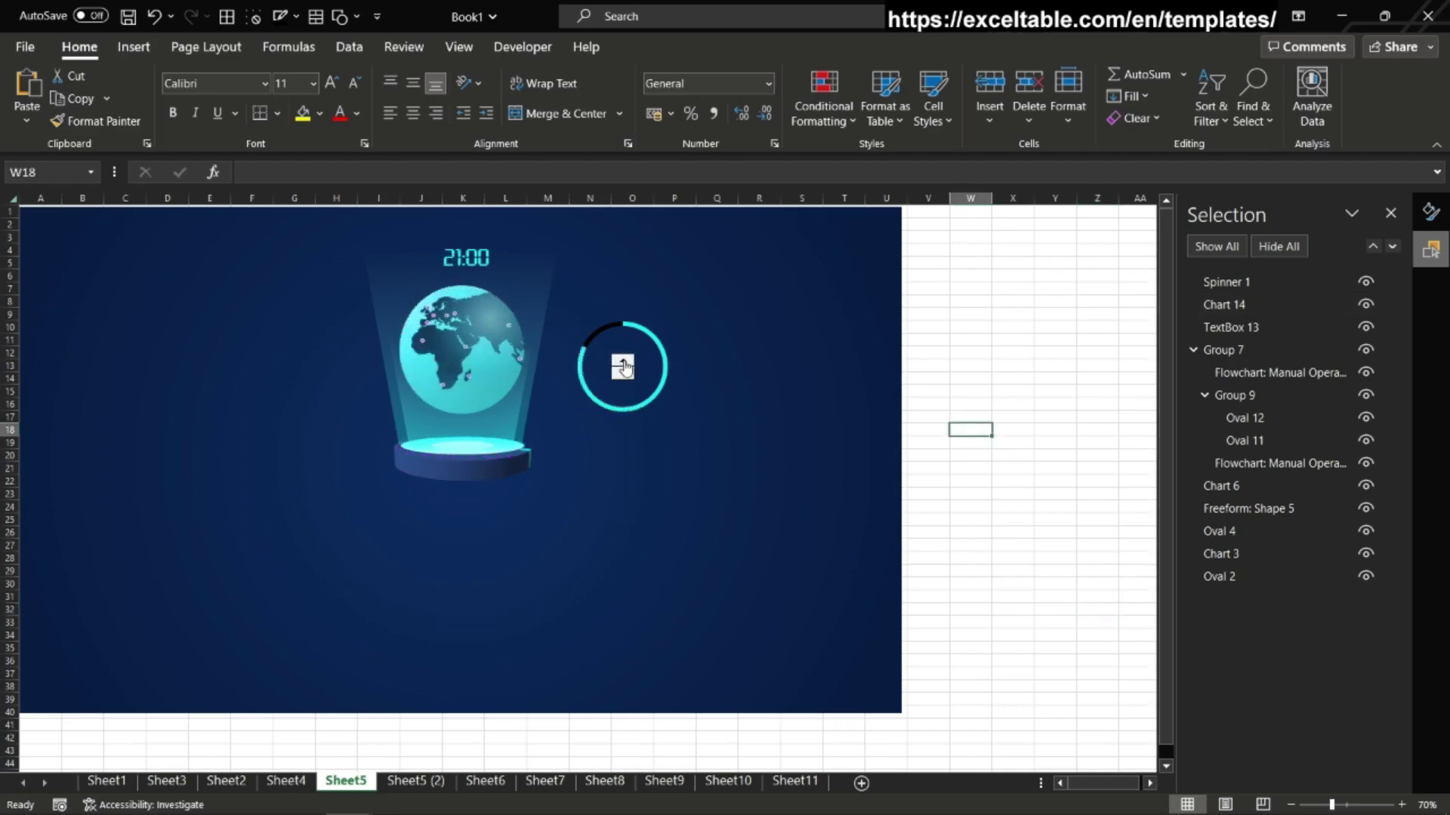
{"action": "left_click", "coordinate": [624, 364]}
{"action": "left_click", "coordinate": [623, 364]}
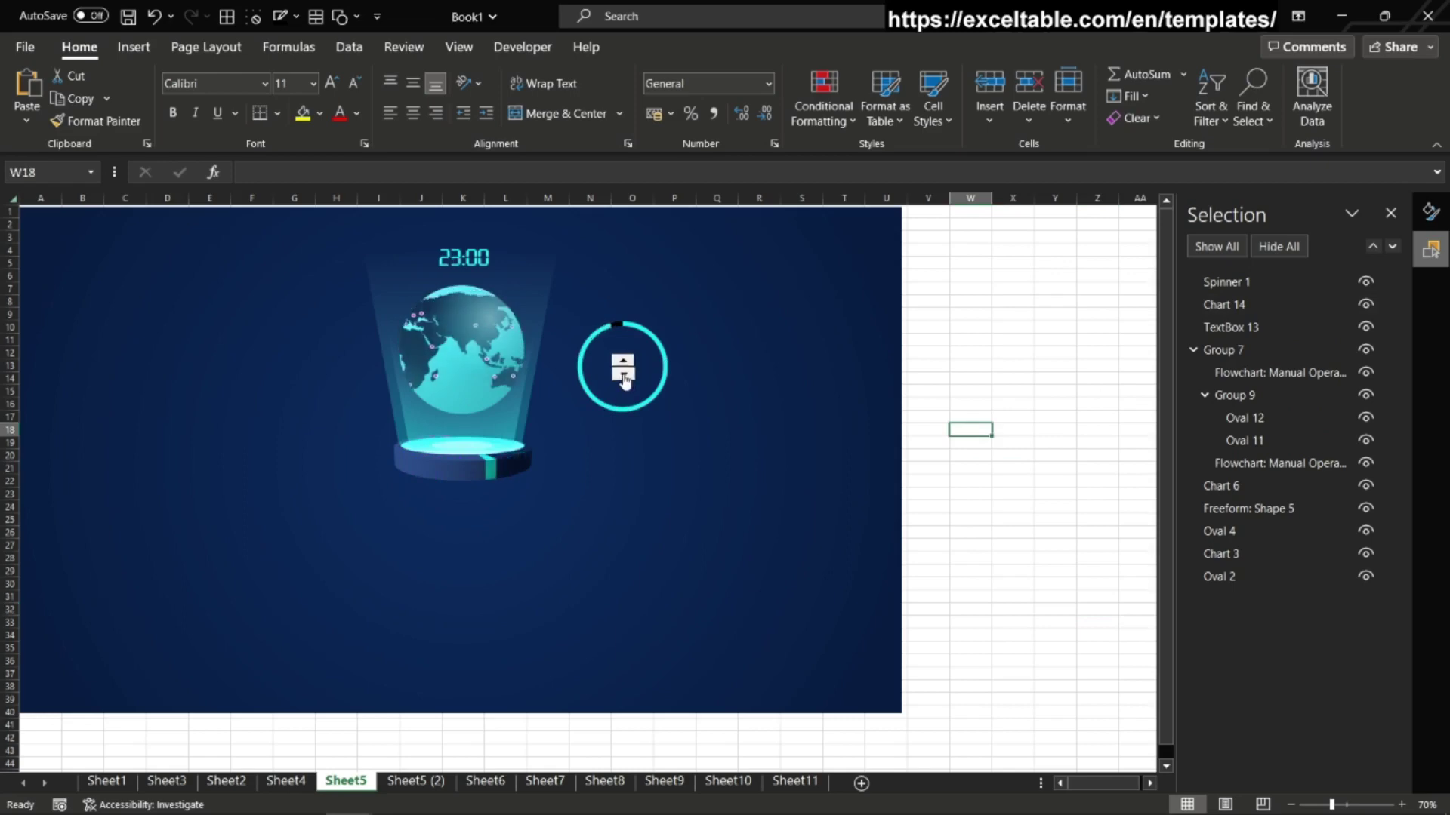
Step: Step the hour back through 11:00 to 4:00, turning the globe toward Asia–Australia
{"action": "left_click", "coordinate": [623, 376]}
{"action": "left_click", "coordinate": [623, 375]}
{"action": "left_click", "coordinate": [623, 375]}
{"action": "left_click", "coordinate": [622, 375]}
{"action": "left_click", "coordinate": [623, 375]}
{"action": "left_click", "coordinate": [623, 376]}
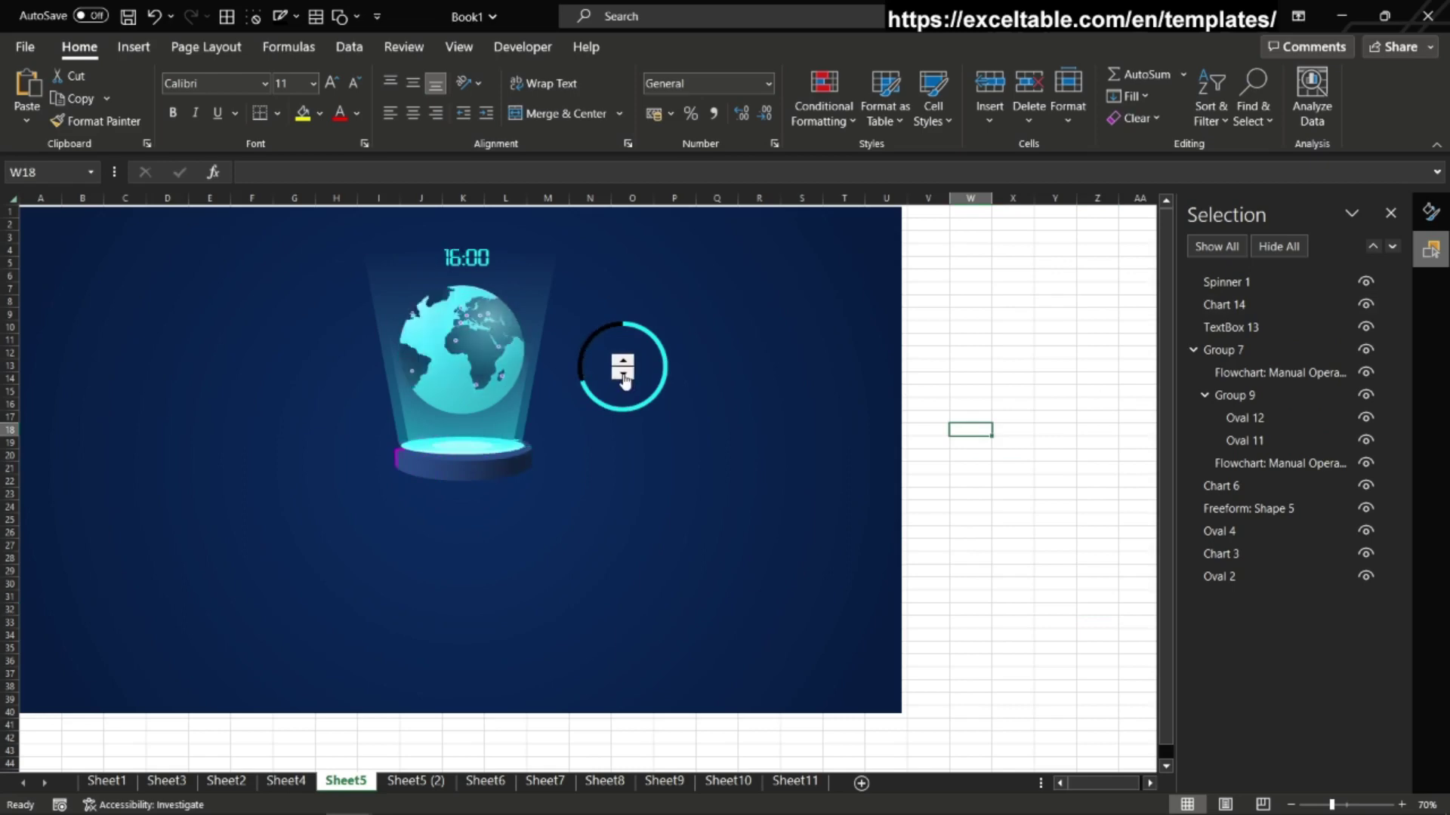
{"action": "left_click", "coordinate": [622, 375]}
{"action": "left_click", "coordinate": [623, 375]}
{"action": "left_click", "coordinate": [623, 375]}
{"action": "left_click", "coordinate": [622, 375]}
{"action": "left_click", "coordinate": [623, 375]}
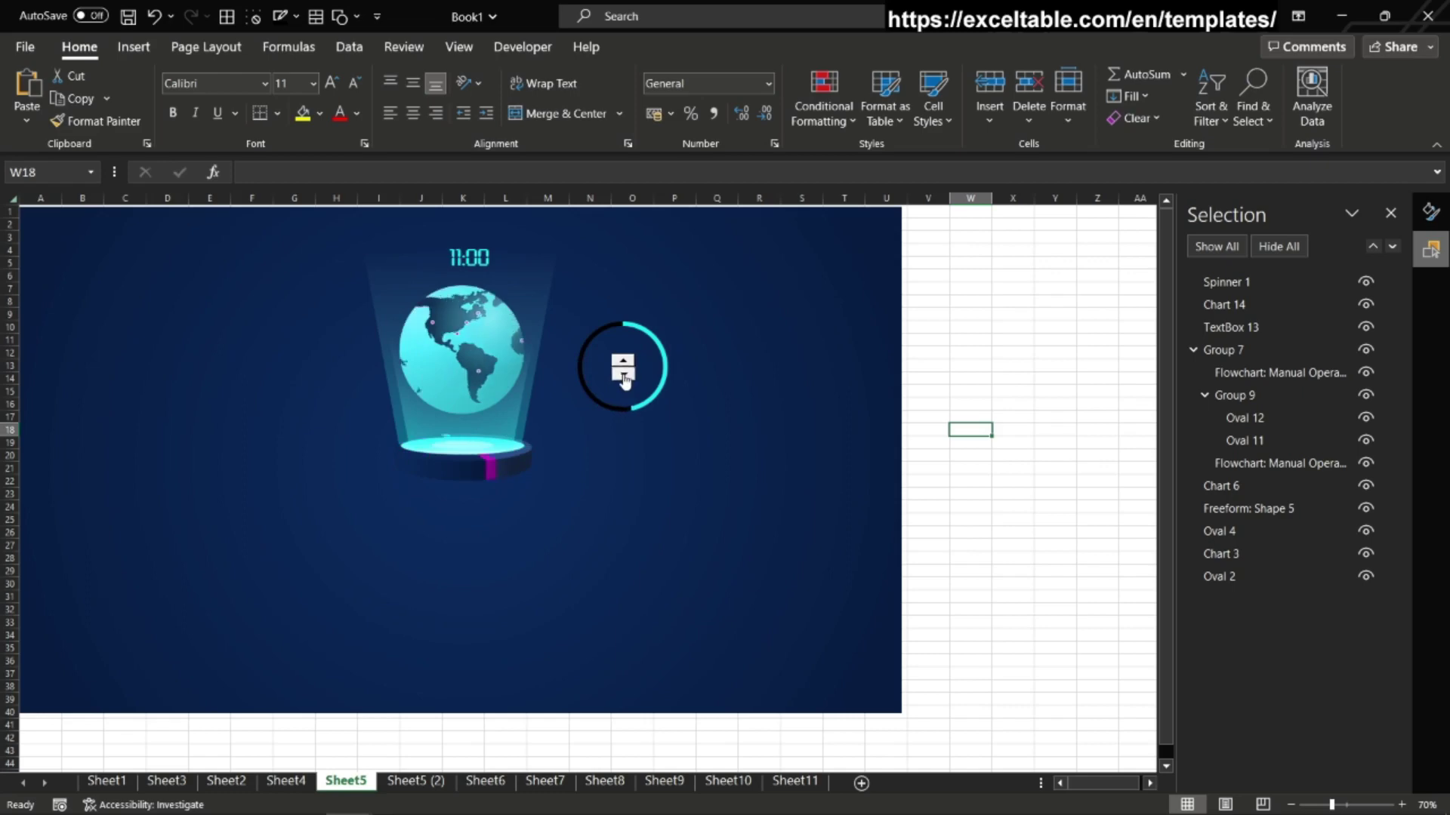
{"action": "left_click", "coordinate": [623, 375]}
{"action": "left_click", "coordinate": [623, 375]}
{"action": "left_click", "coordinate": [623, 375]}
{"action": "left_click", "coordinate": [623, 375]}
{"action": "left_click", "coordinate": [623, 375]}
{"action": "left_click", "coordinate": [622, 375]}
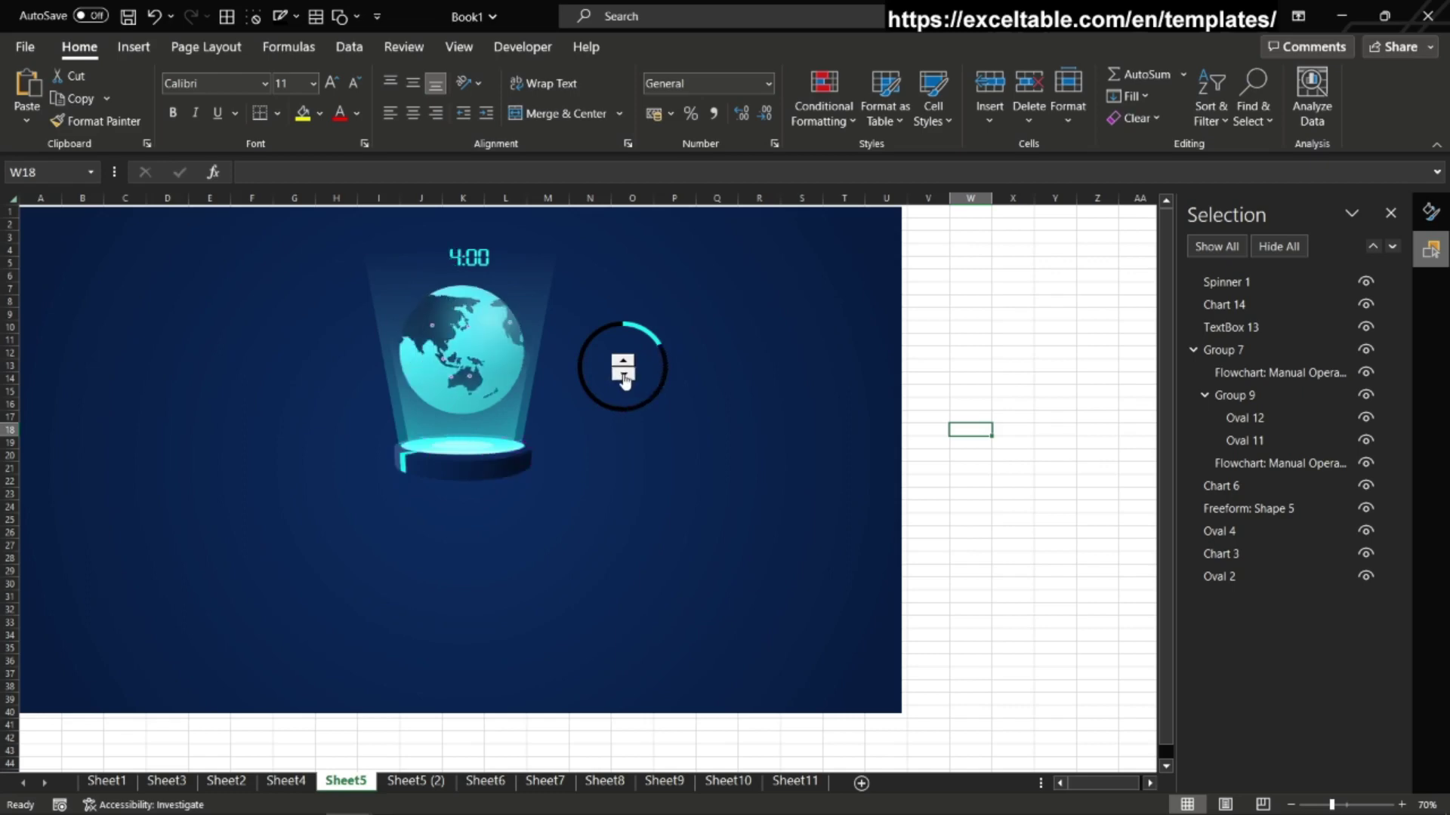
{"action": "left_click", "coordinate": [623, 375]}
{"action": "left_click", "coordinate": [623, 376]}
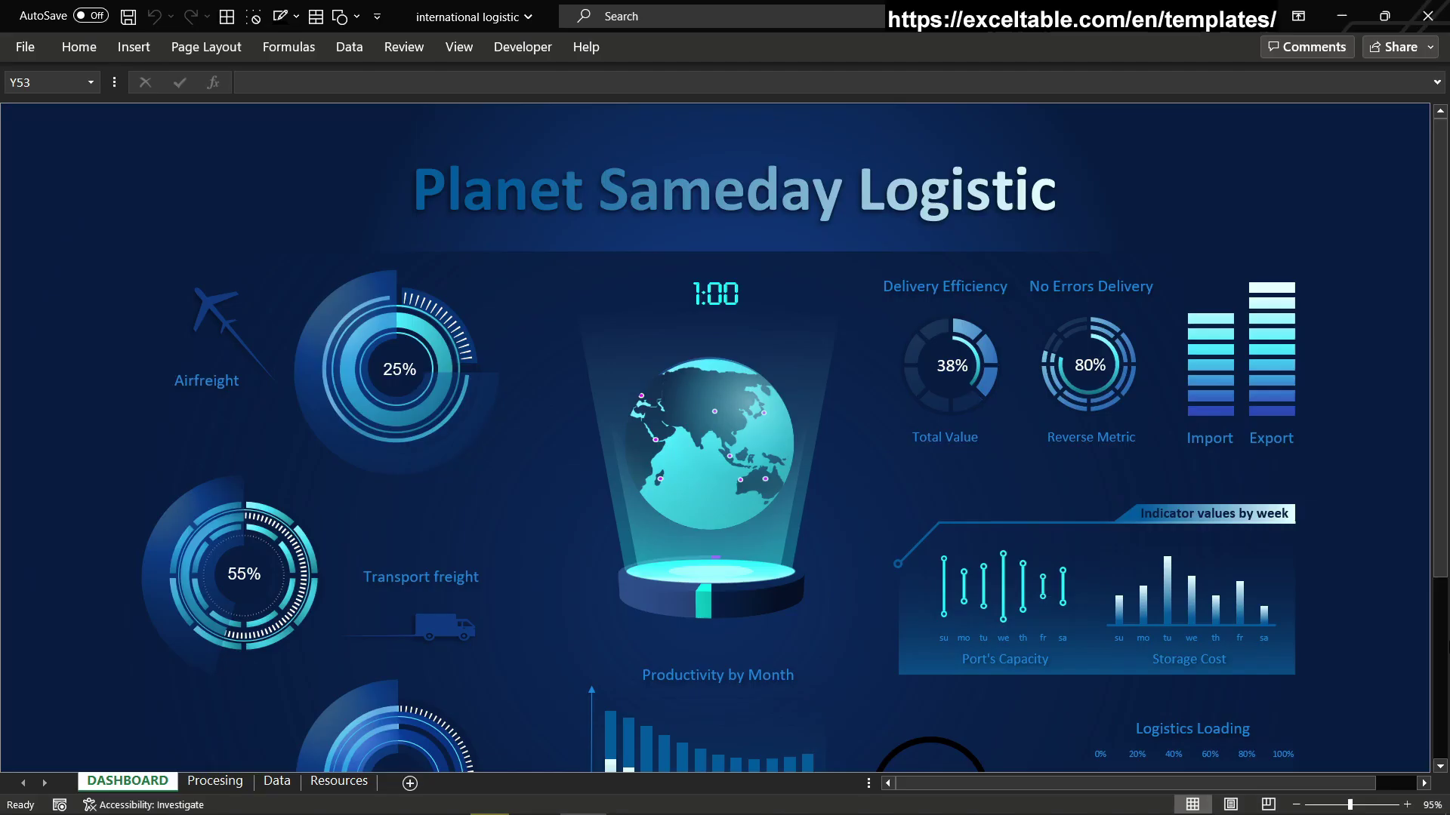
Step: Advance the dashboard hour one step at a time past 23:00, updating globe and gauges
{"action": "scroll", "coordinate": [1370, 623], "scroll_direction": "down", "scroll_amount": 1}
{"action": "scroll", "coordinate": [1370, 623], "scroll_direction": "down", "scroll_amount": 1}
{"action": "scroll", "coordinate": [1370, 623], "scroll_direction": "down", "scroll_amount": 1}
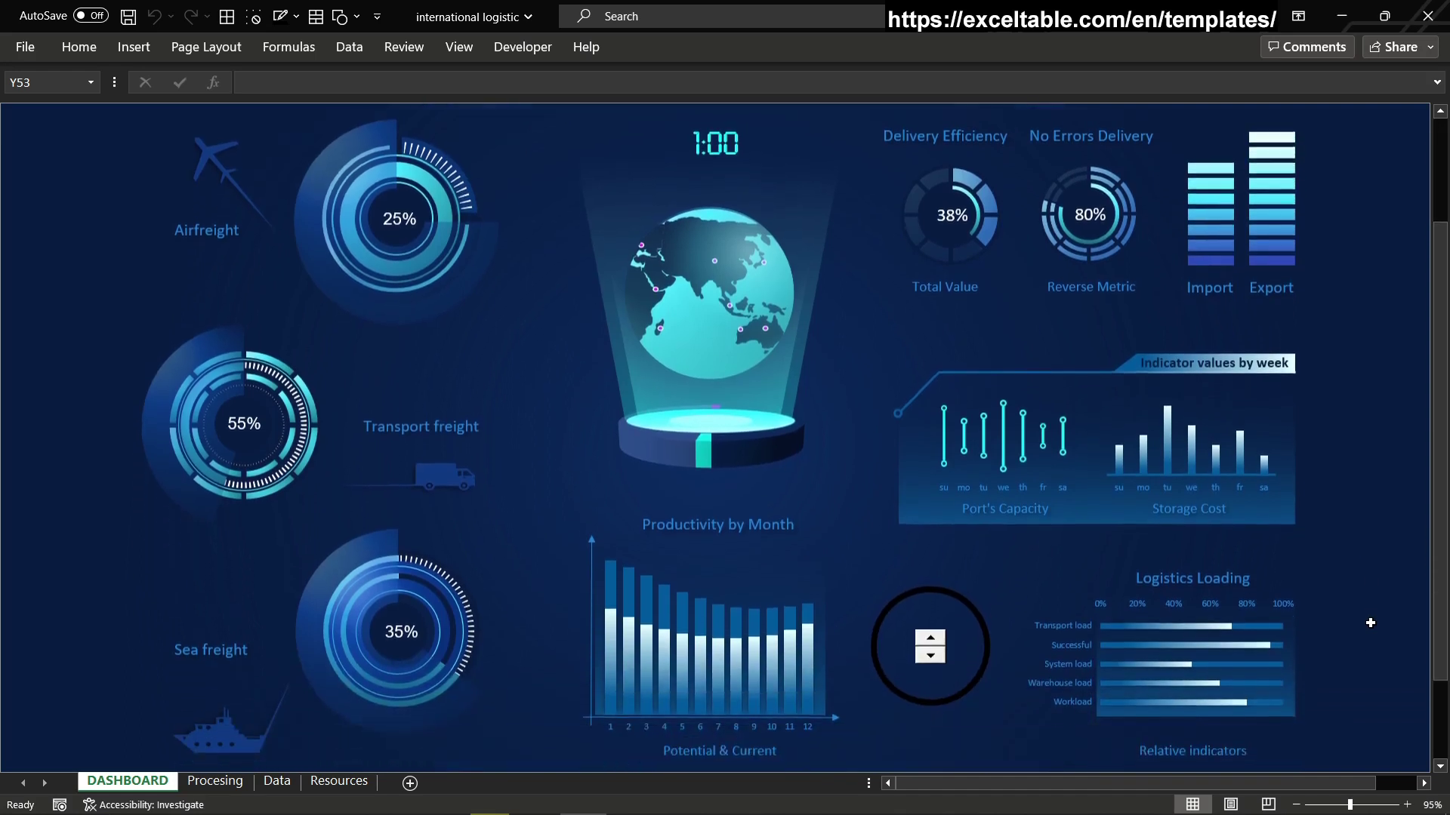
{"action": "left_click", "coordinate": [931, 634]}
{"action": "left_click", "coordinate": [930, 634]}
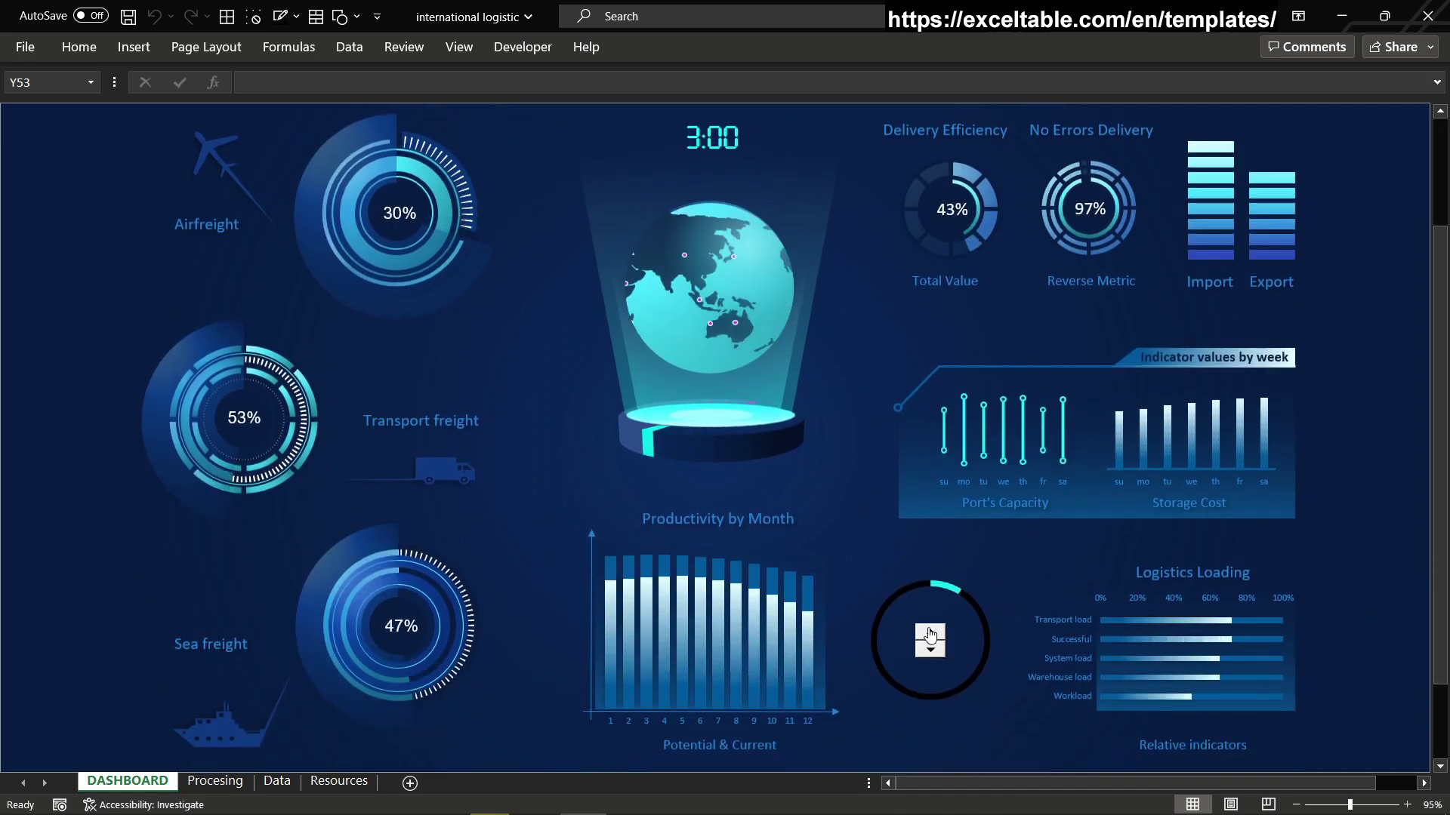
{"action": "left_click", "coordinate": [930, 634]}
{"action": "left_click", "coordinate": [930, 634]}
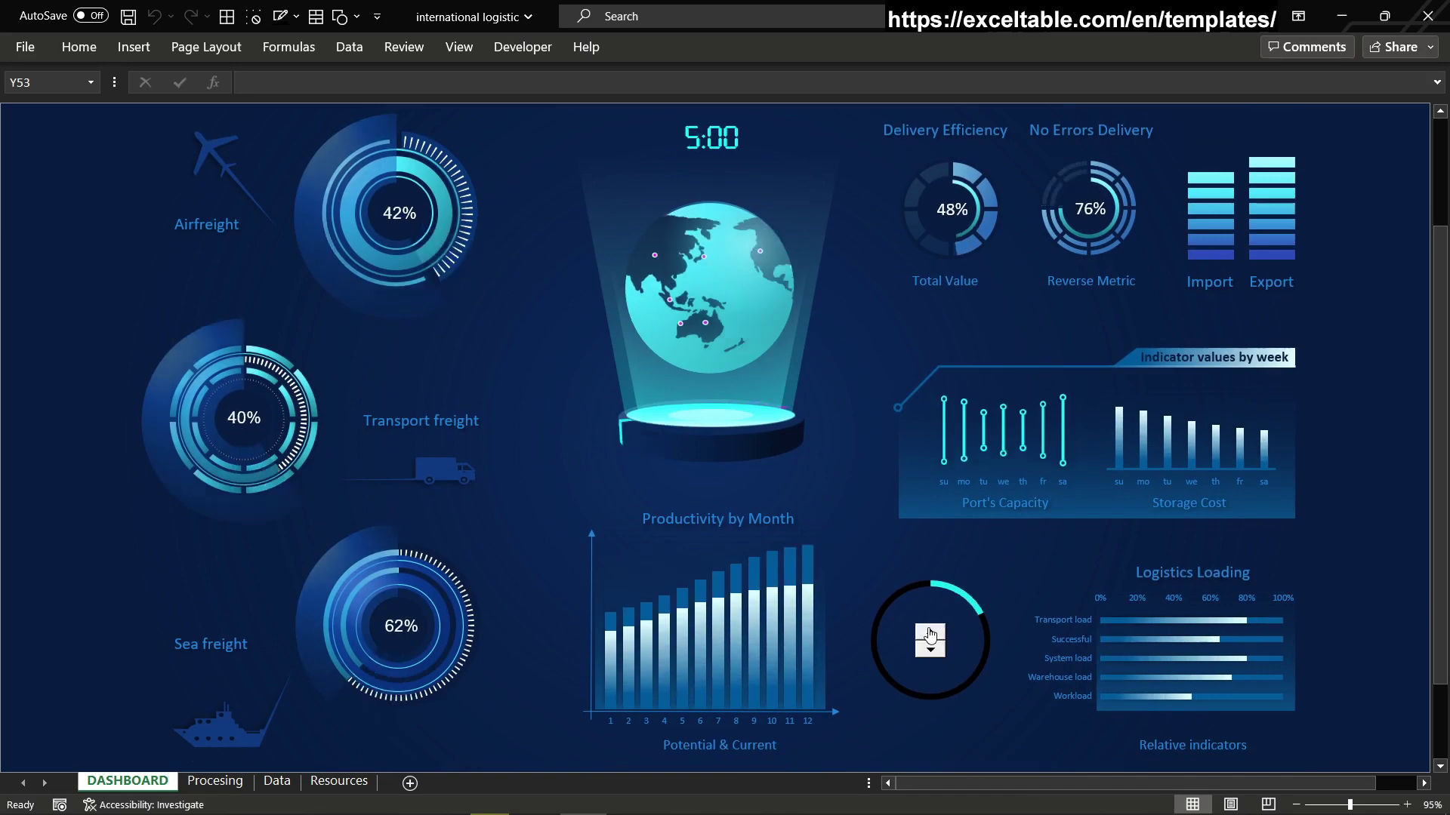
{"action": "left_click", "coordinate": [930, 634]}
{"action": "left_click", "coordinate": [930, 634]}
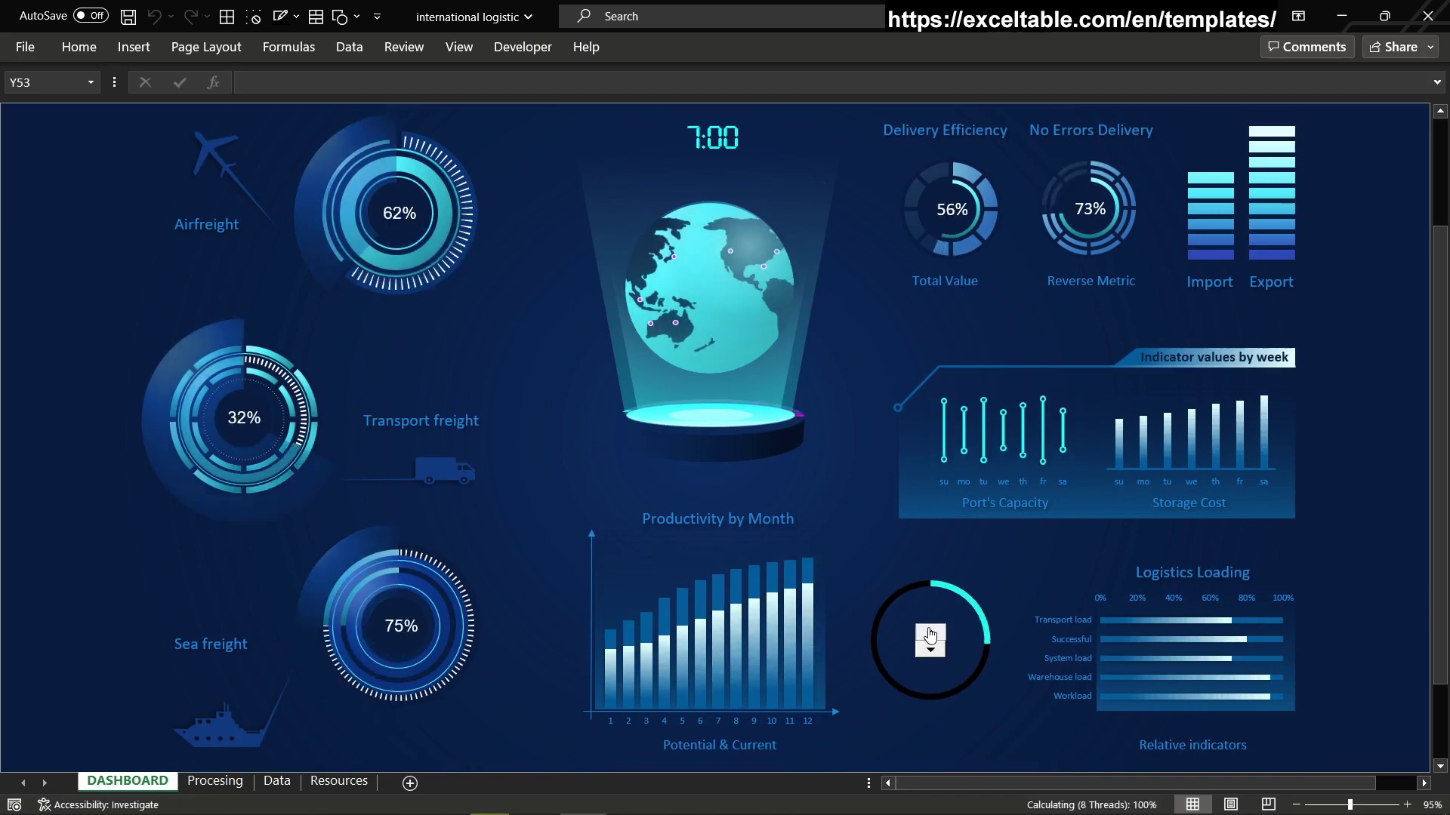
{"action": "left_click", "coordinate": [931, 634]}
{"action": "left_click", "coordinate": [931, 634]}
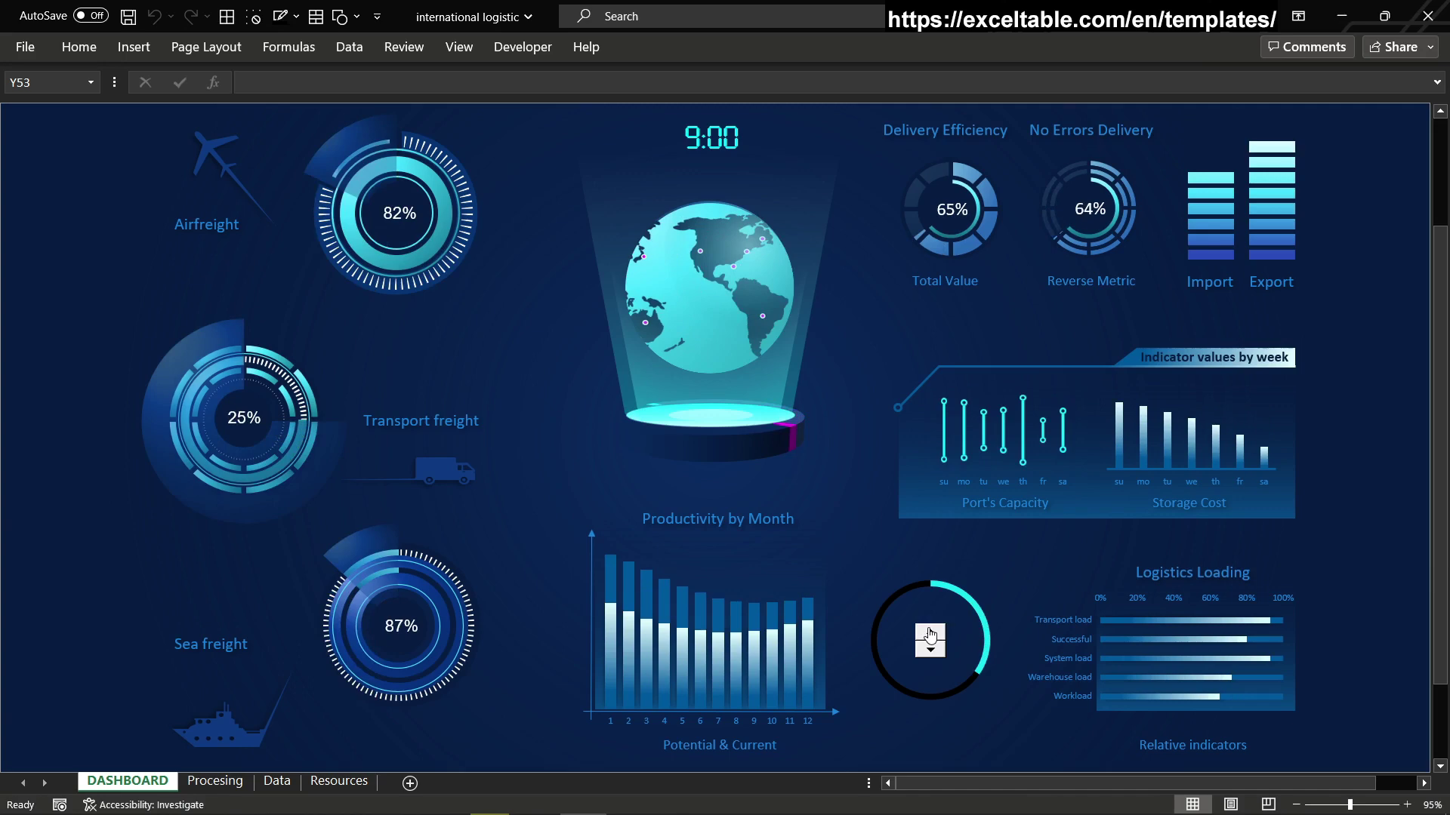
{"action": "left_click", "coordinate": [931, 634]}
{"action": "left_click", "coordinate": [930, 634]}
{"action": "left_click", "coordinate": [930, 634]}
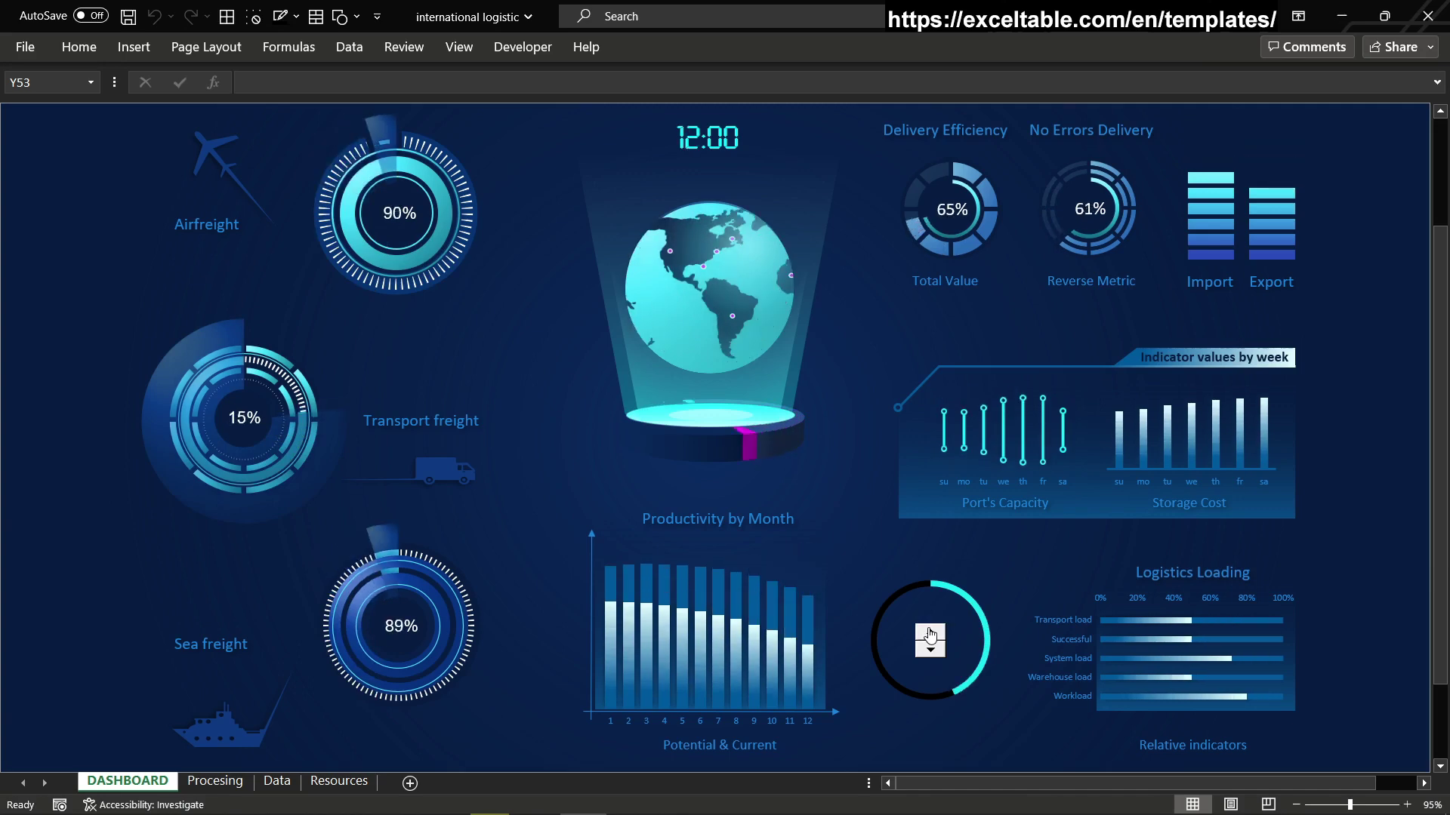
{"action": "left_click", "coordinate": [931, 634]}
{"action": "left_click", "coordinate": [930, 634]}
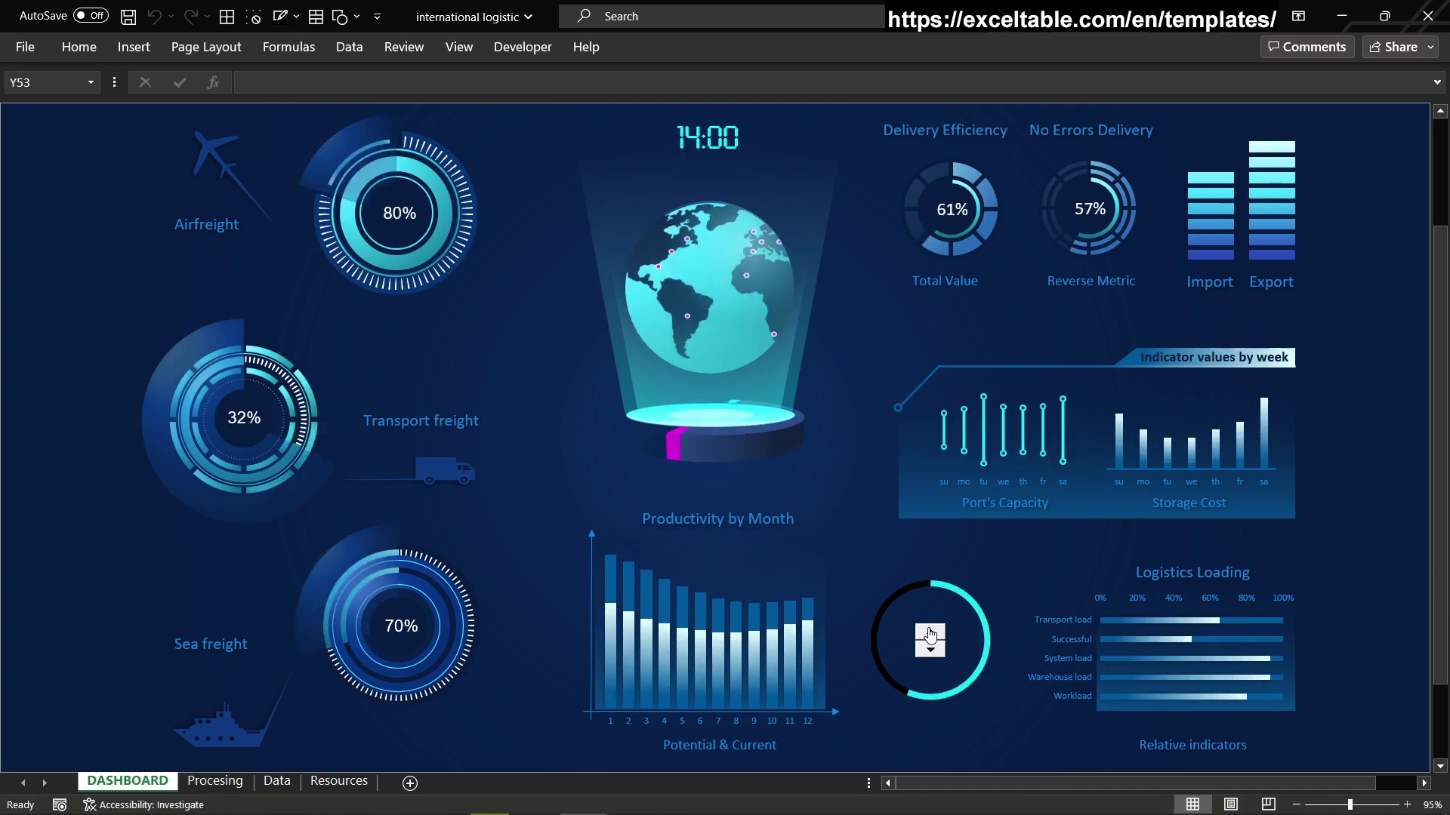
{"action": "left_click", "coordinate": [930, 634]}
{"action": "left_click", "coordinate": [930, 634]}
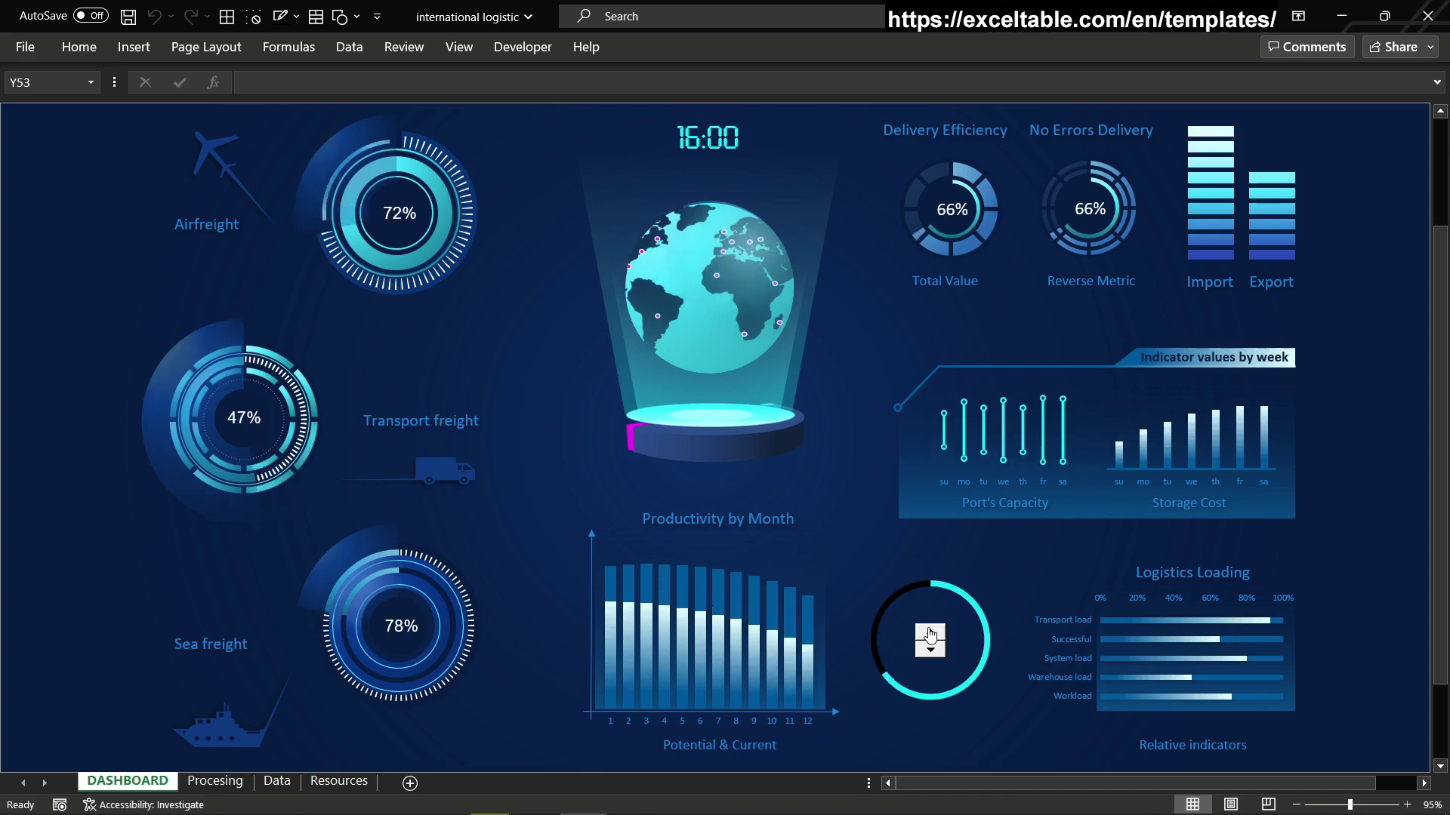
{"action": "left_click", "coordinate": [930, 634]}
{"action": "left_click", "coordinate": [930, 635]}
{"action": "left_click", "coordinate": [930, 634]}
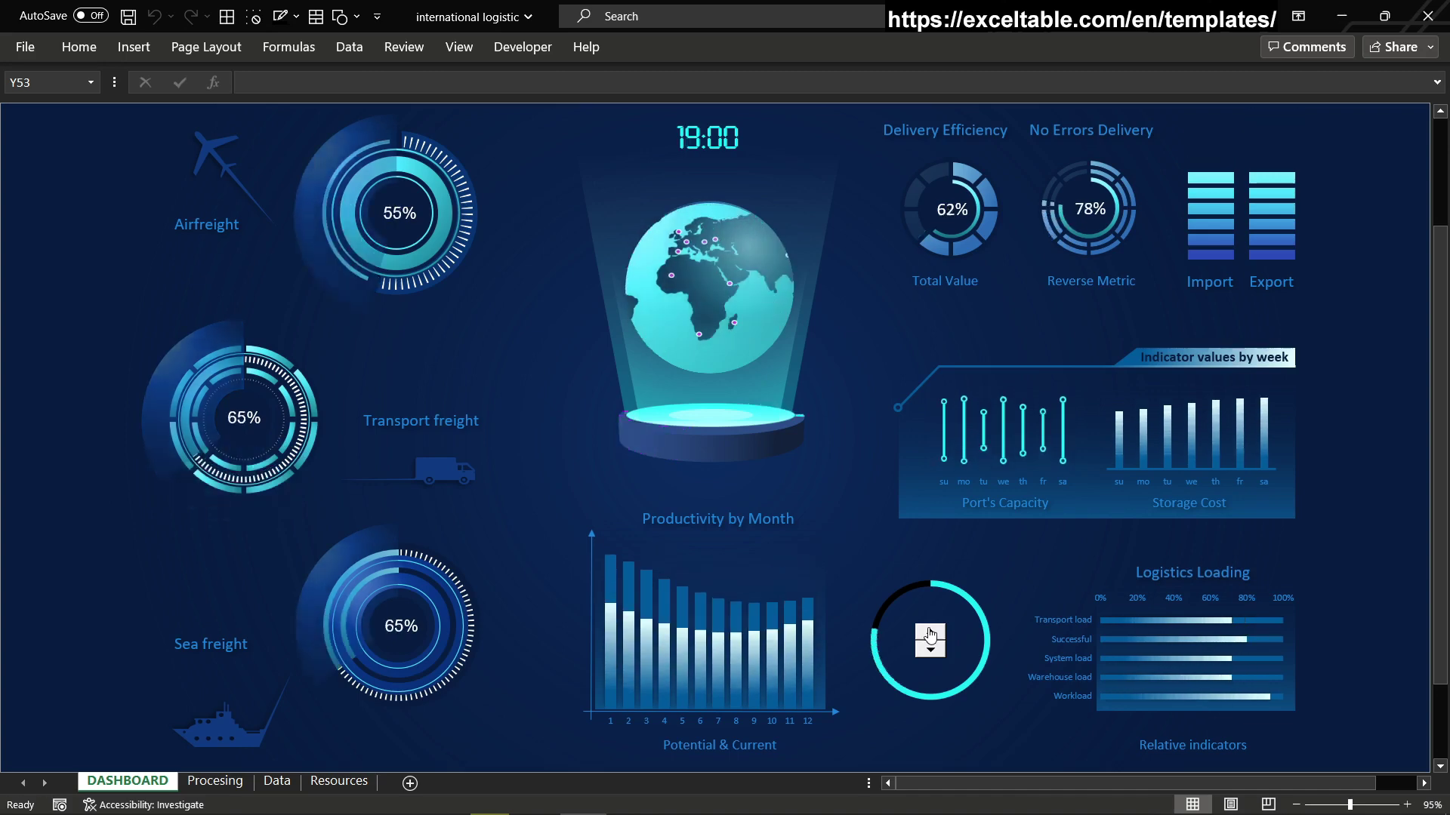
{"action": "left_click", "coordinate": [930, 634]}
{"action": "left_click", "coordinate": [930, 634]}
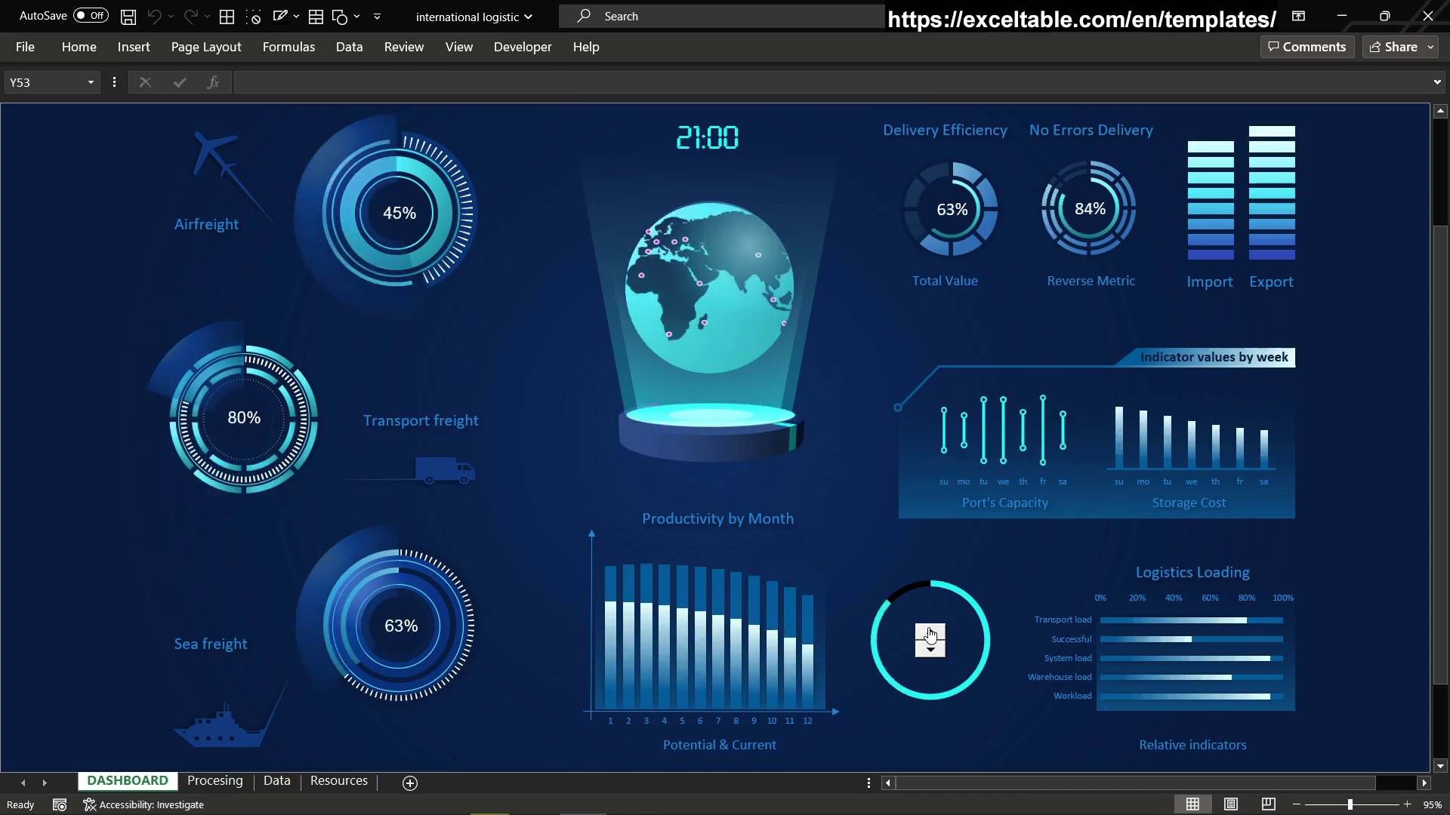
{"action": "left_click", "coordinate": [930, 634]}
{"action": "left_click", "coordinate": [930, 634]}
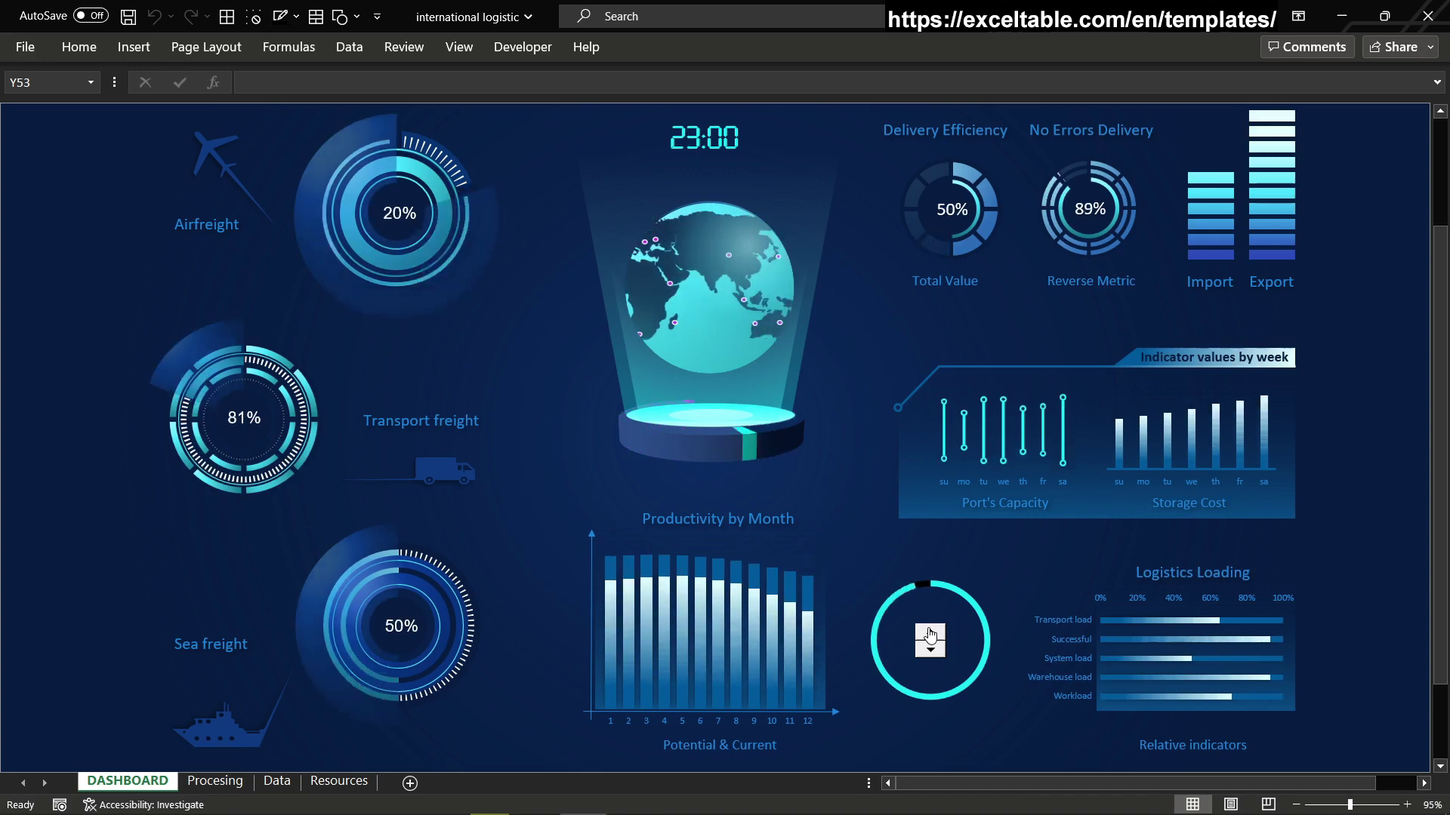
{"action": "left_click", "coordinate": [930, 634]}
Step: Step the hour back to 6:00: Airfreight 55%, Transport freight 35%, Sea freight 68%
{"action": "left_click", "coordinate": [930, 651]}
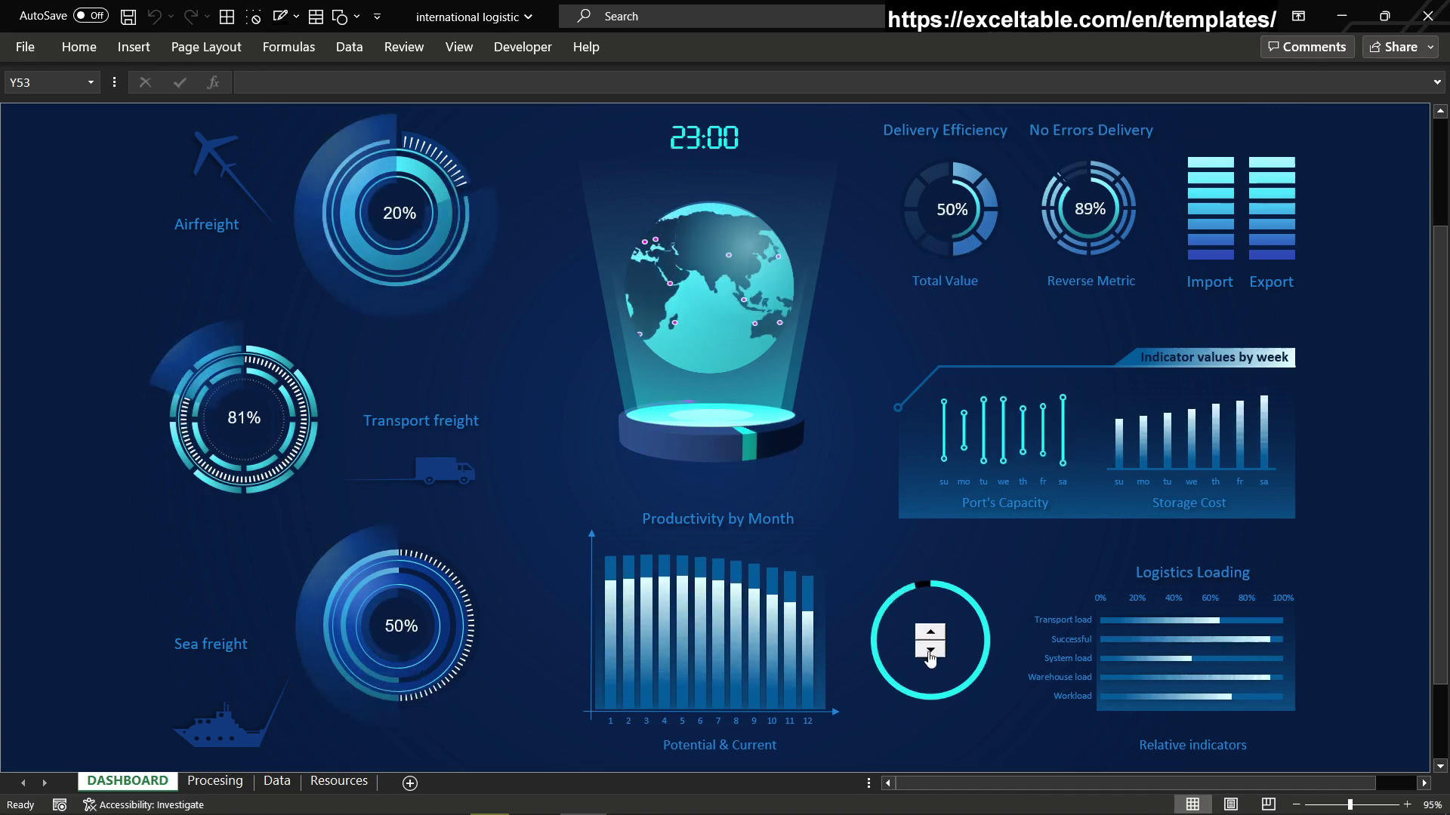
{"action": "left_click", "coordinate": [930, 651]}
{"action": "left_click", "coordinate": [930, 651]}
{"action": "left_click", "coordinate": [930, 651]}
{"action": "left_click", "coordinate": [930, 651]}
{"action": "left_click", "coordinate": [930, 650]}
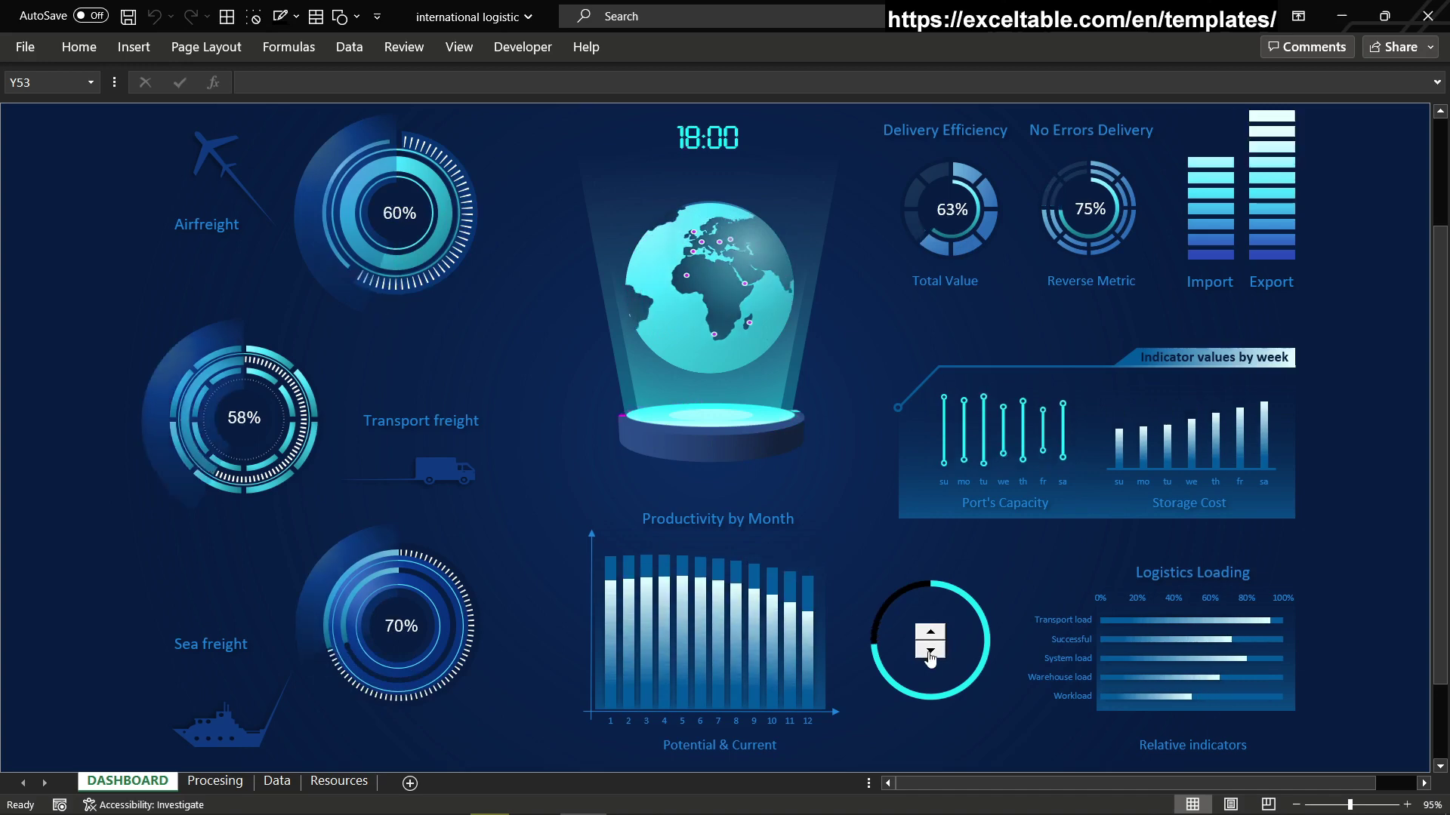
{"action": "left_click", "coordinate": [930, 651]}
{"action": "left_click", "coordinate": [931, 651]}
{"action": "left_click", "coordinate": [930, 650]}
{"action": "left_click", "coordinate": [930, 650]}
{"action": "left_click", "coordinate": [930, 651]}
{"action": "left_click", "coordinate": [931, 651]}
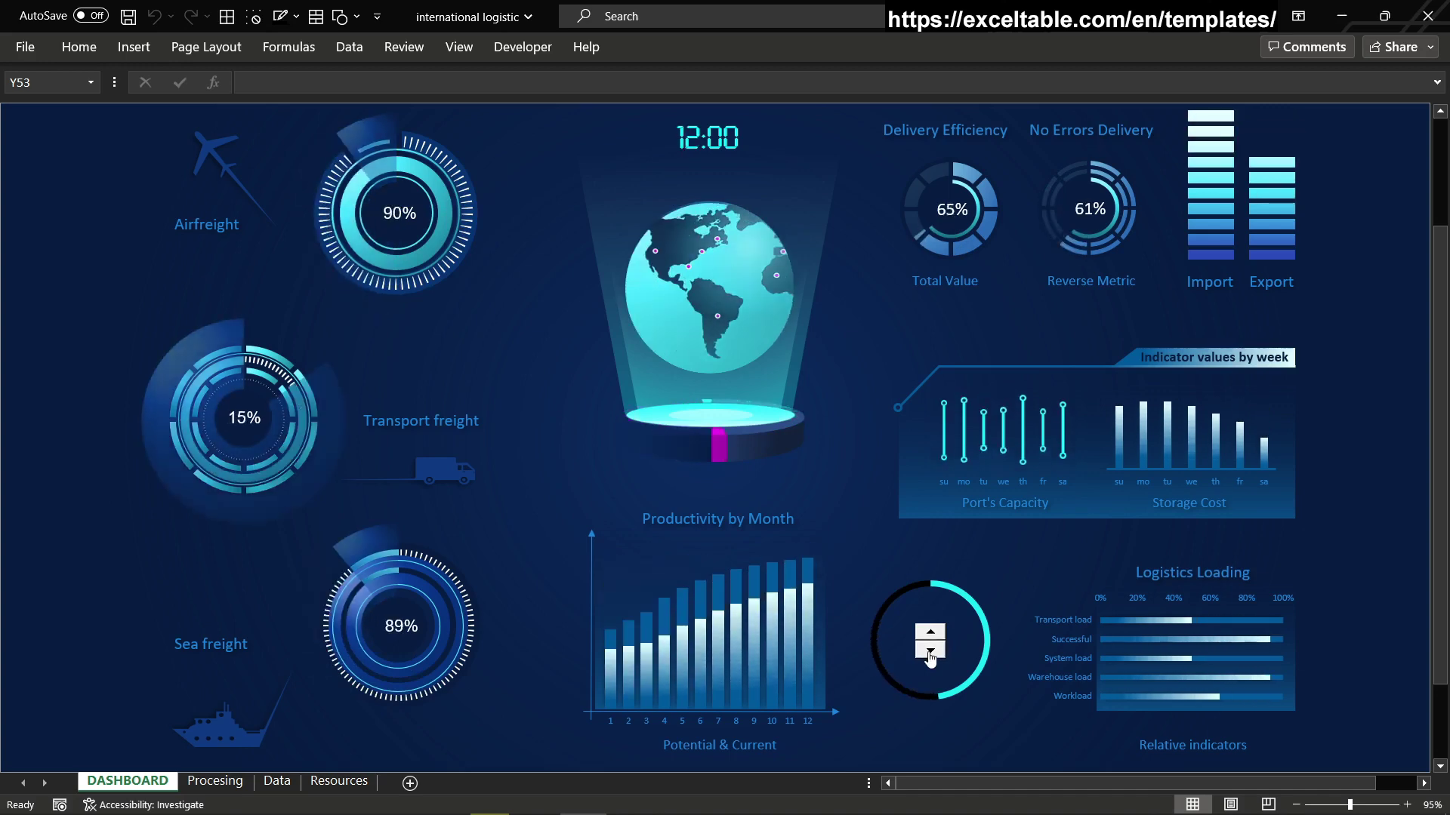
{"action": "left_click", "coordinate": [930, 650]}
{"action": "left_click", "coordinate": [930, 651]}
{"action": "left_click", "coordinate": [931, 650]}
{"action": "left_click", "coordinate": [930, 651]}
{"action": "left_click", "coordinate": [930, 651]}
{"action": "left_click", "coordinate": [930, 651]}
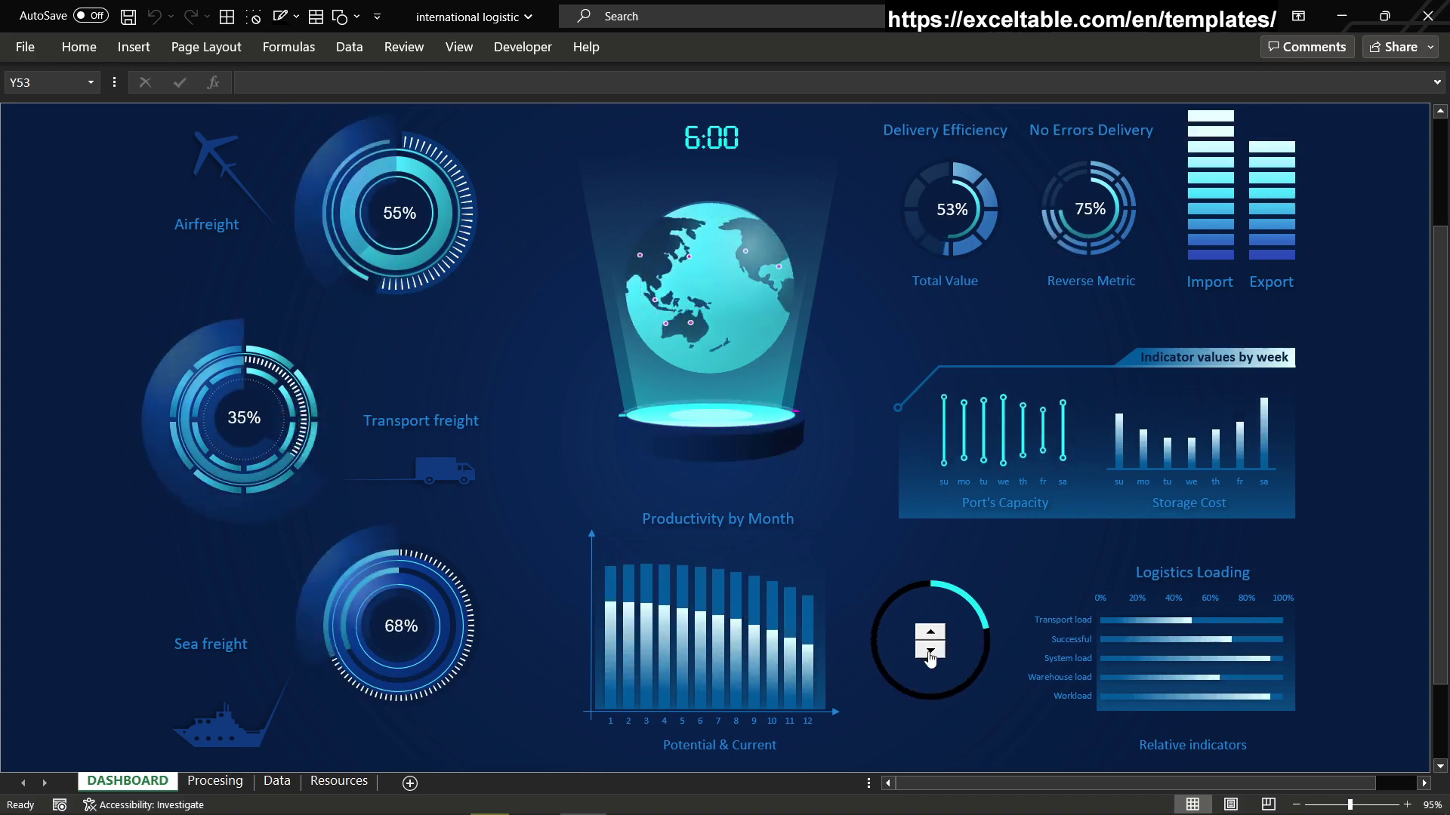